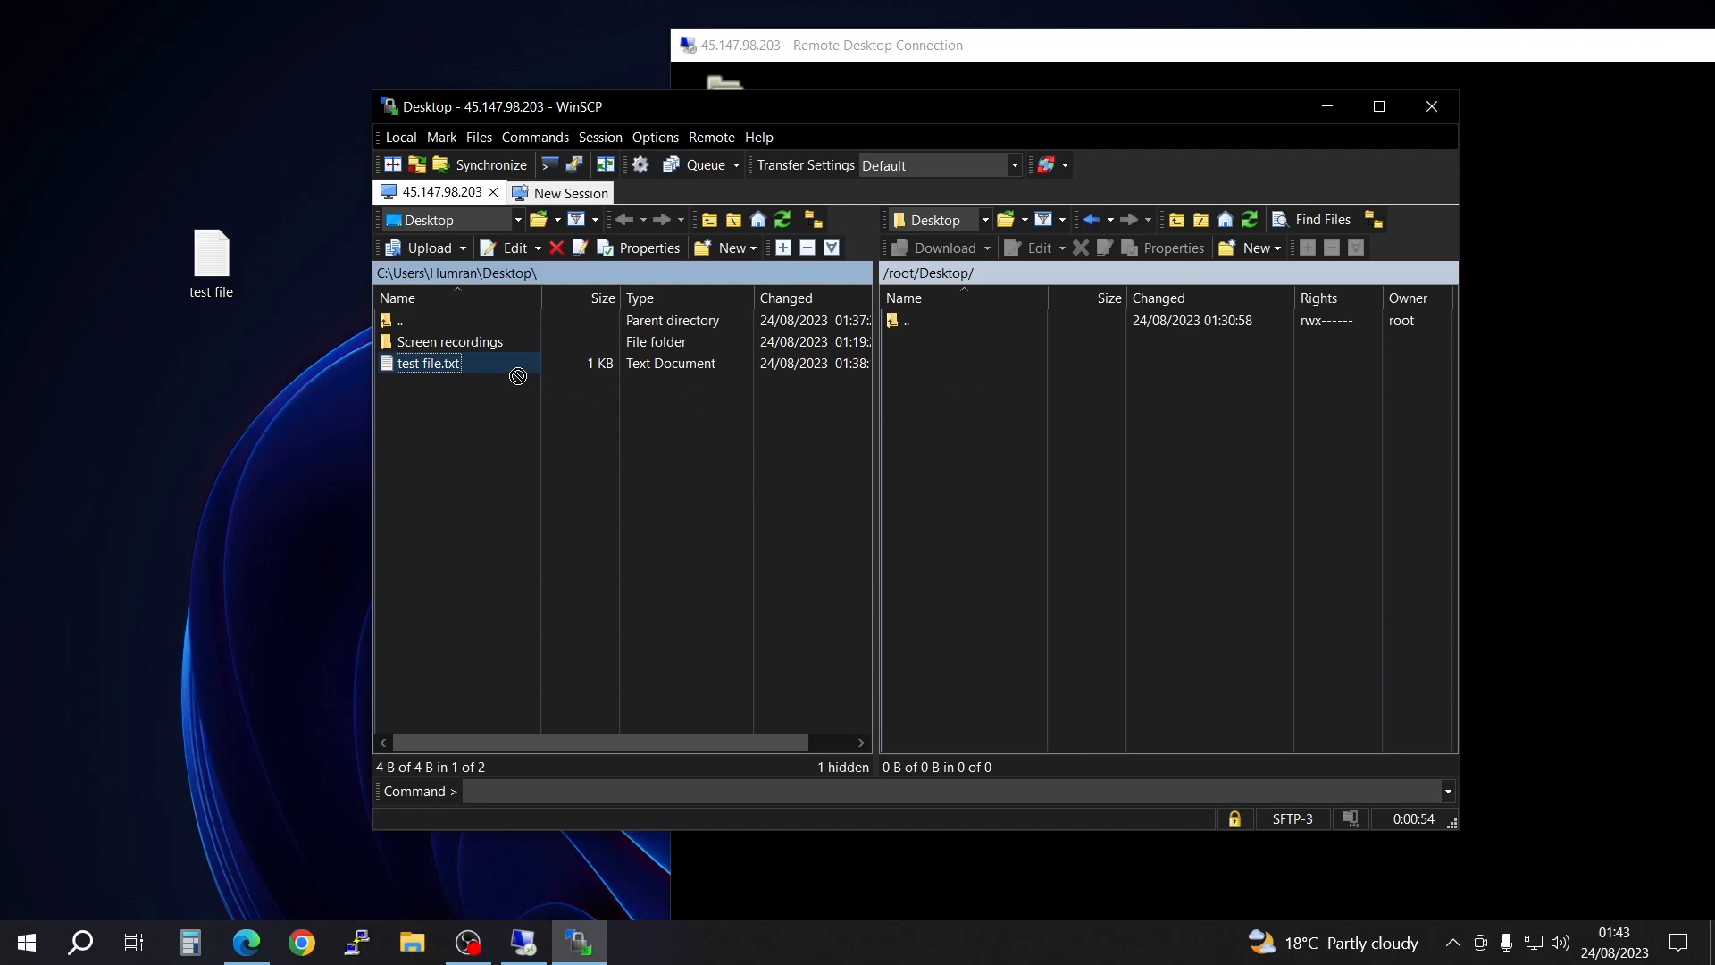
Step: Upload test file.txt from the local desktop to the server's /root/Desktop/ folder over SFTP
{"action": "left_click", "coordinate": [206, 258]}
{"action": "left_click_drag", "start_coordinate": [206, 258], "coordinate": [912, 432]}
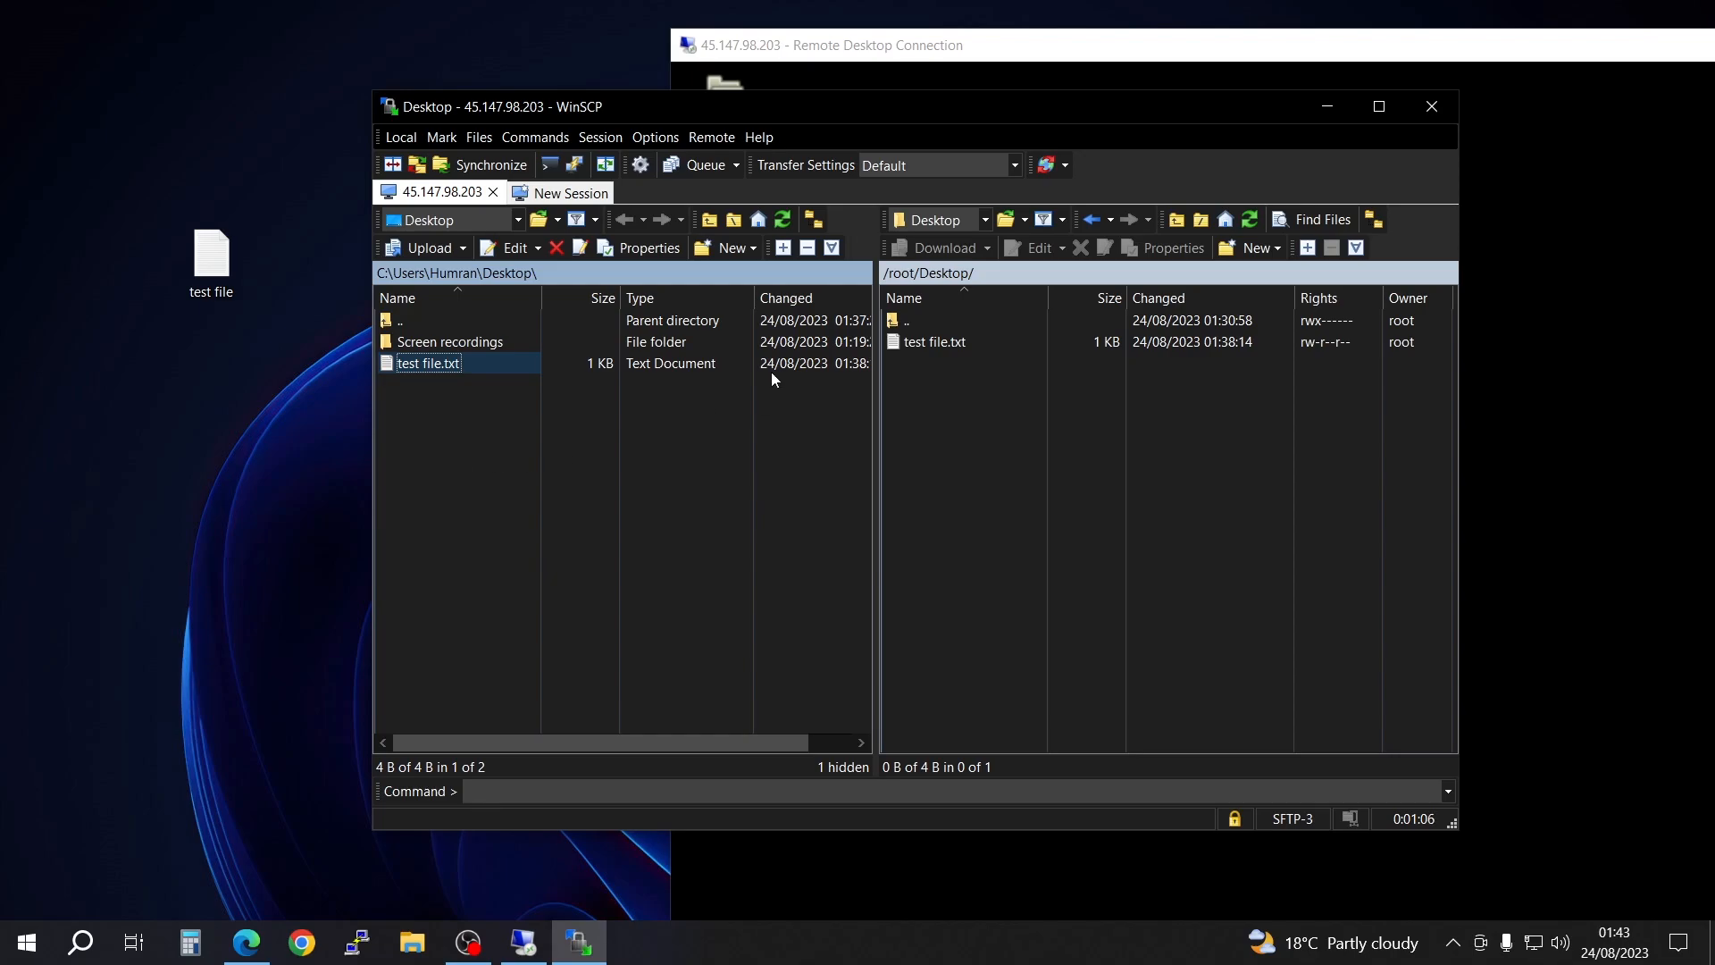
Step: Switch to the Remote Desktop Connection window, move the file transfer window aside, and maximize the session to check the uploaded file
{"action": "left_click_drag", "start_coordinate": [1069, 106], "coordinate": [354, 124]}
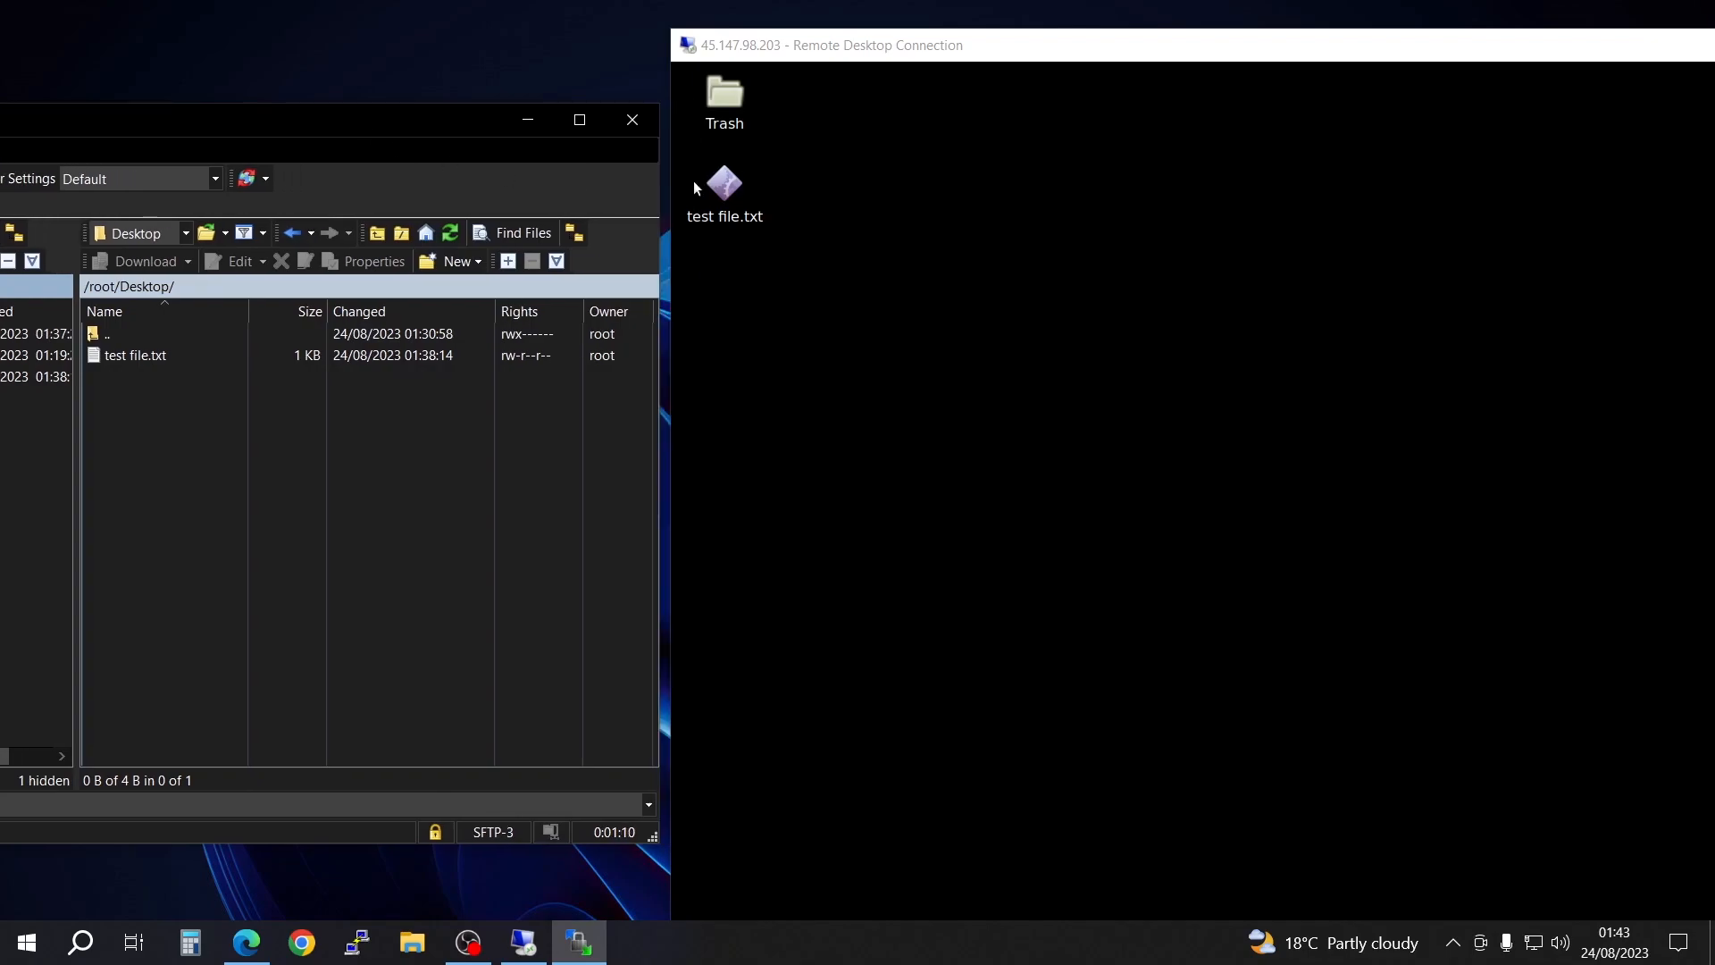
{"action": "left_click_drag", "start_coordinate": [1158, 54], "coordinate": [898, 56]}
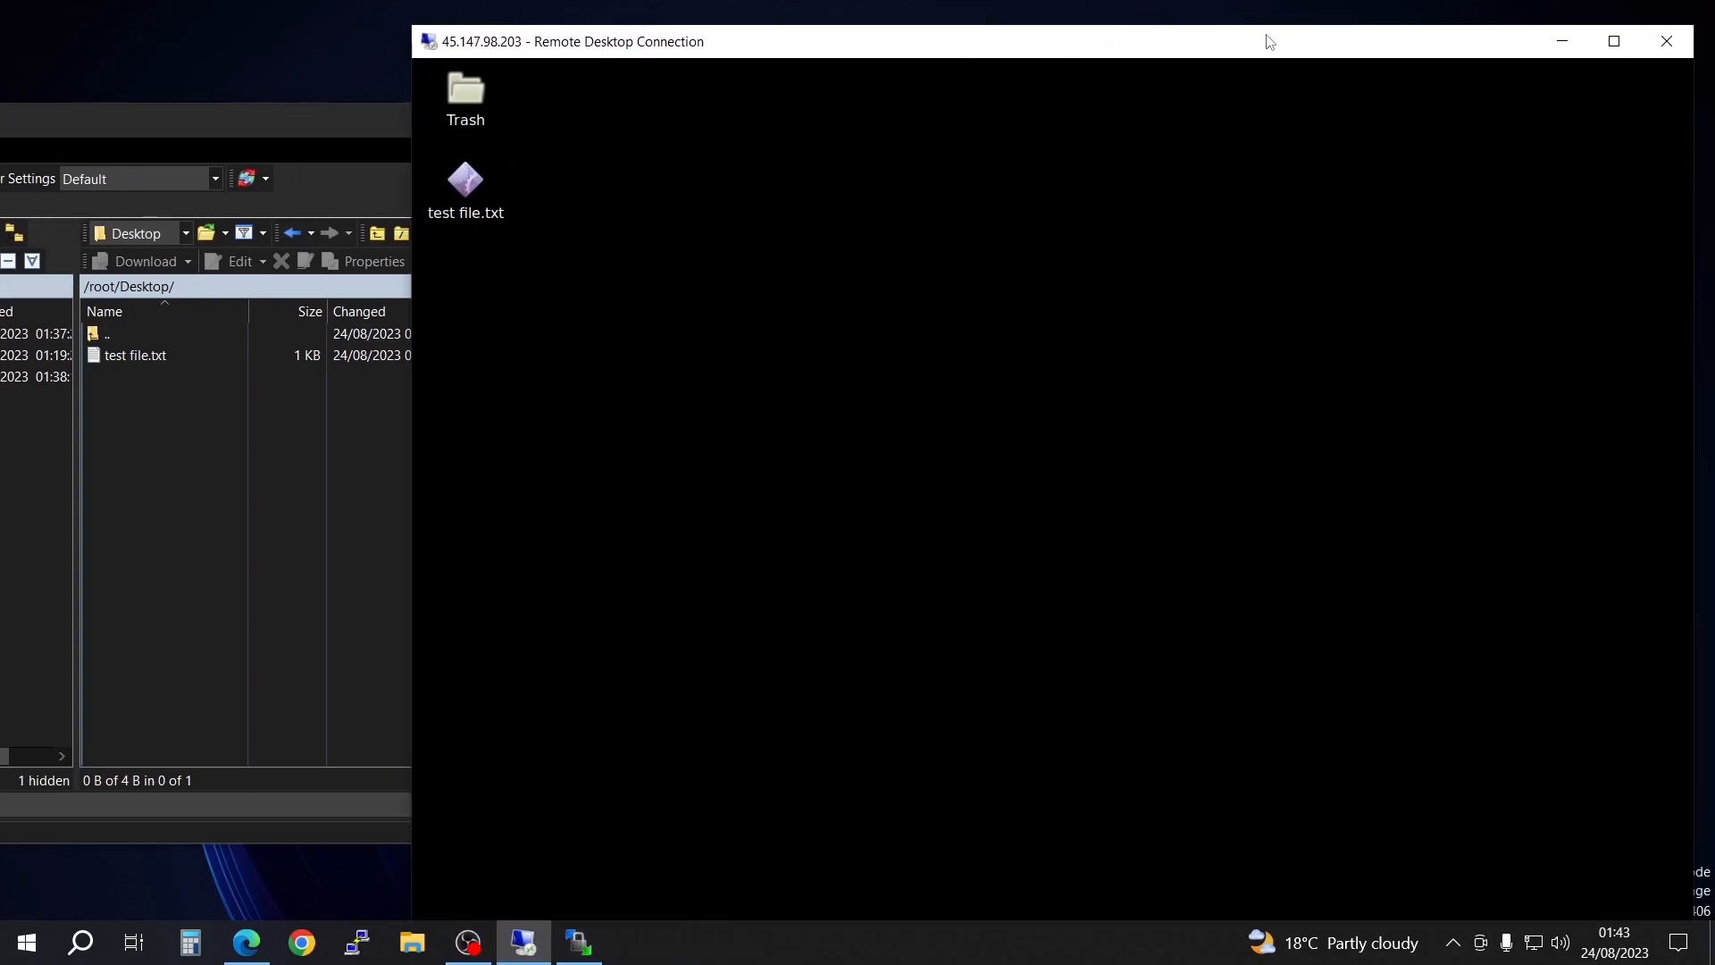
{"action": "left_click", "coordinate": [1614, 41]}
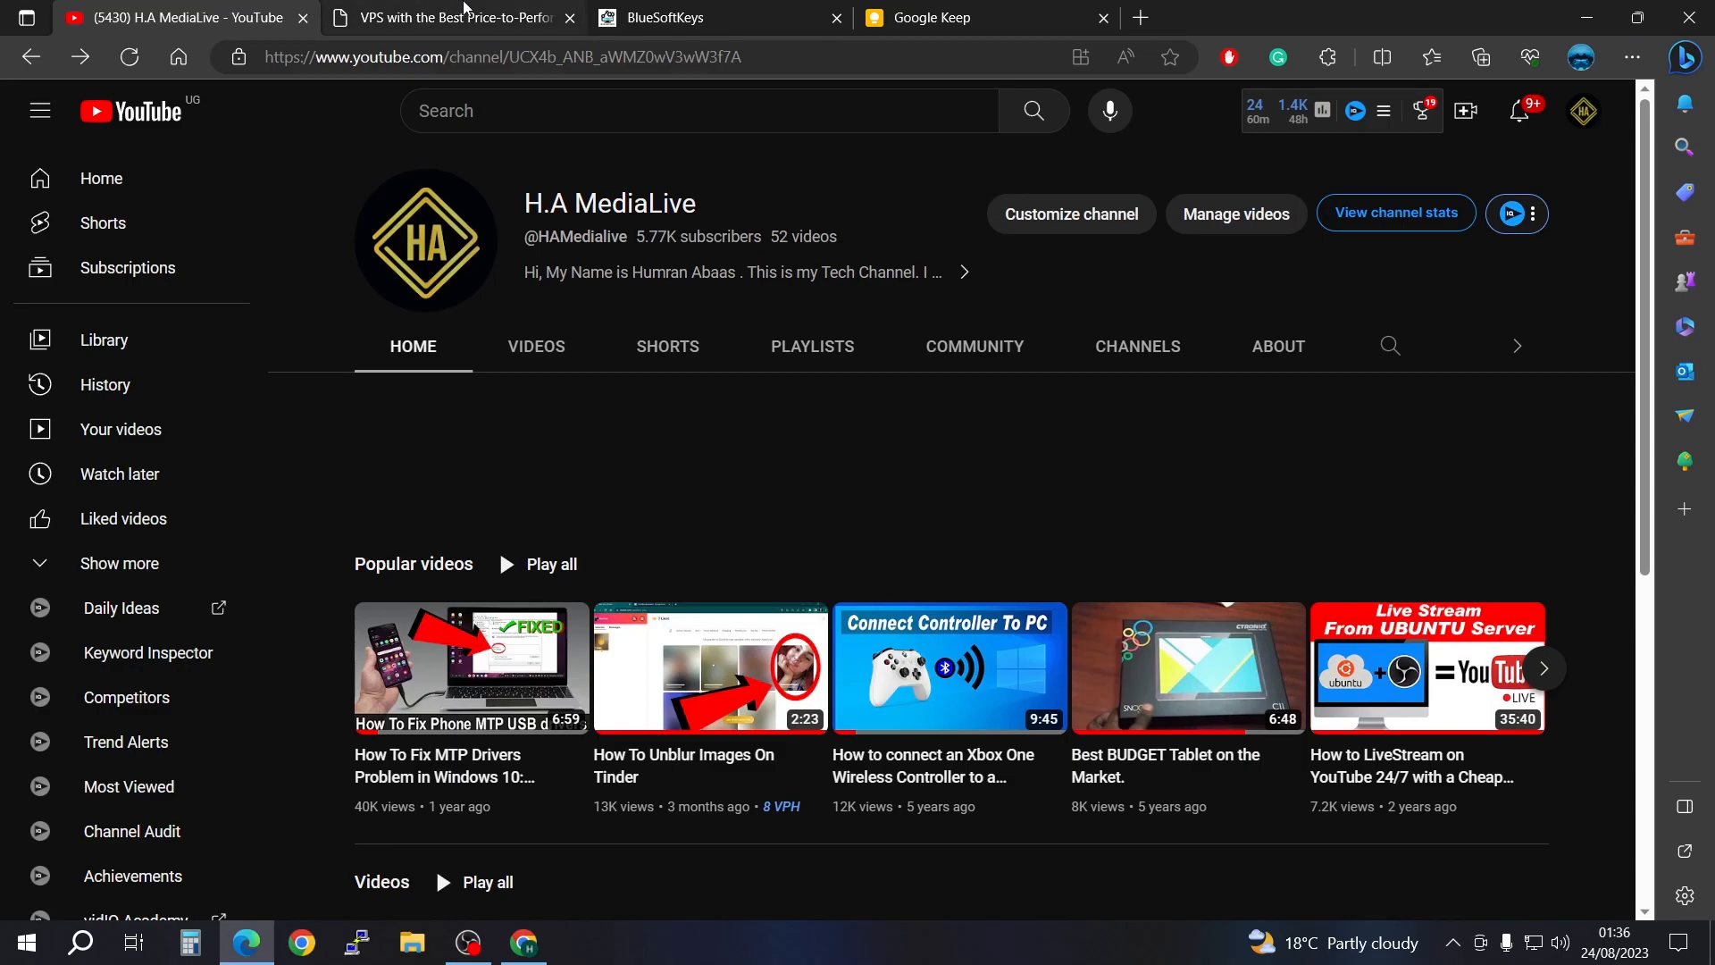
Step: View the VPS pricing page, and minimize the browser and OBS to uncover the local desktop
{"action": "left_click", "coordinate": [479, 8]}
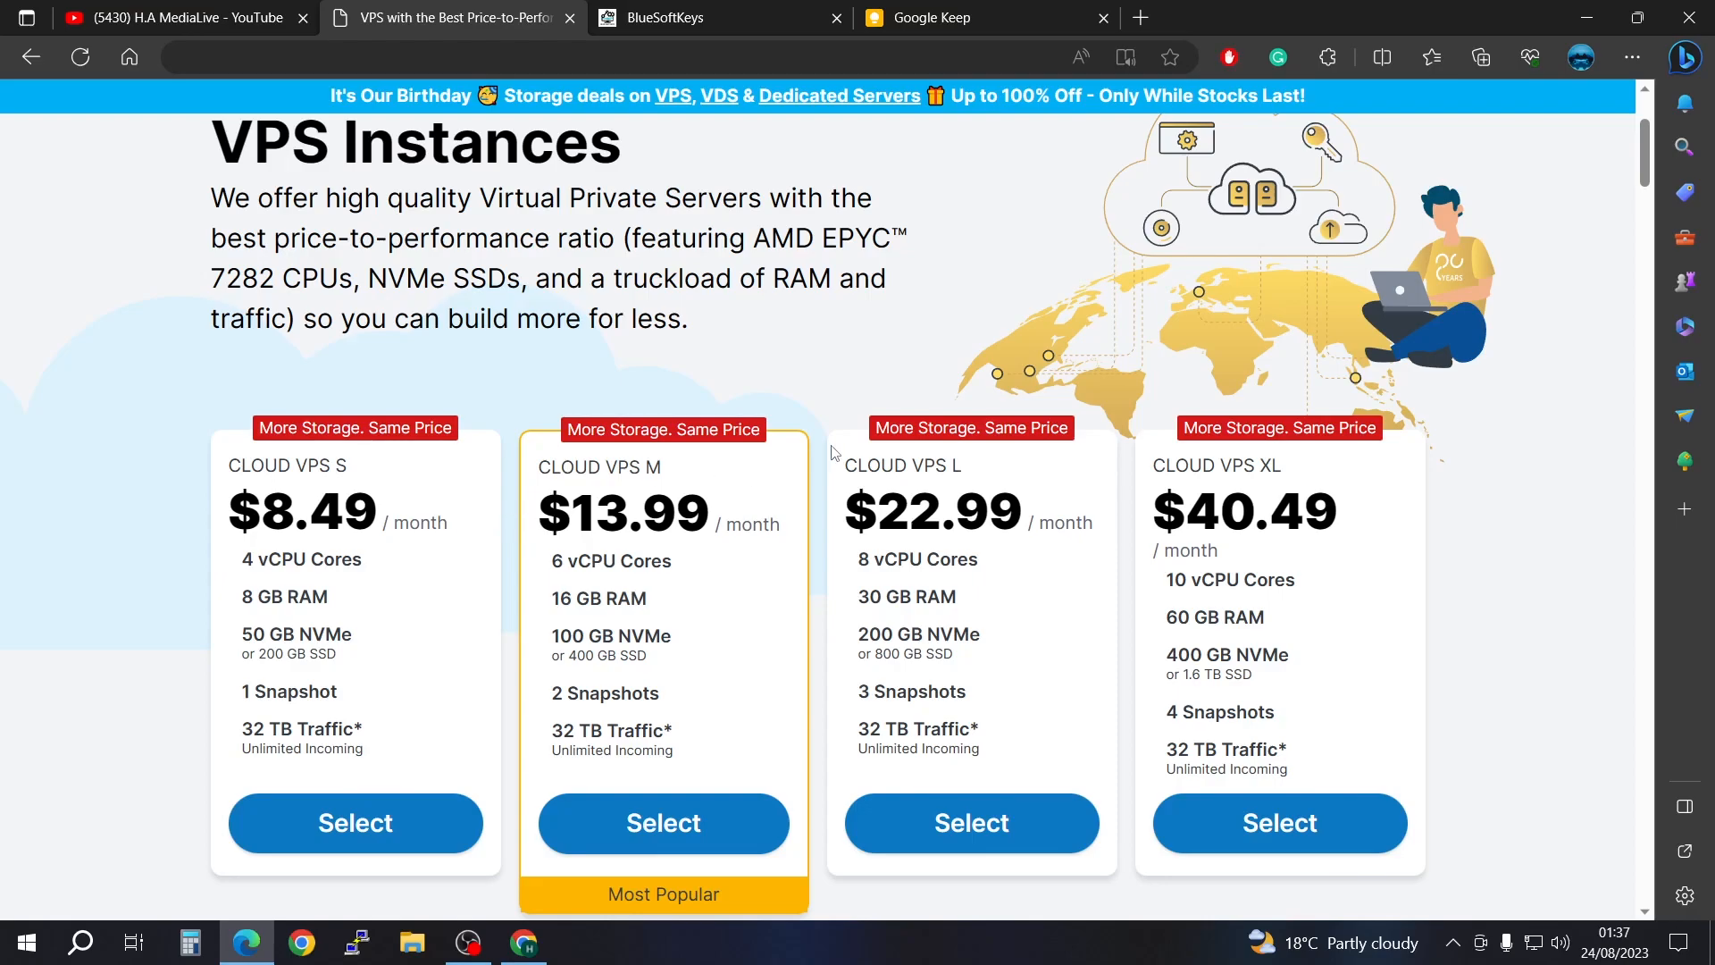
{"action": "left_click", "coordinate": [1586, 23]}
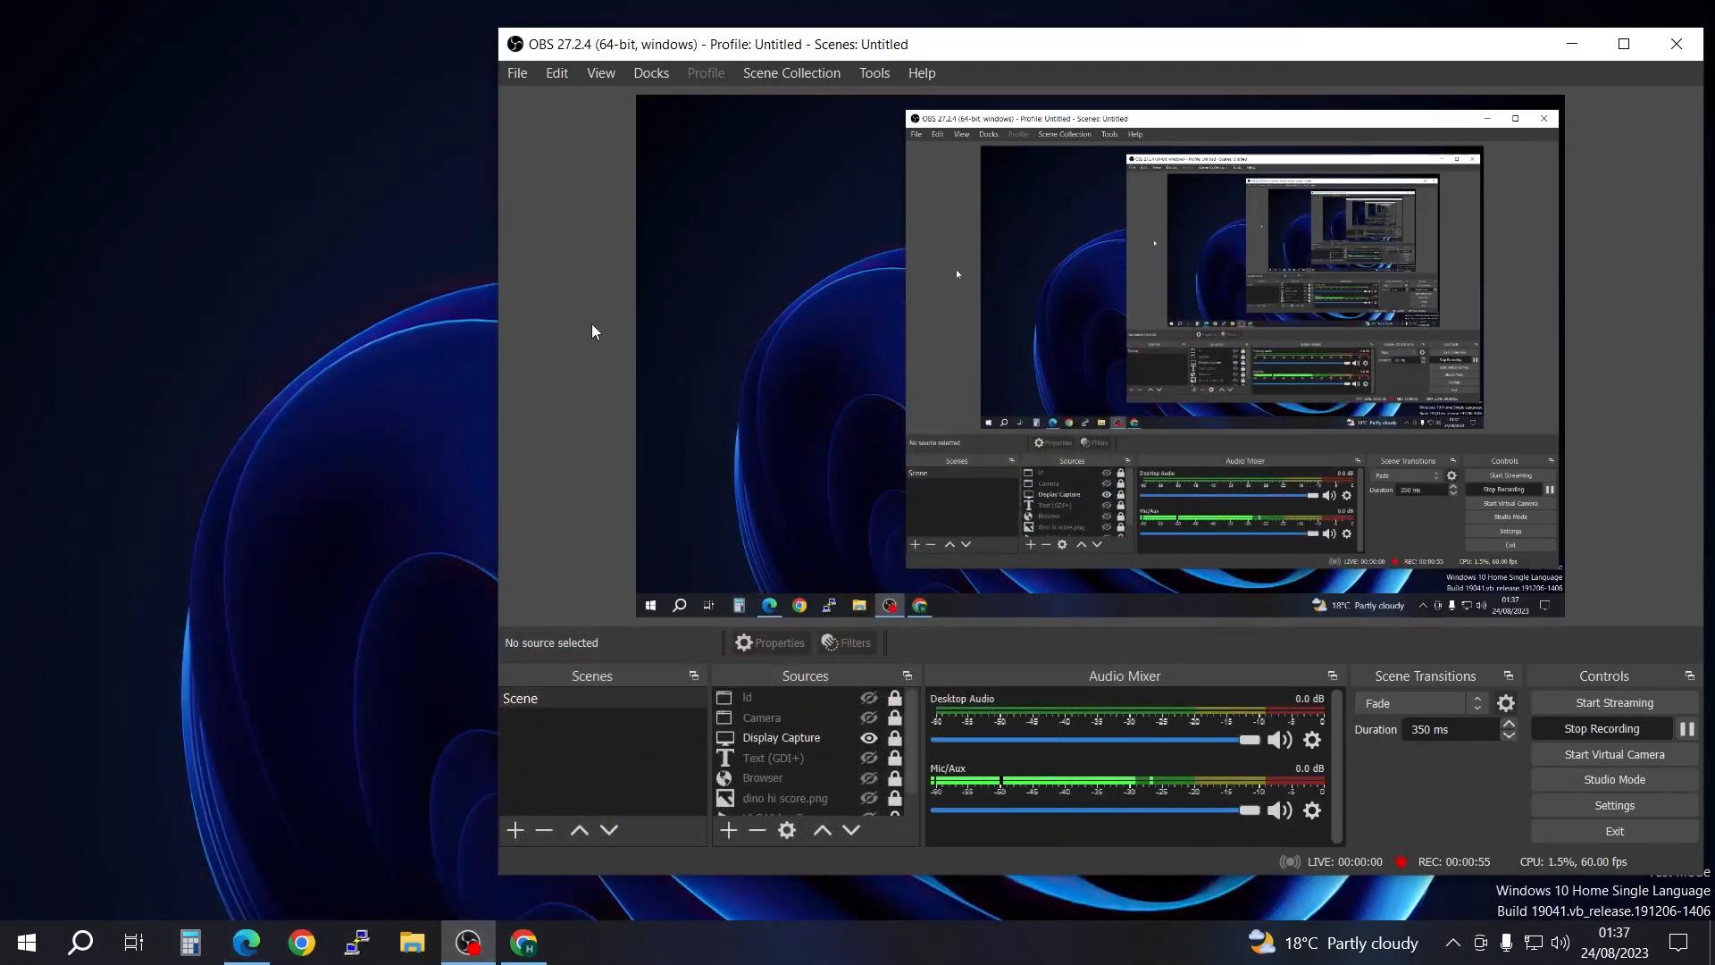
{"action": "left_click", "coordinate": [1573, 44]}
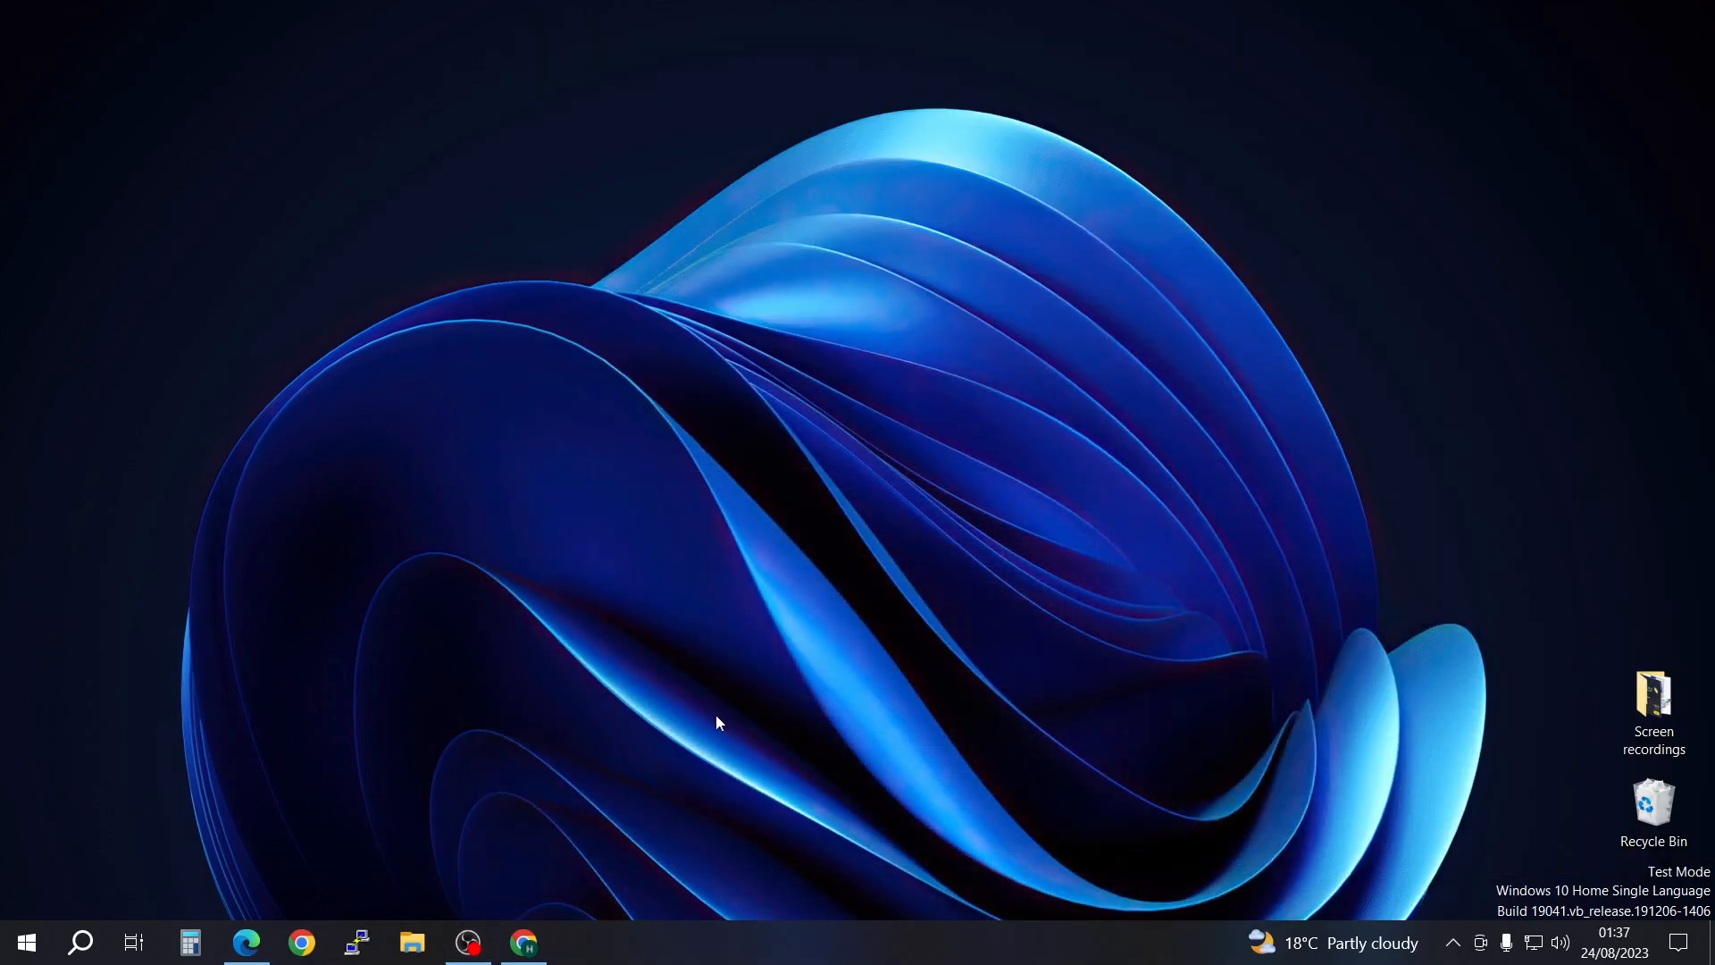
Step: Create a new text document on the local desktop named "test file"
{"action": "right_click", "coordinate": [146, 248]}
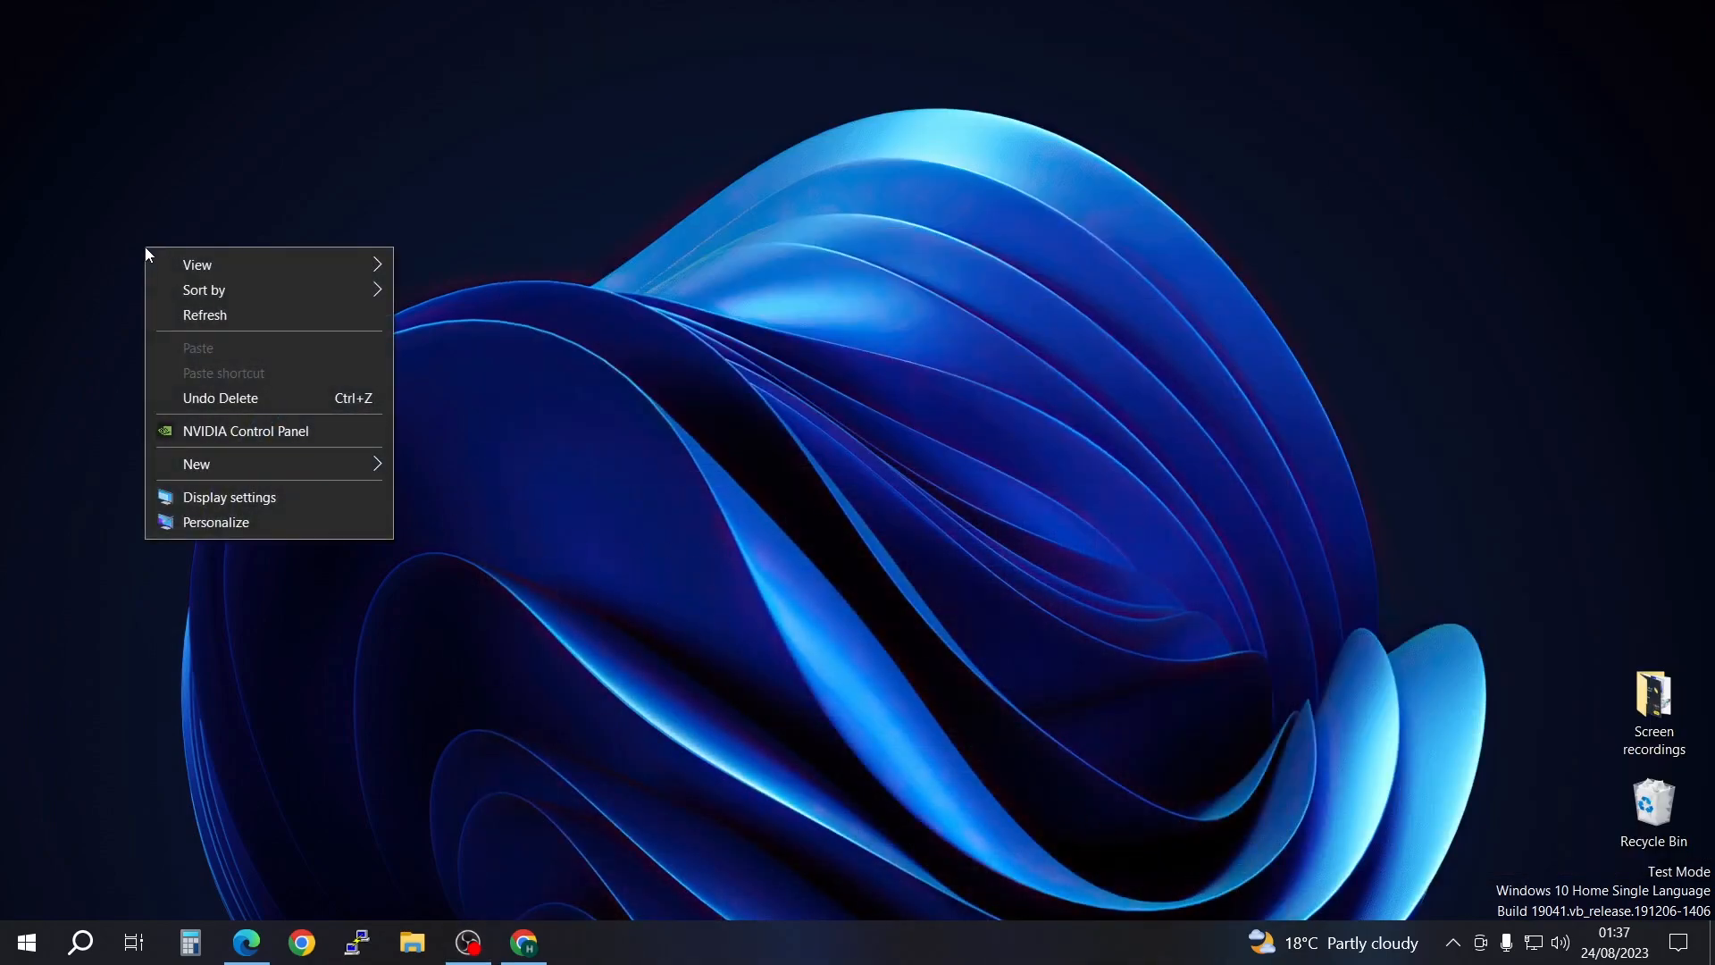
{"action": "mouse_move", "coordinate": [282, 467]}
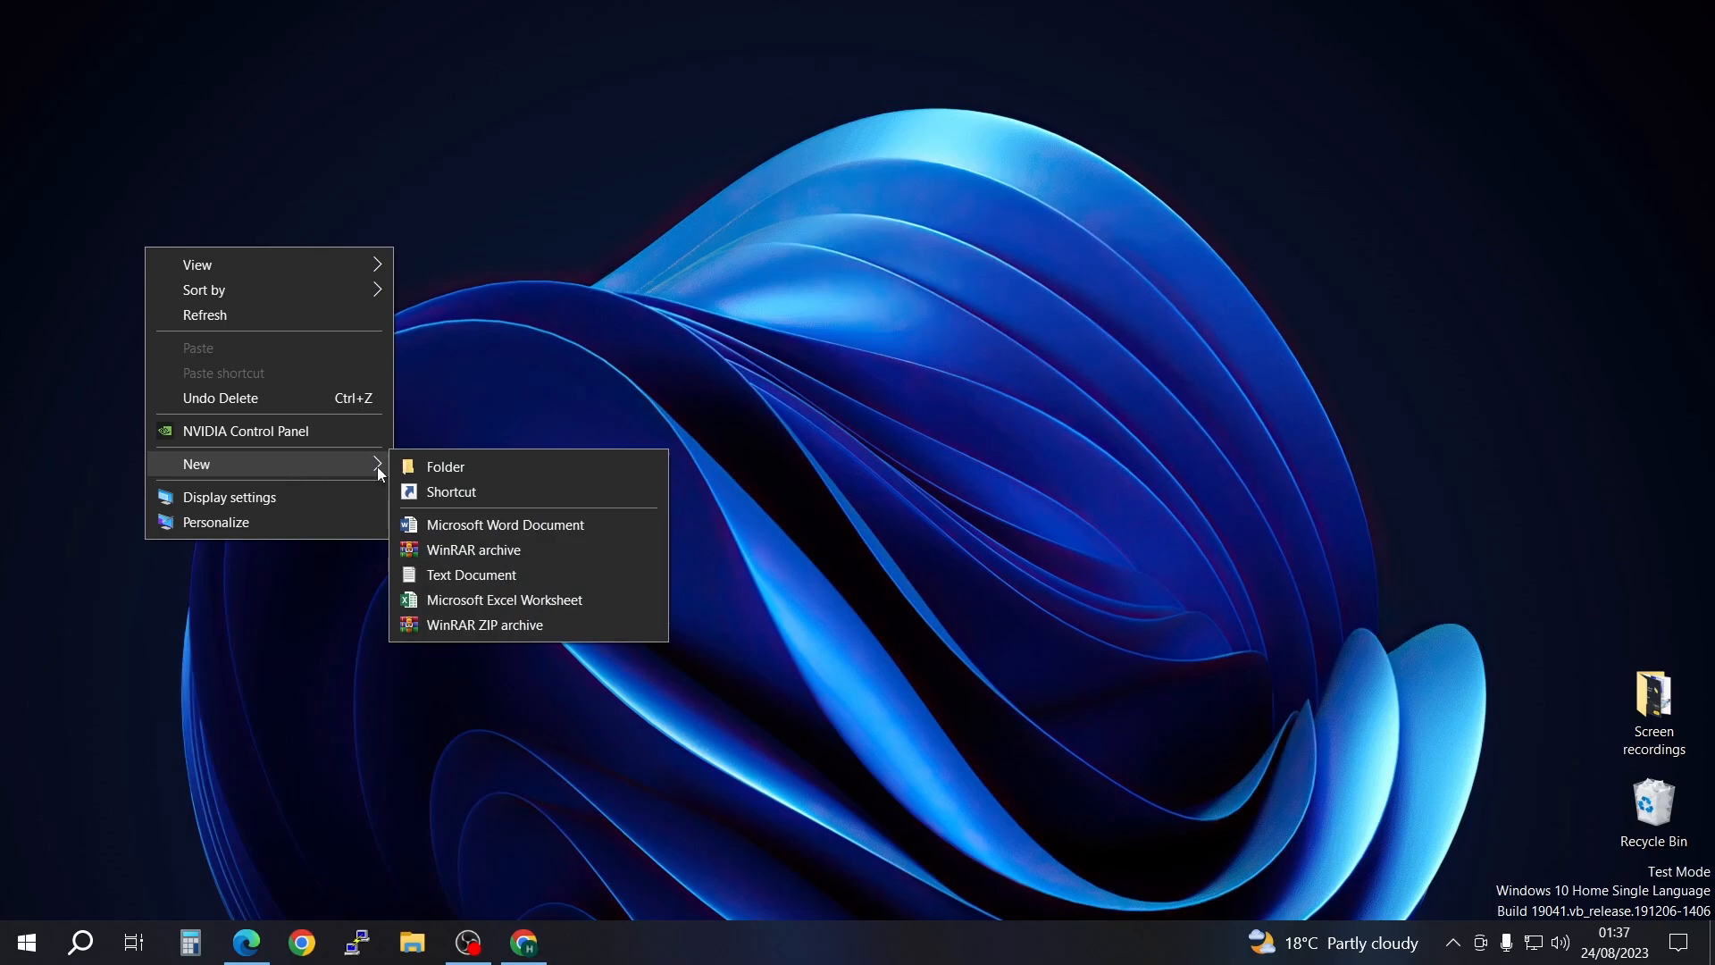
{"action": "left_click", "coordinate": [482, 576]}
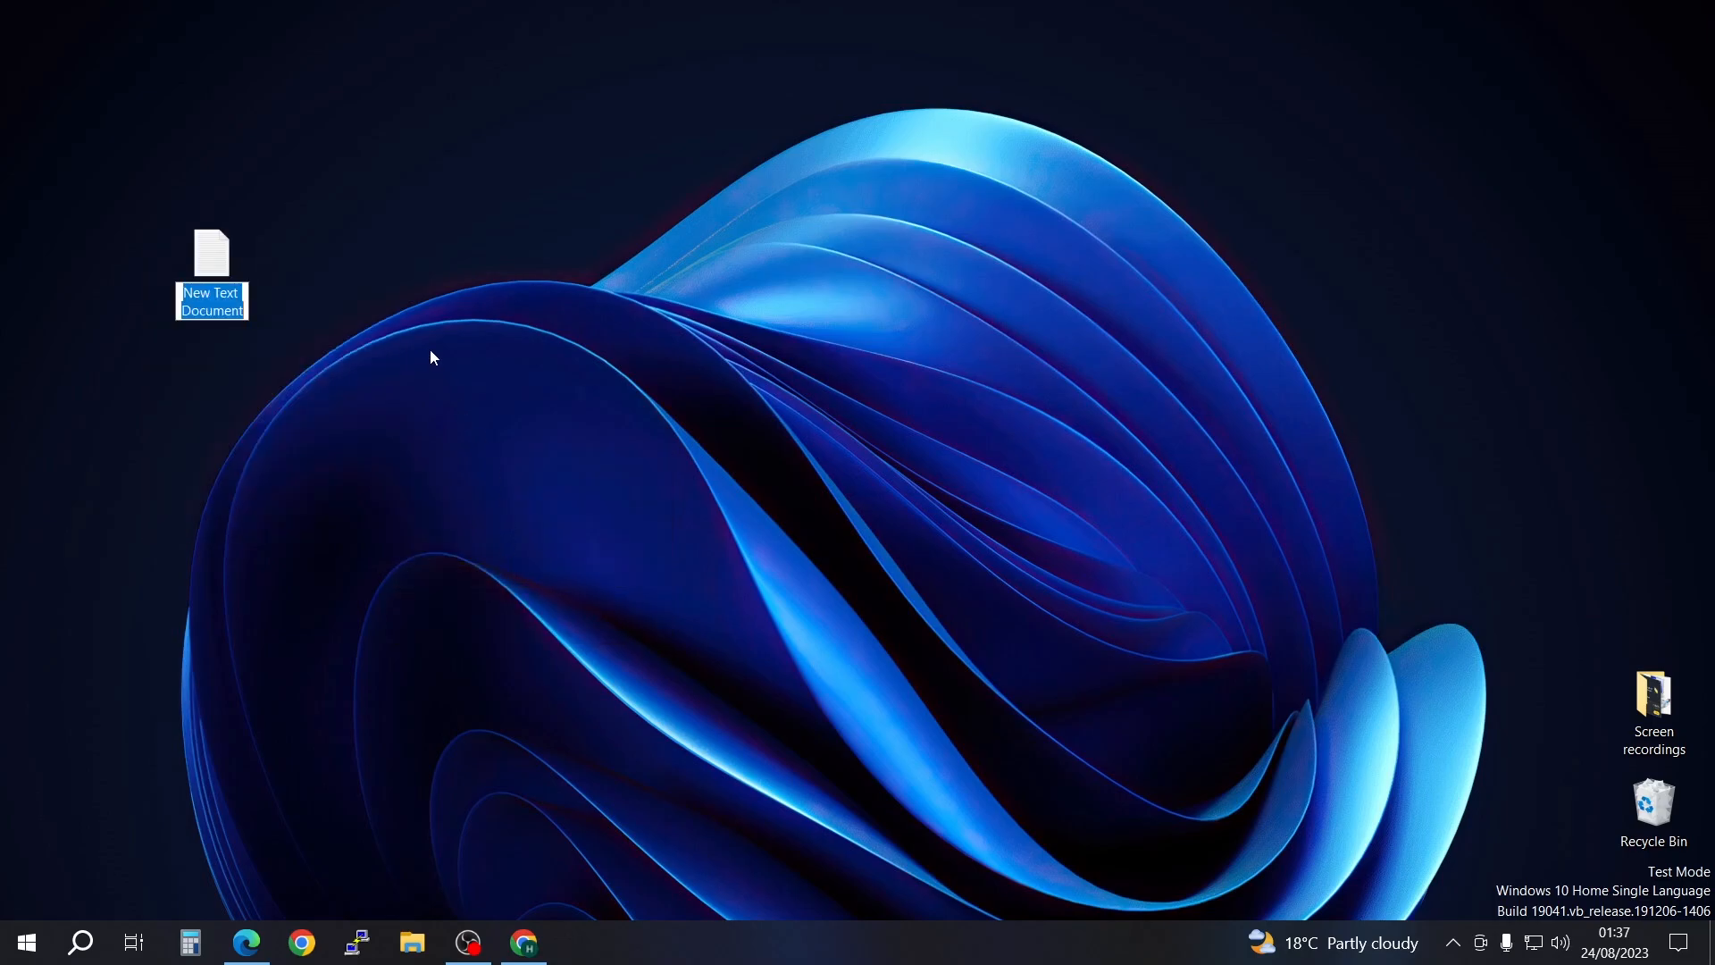
{"action": "type", "text": "test file"}
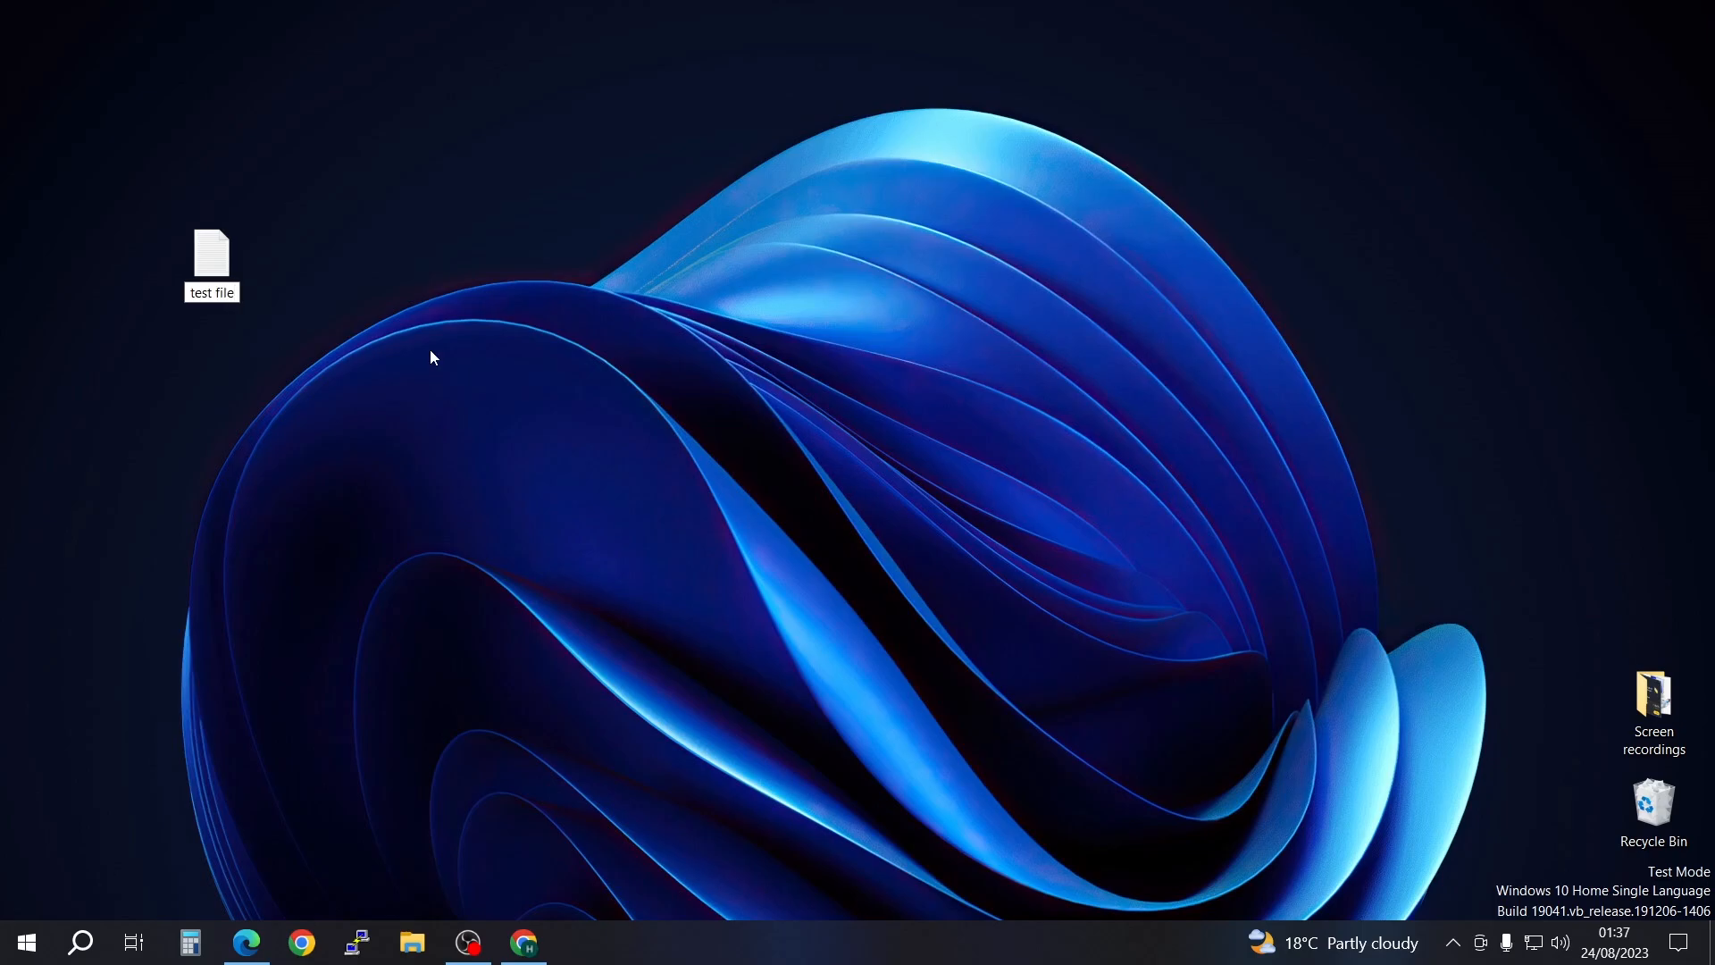
{"action": "left_click", "coordinate": [424, 299]}
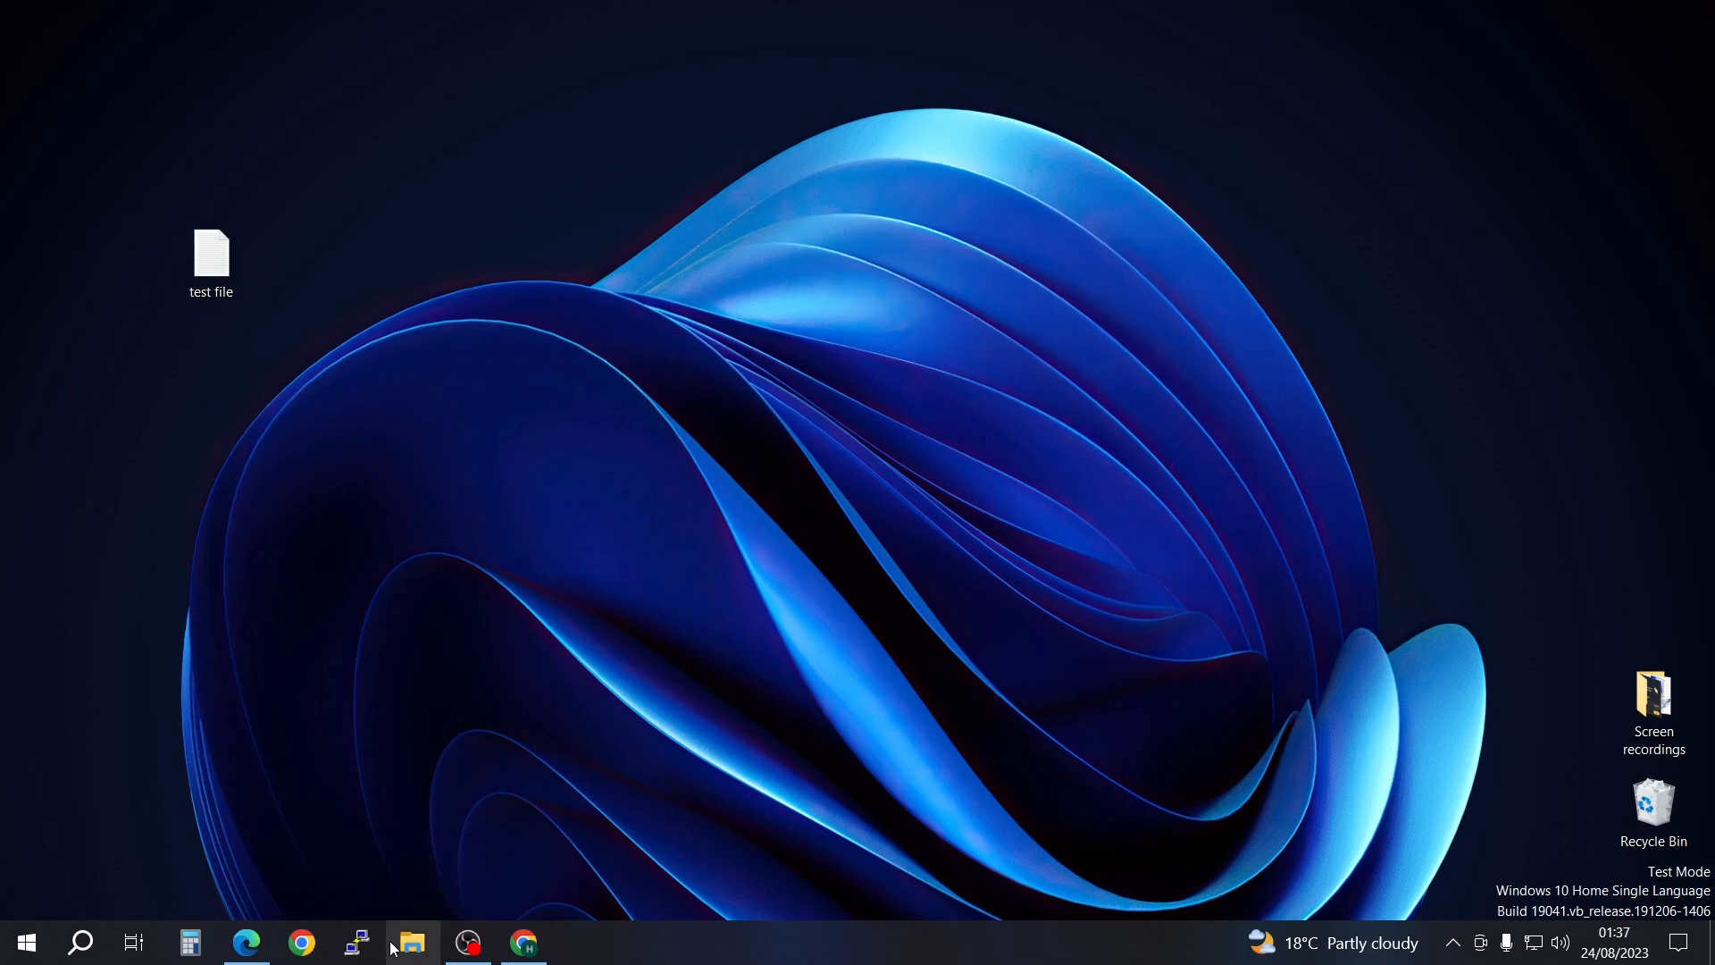
Step: Connect to 45.147.98.203 in Remote Desktop Connection, log in with the root account password, and move the window off the local test file
{"action": "key", "text": "super"}
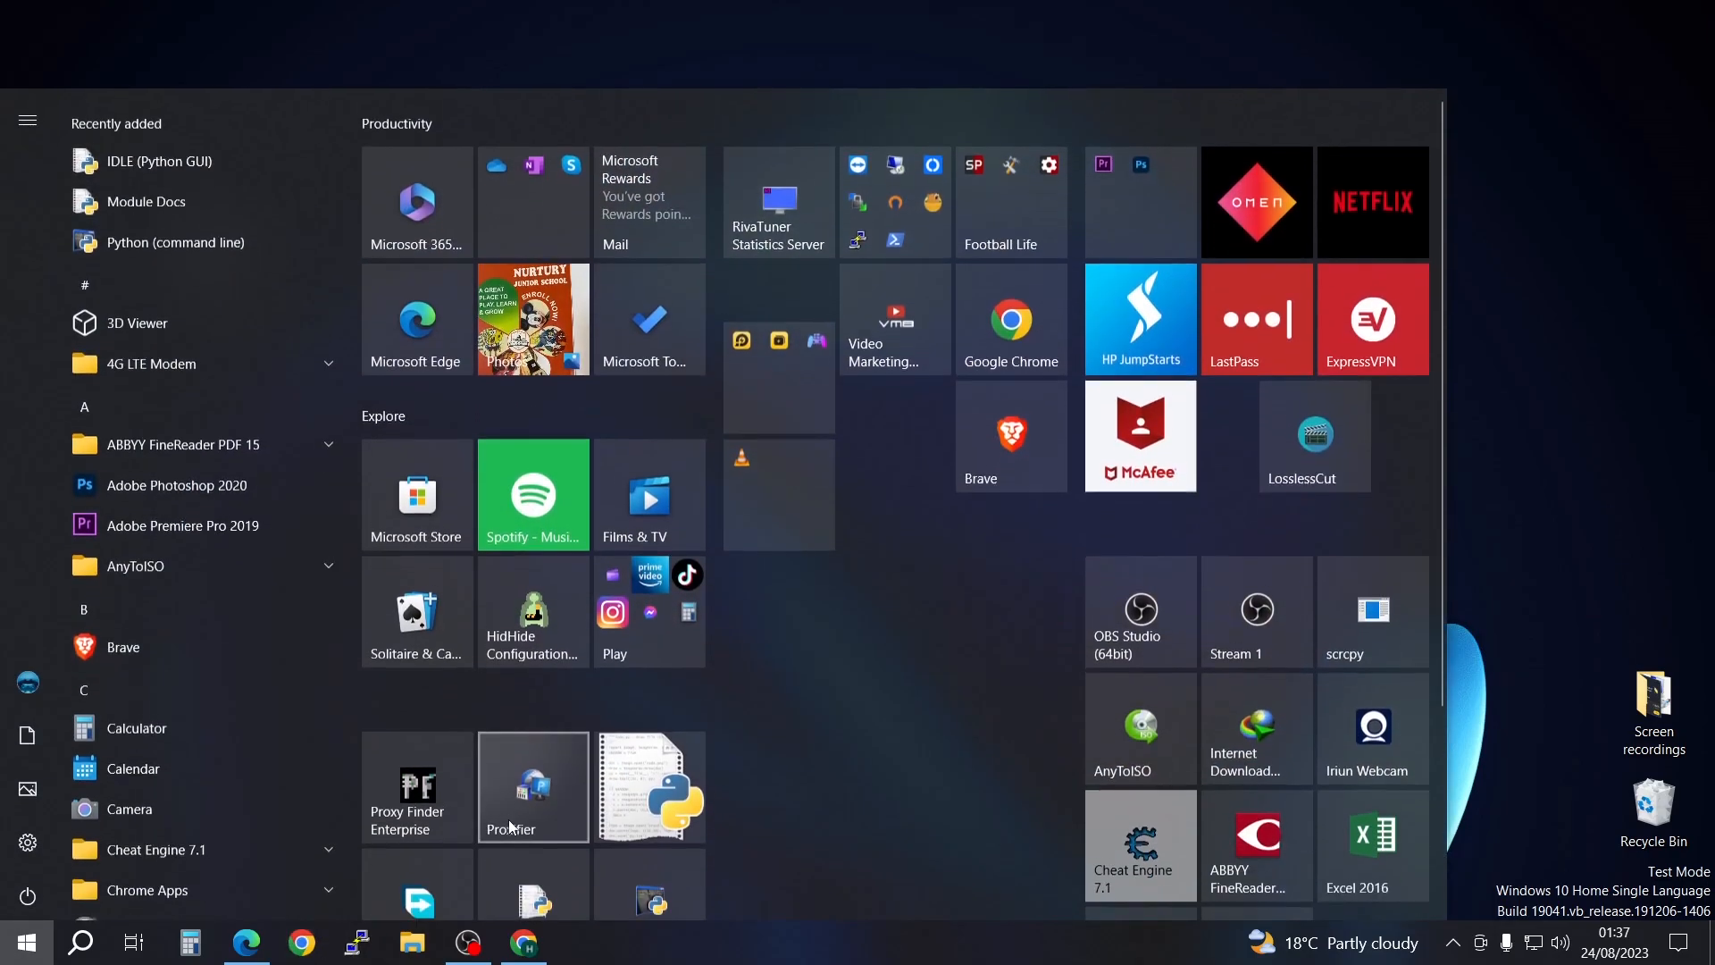
{"action": "left_click", "coordinate": [897, 218]}
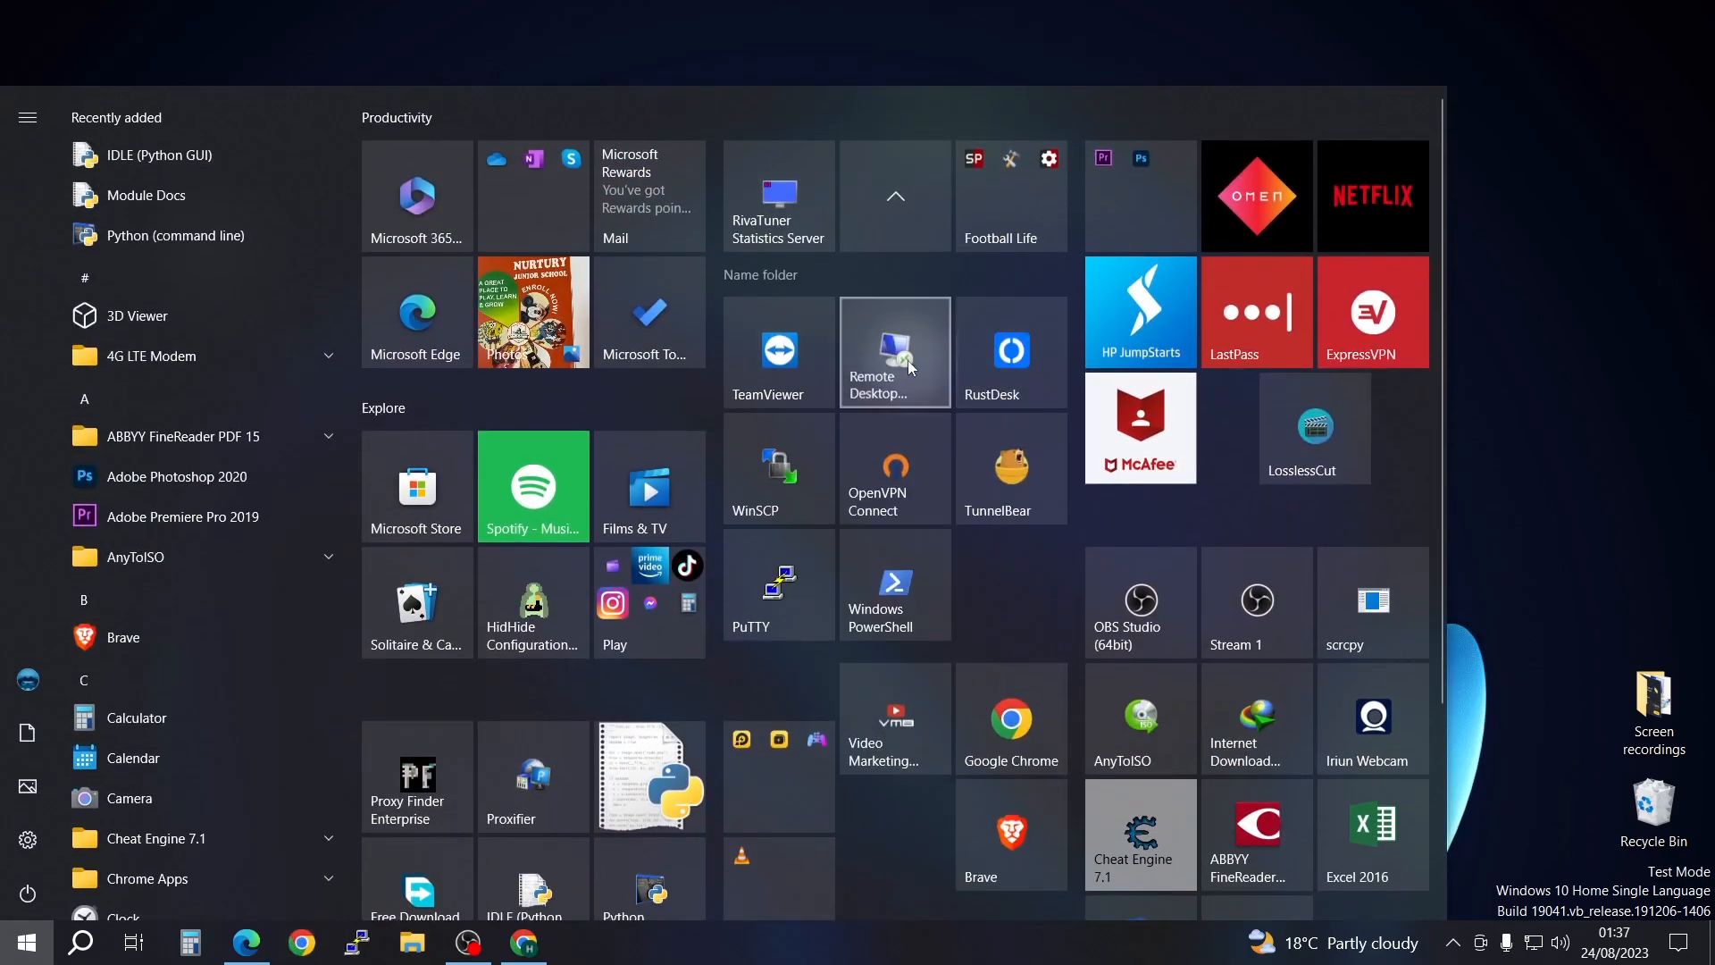
{"action": "left_click", "coordinate": [894, 375]}
{"action": "left_click", "coordinate": [943, 413]}
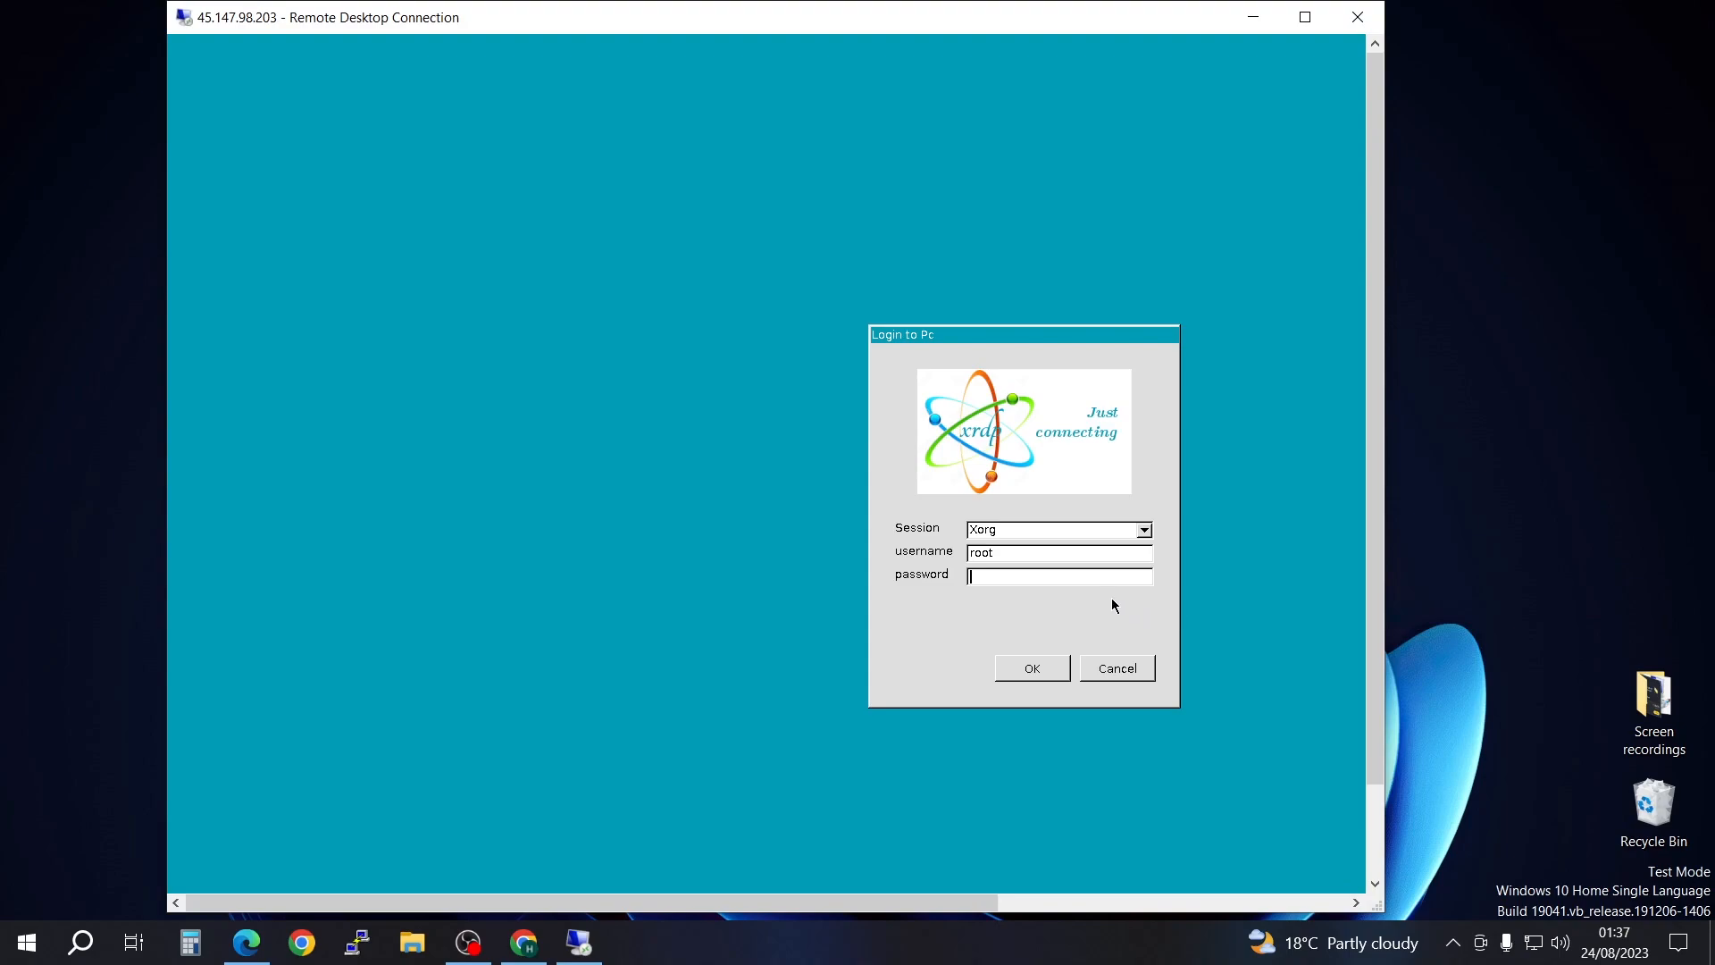
{"action": "type", "text": "****"}
{"action": "key", "text": "Return"}
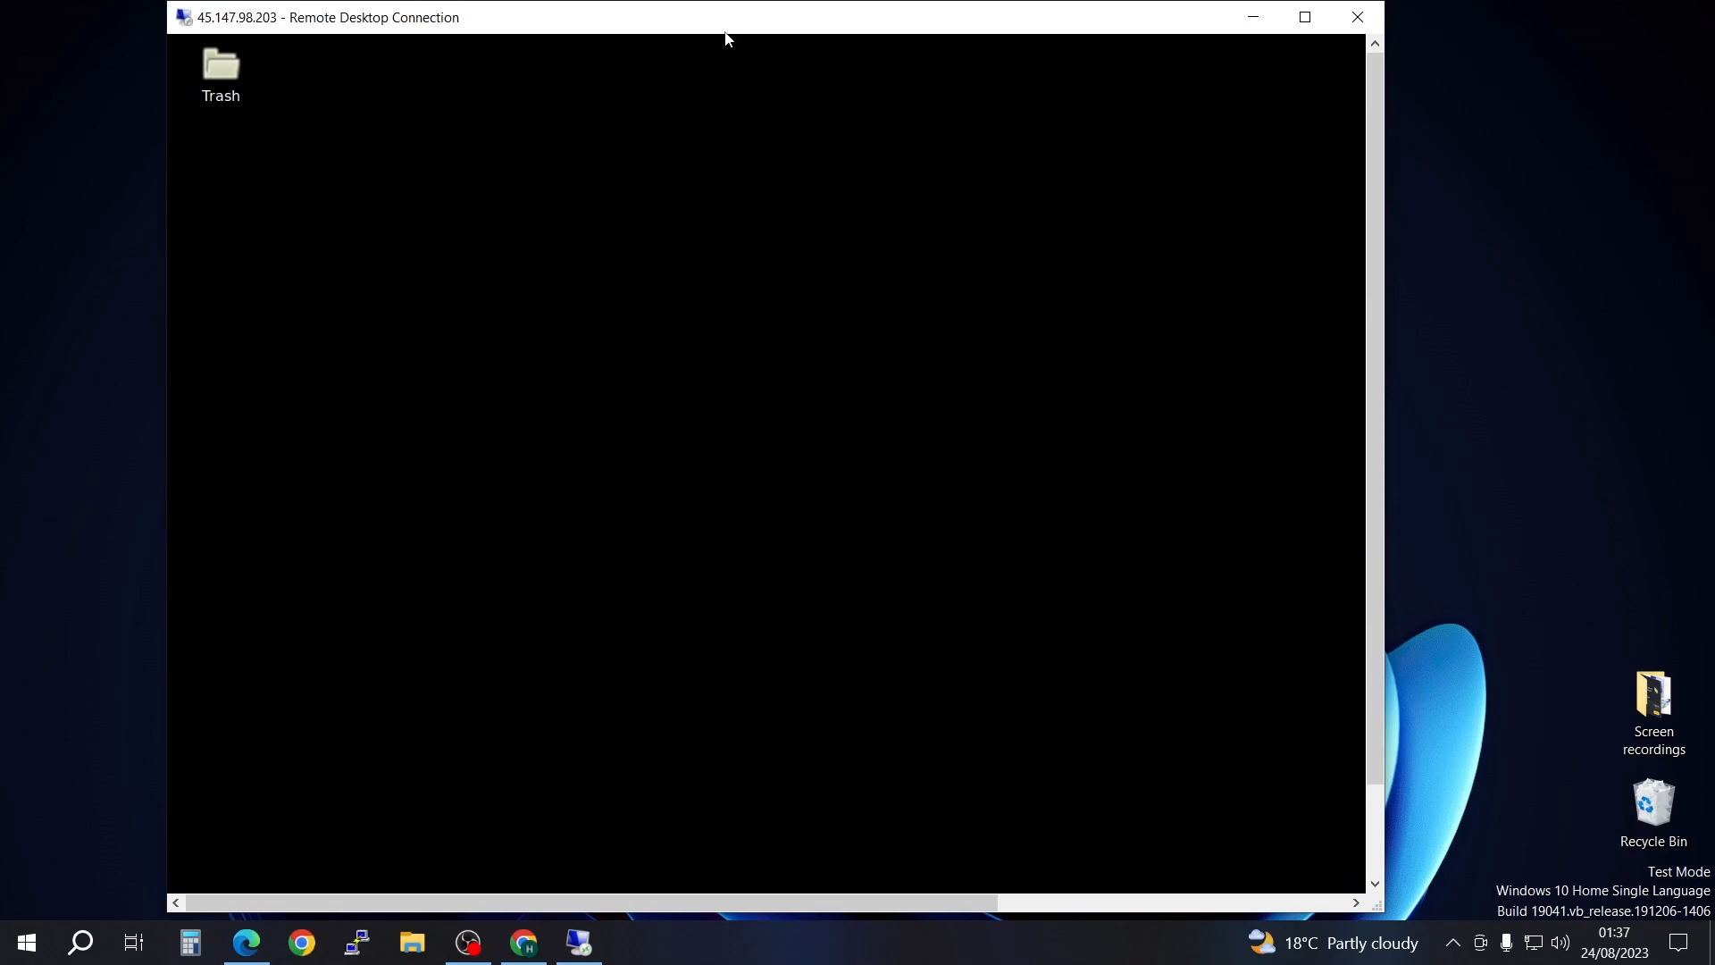
{"action": "left_click_drag", "start_coordinate": [729, 29], "coordinate": [972, 35]}
Step: Copy the empty test file from the local desktop and paste it onto the remote desktop
{"action": "left_click", "coordinate": [227, 261]}
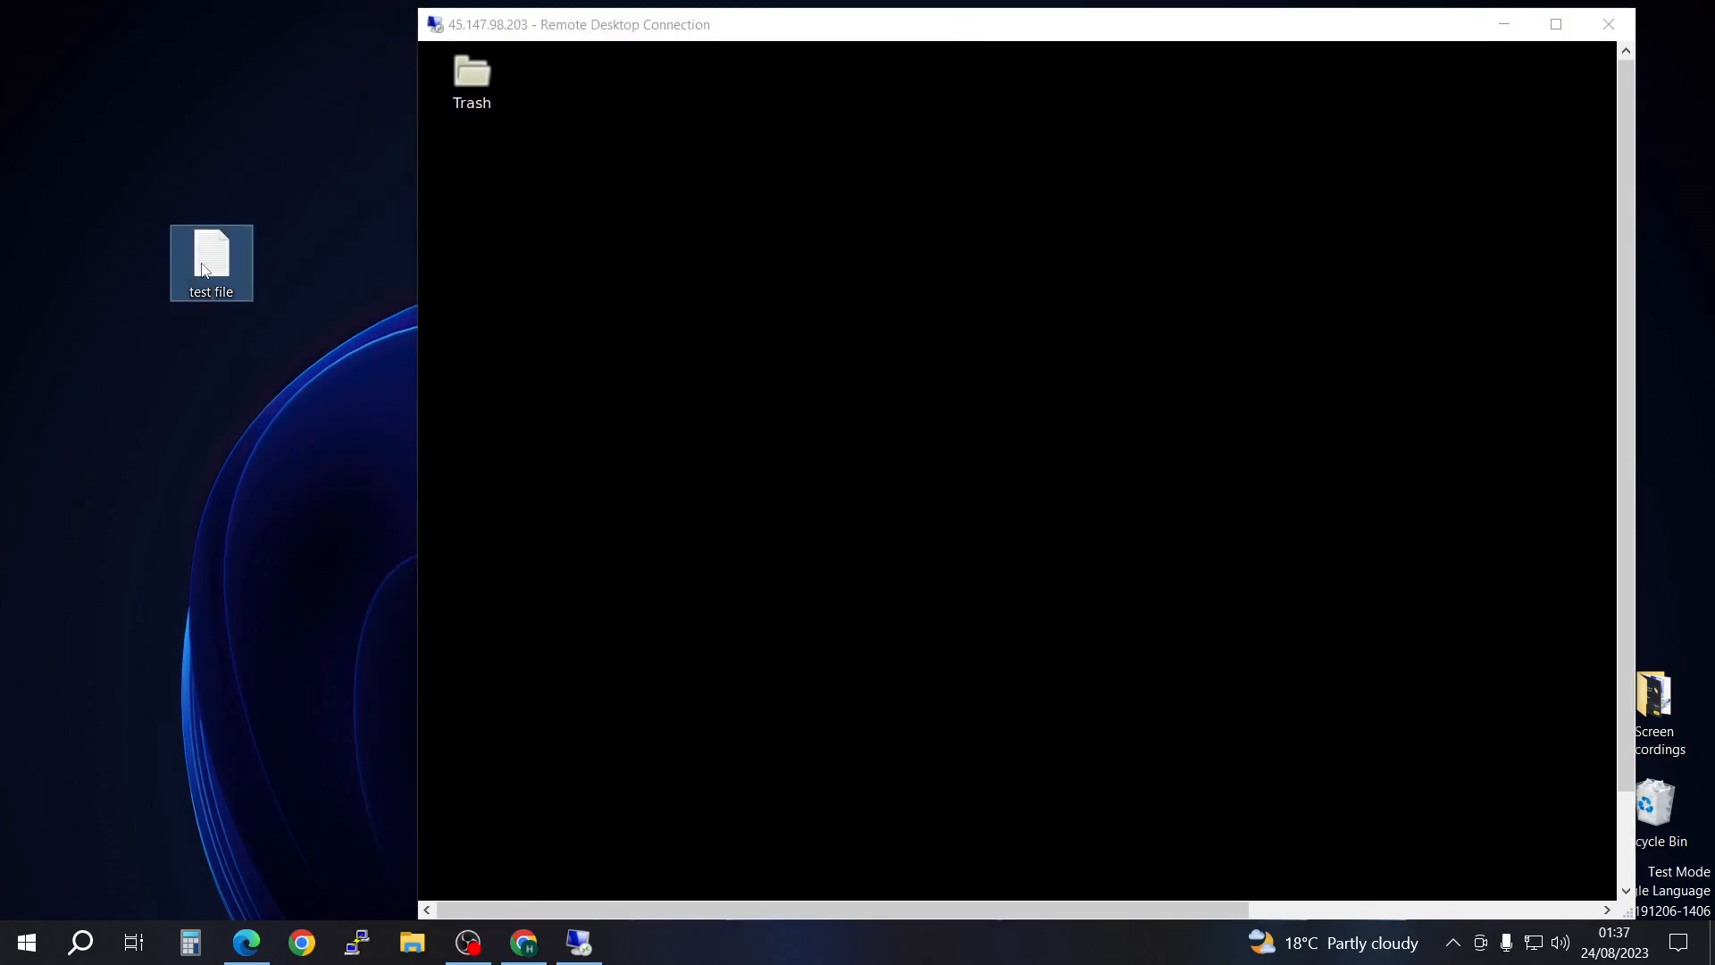
{"action": "right_click", "coordinate": [203, 264]}
{"action": "left_click", "coordinate": [274, 785]}
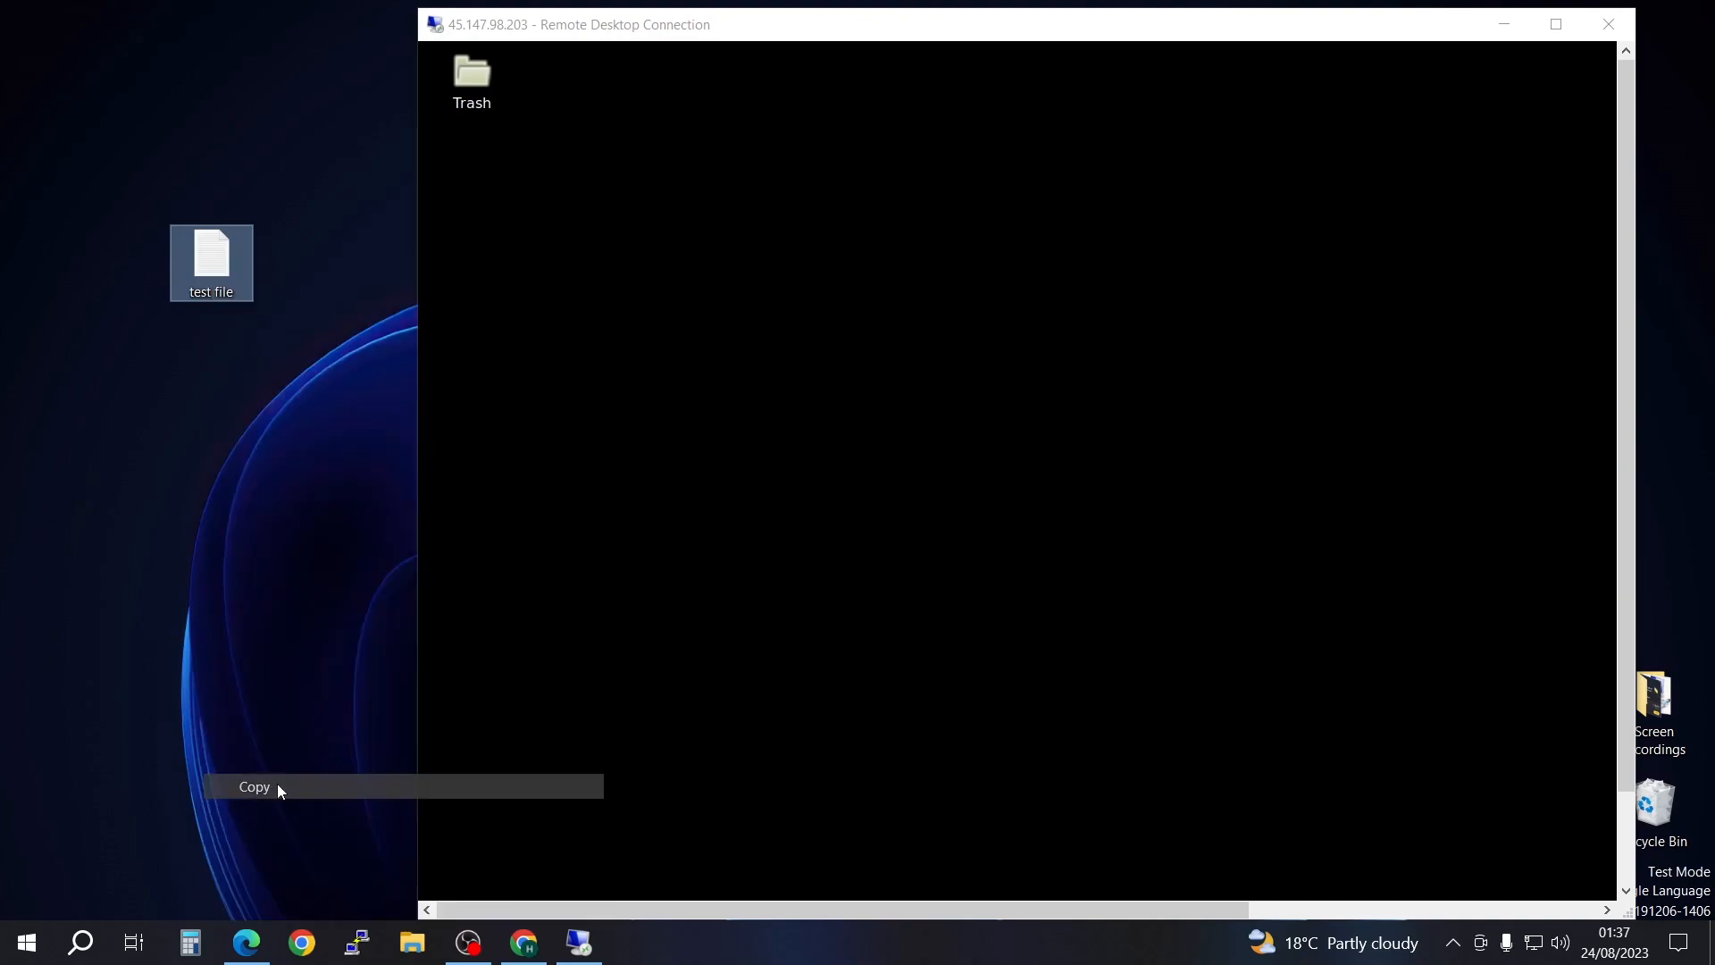
{"action": "left_click", "coordinate": [647, 318]}
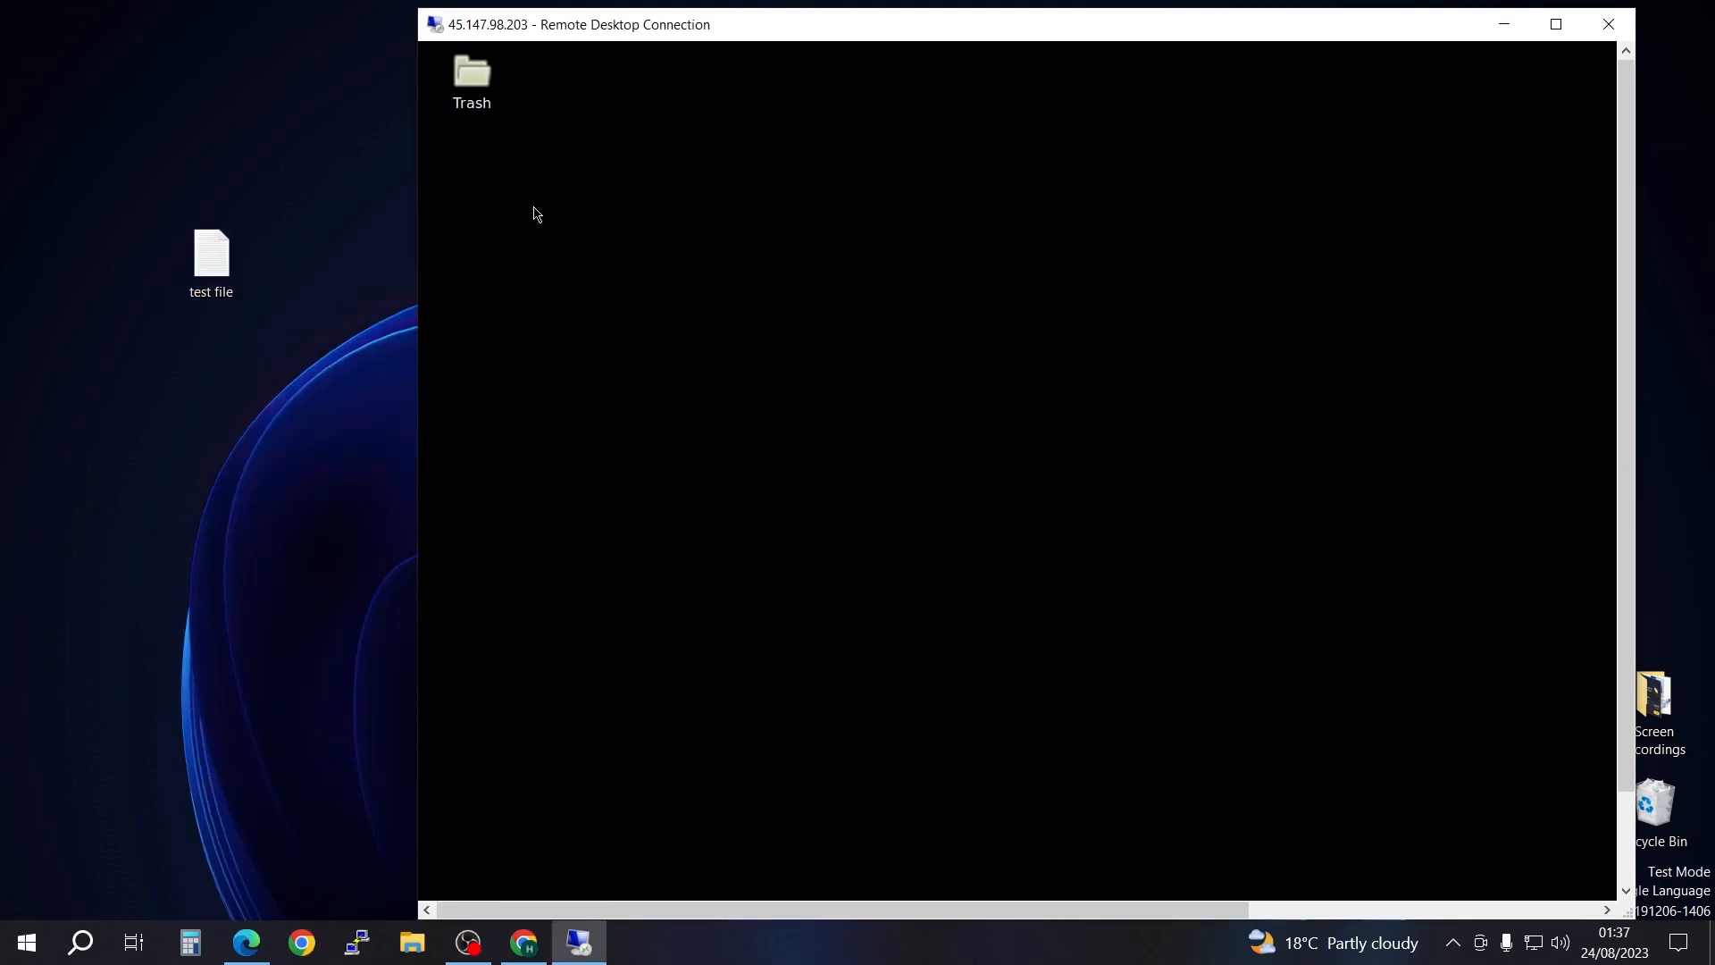
{"action": "right_click", "coordinate": [535, 212]}
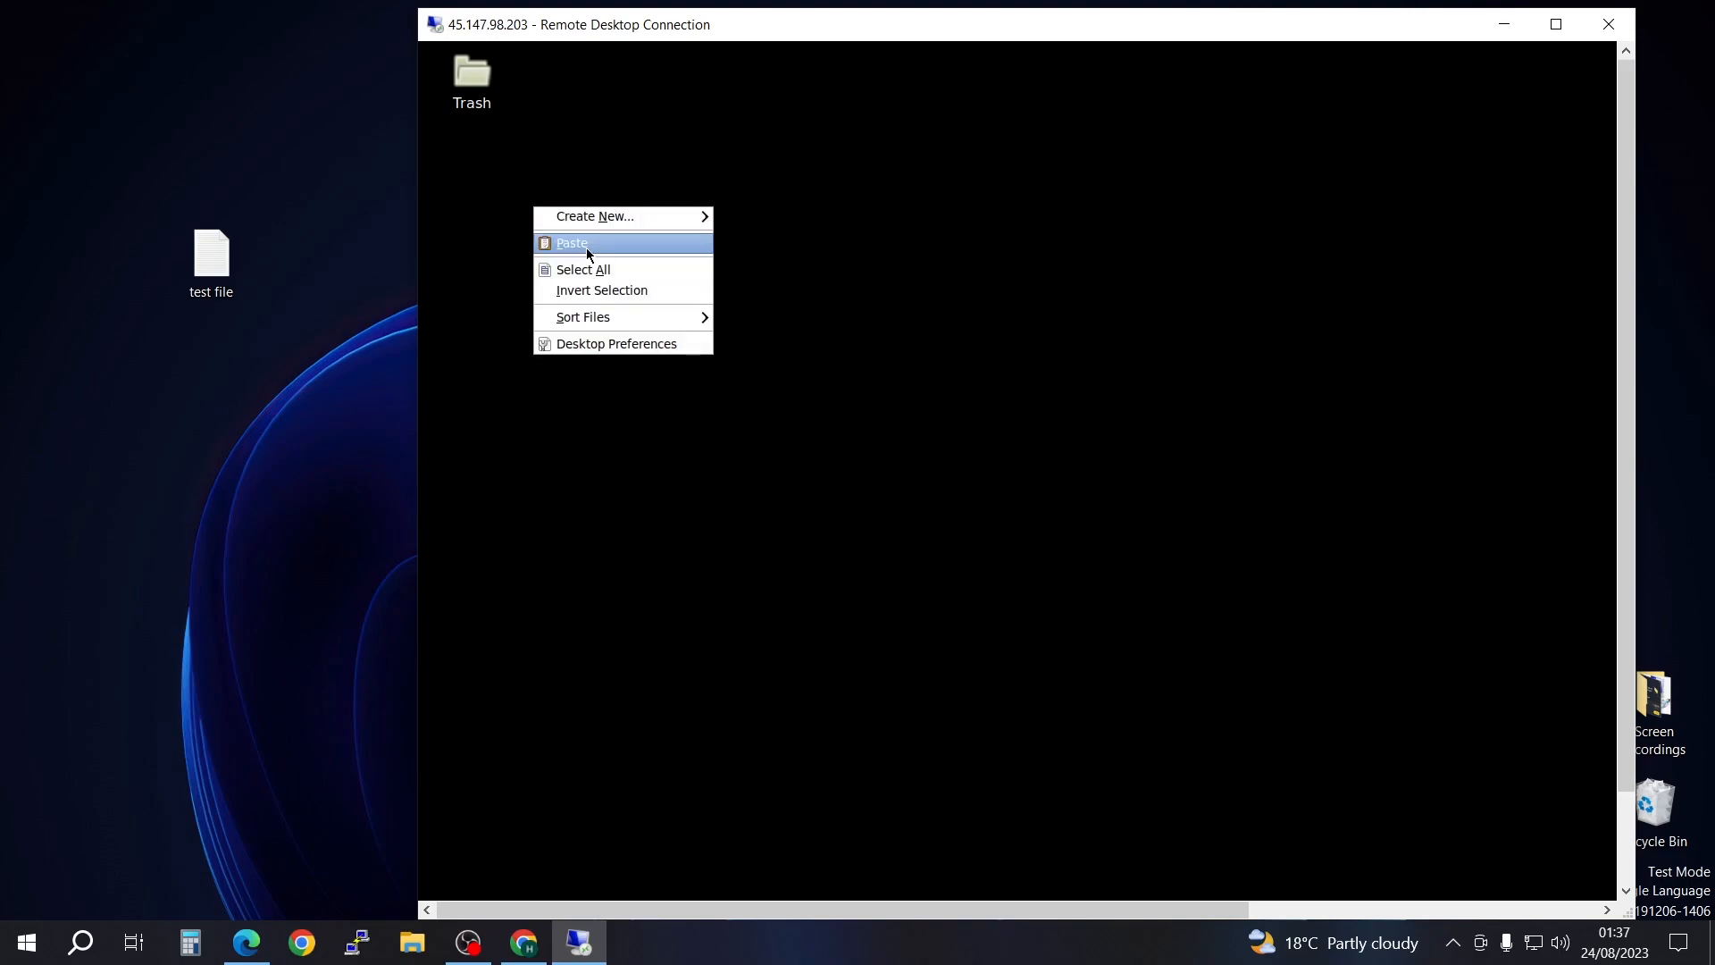
{"action": "key", "text": "Return"}
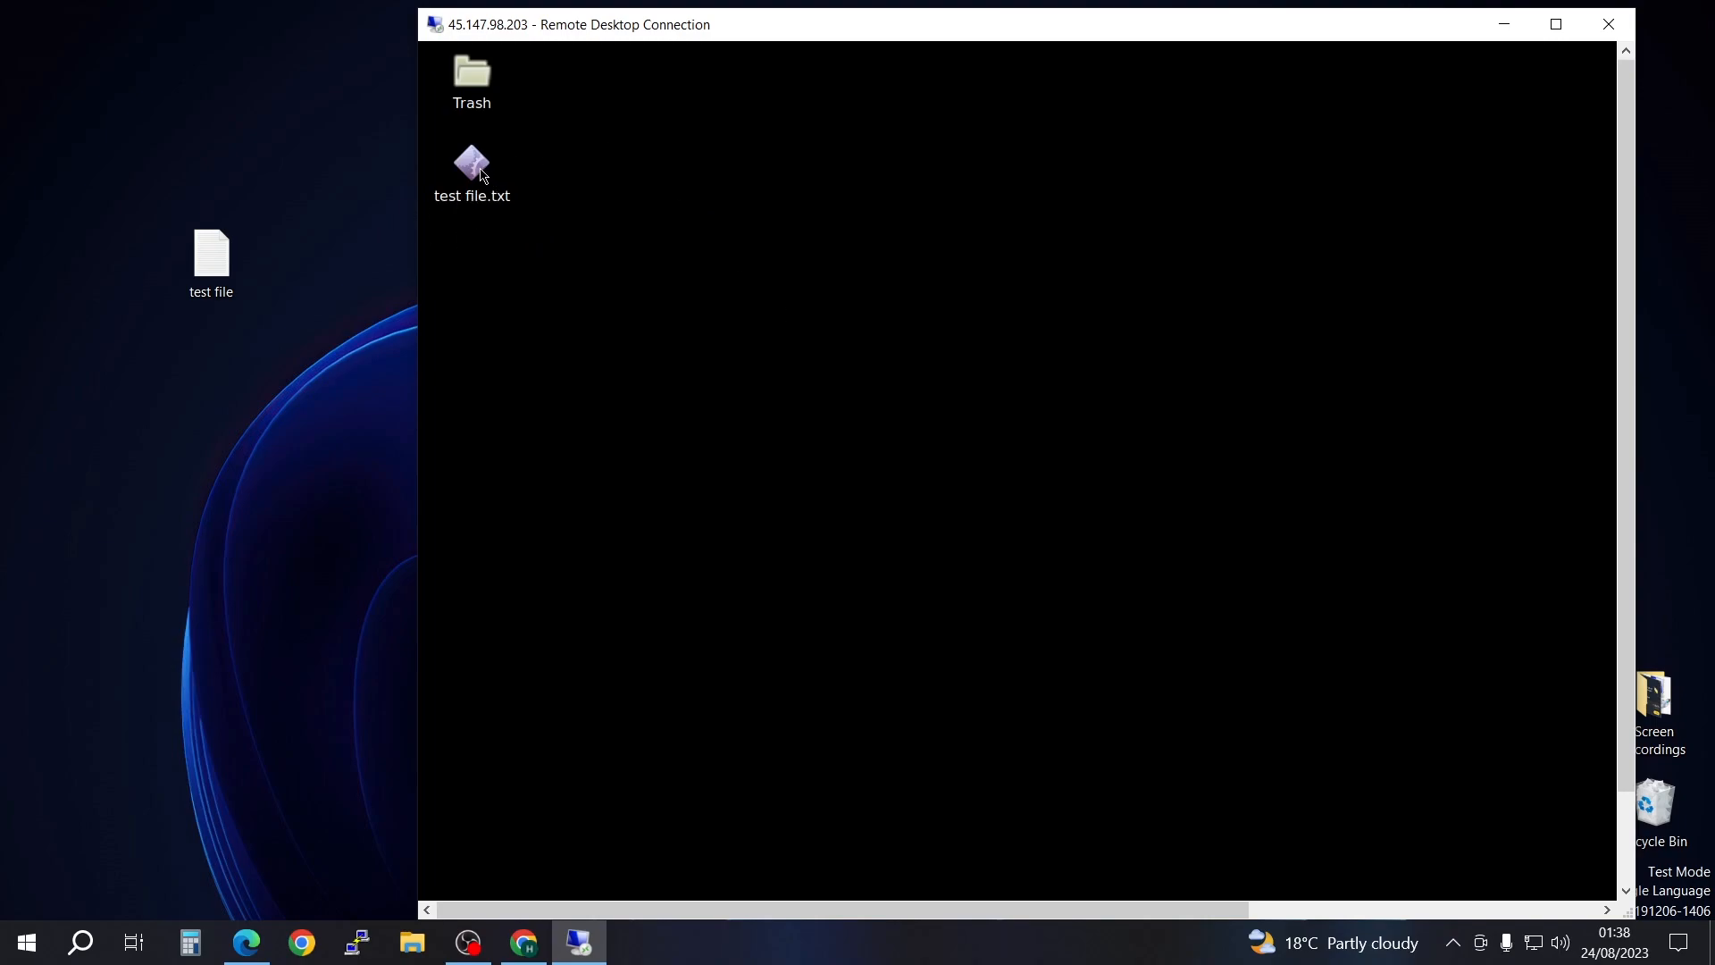
Step: Delete the pasted test file.txt from the remote desktop
{"action": "left_click", "coordinate": [478, 175]}
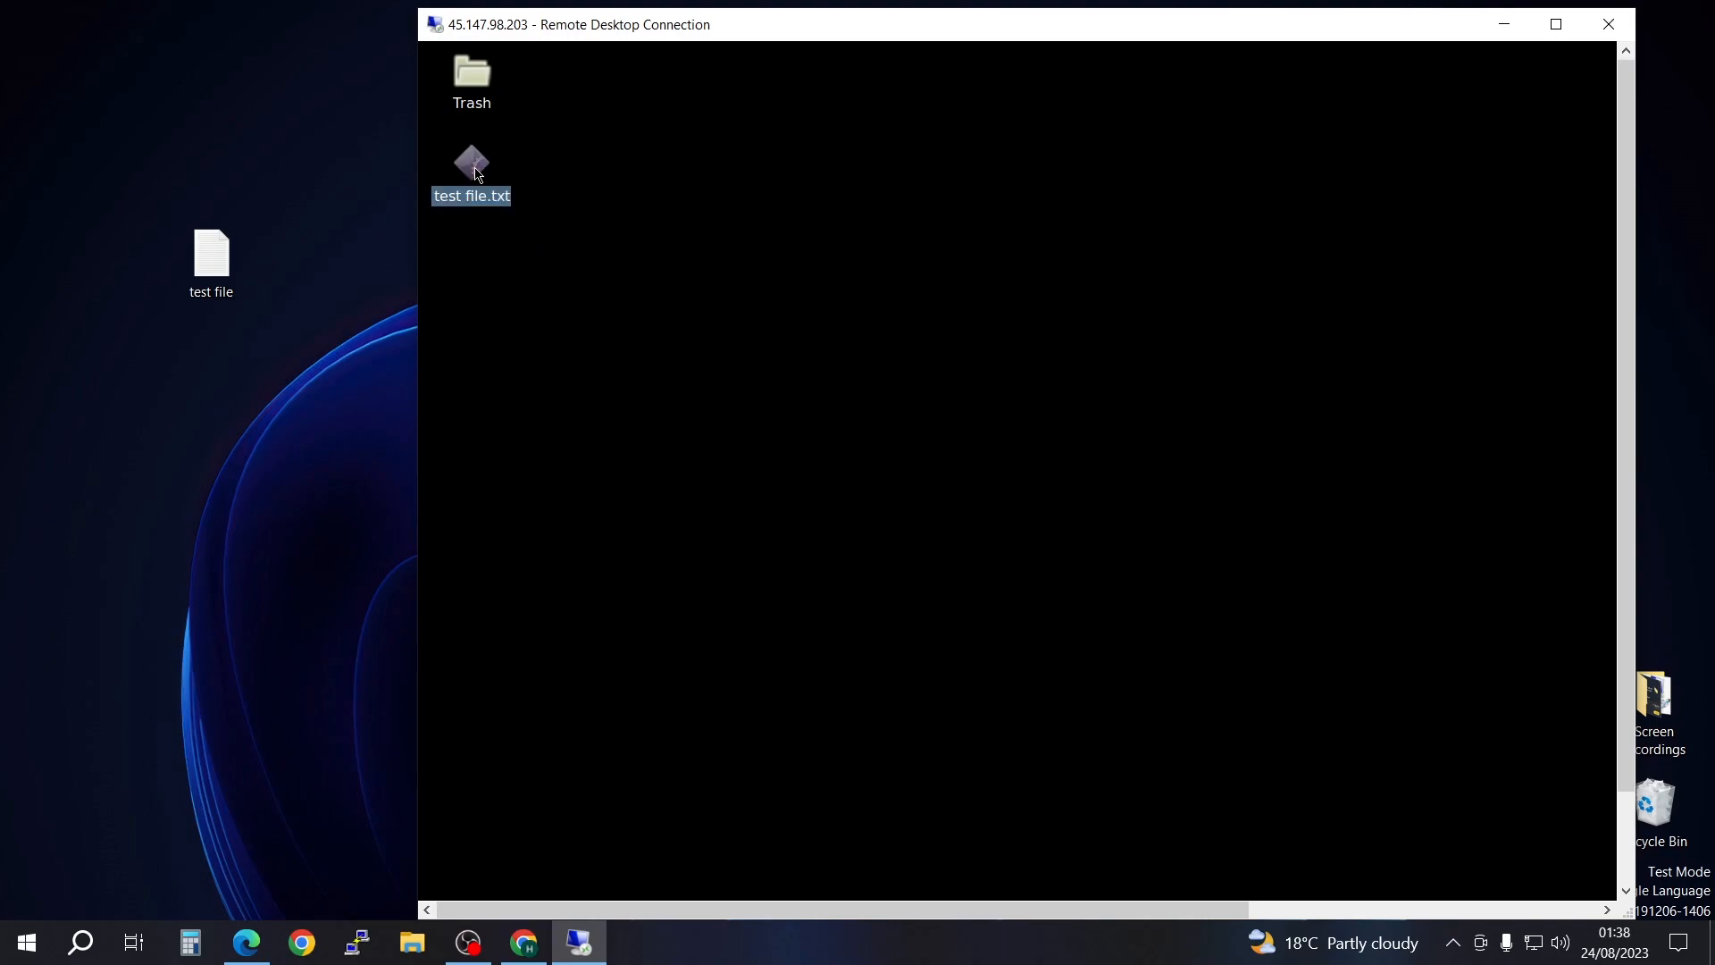
{"action": "key", "text": "Delete"}
{"action": "left_click", "coordinate": [1427, 579]}
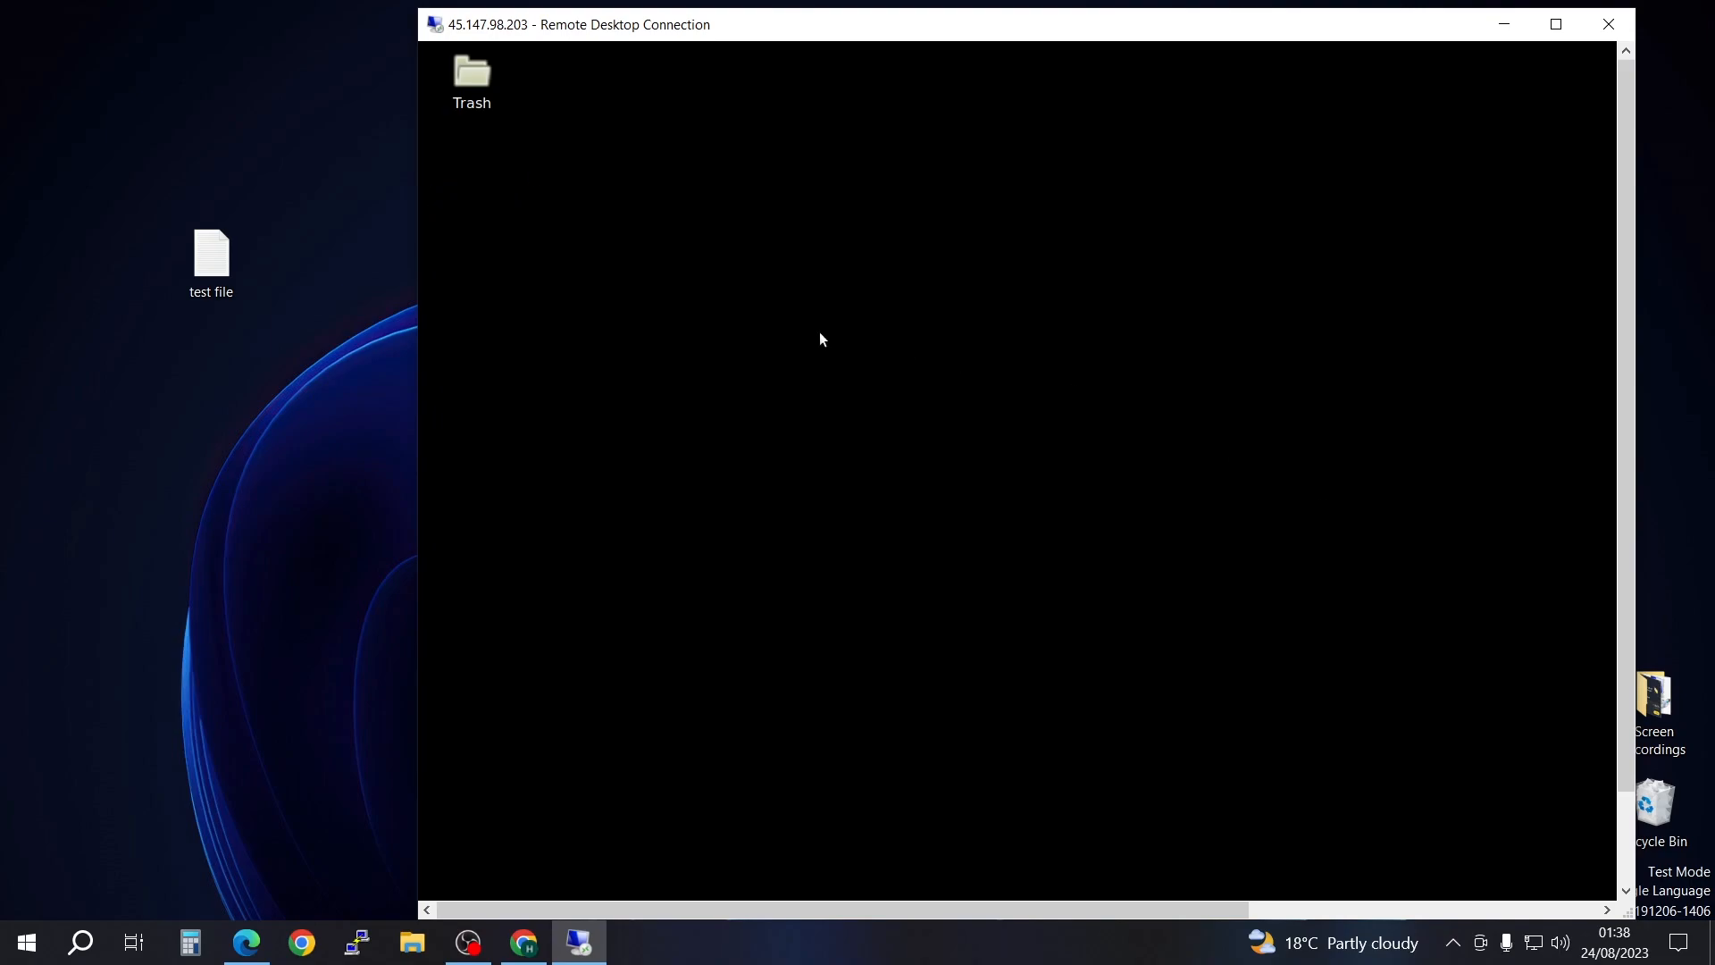
Step: Enter "1234" in the local test file in Notepad, save the file and close it
{"action": "double_click", "coordinate": [210, 257]}
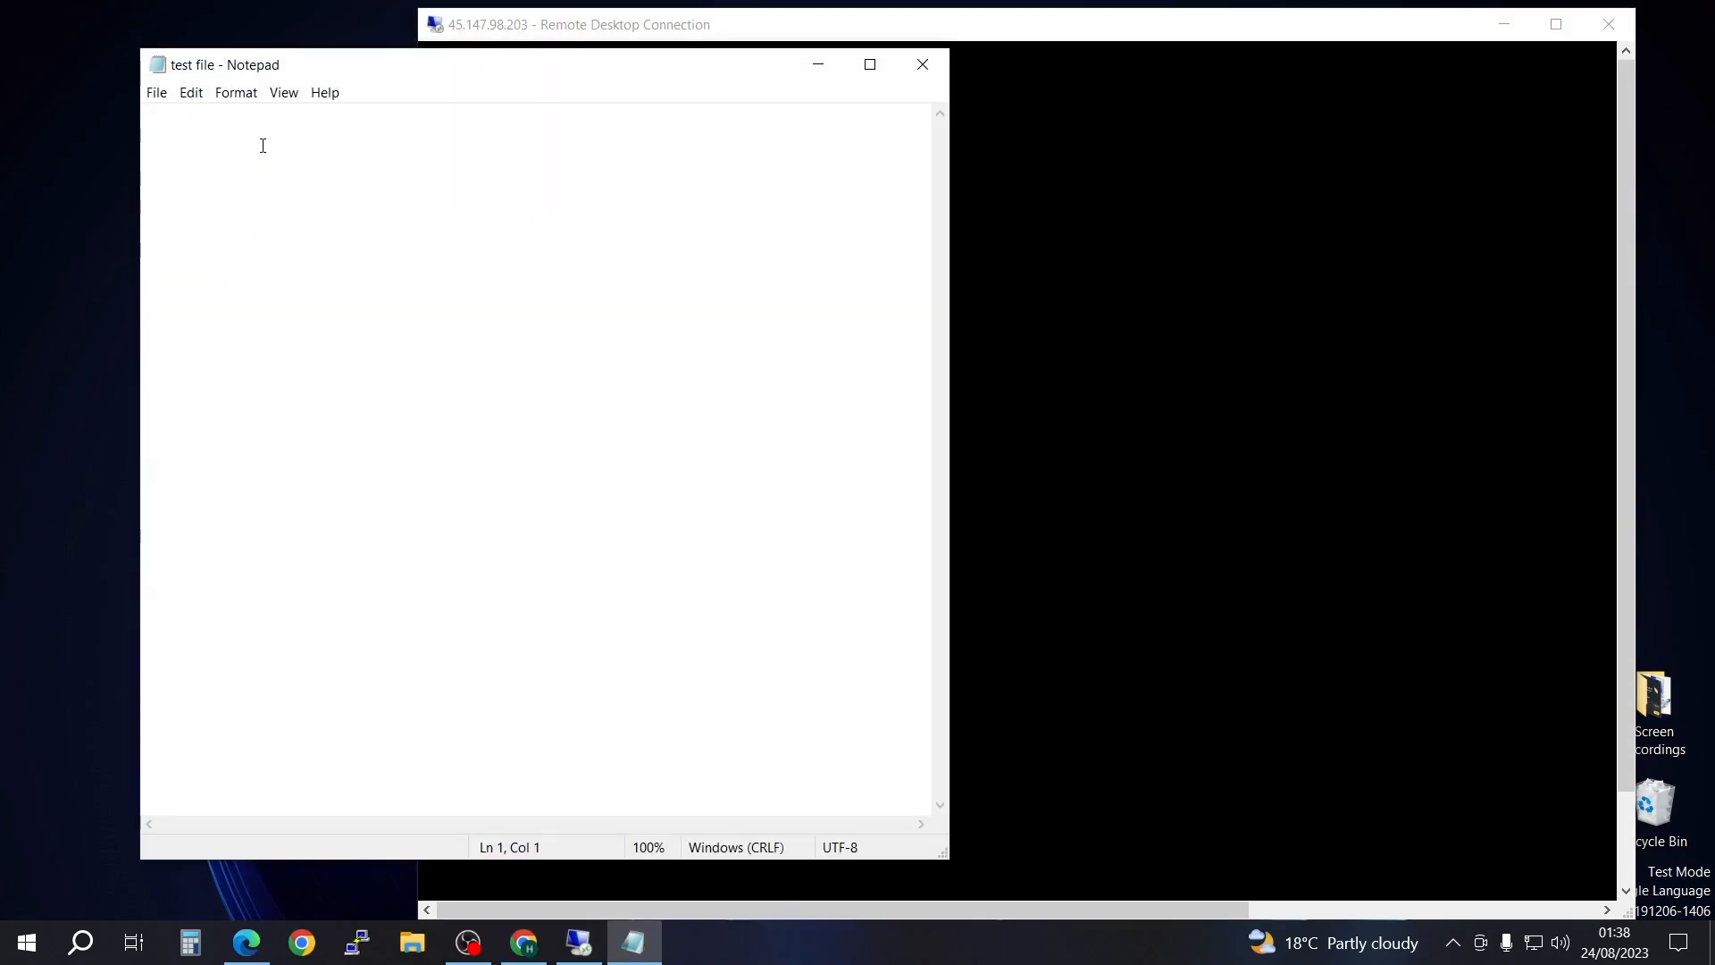
{"action": "type", "text": "1234"}
{"action": "left_click", "coordinate": [156, 92]}
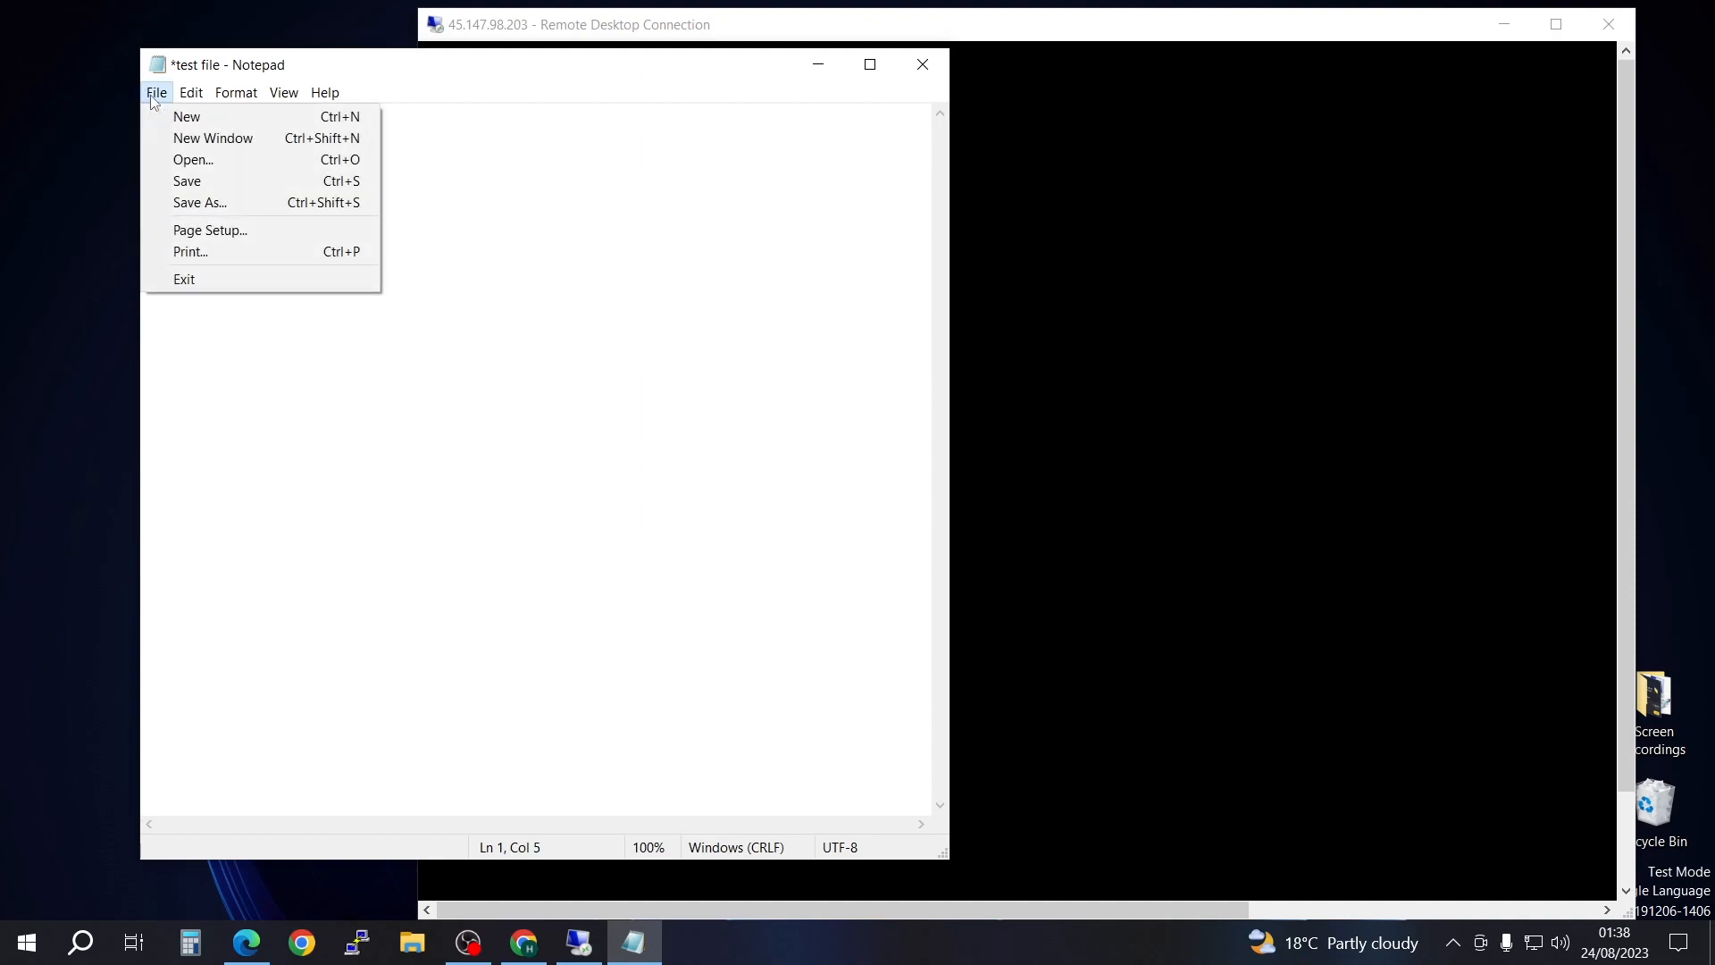
{"action": "left_click", "coordinate": [196, 183]}
{"action": "left_click", "coordinate": [923, 65]}
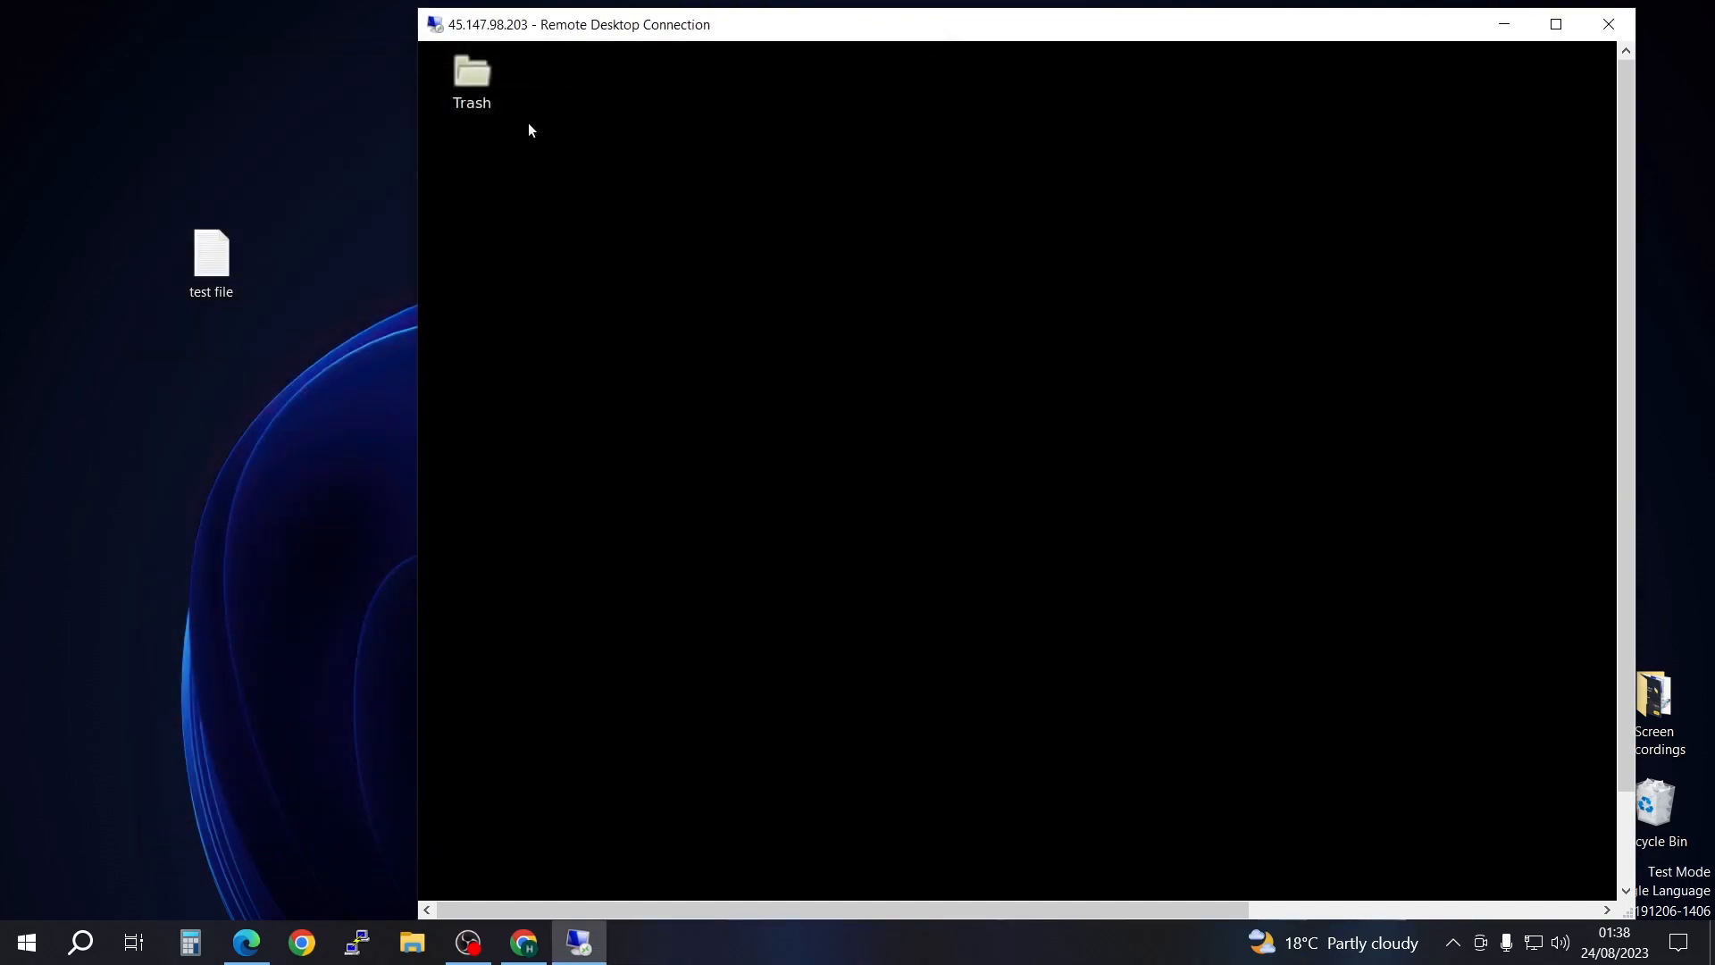
Step: Copy the edited test file from the local desktop and paste it onto the remote desktop
{"action": "right_click", "coordinate": [212, 265]}
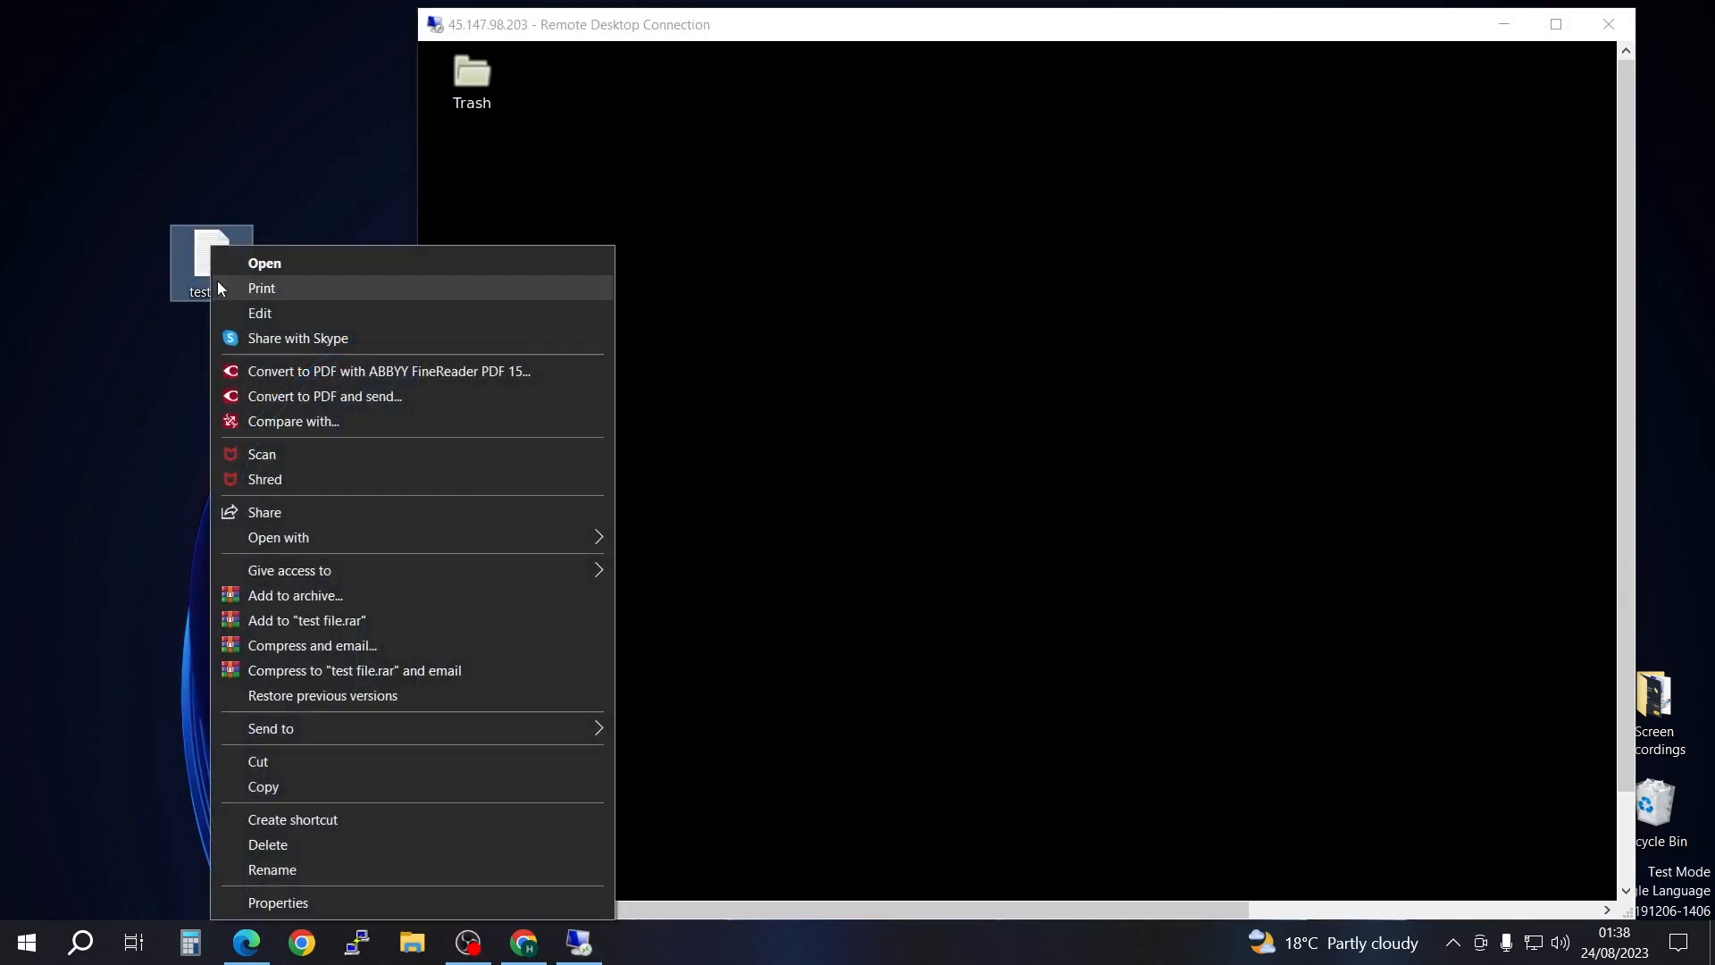
{"action": "left_click", "coordinate": [286, 785]}
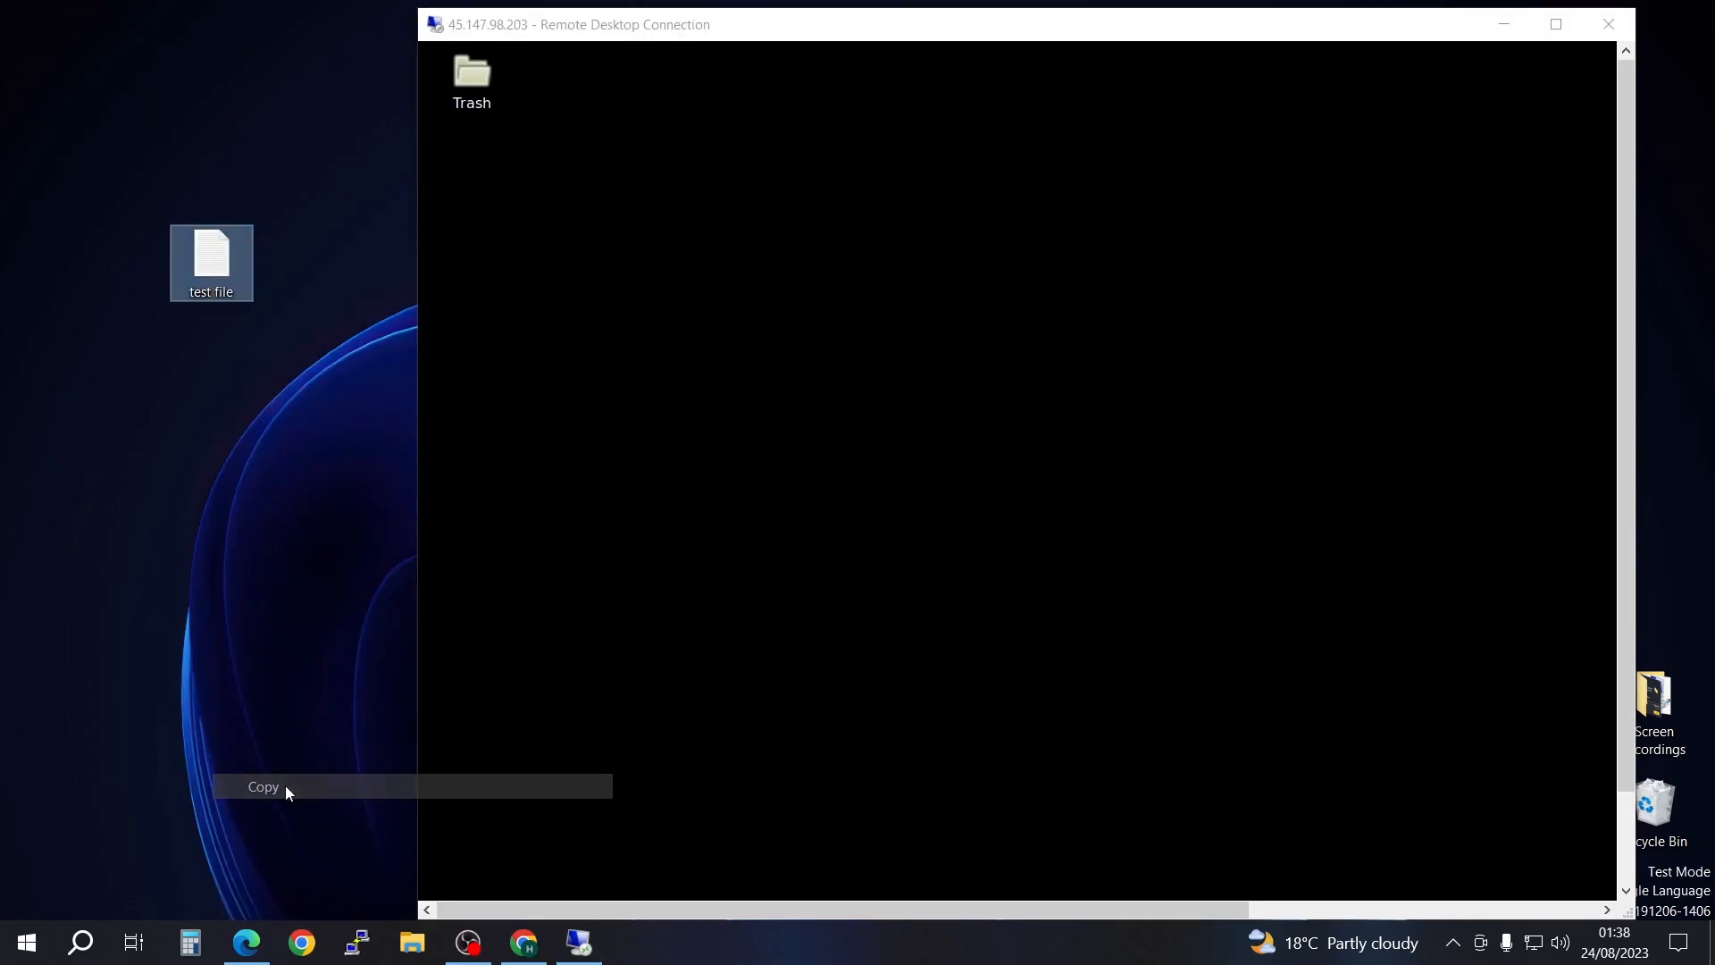
{"action": "left_click", "coordinate": [568, 264]}
{"action": "right_click", "coordinate": [564, 250]}
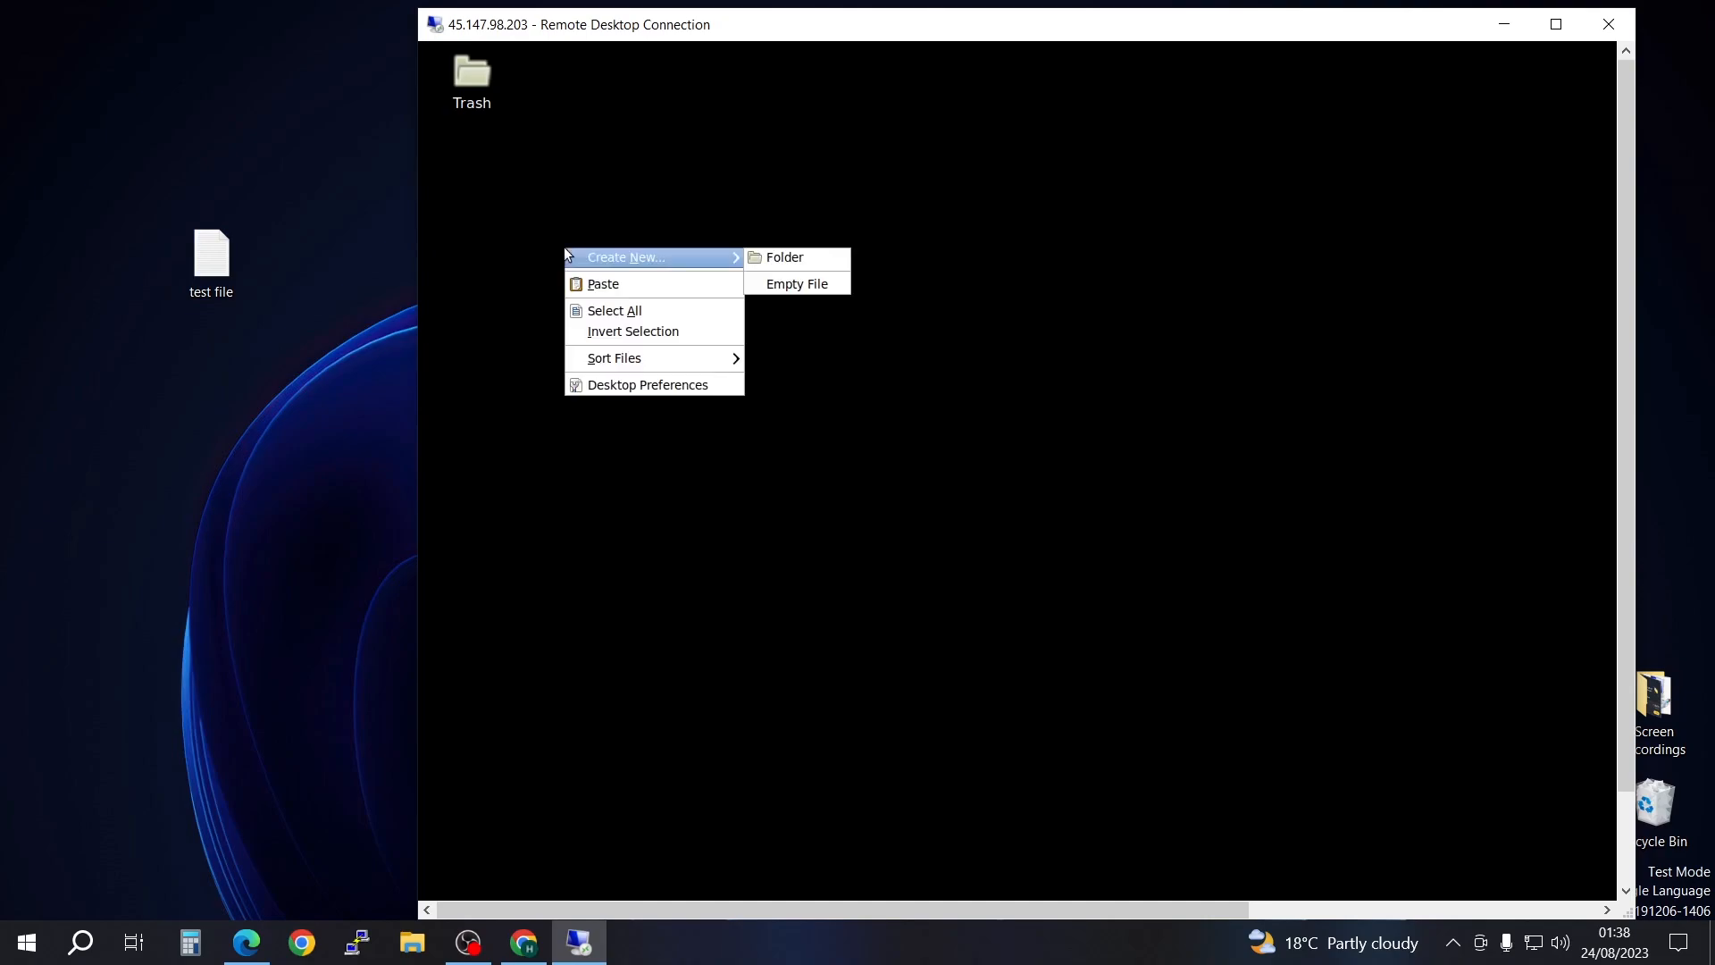
{"action": "left_click", "coordinate": [619, 288]}
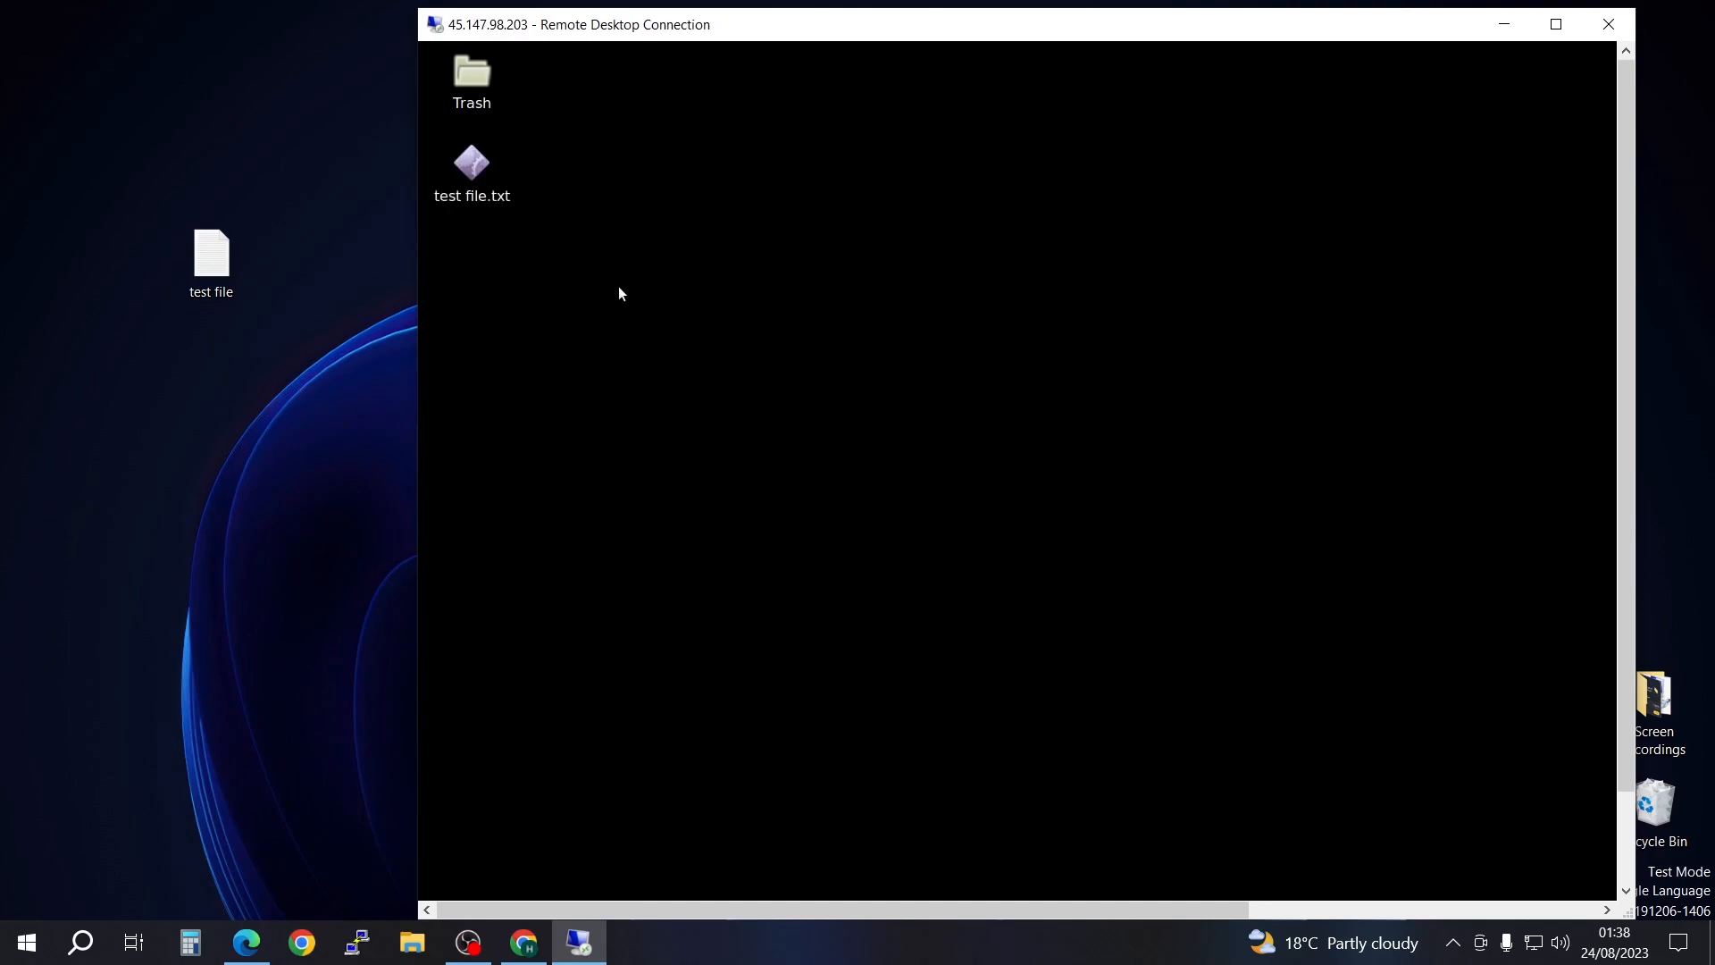
Step: Open the remote test file.txt in full screen to check its contents, then restore the session window and move it aside
{"action": "left_click", "coordinate": [1556, 25]}
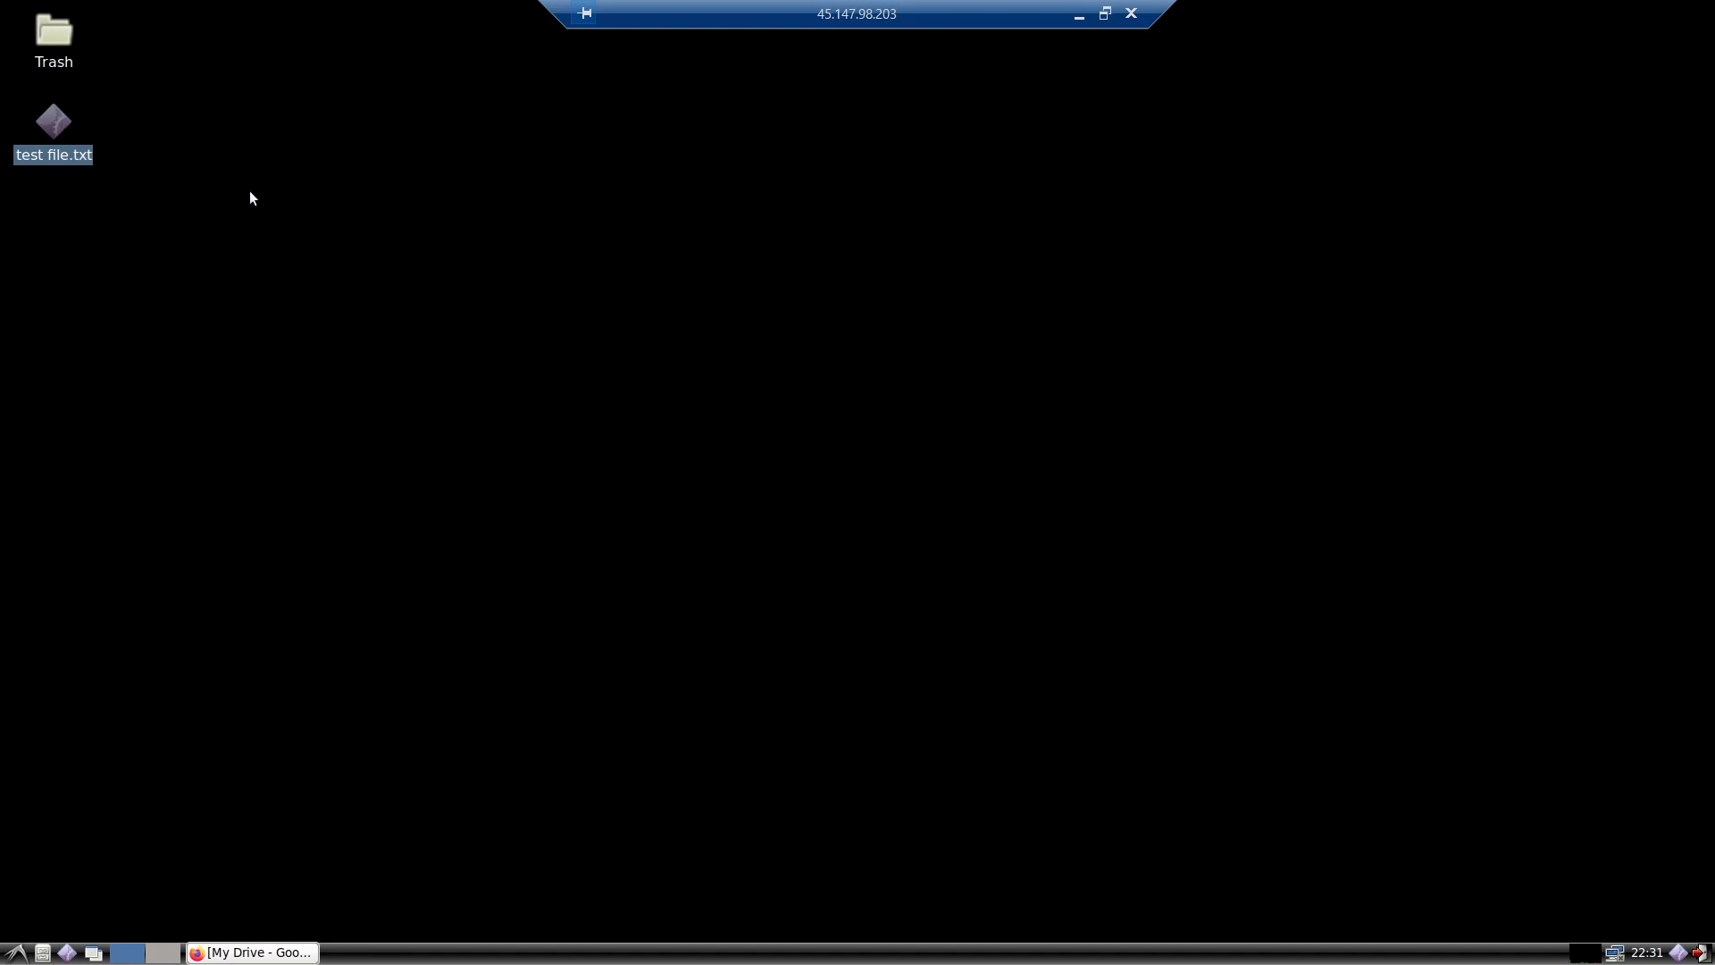
{"action": "right_click", "coordinate": [58, 133]}
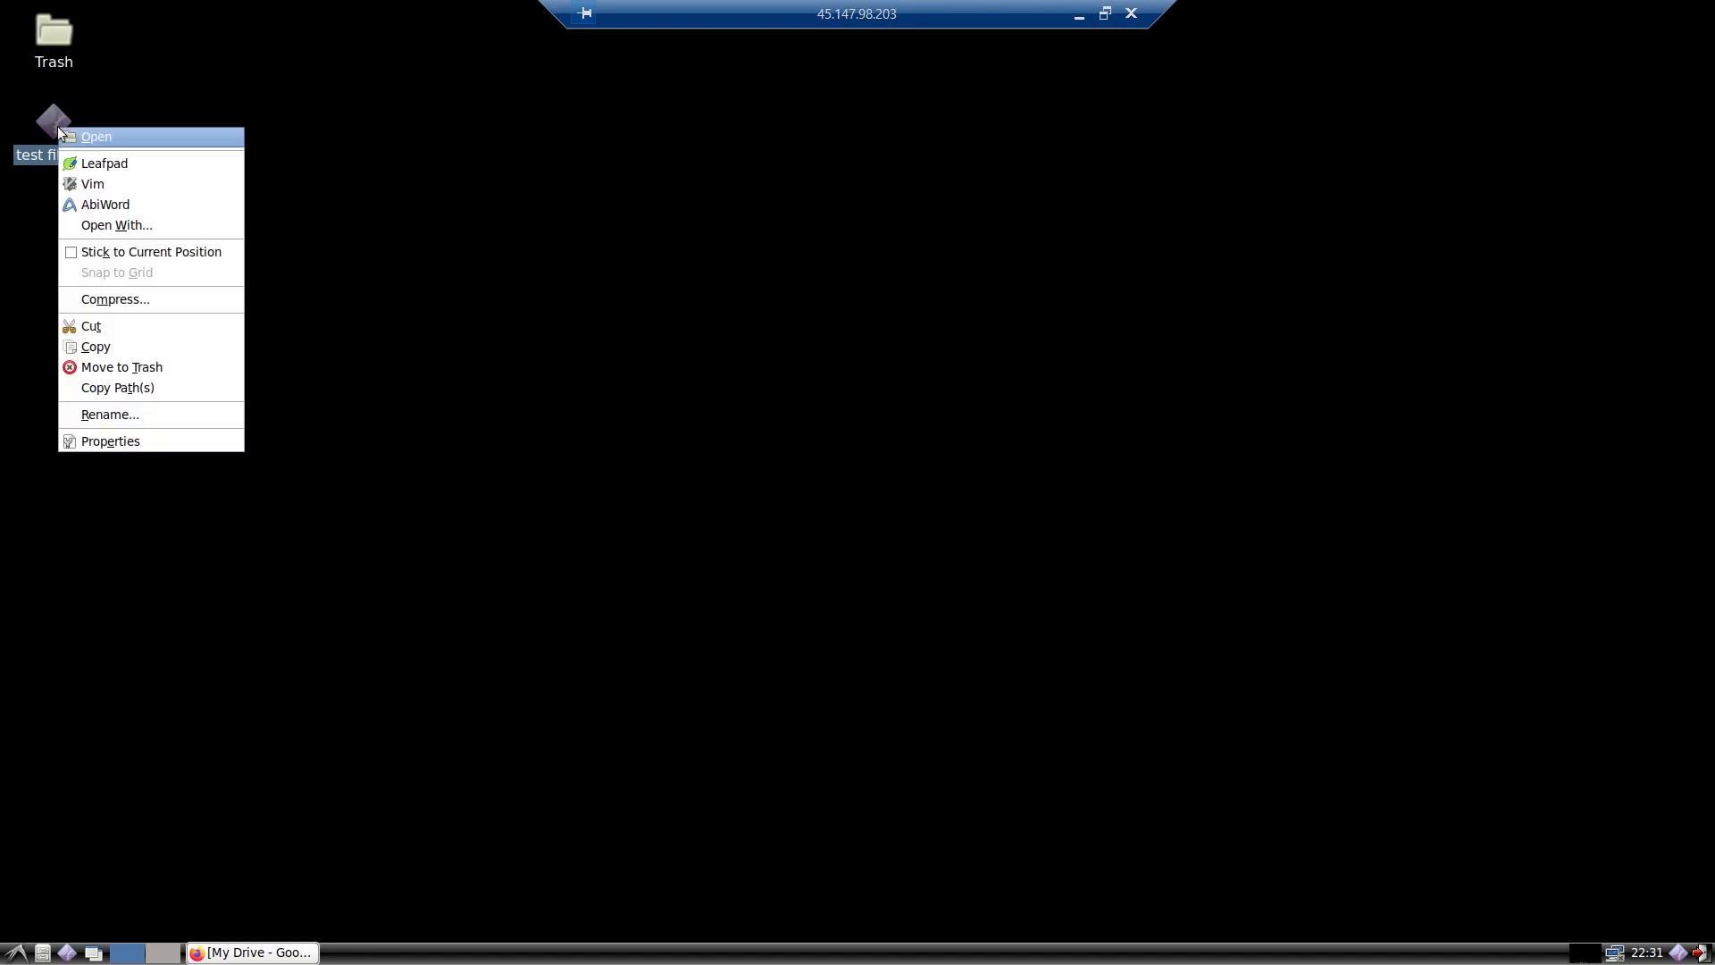
{"action": "left_click", "coordinate": [109, 135]}
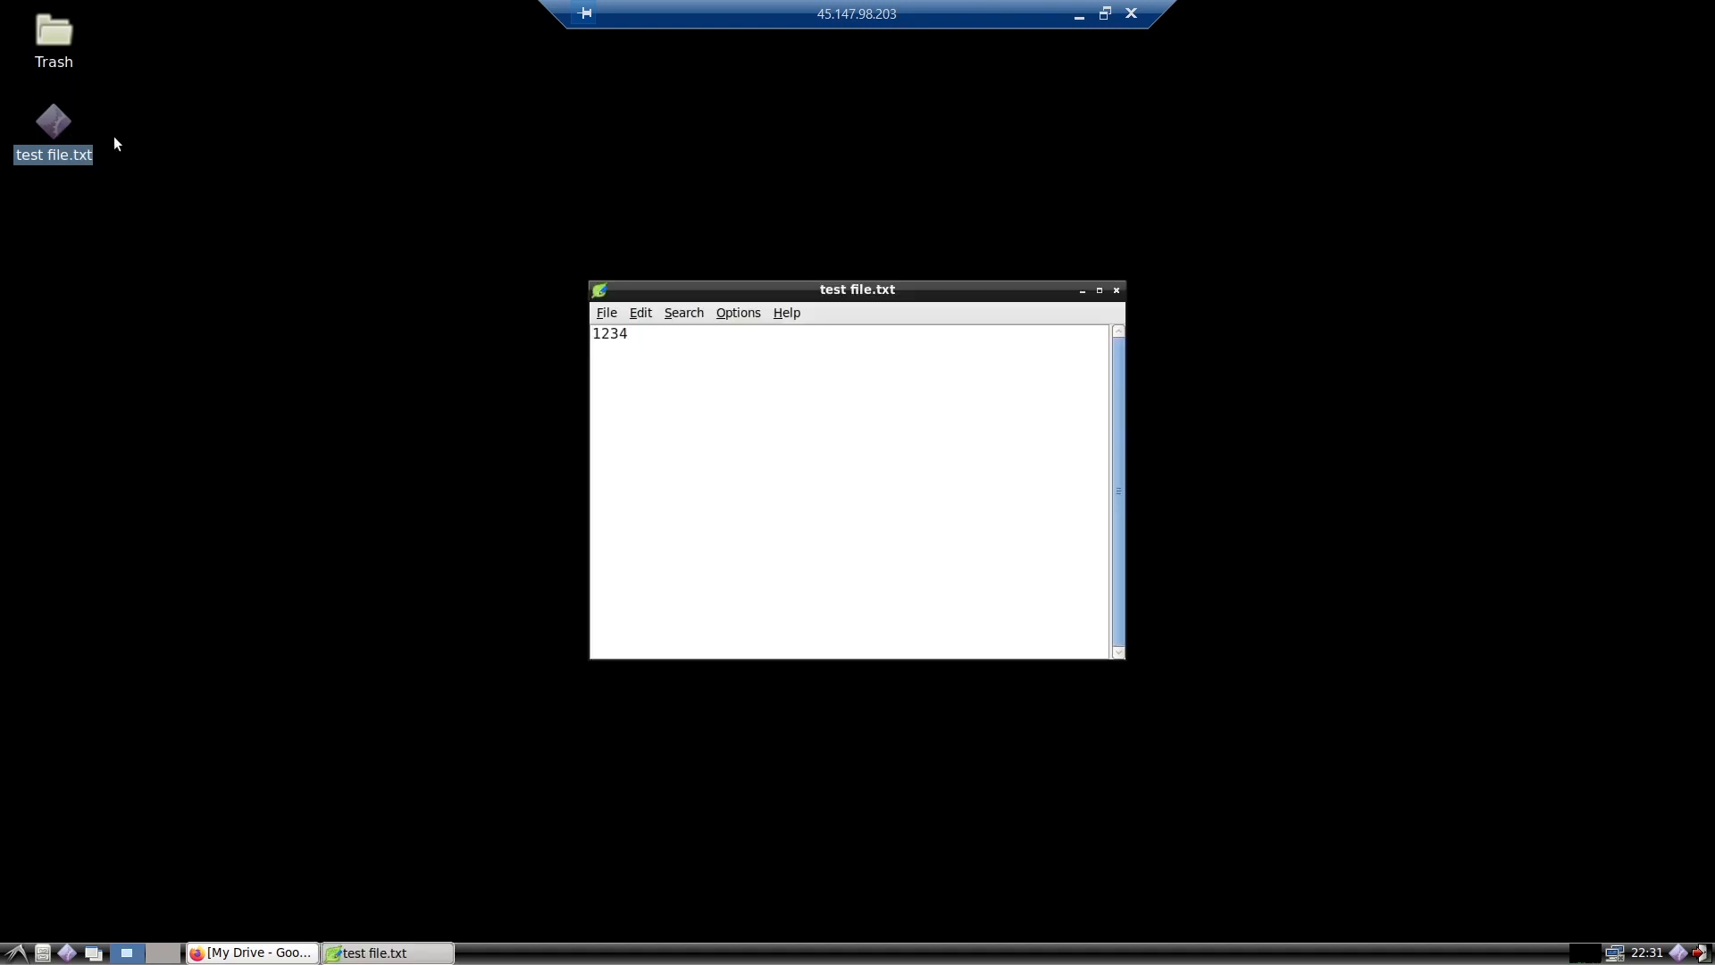
{"action": "left_click", "coordinate": [1105, 13]}
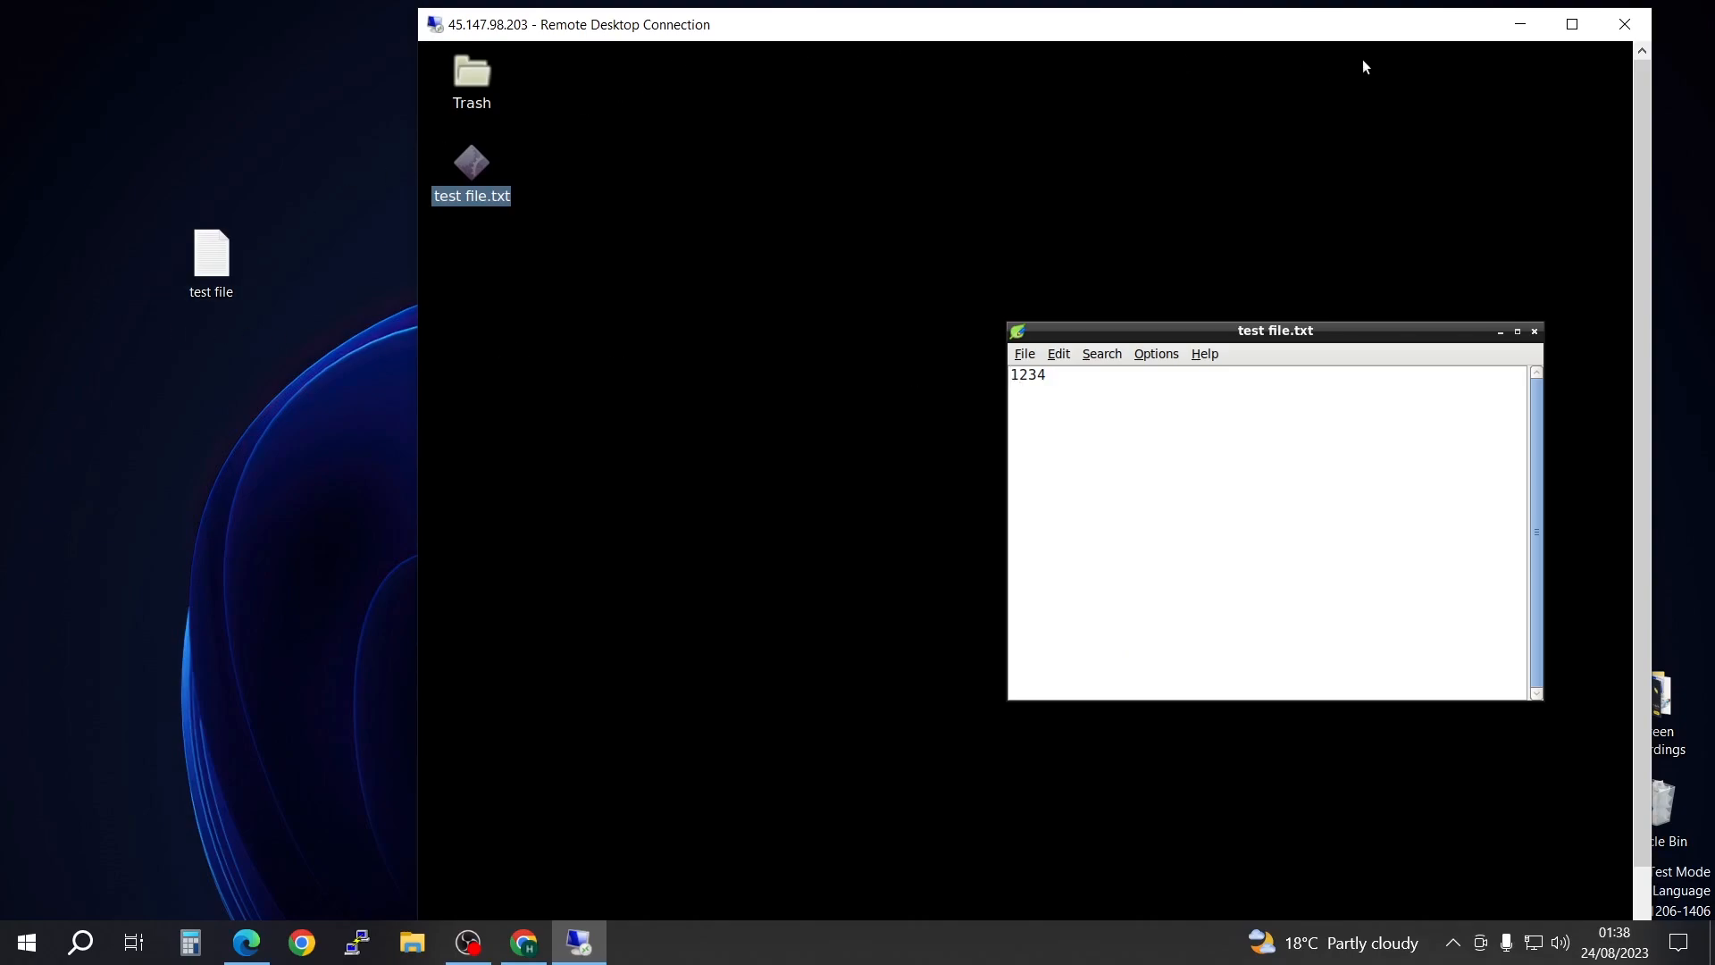
{"action": "left_click_drag", "start_coordinate": [1290, 31], "coordinate": [1533, 49]}
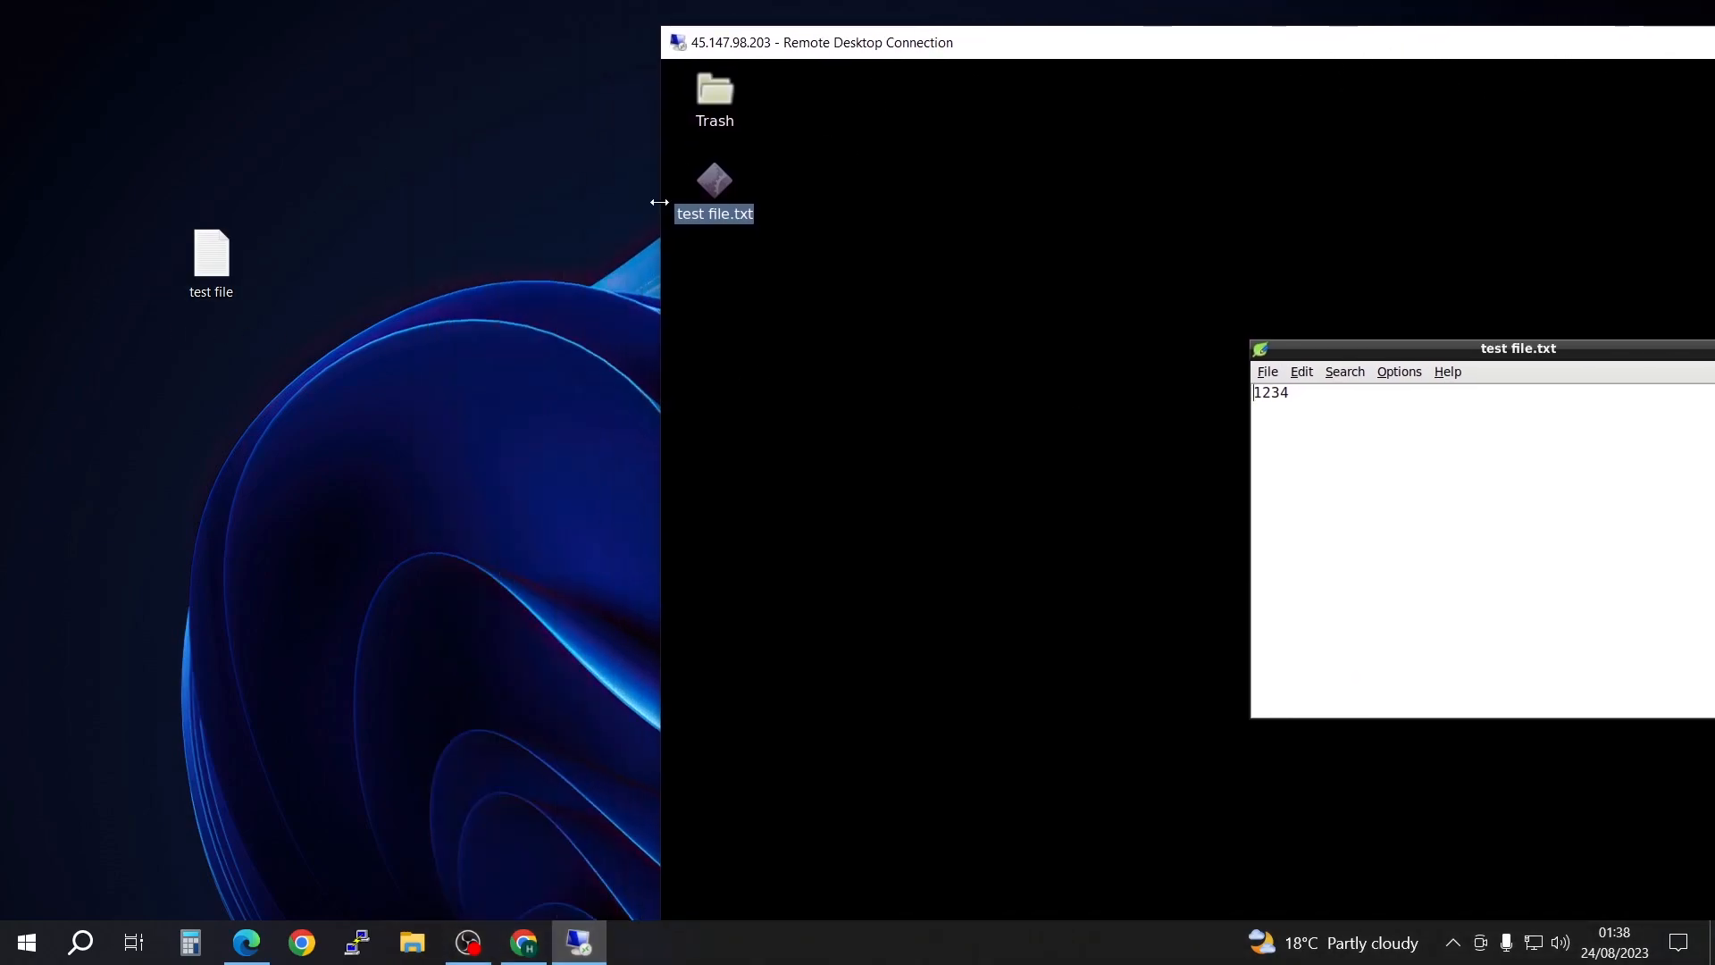
Step: Bring the remote session to full screen, close the test file.txt editor and restore the session window beside the local desktop
{"action": "left_click_drag", "start_coordinate": [1278, 61], "coordinate": [1034, 37]}
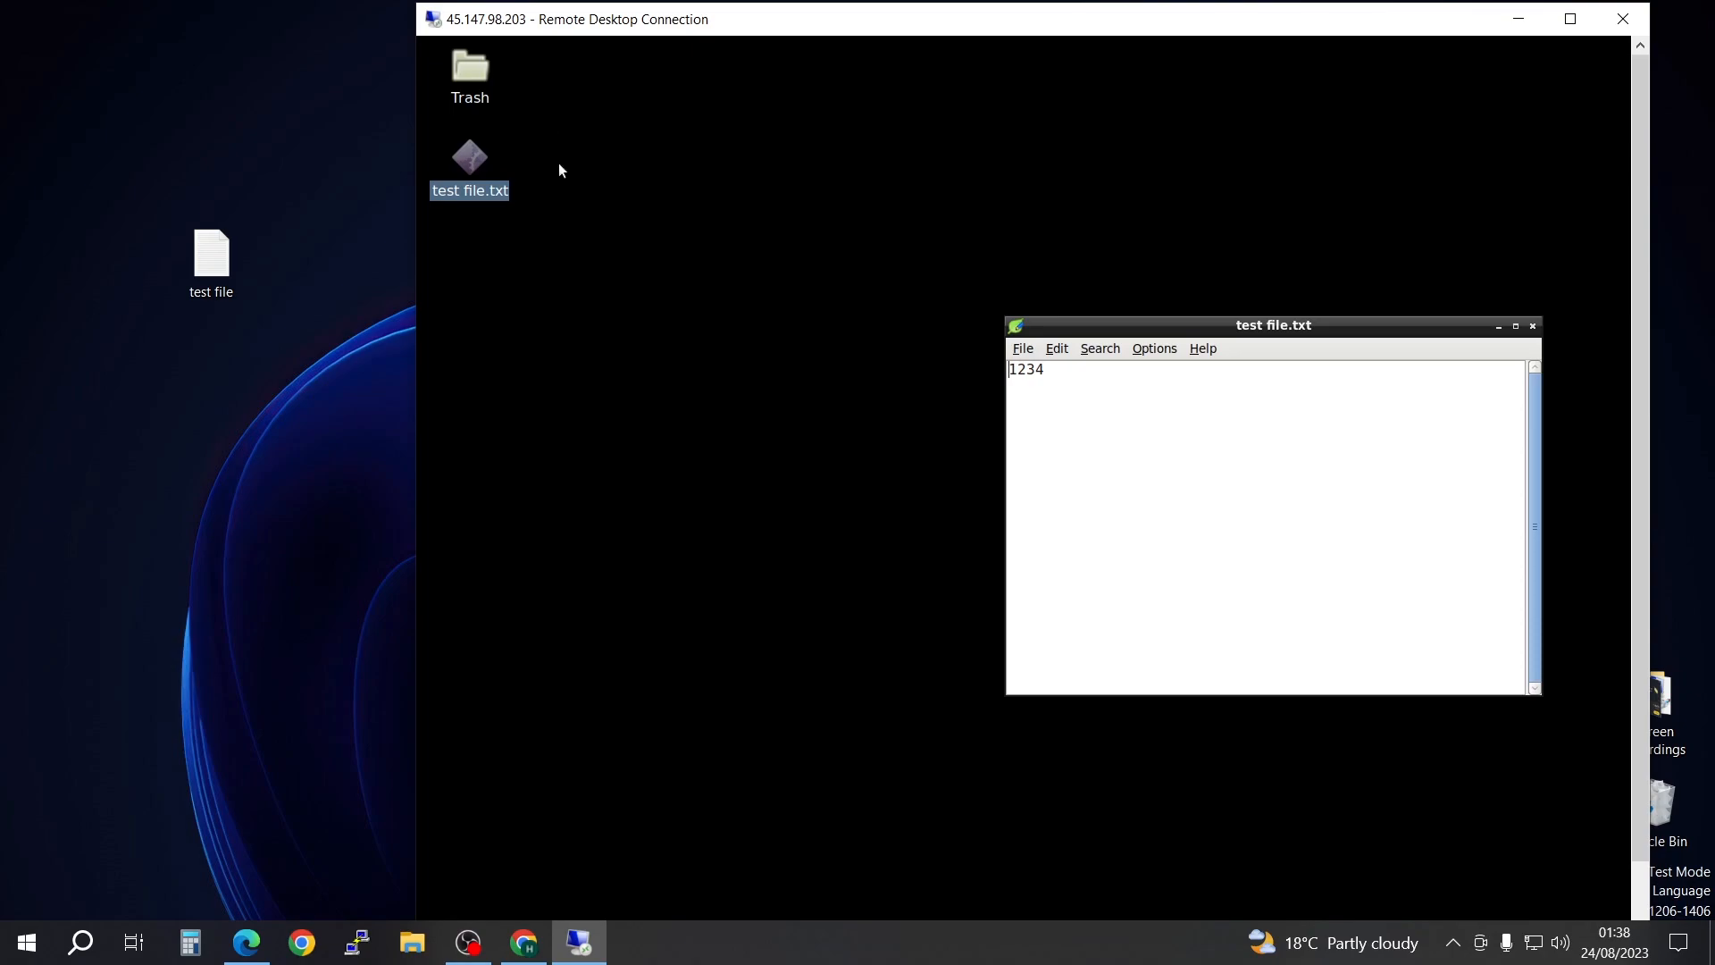
{"action": "left_click", "coordinate": [1570, 19]}
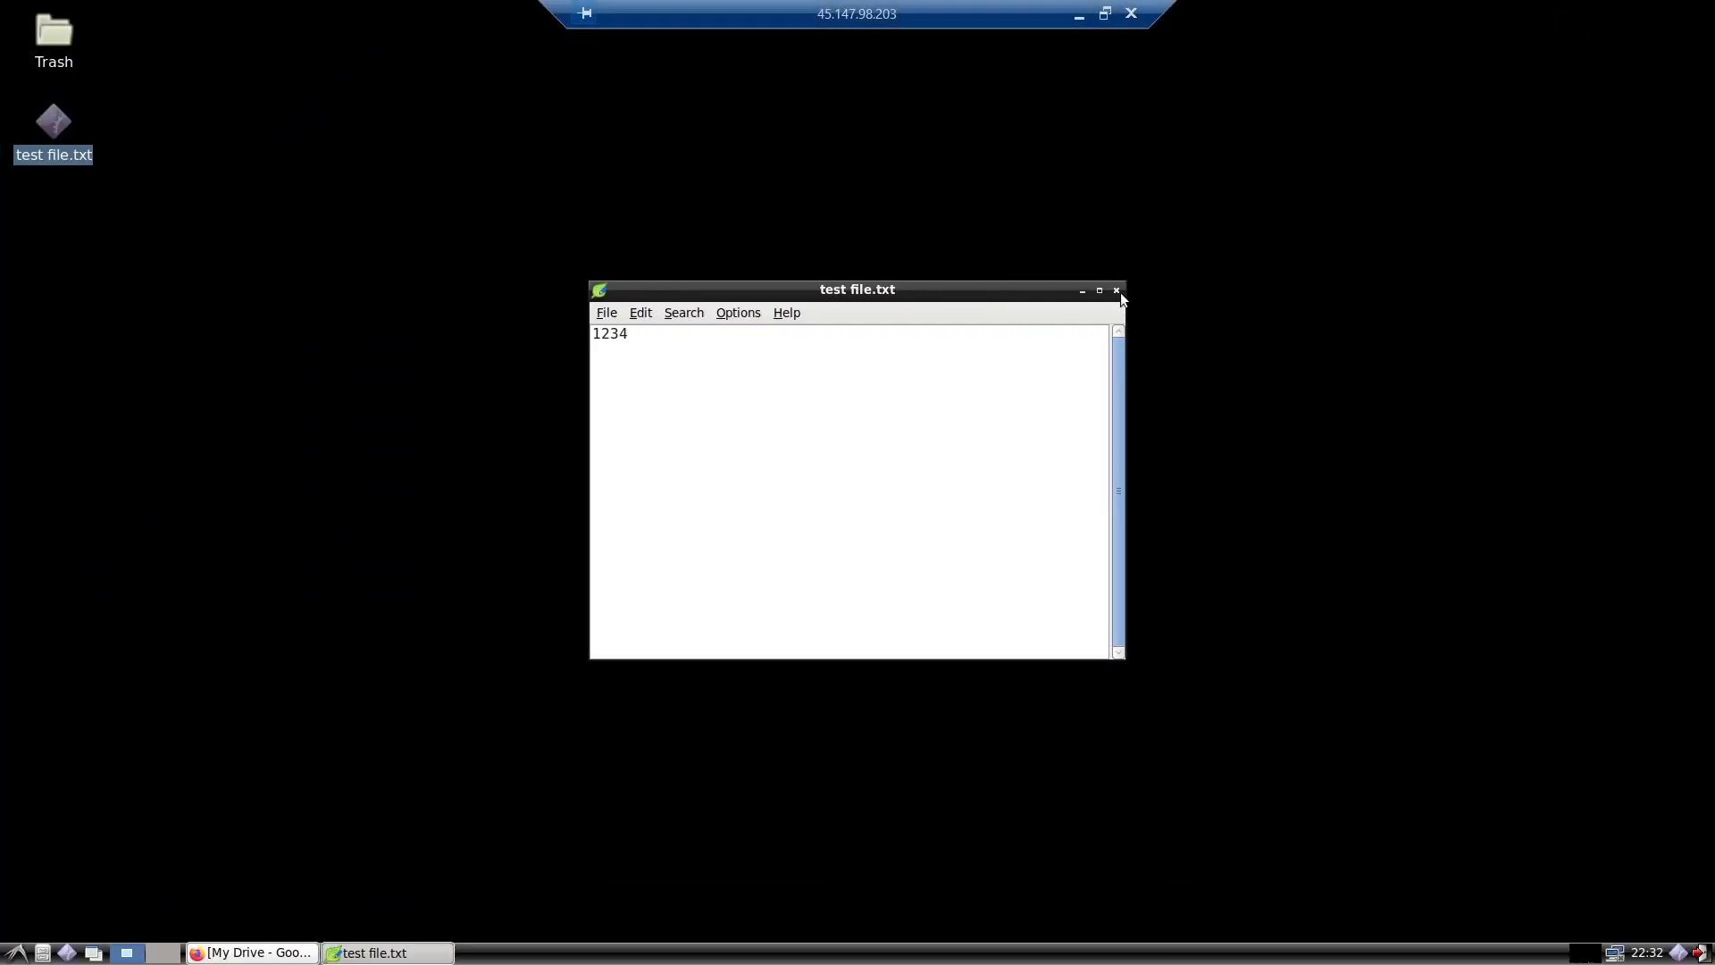
{"action": "left_click", "coordinate": [1116, 291]}
{"action": "left_click", "coordinate": [1105, 14]}
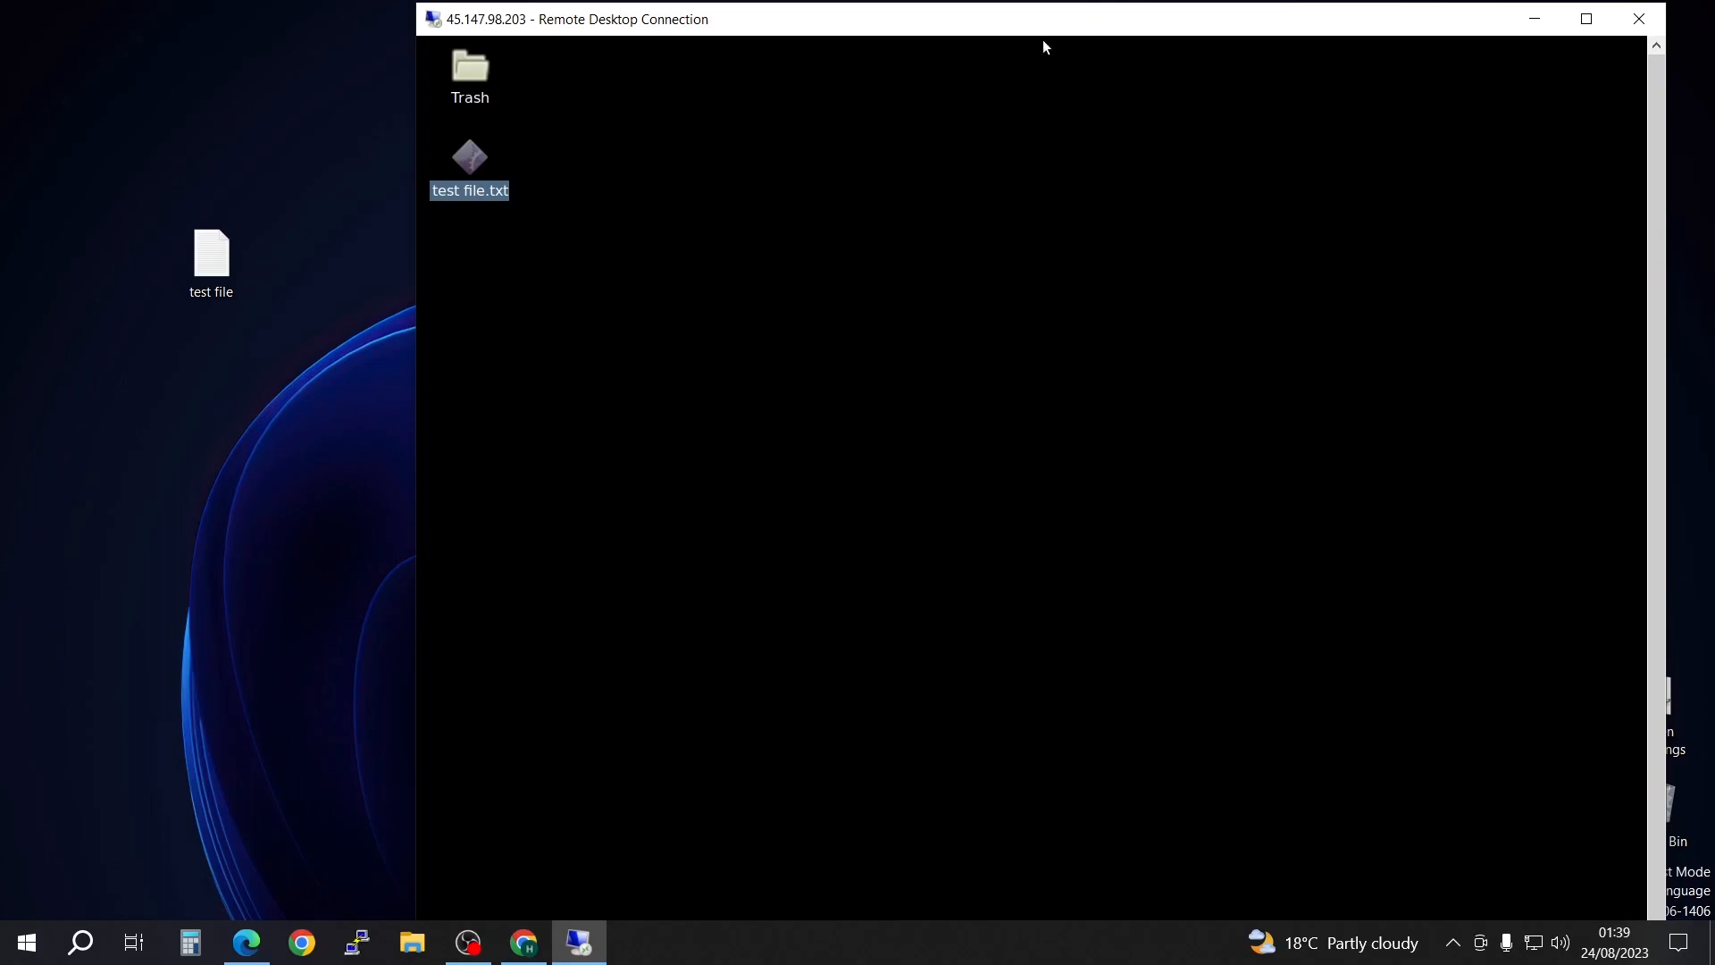
Step: Move test file.txt from the remote desktop to the trash
{"action": "right_click", "coordinate": [474, 159]}
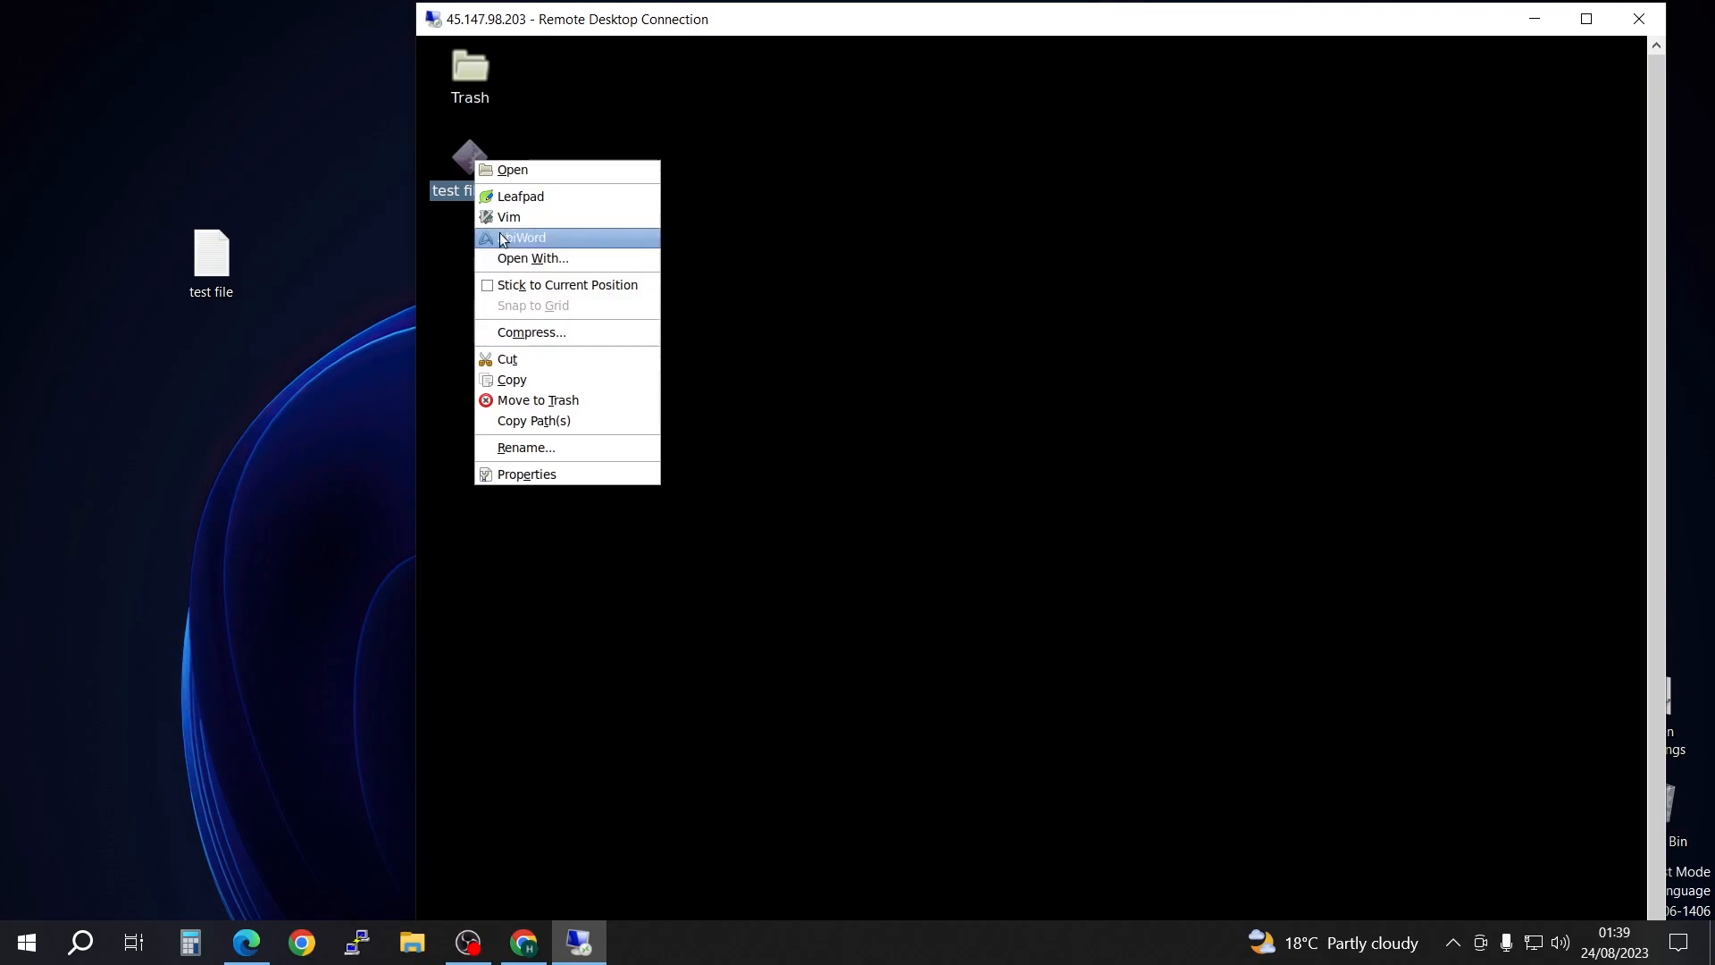
{"action": "left_click", "coordinate": [515, 402]}
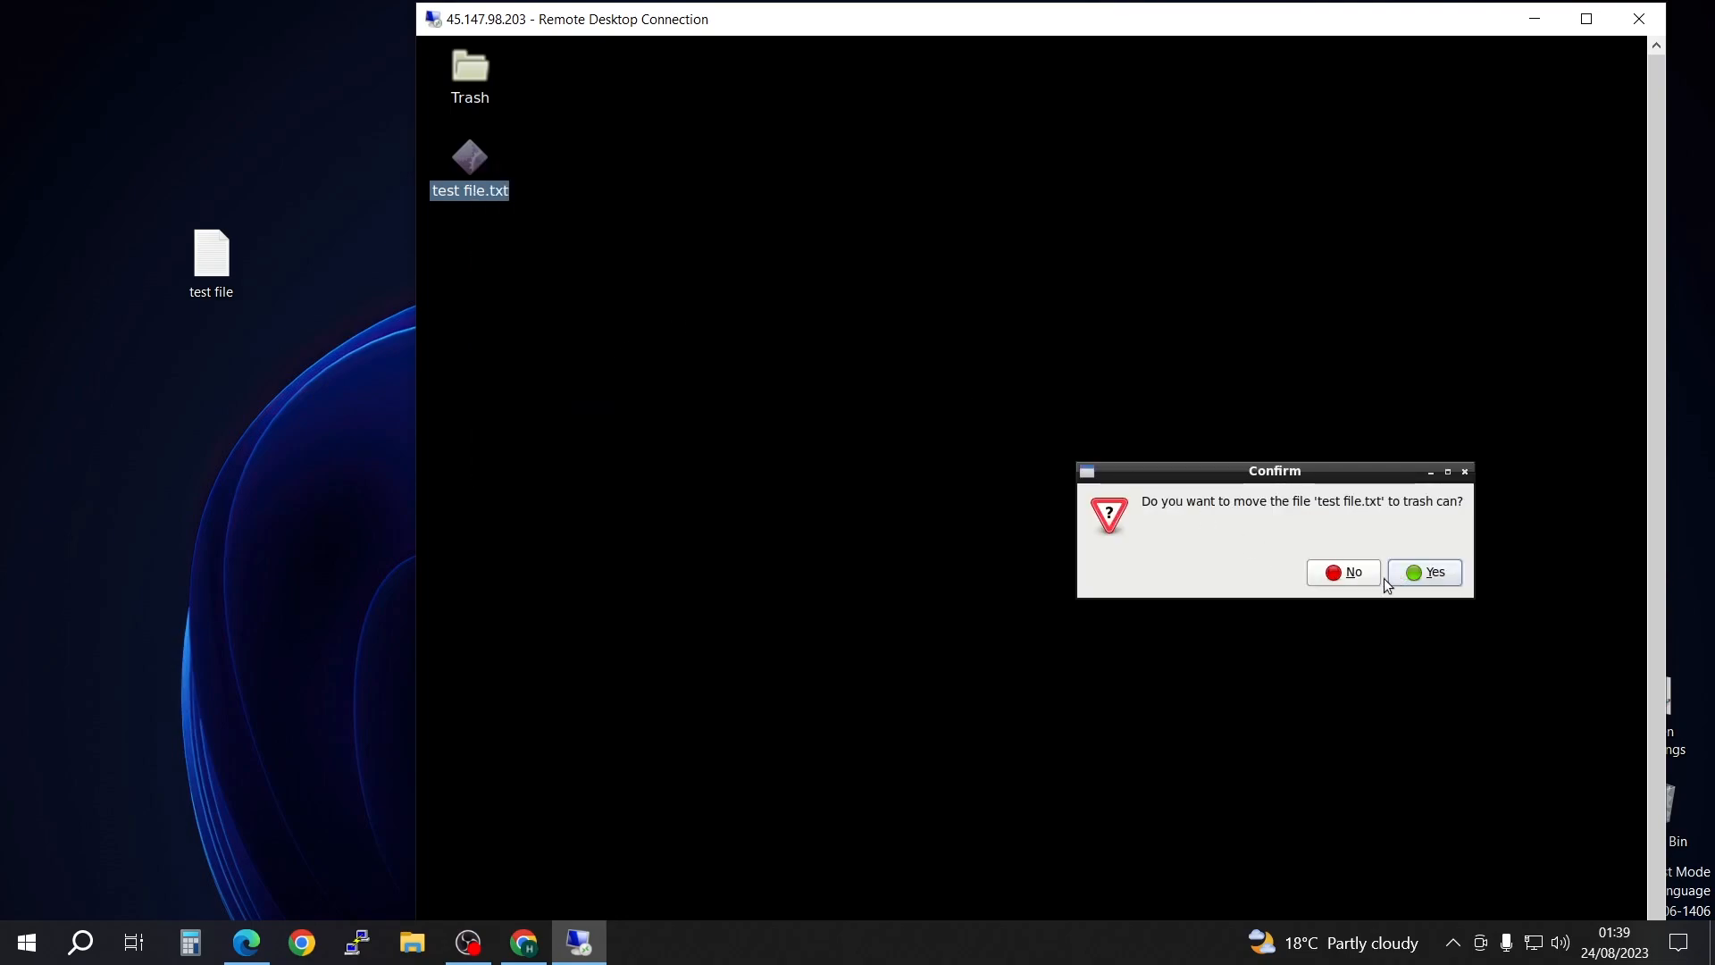
{"action": "left_click", "coordinate": [1415, 579]}
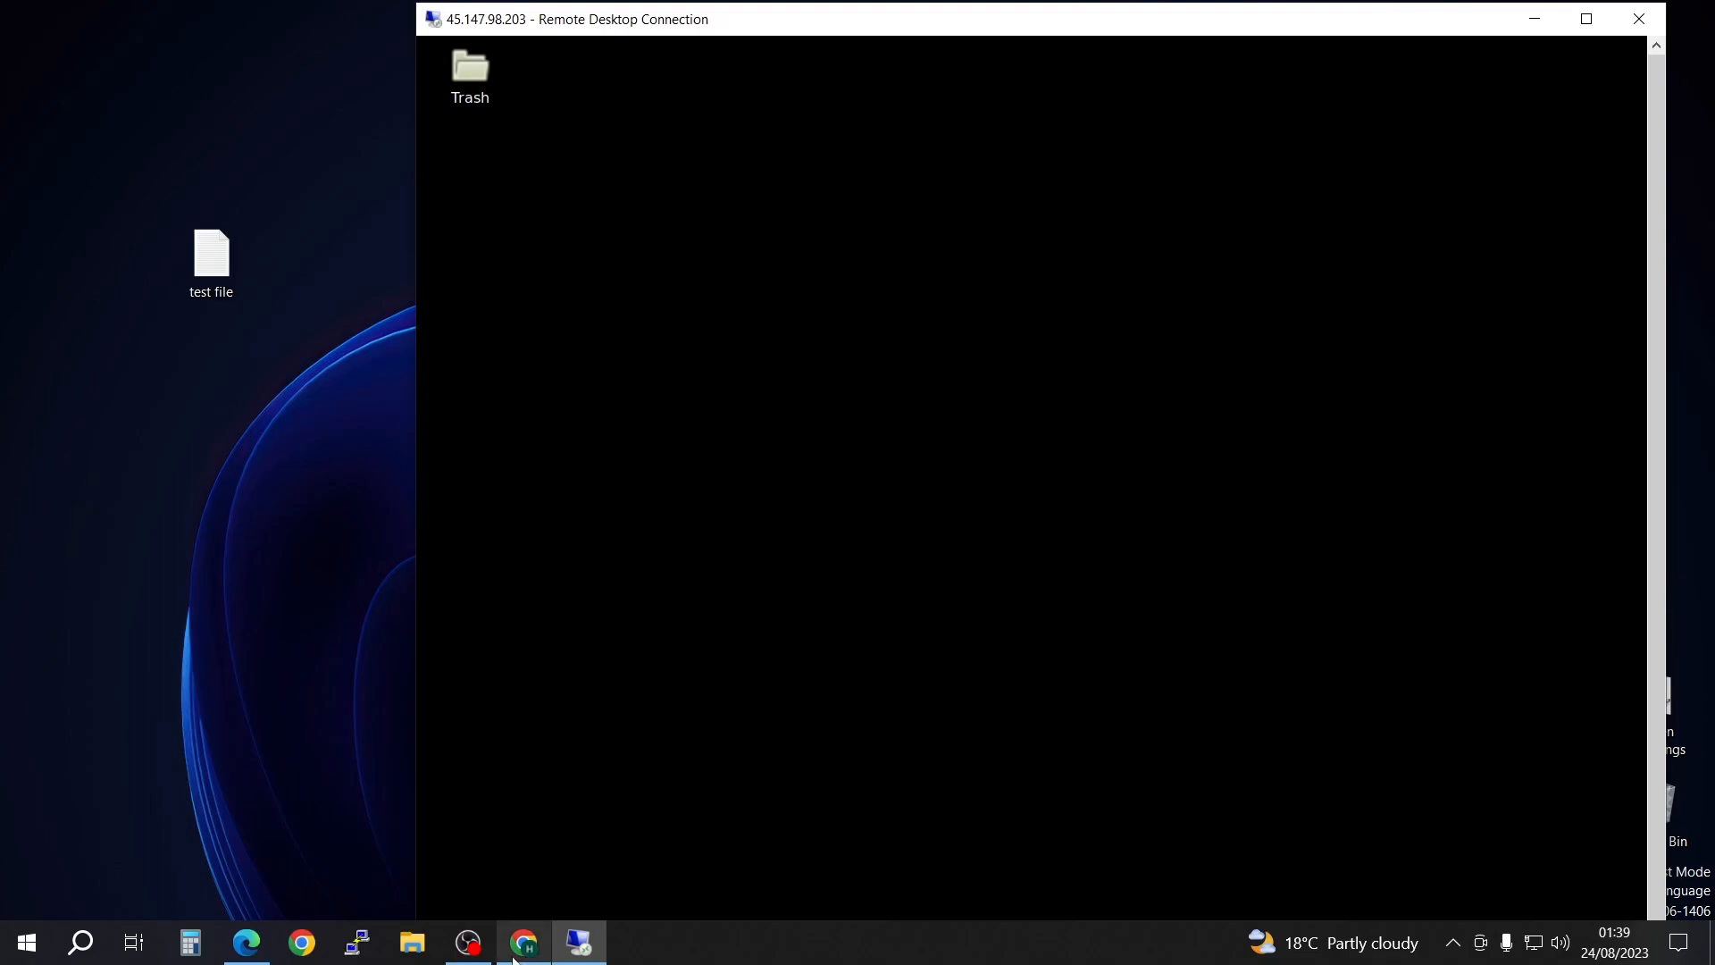
Step: Switch to Chrome on the local PC, open Google Drive and shrink the window so the local test file stays accessible
{"action": "mouse_move", "coordinate": [528, 955]}
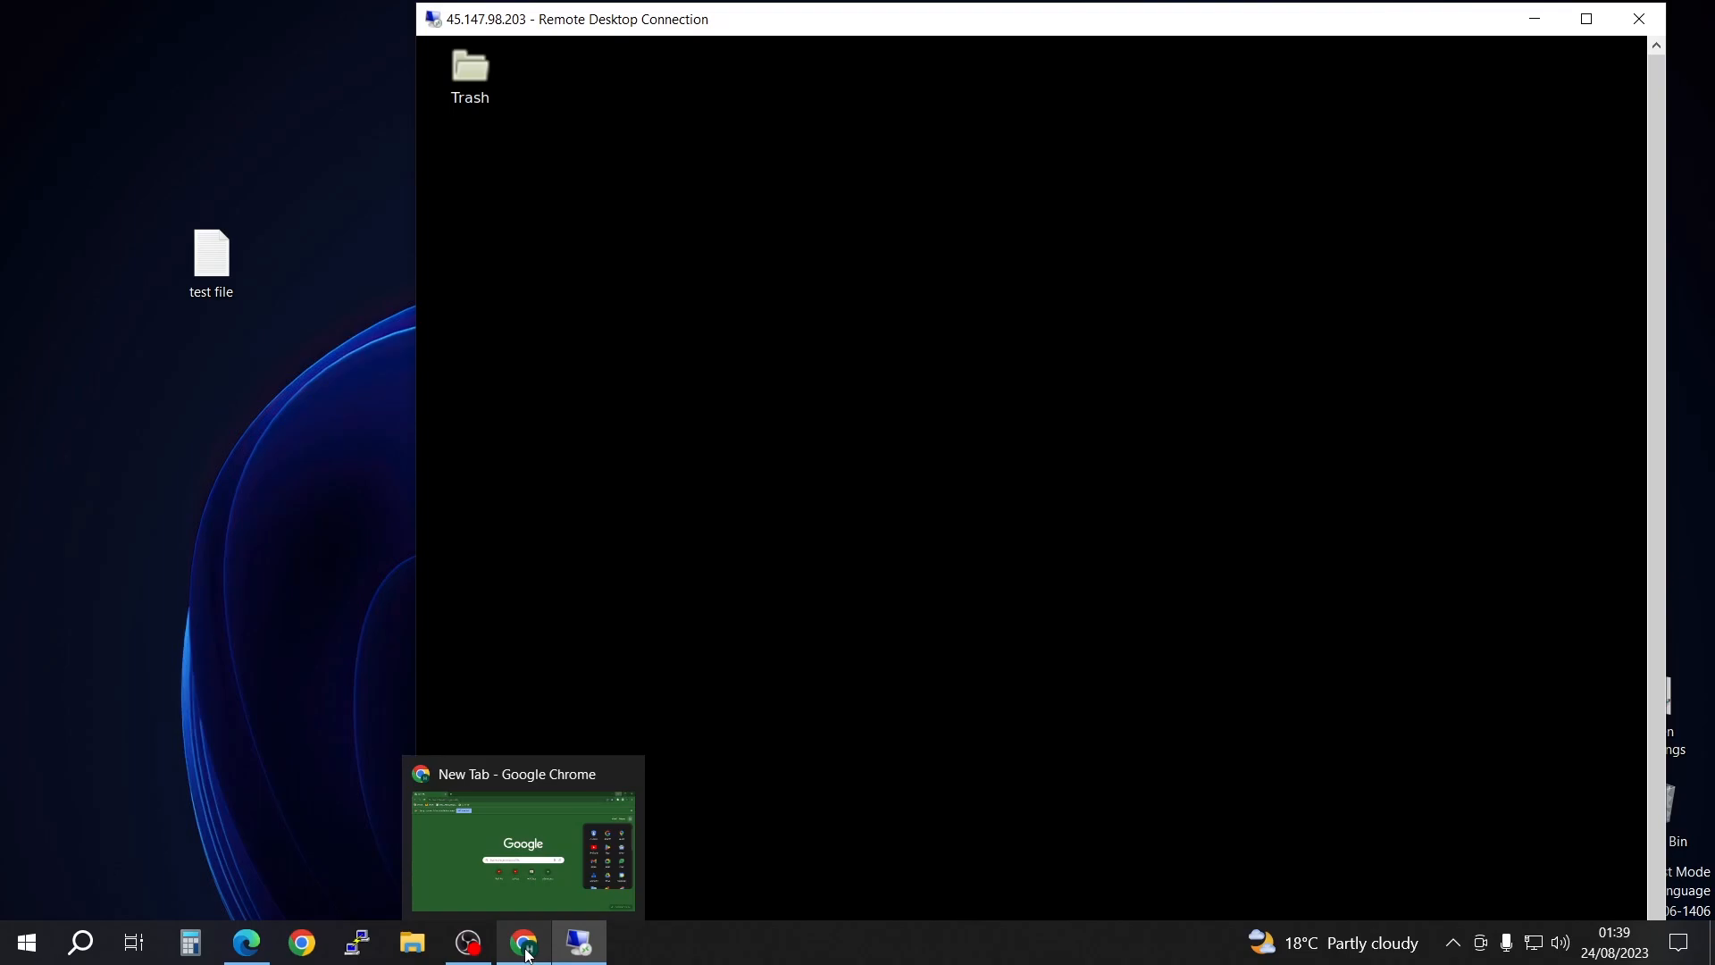
{"action": "left_click", "coordinate": [528, 955]}
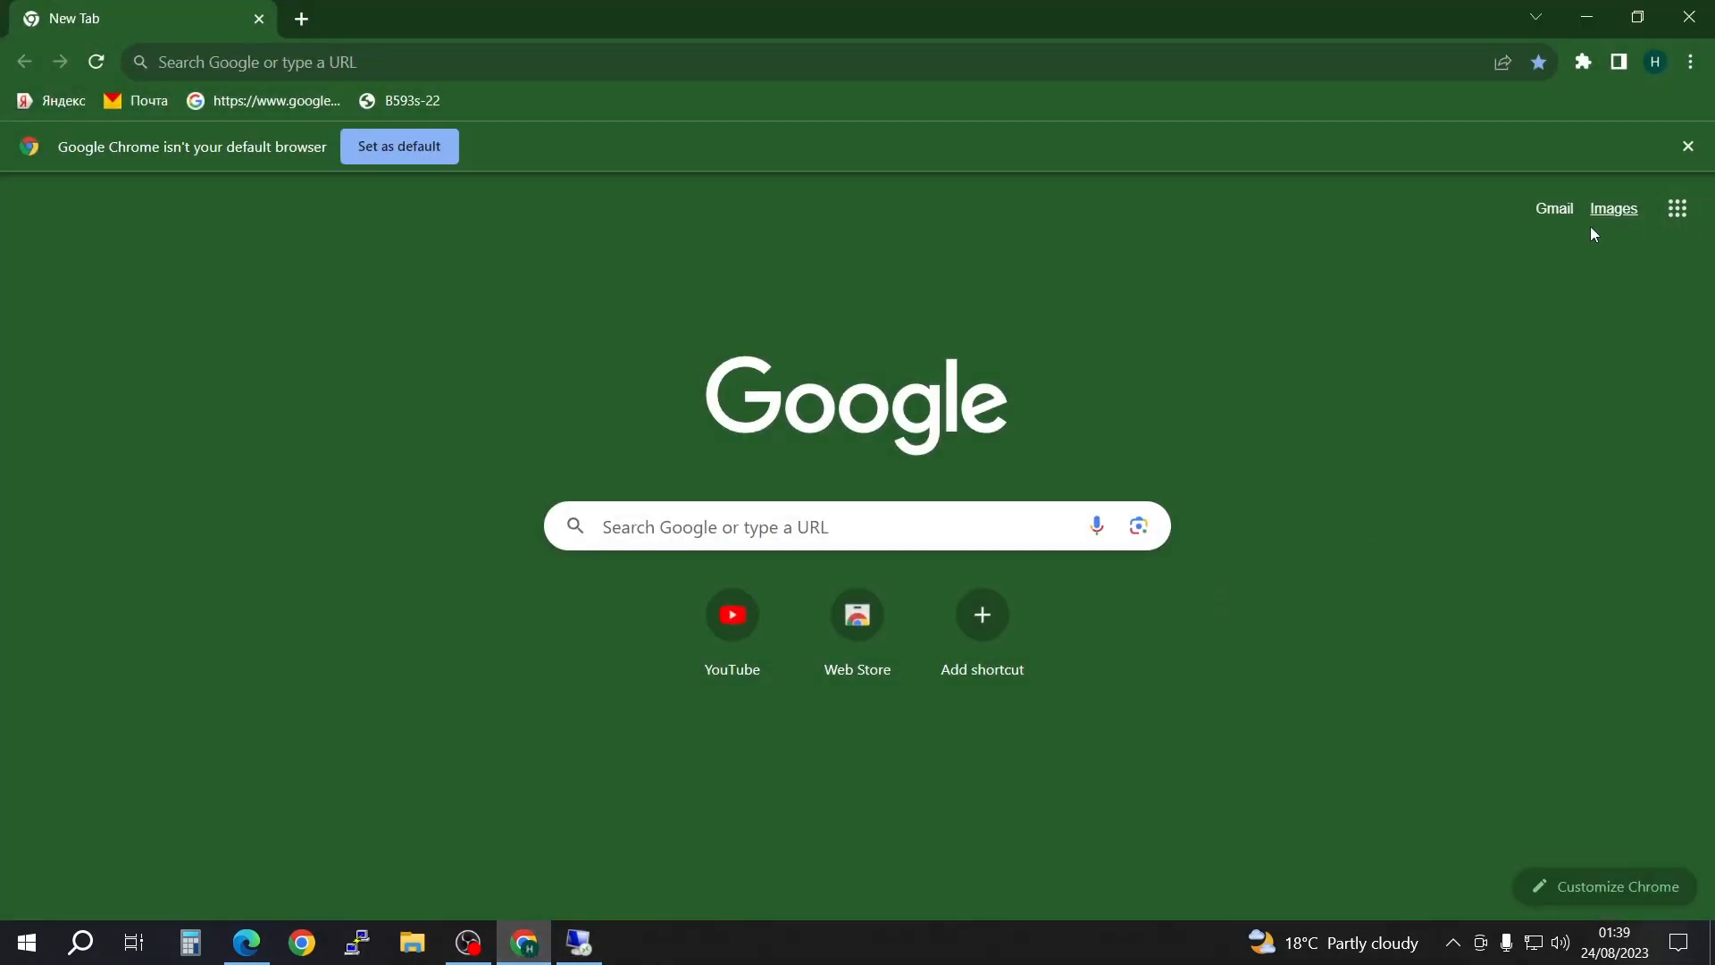
{"action": "left_click", "coordinate": [1678, 210]}
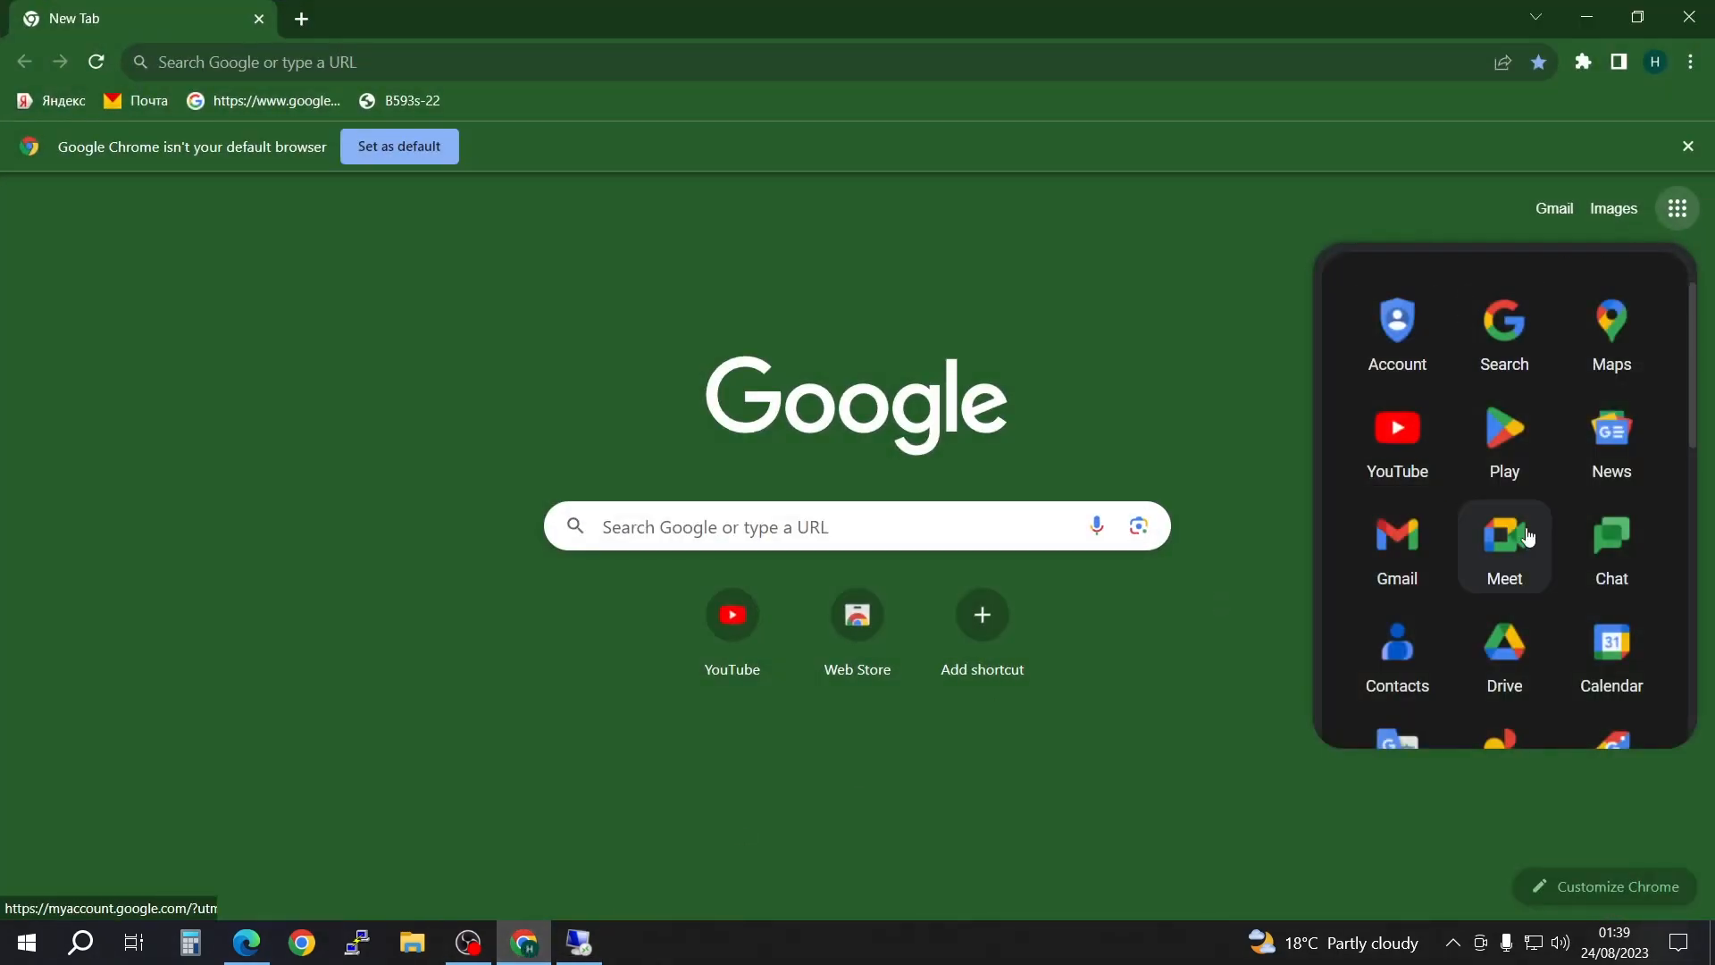
{"action": "left_click", "coordinate": [1510, 670]}
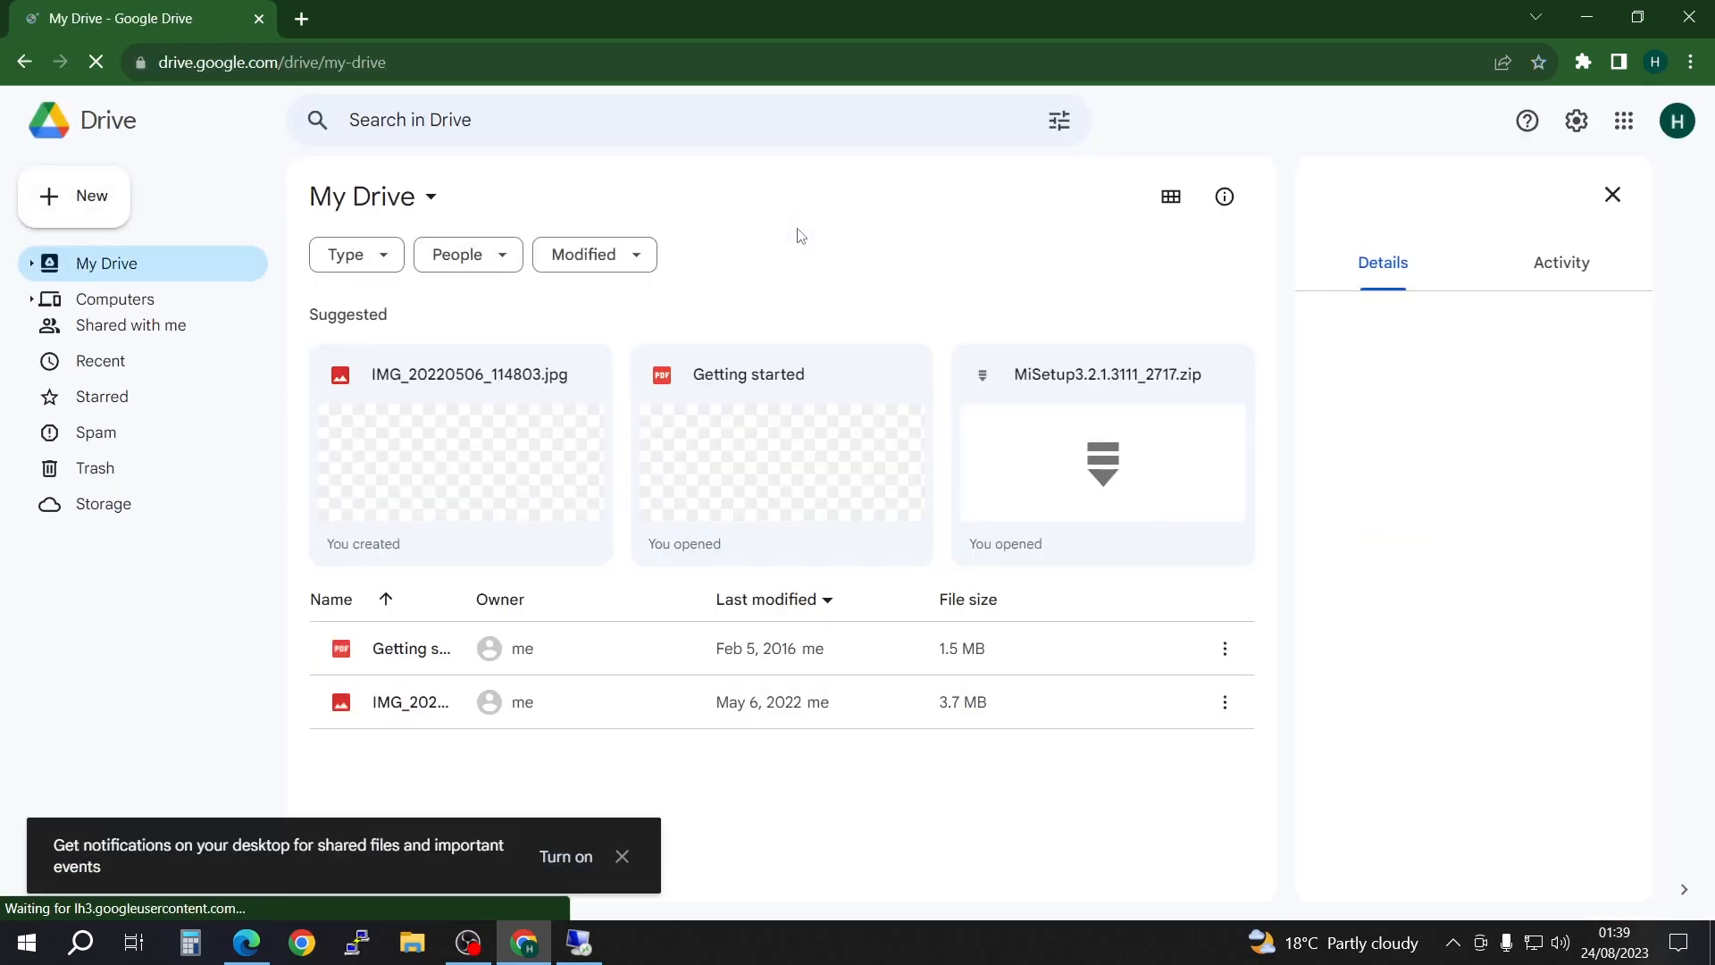
{"action": "double_click", "coordinate": [491, 28]}
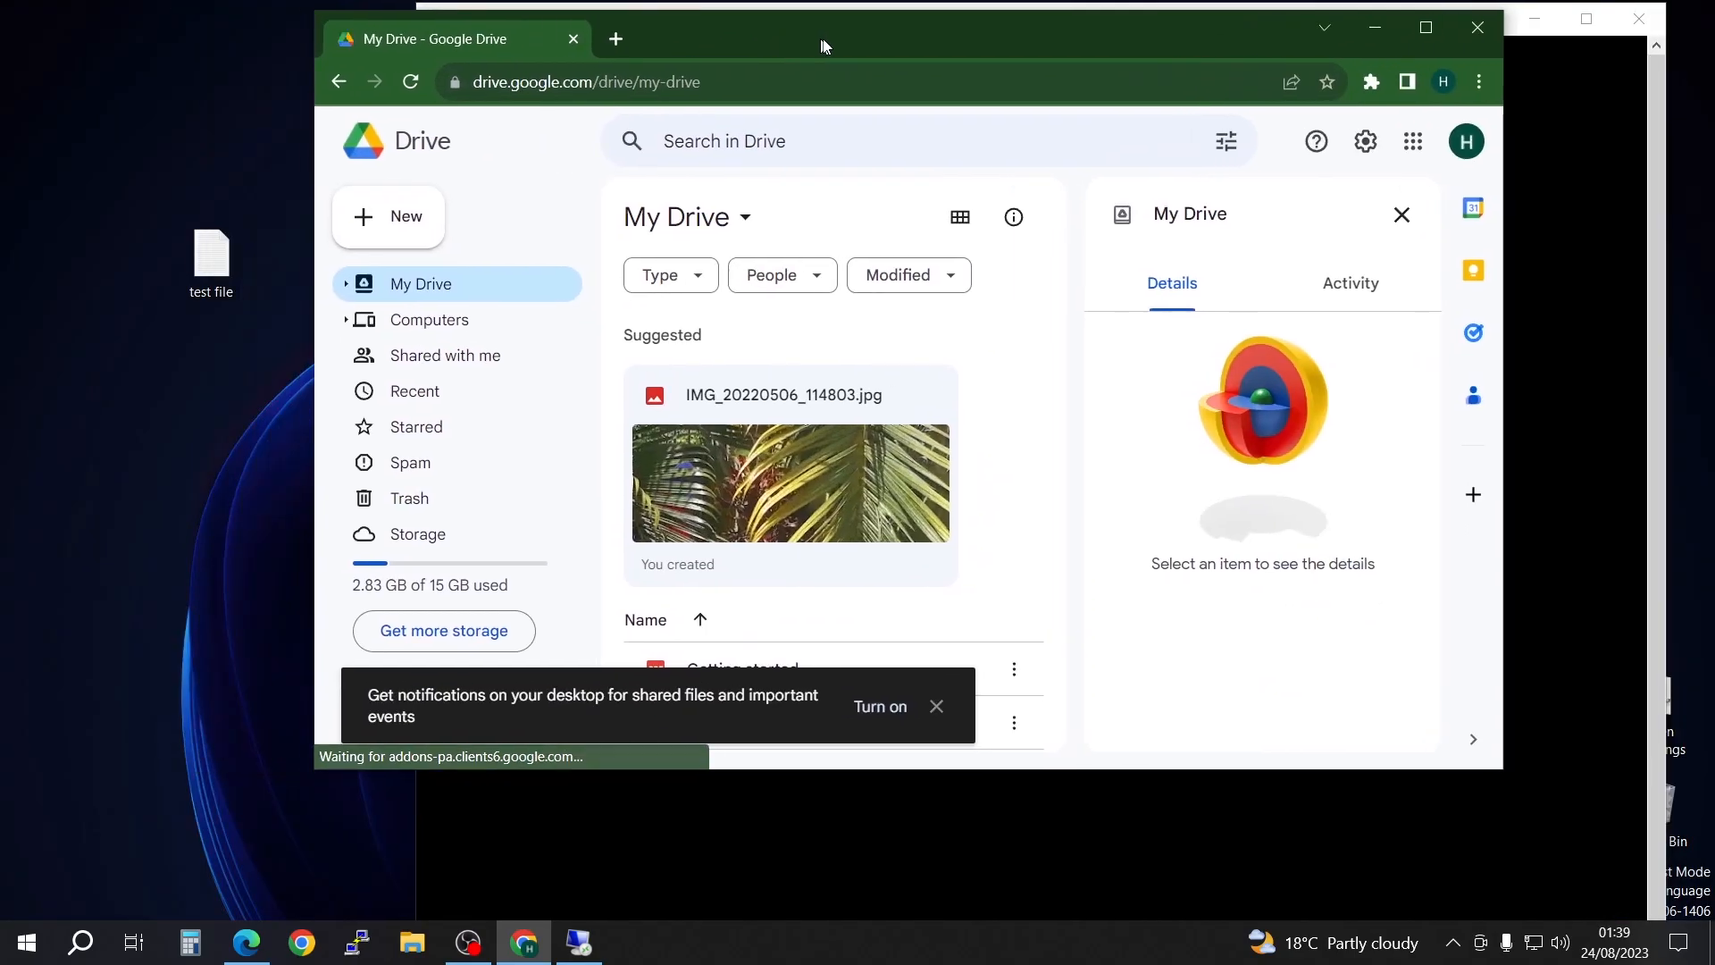
Step: Upload the local test file to My Drive, dismissing the notification offer and the details pane, and enlarge the browser window
{"action": "left_click_drag", "start_coordinate": [212, 254], "coordinate": [876, 645]}
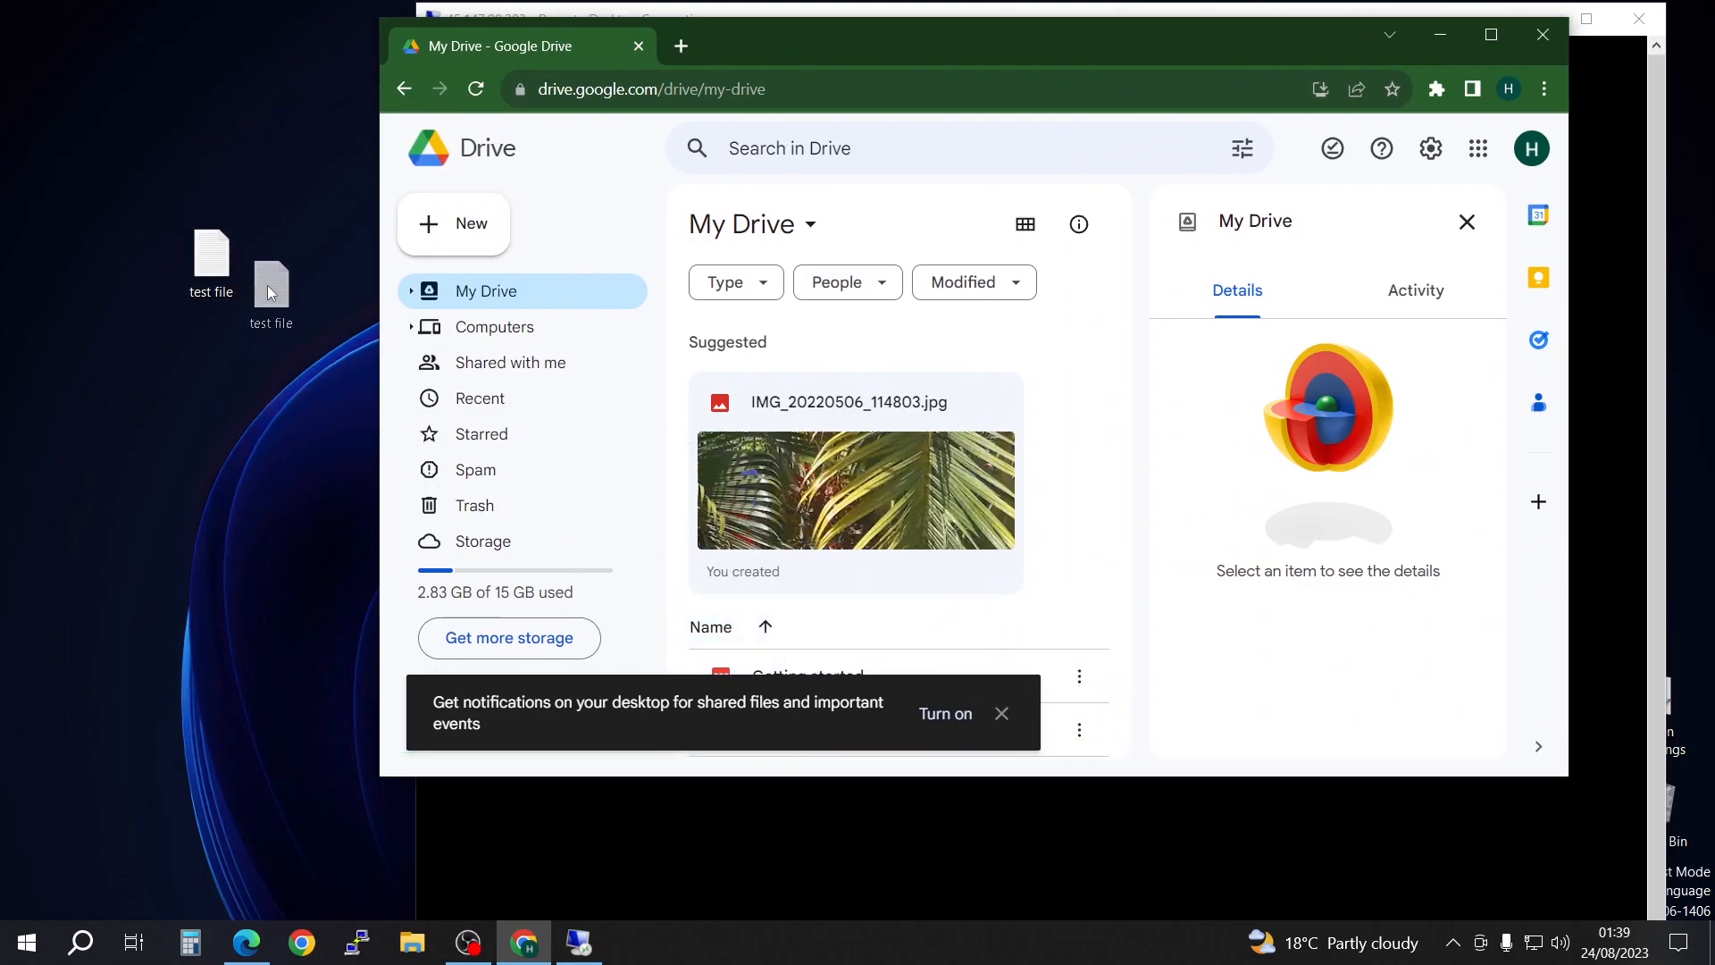
{"action": "left_click", "coordinate": [1002, 713]}
{"action": "left_click", "coordinate": [1467, 222]}
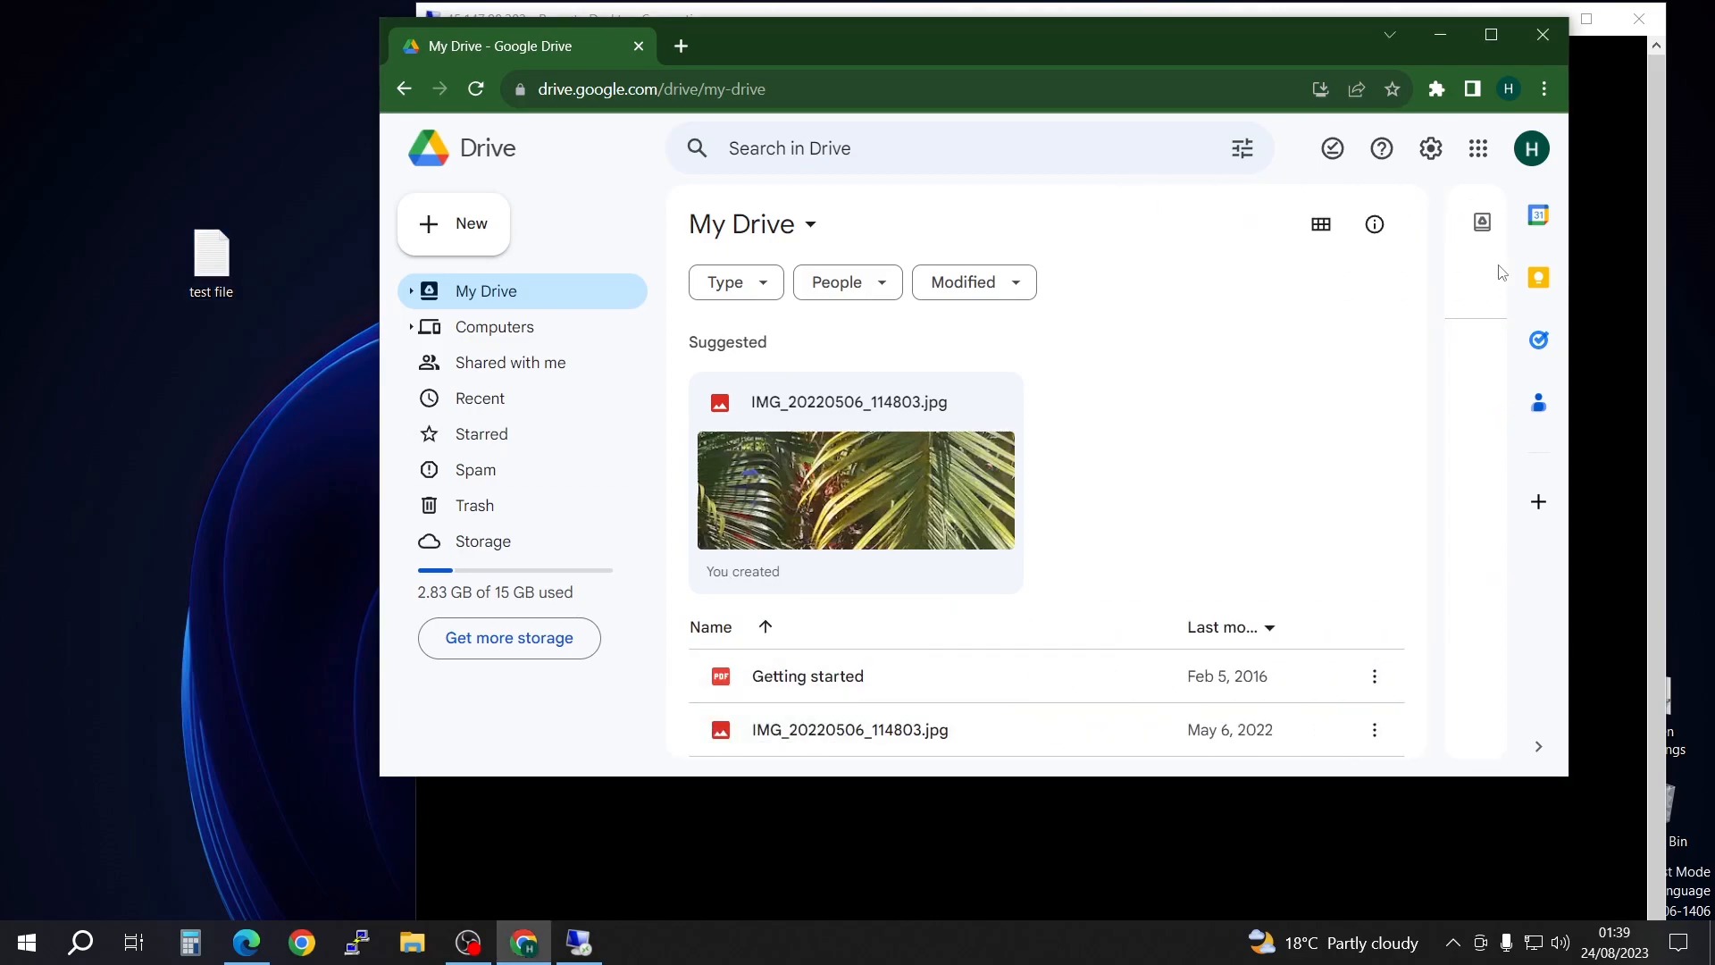
{"action": "left_click_drag", "start_coordinate": [212, 257], "coordinate": [935, 670]}
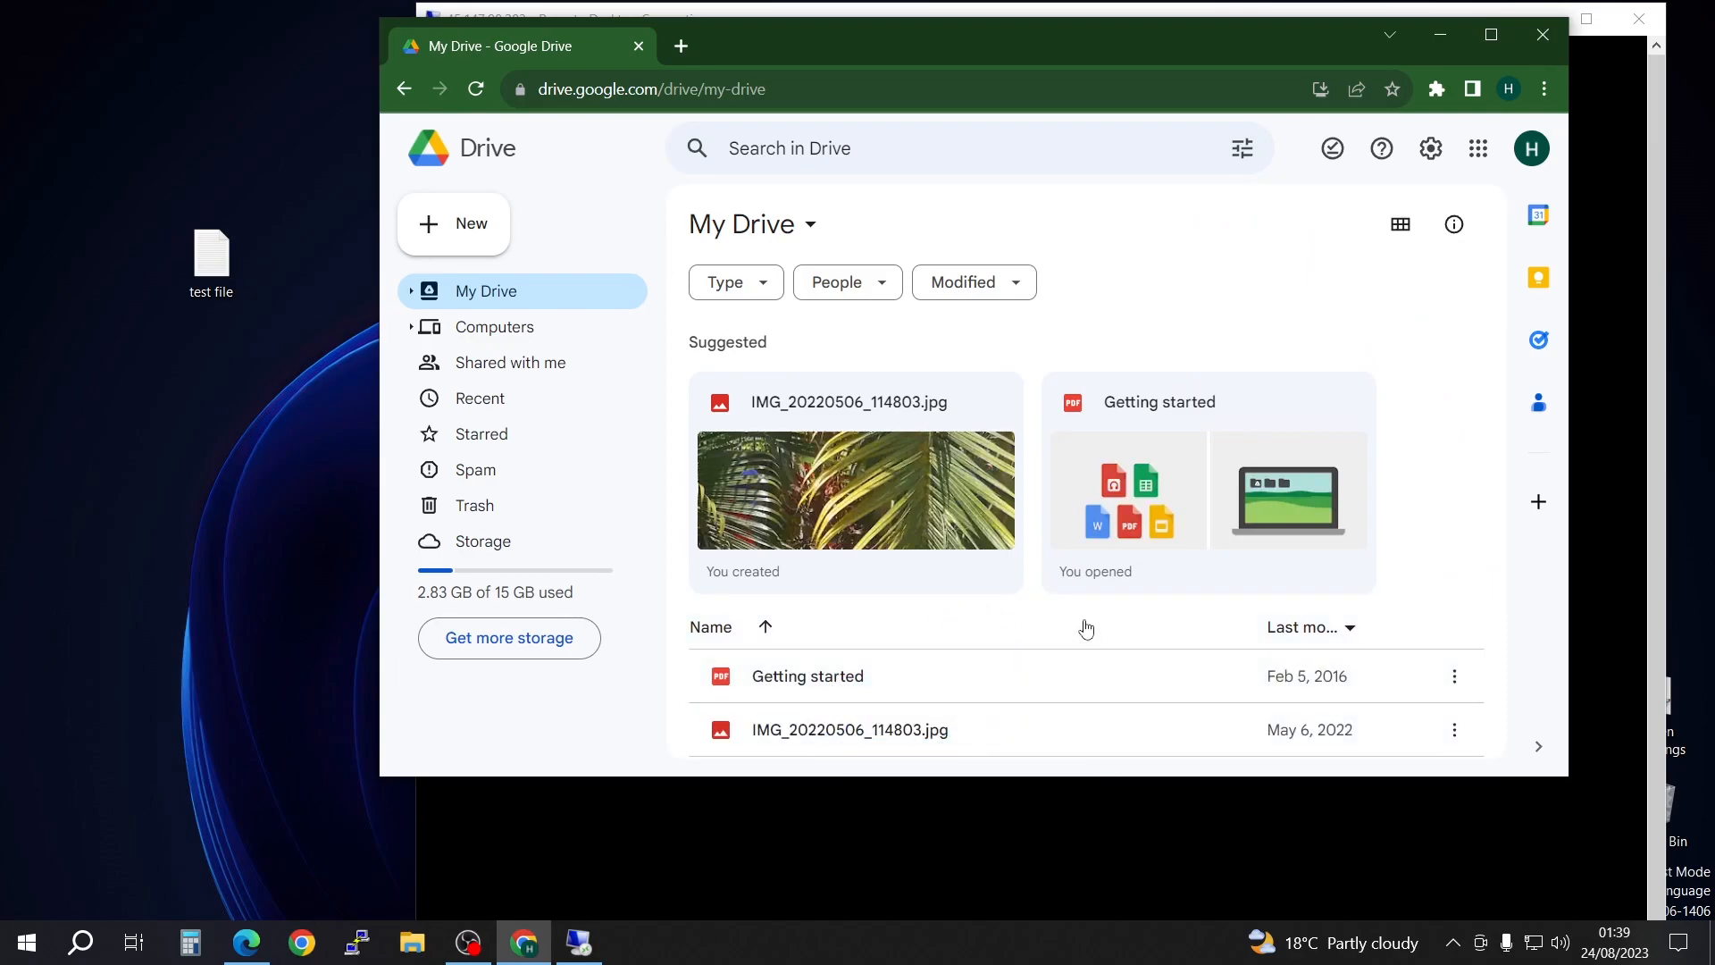
{"action": "left_click", "coordinate": [1488, 36]}
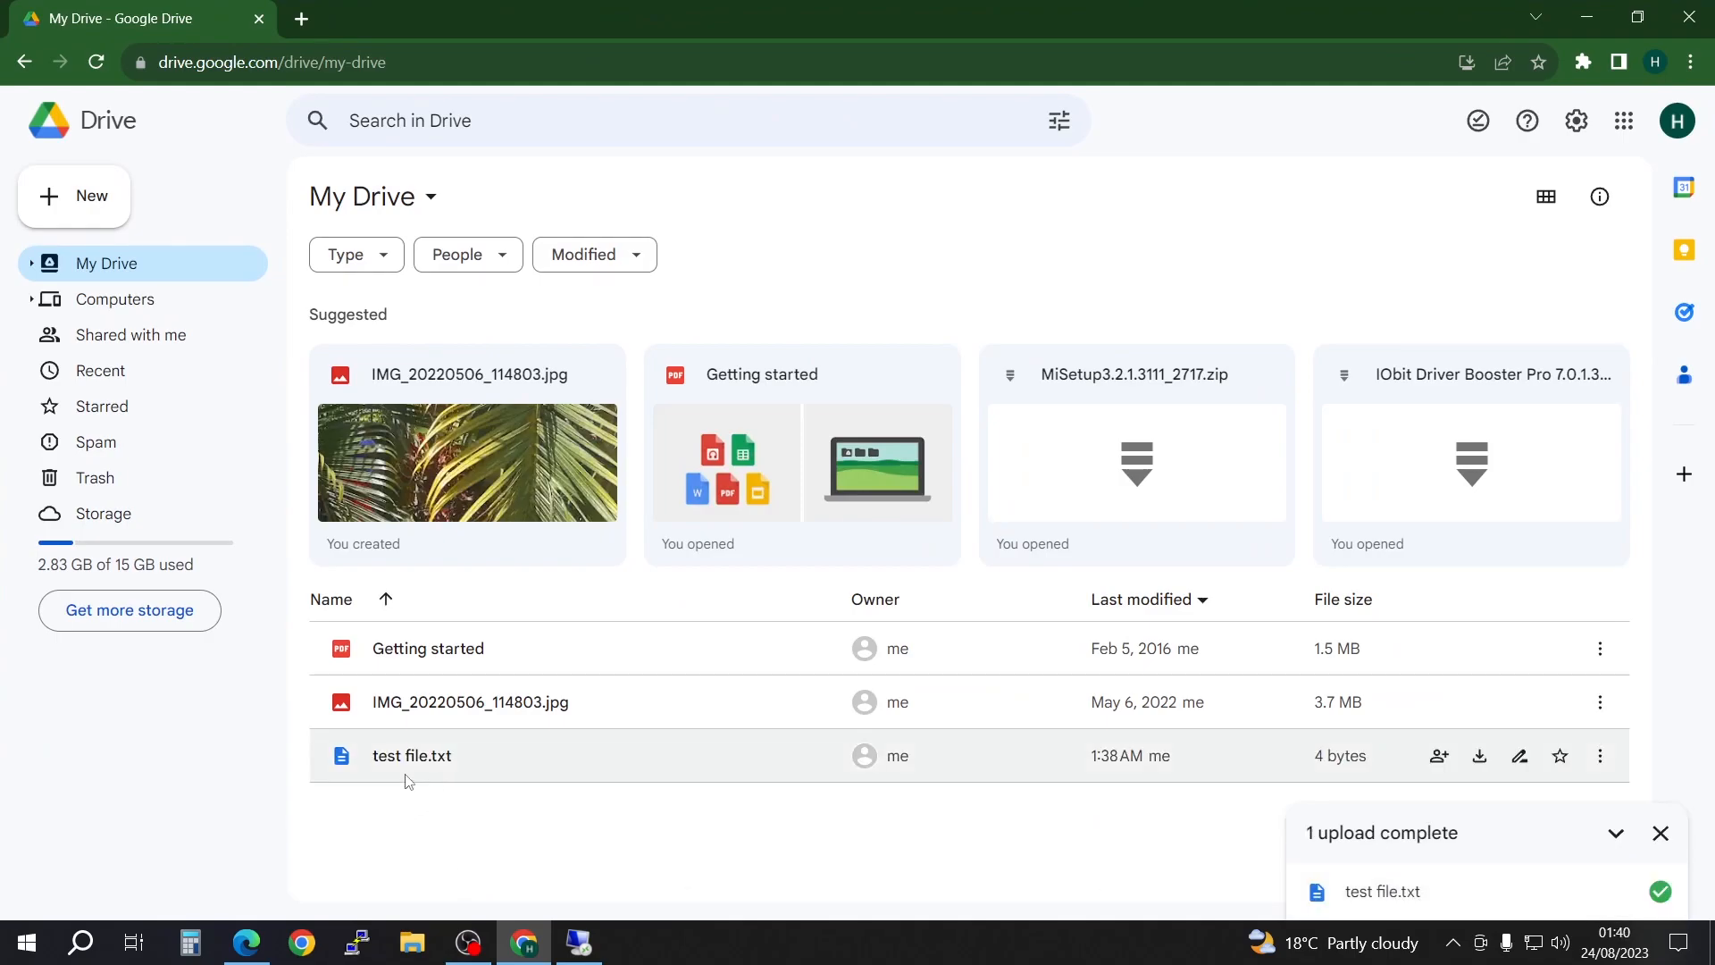
Step: Switch to the remote session in full screen and download test file.txt from My Drive in its Firefox browser
{"action": "left_click", "coordinate": [1638, 18]}
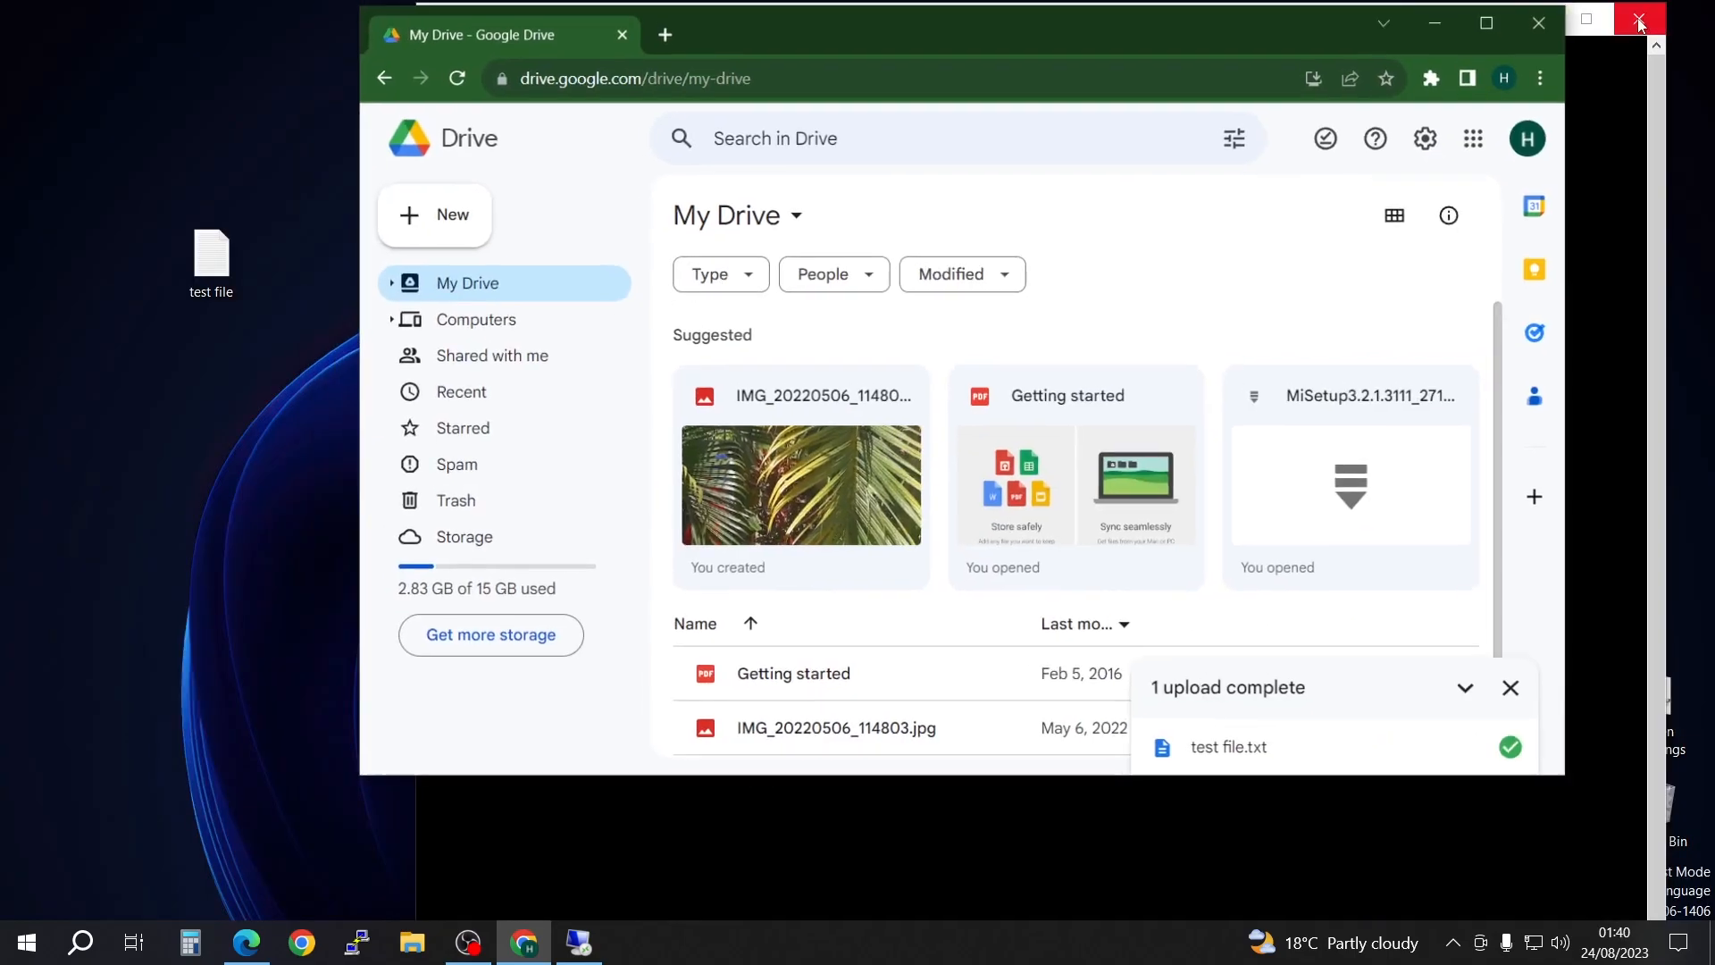
{"action": "left_click_drag", "start_coordinate": [1281, 40], "coordinate": [860, 78]}
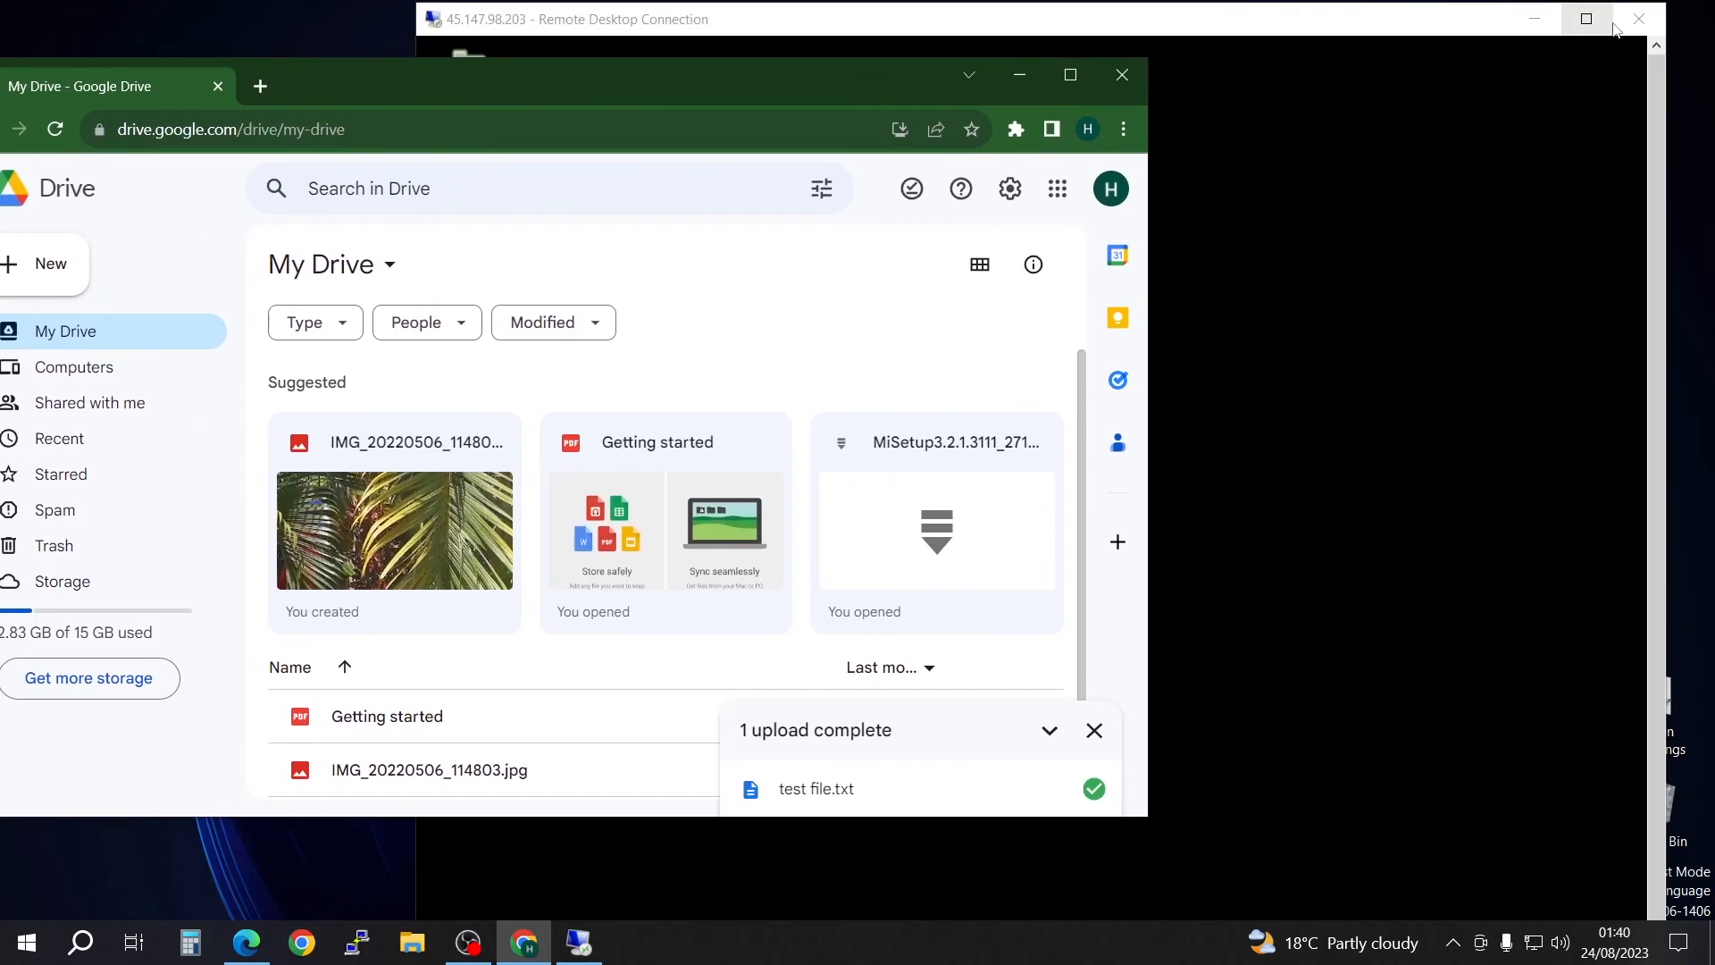
{"action": "left_click", "coordinate": [1587, 20]}
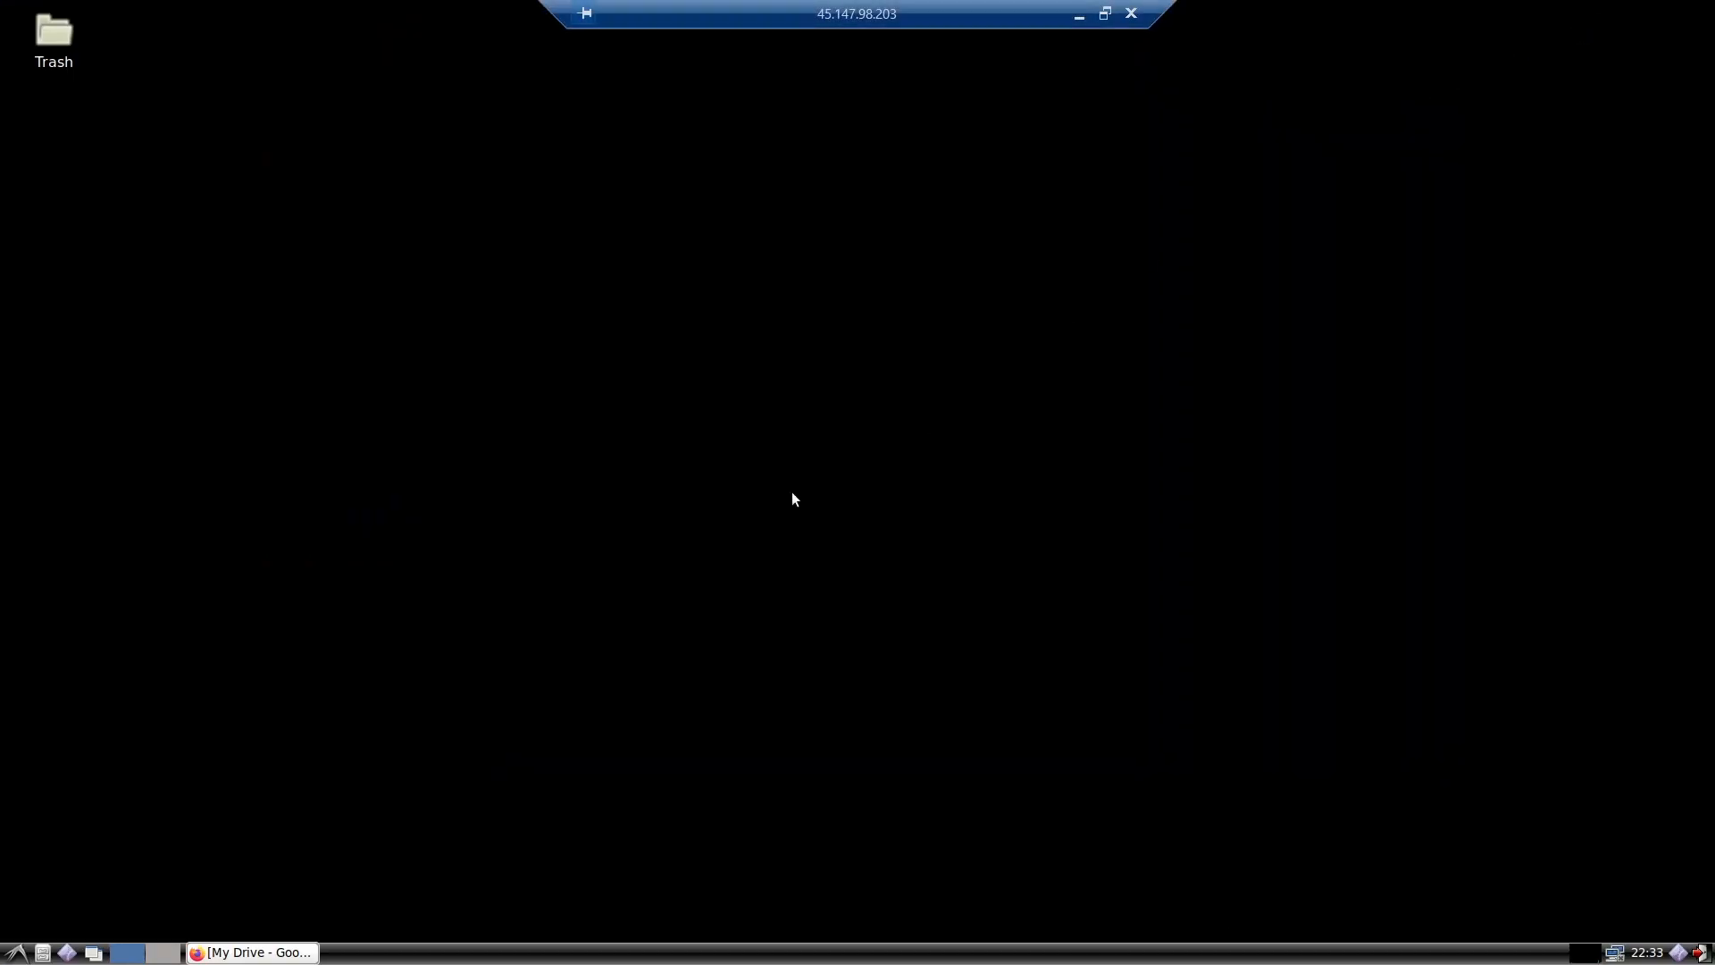
{"action": "left_click", "coordinate": [266, 953]}
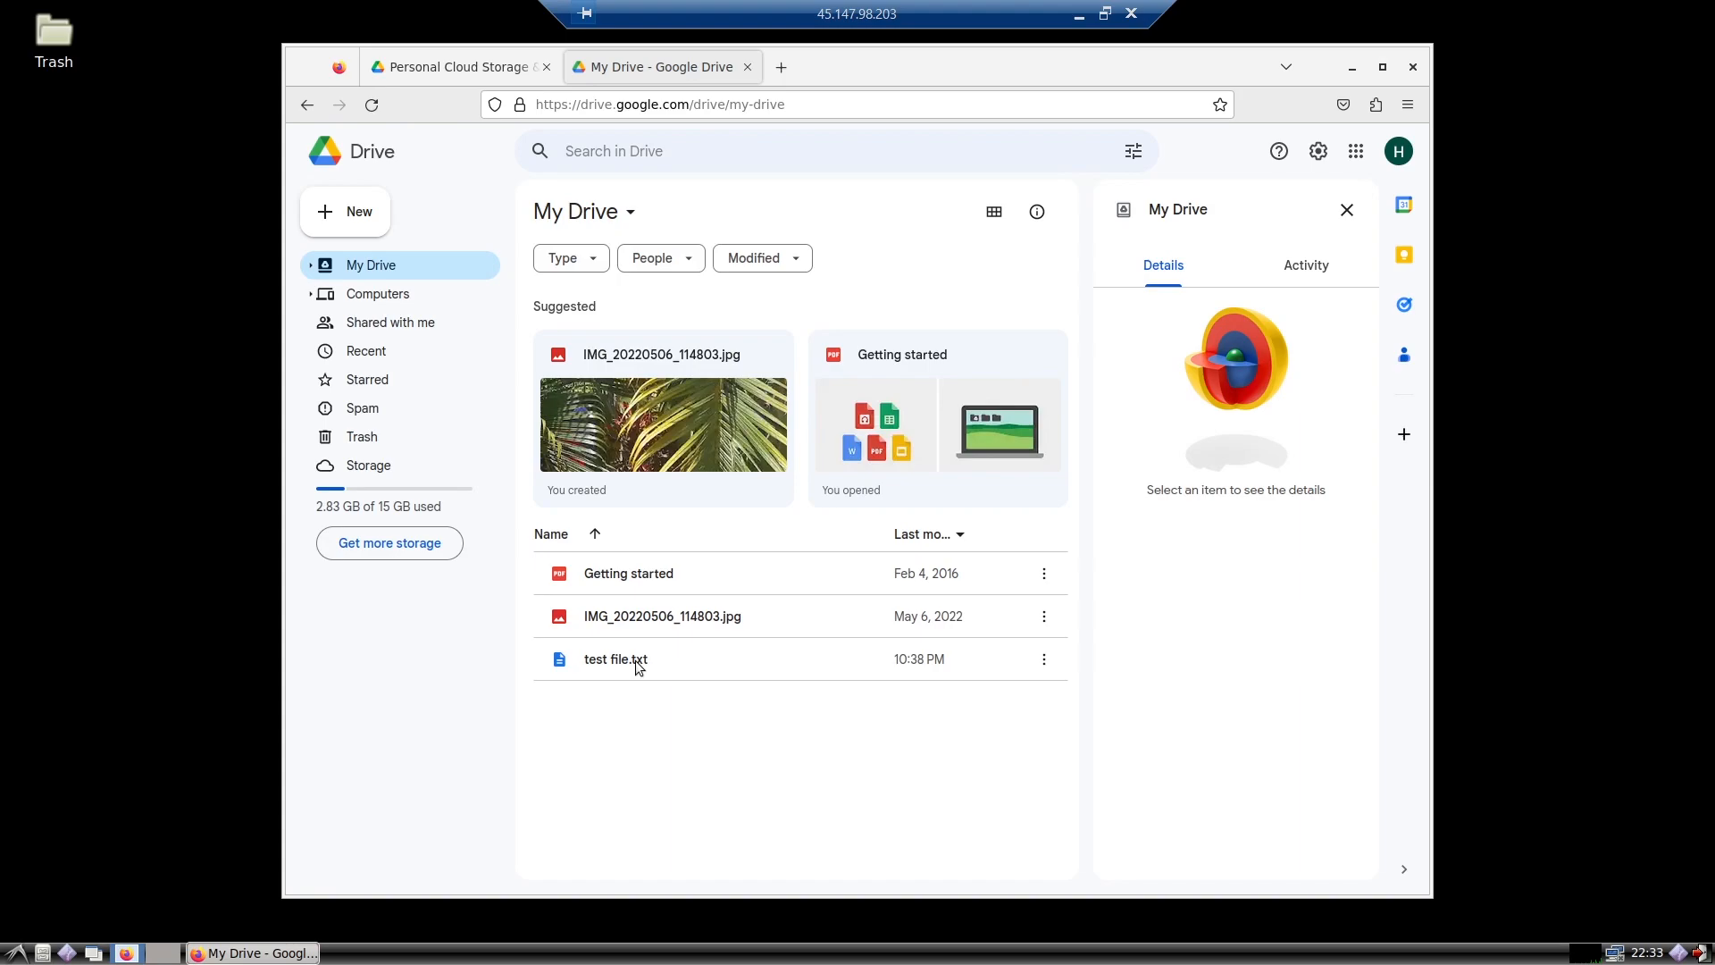
{"action": "left_click", "coordinate": [1044, 660]}
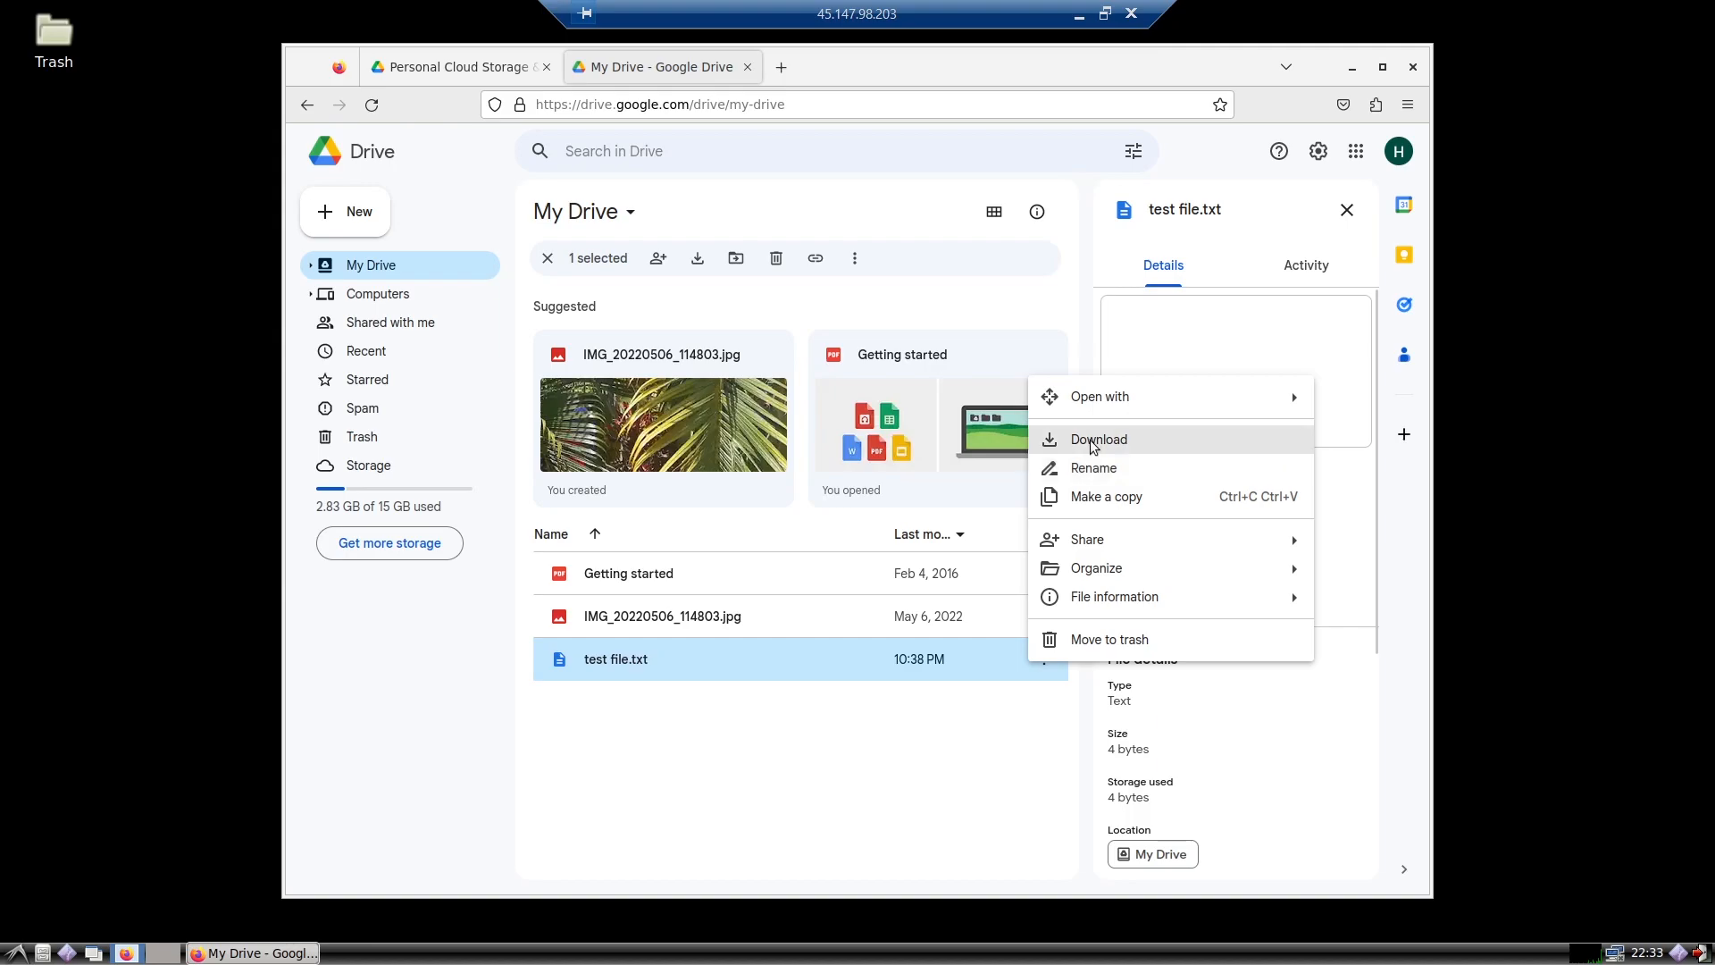
{"action": "left_click", "coordinate": [1089, 439]}
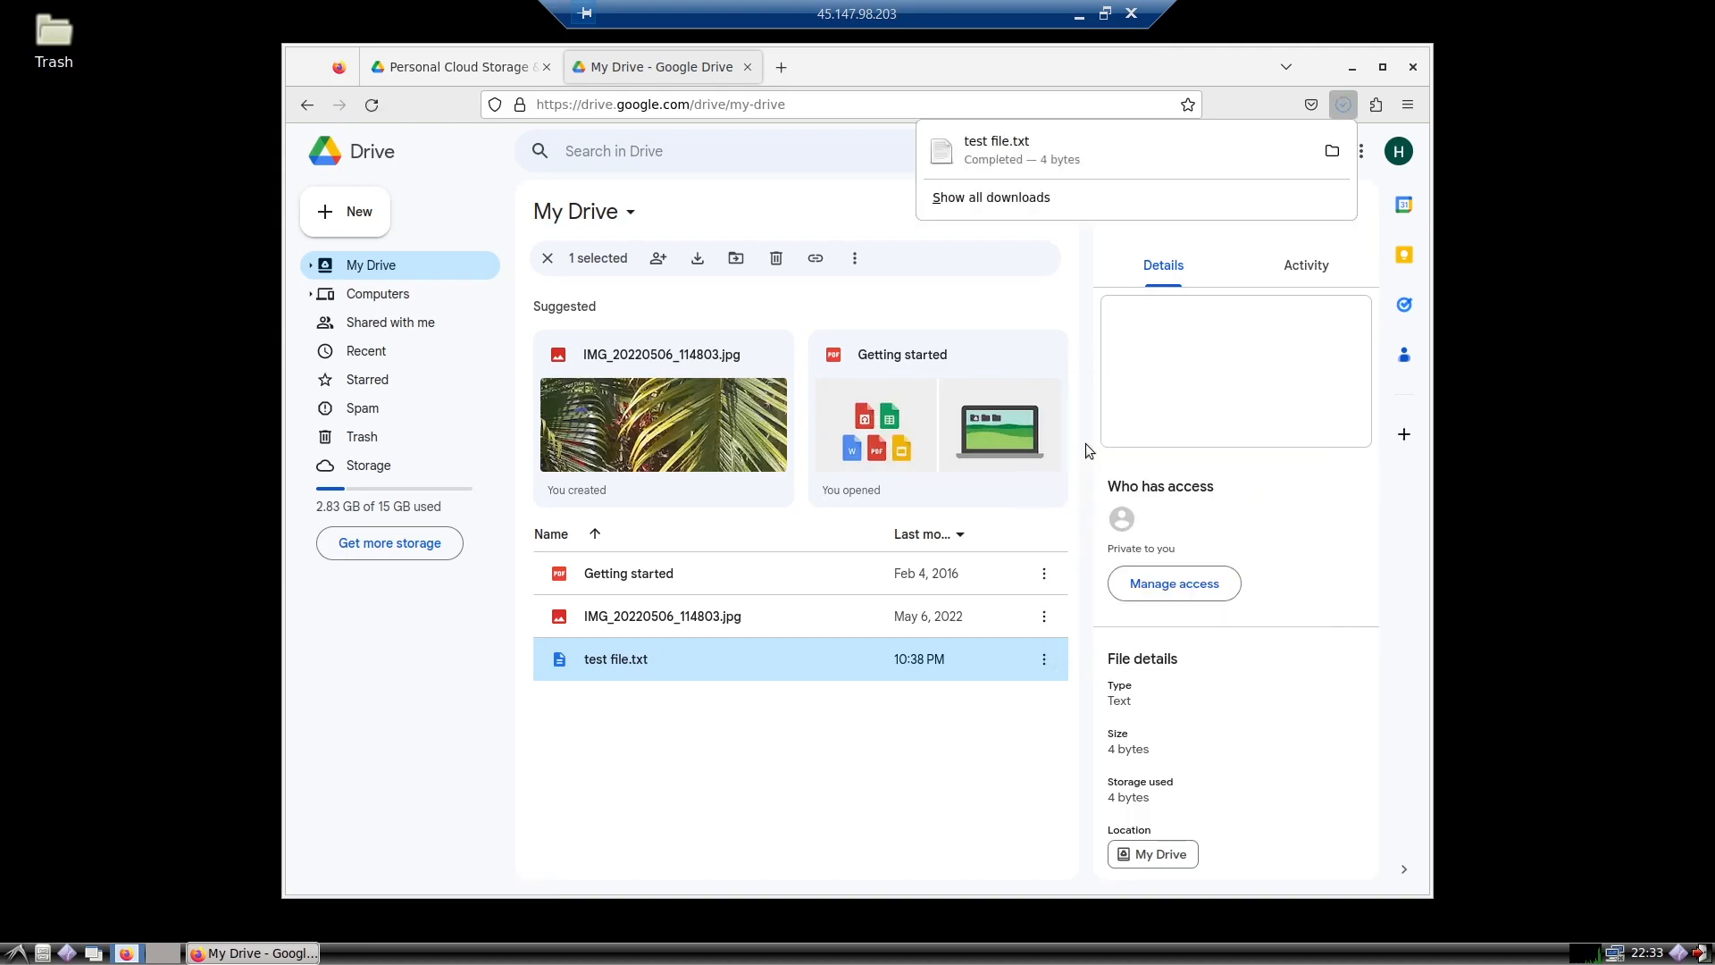
Step: Open the downloaded test file.txt from the remote Downloads folder to check its contents, then close the editor and the folder
{"action": "left_click", "coordinate": [1332, 151]}
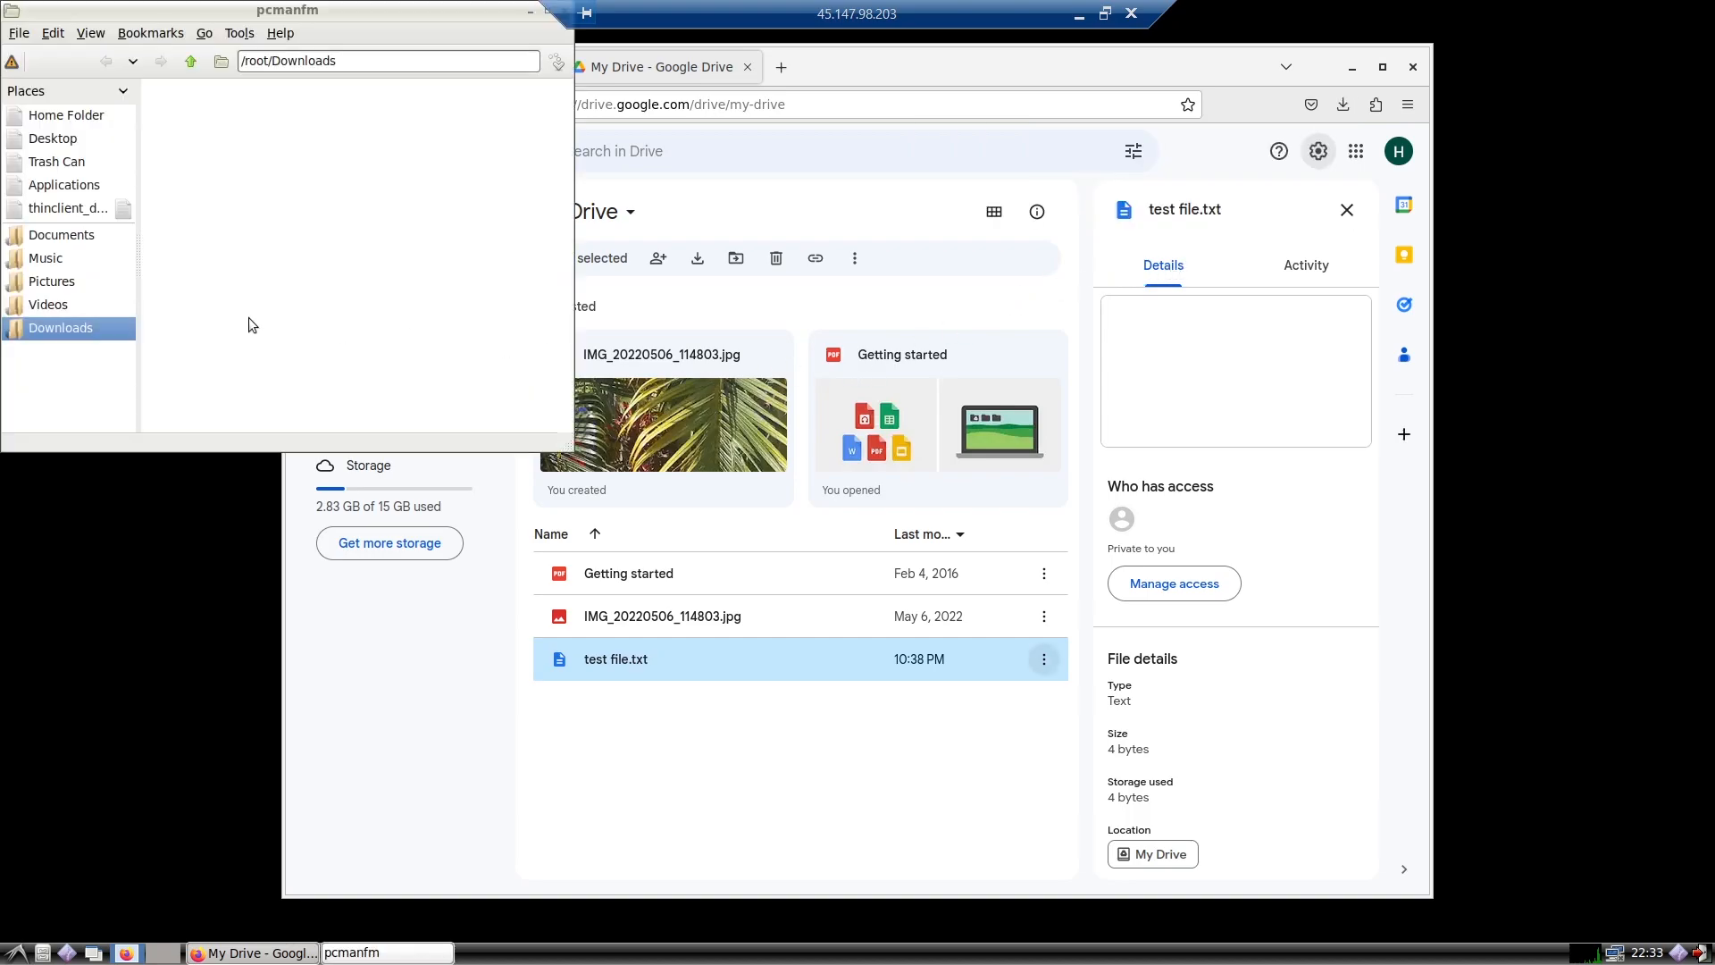
{"action": "left_click_drag", "start_coordinate": [296, 13], "coordinate": [442, 69]}
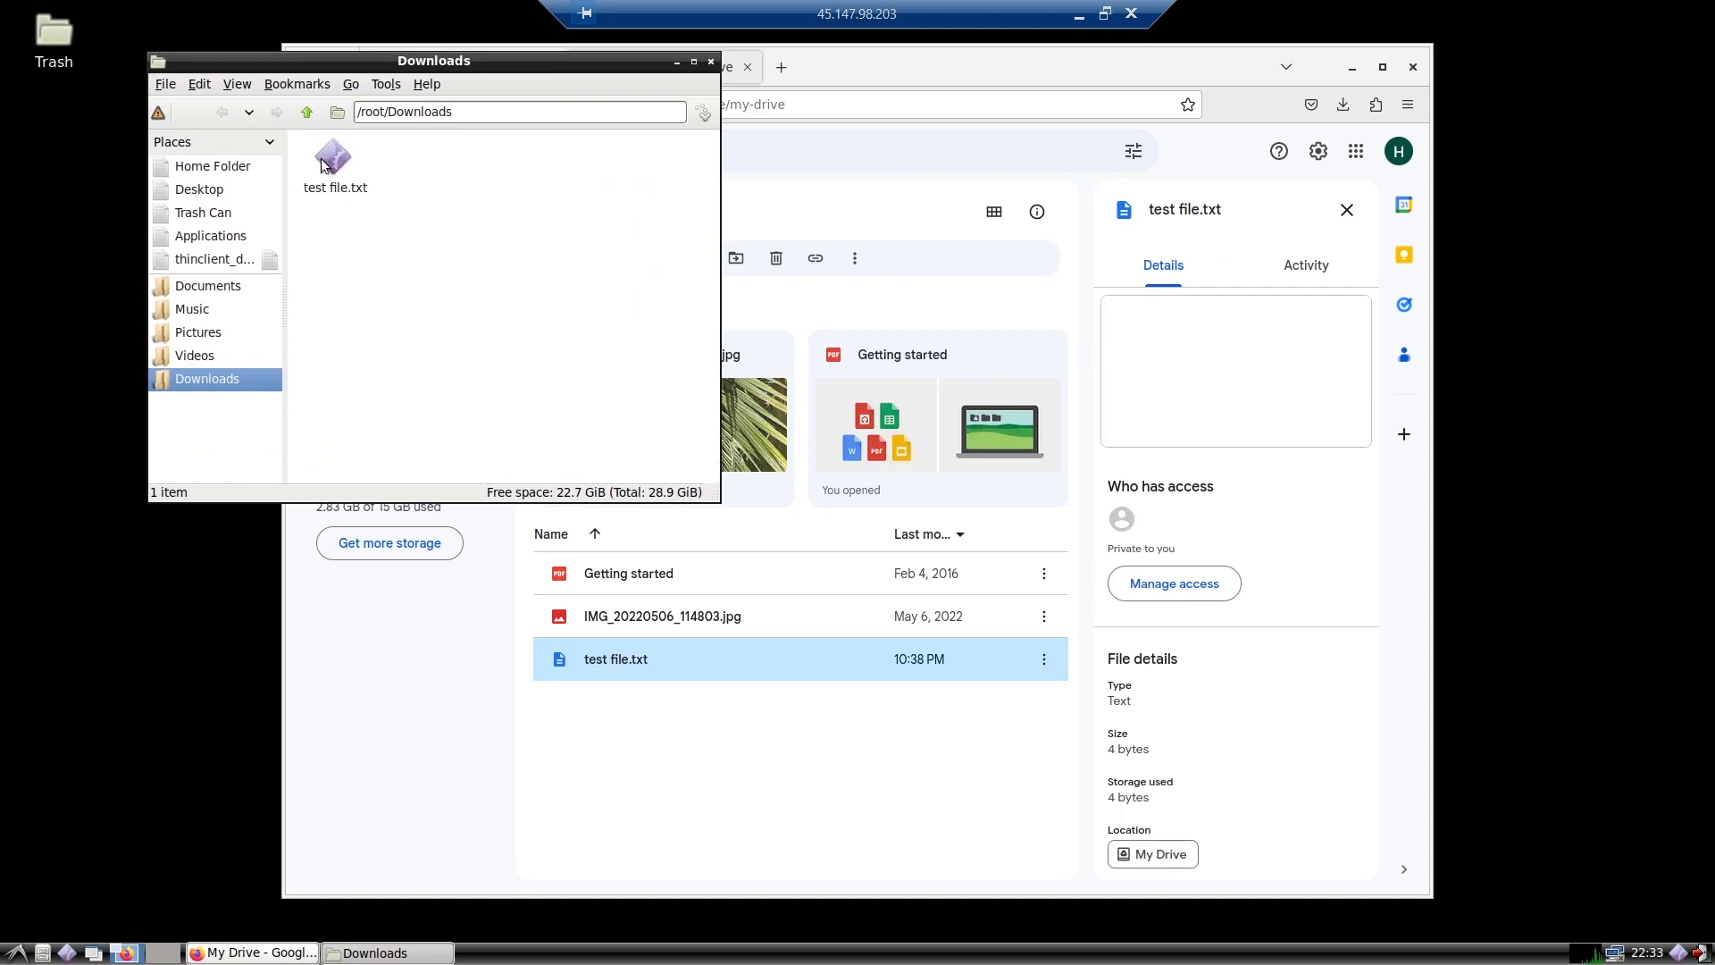
{"action": "right_click", "coordinate": [323, 163]}
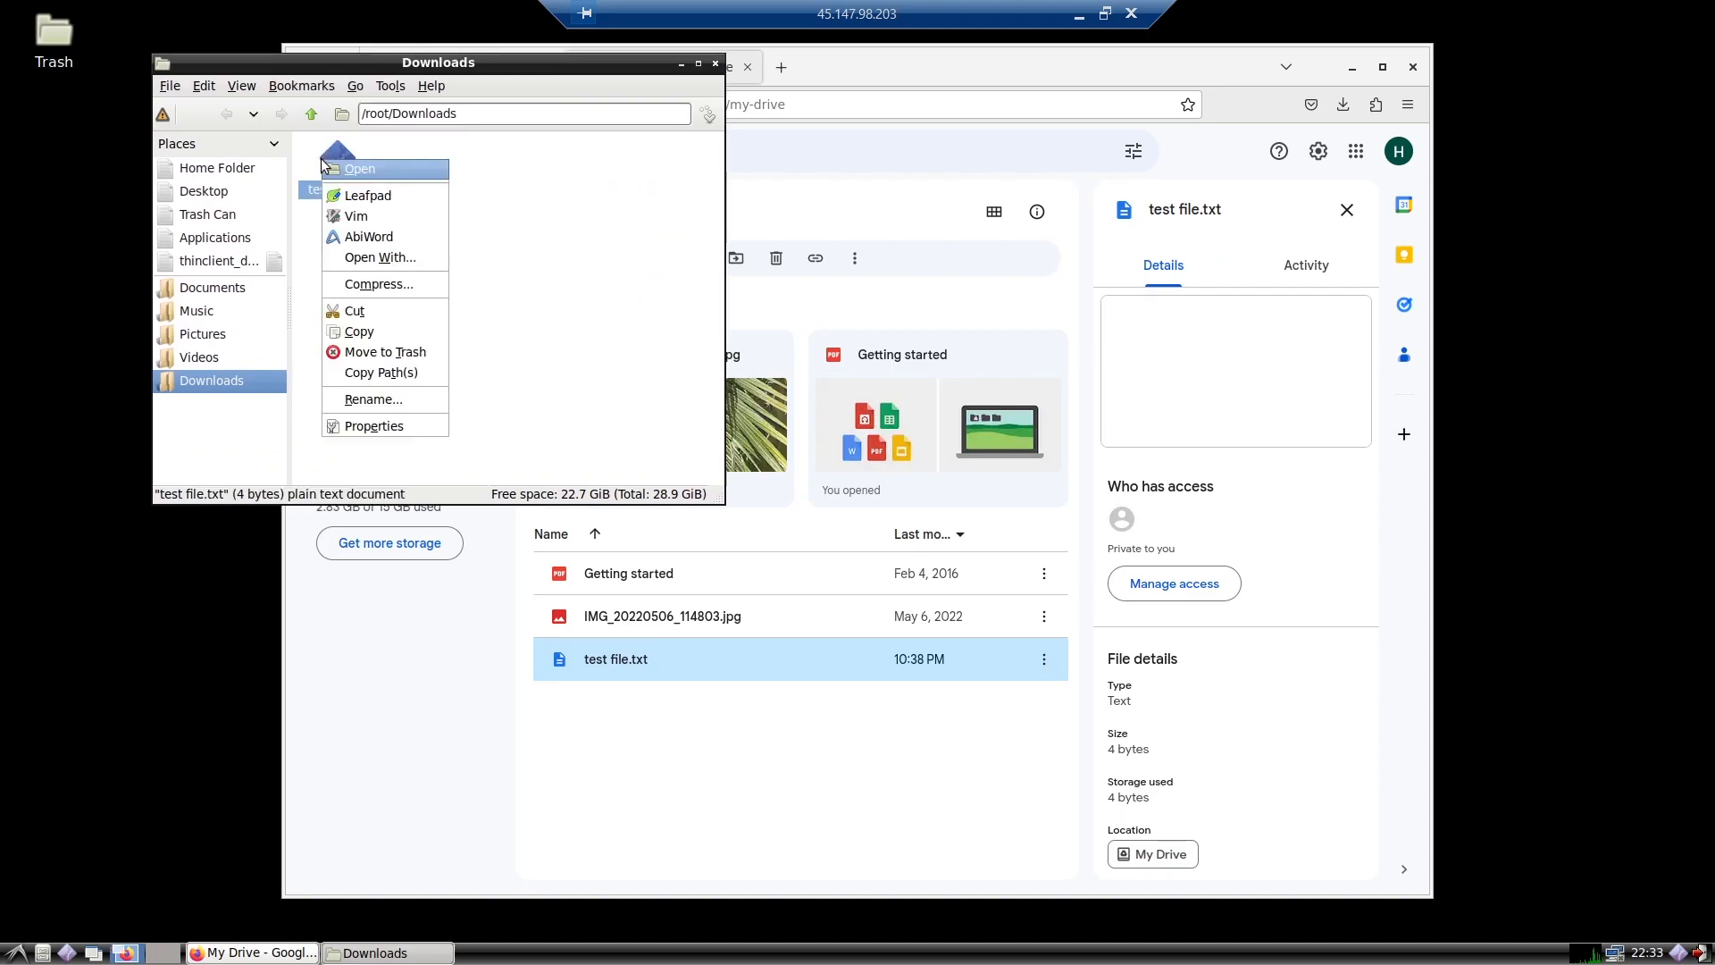
{"action": "left_click", "coordinate": [386, 170]}
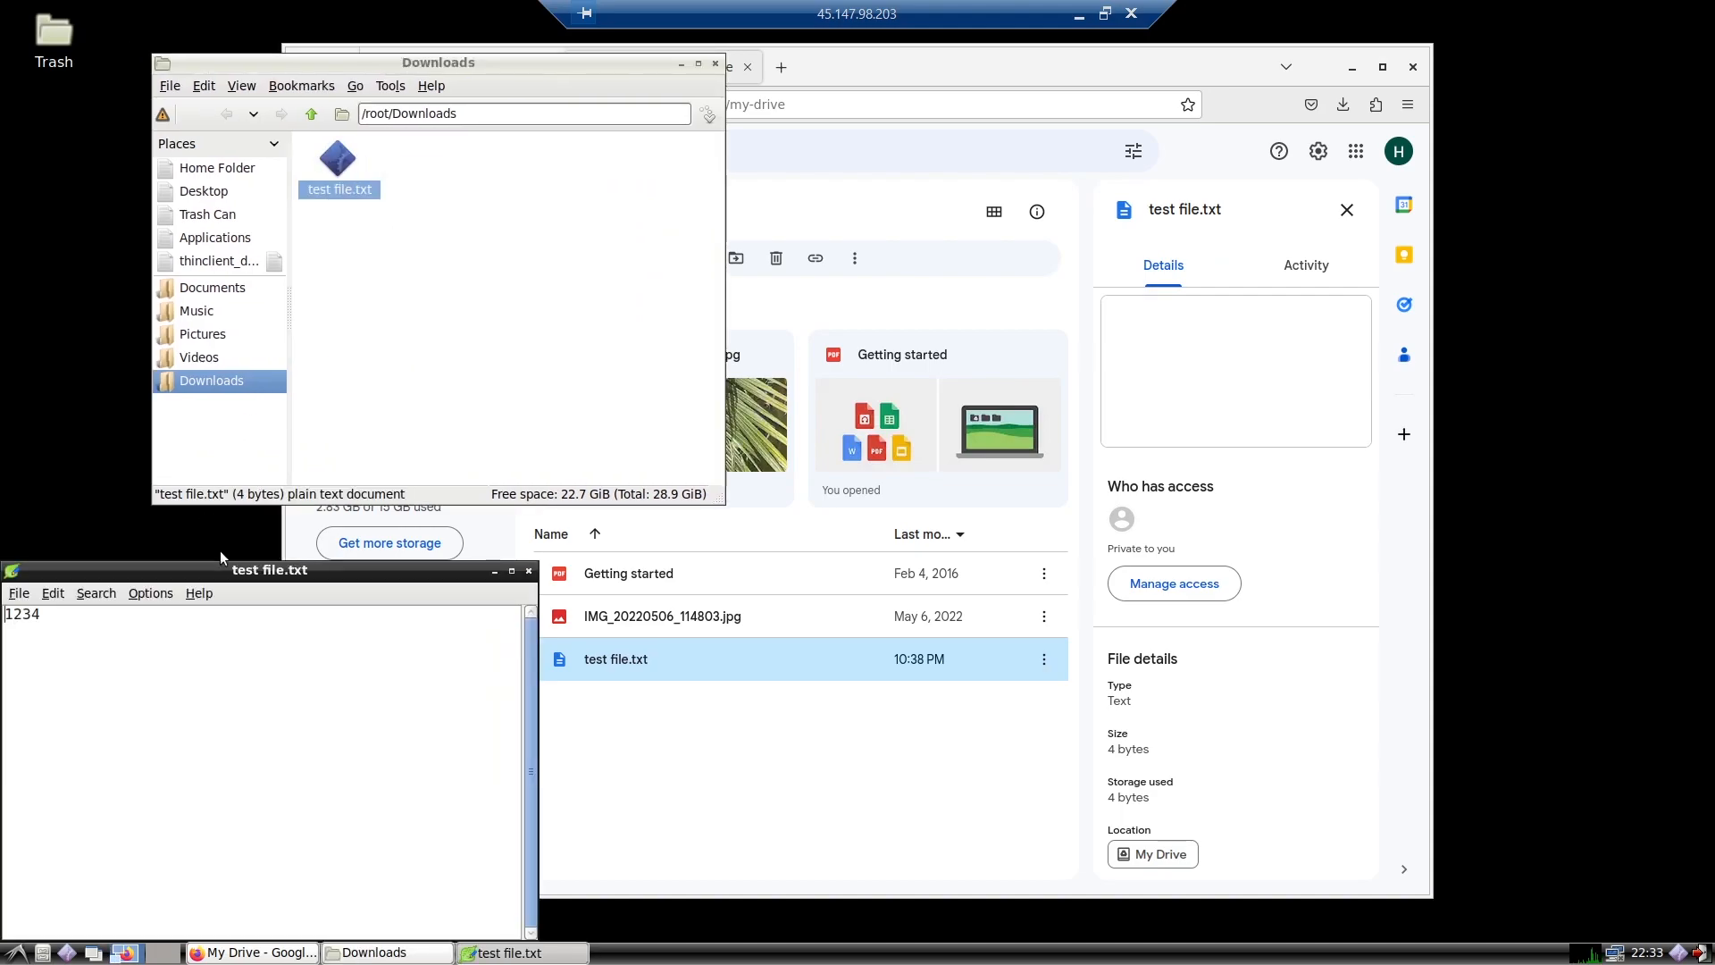
{"action": "left_click_drag", "start_coordinate": [273, 575], "coordinate": [466, 474]}
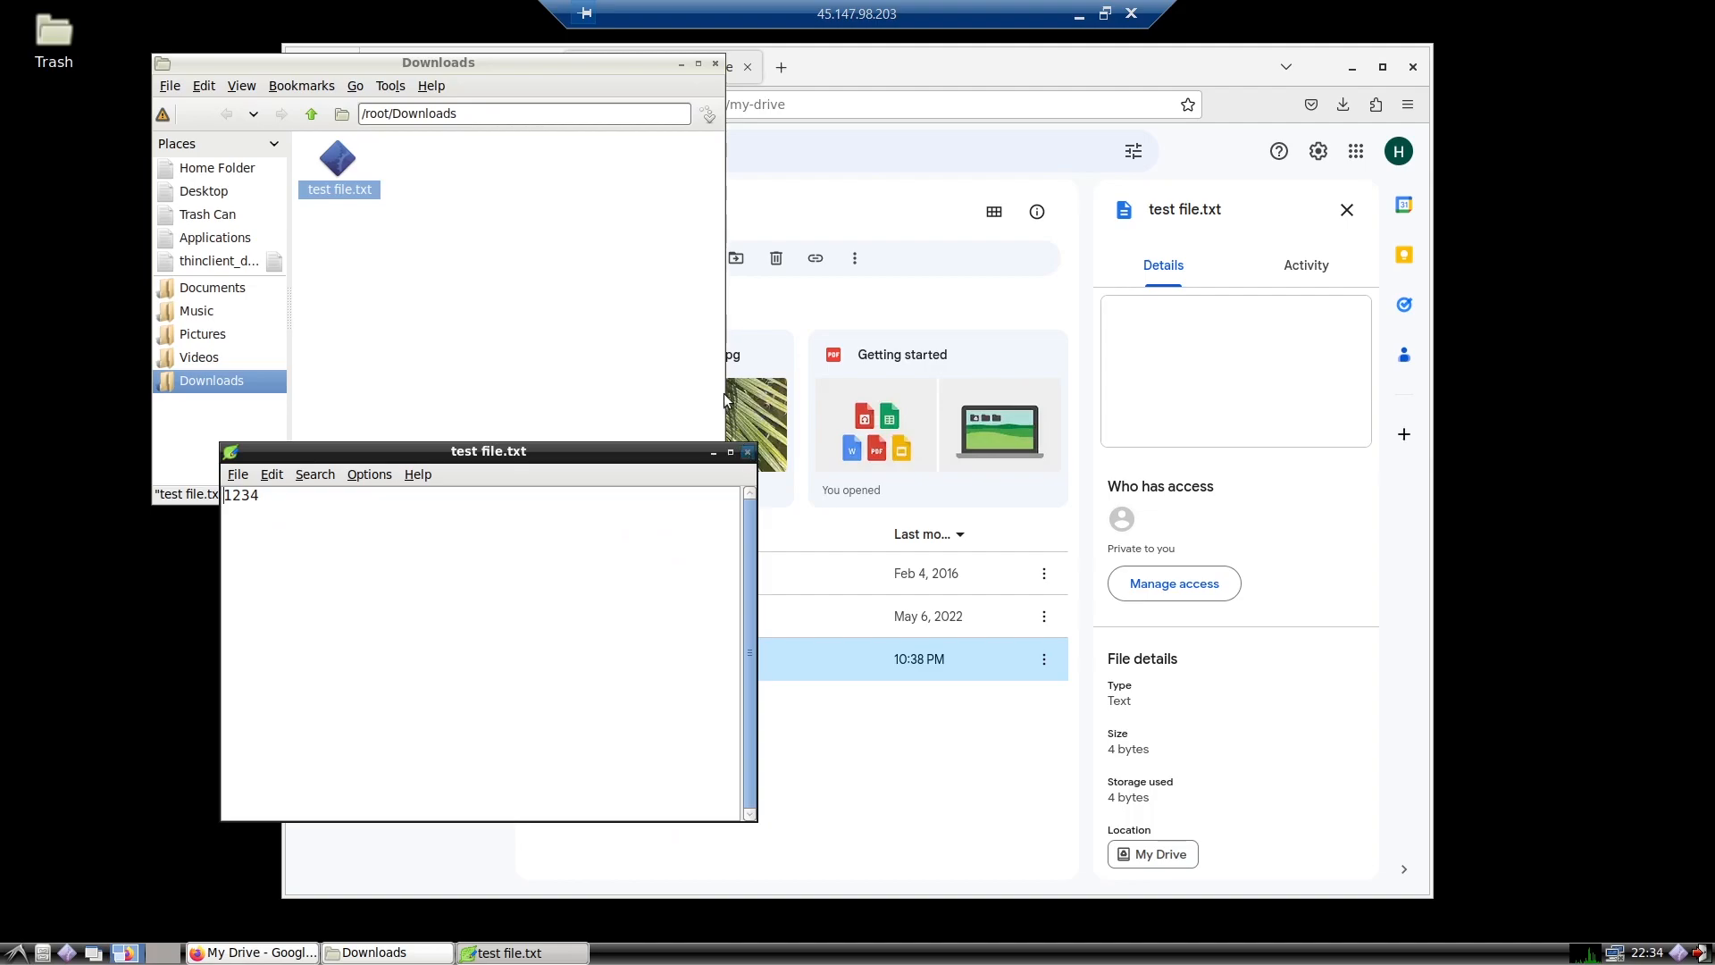
{"action": "left_click", "coordinate": [748, 452]}
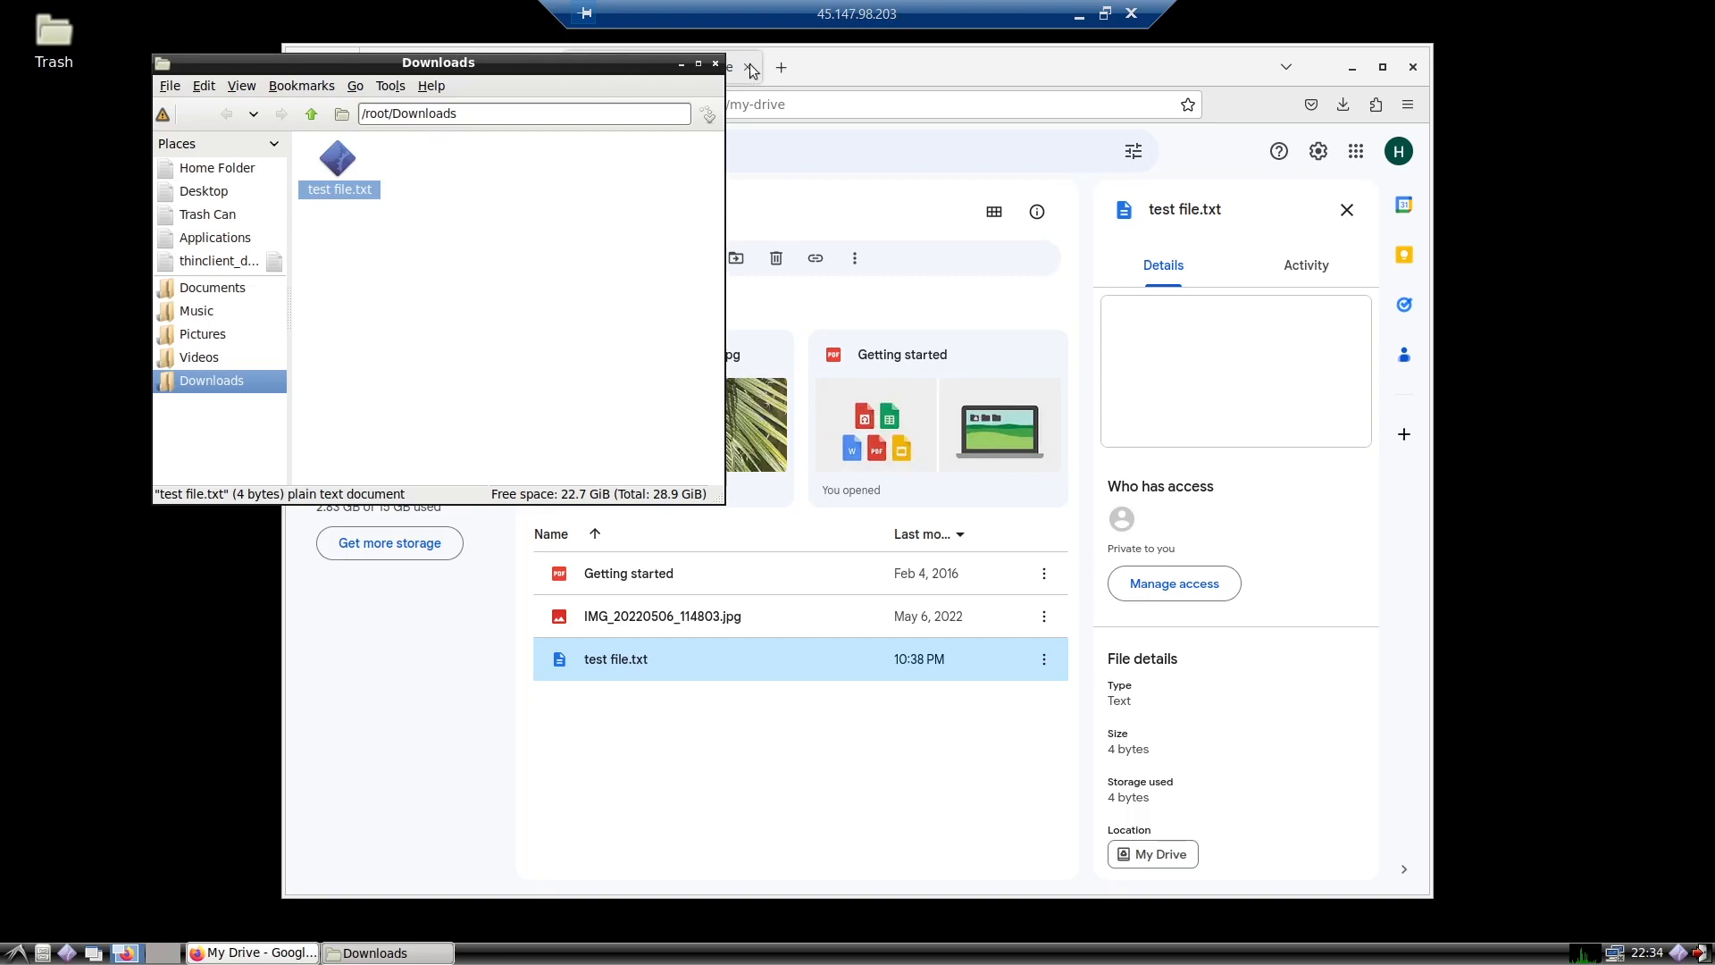
{"action": "left_click", "coordinate": [716, 66]}
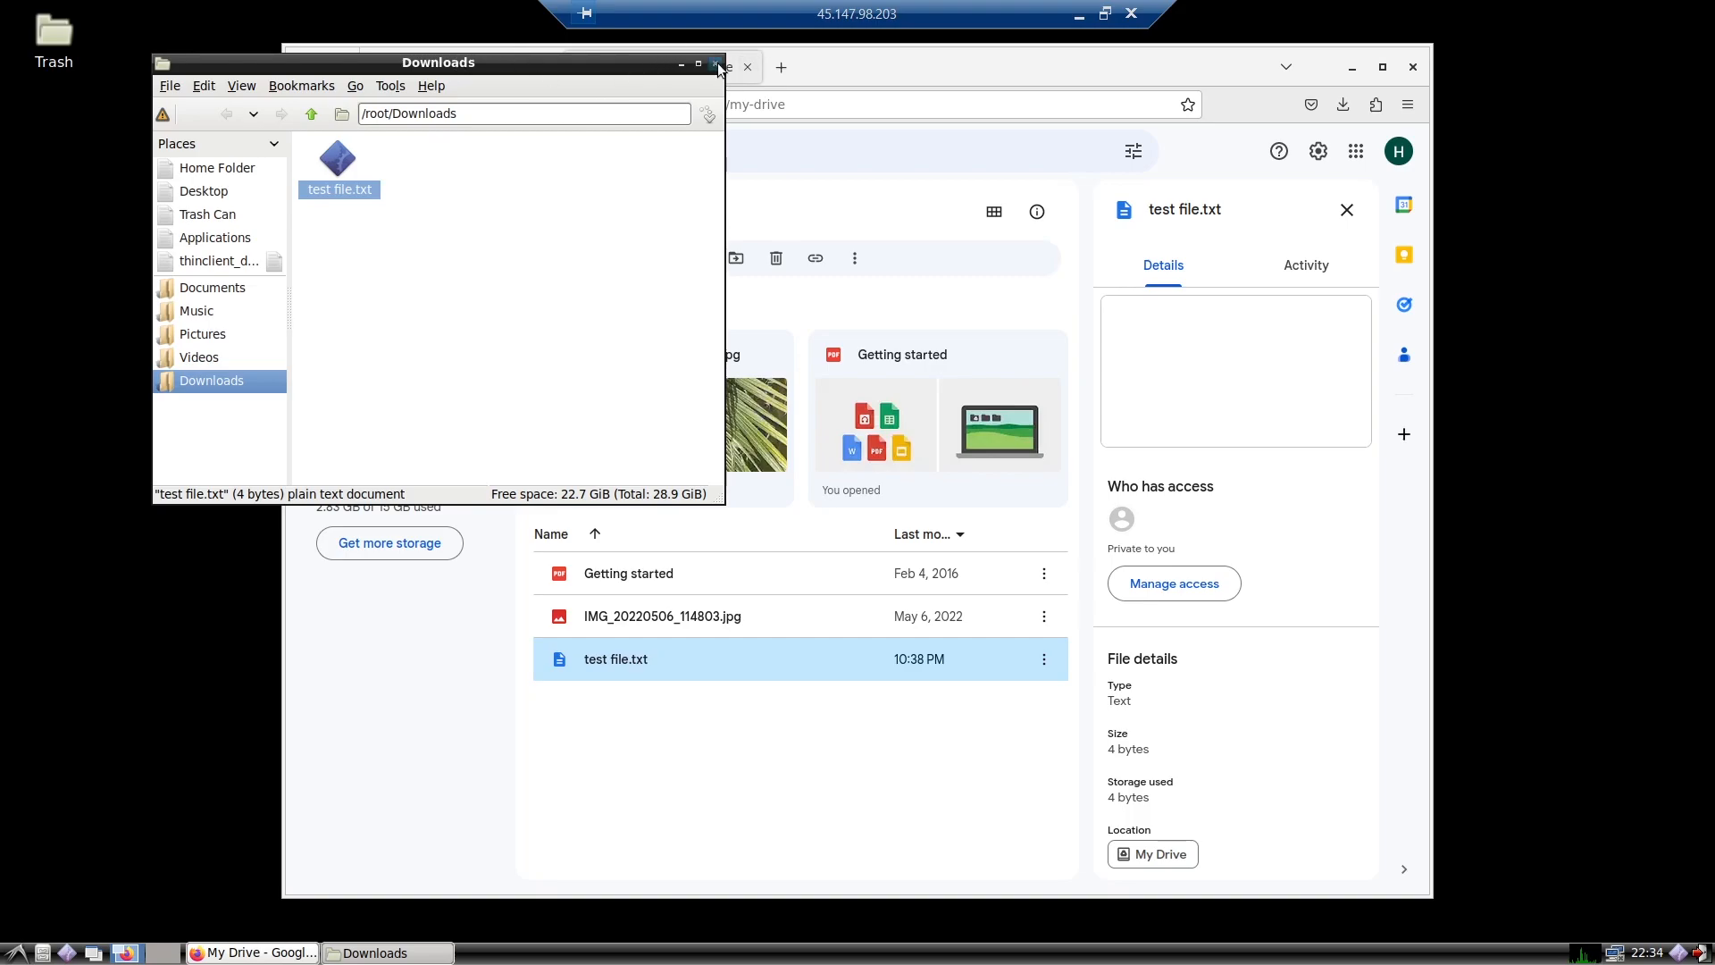
Step: Restore the remote session window, move it aside and close the local Chrome window showing Google Drive
{"action": "left_click", "coordinate": [1105, 15]}
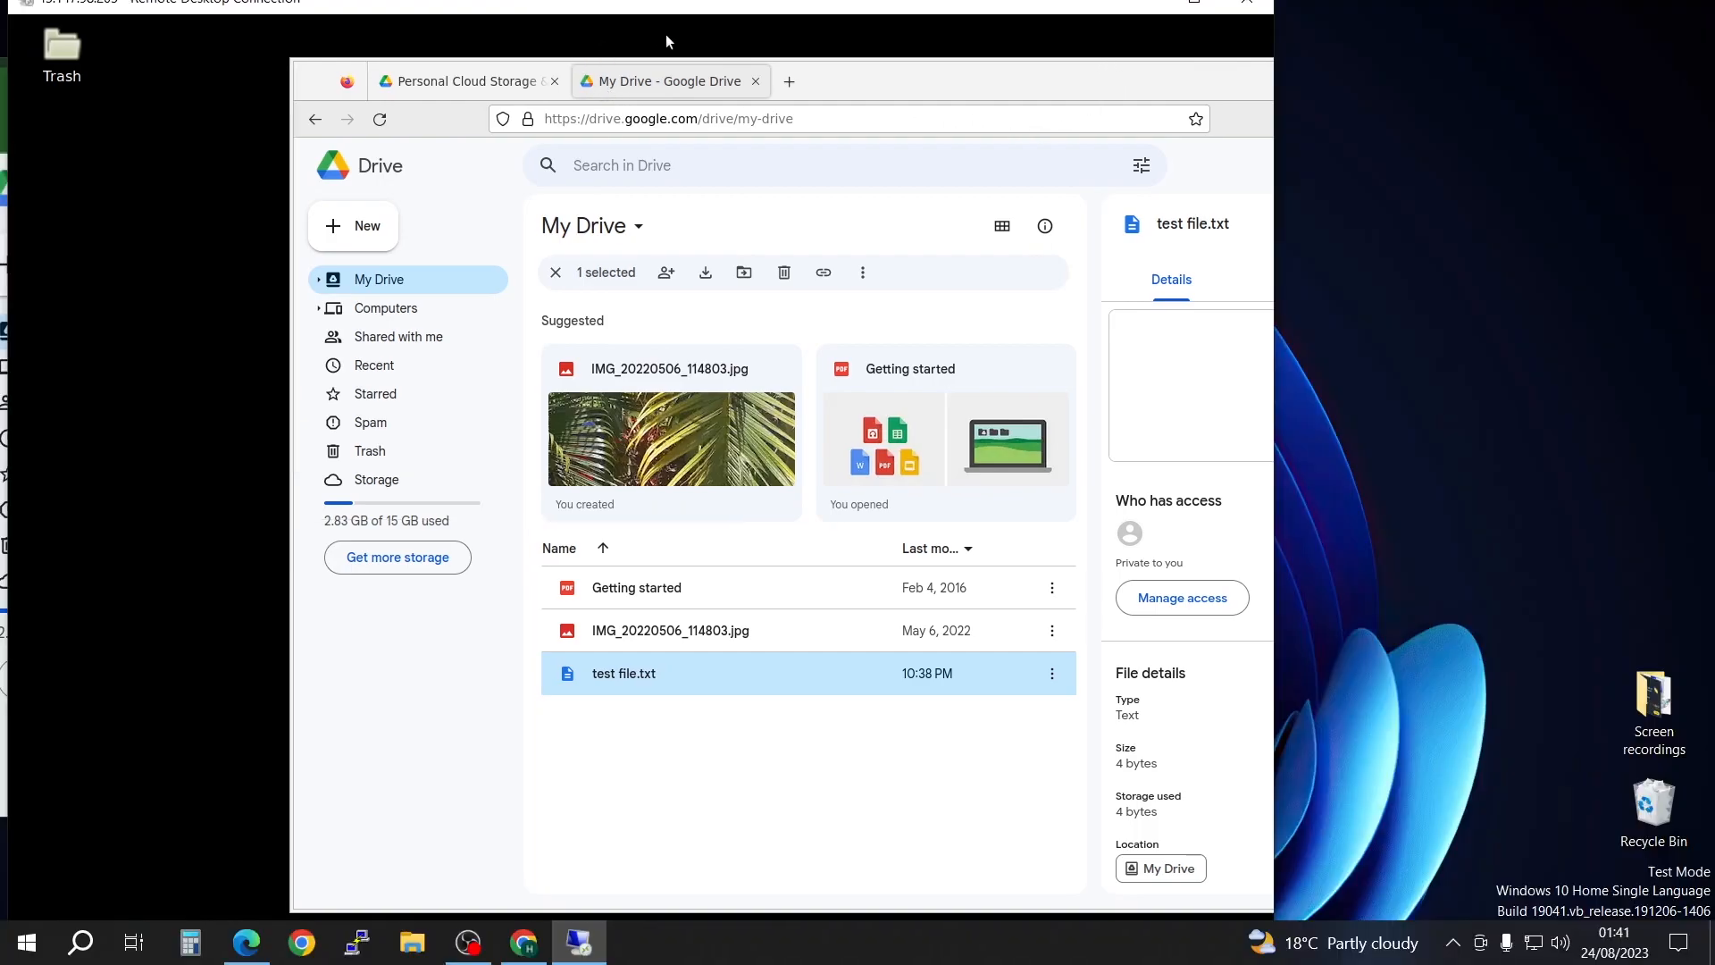
{"action": "left_click_drag", "start_coordinate": [758, 9], "coordinate": [1299, 114]}
{"action": "left_click", "coordinate": [1114, 79]}
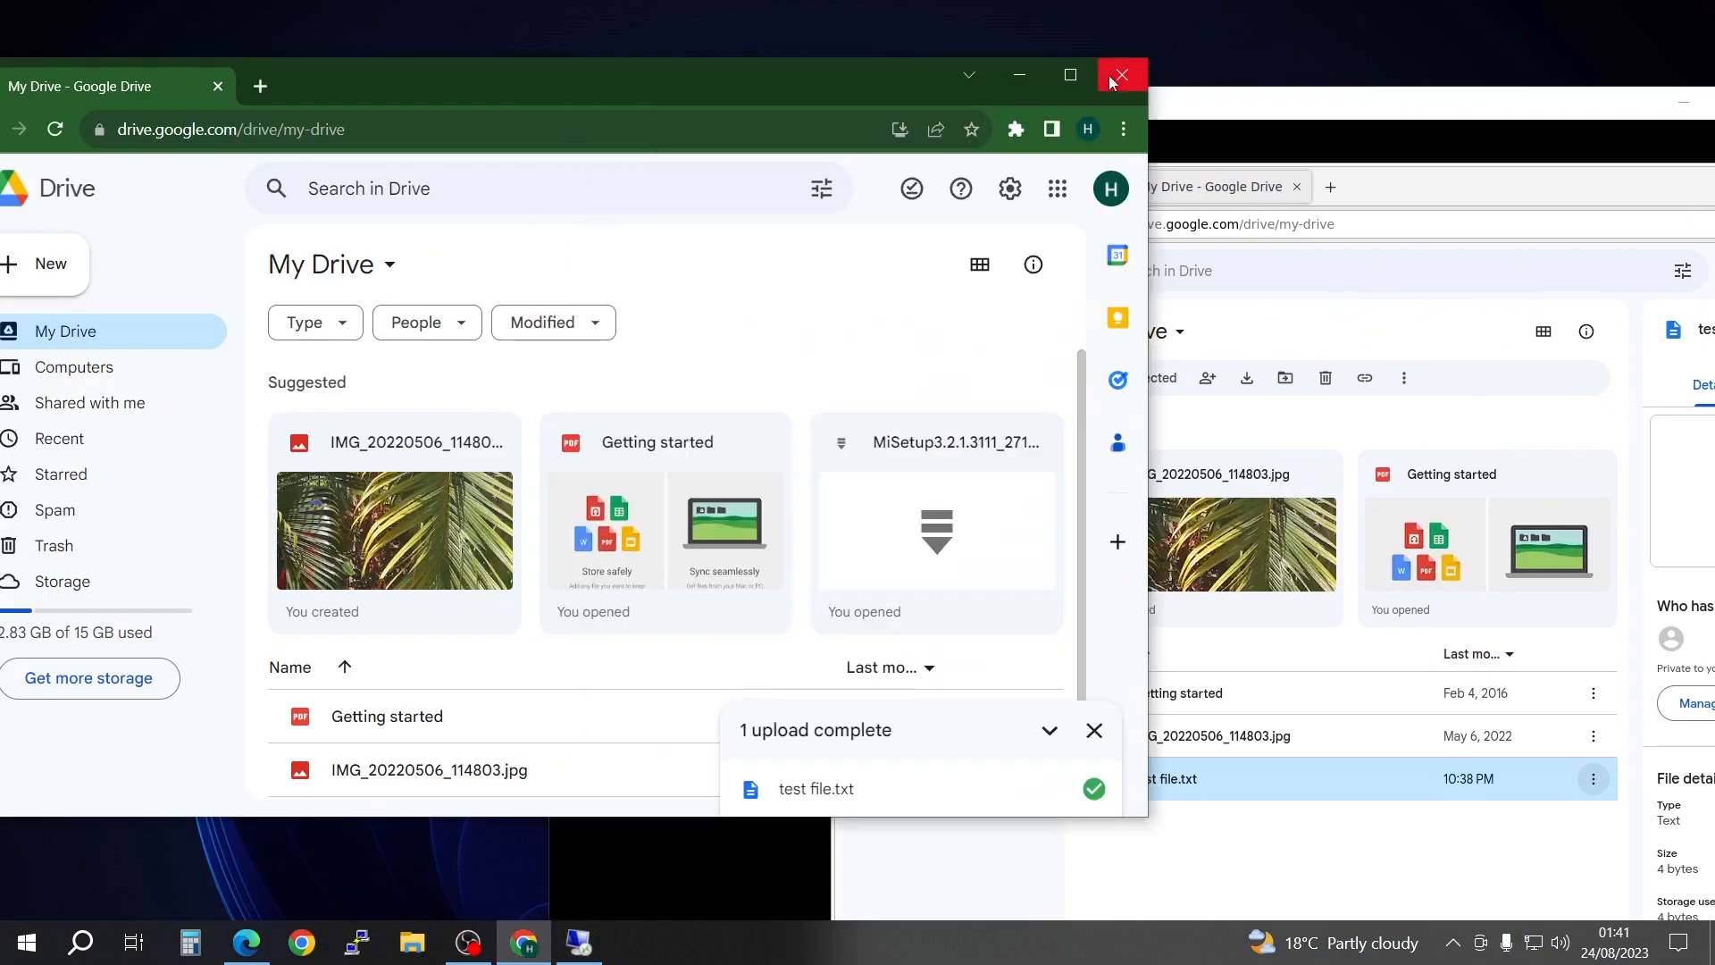
{"action": "left_click", "coordinate": [1121, 76]}
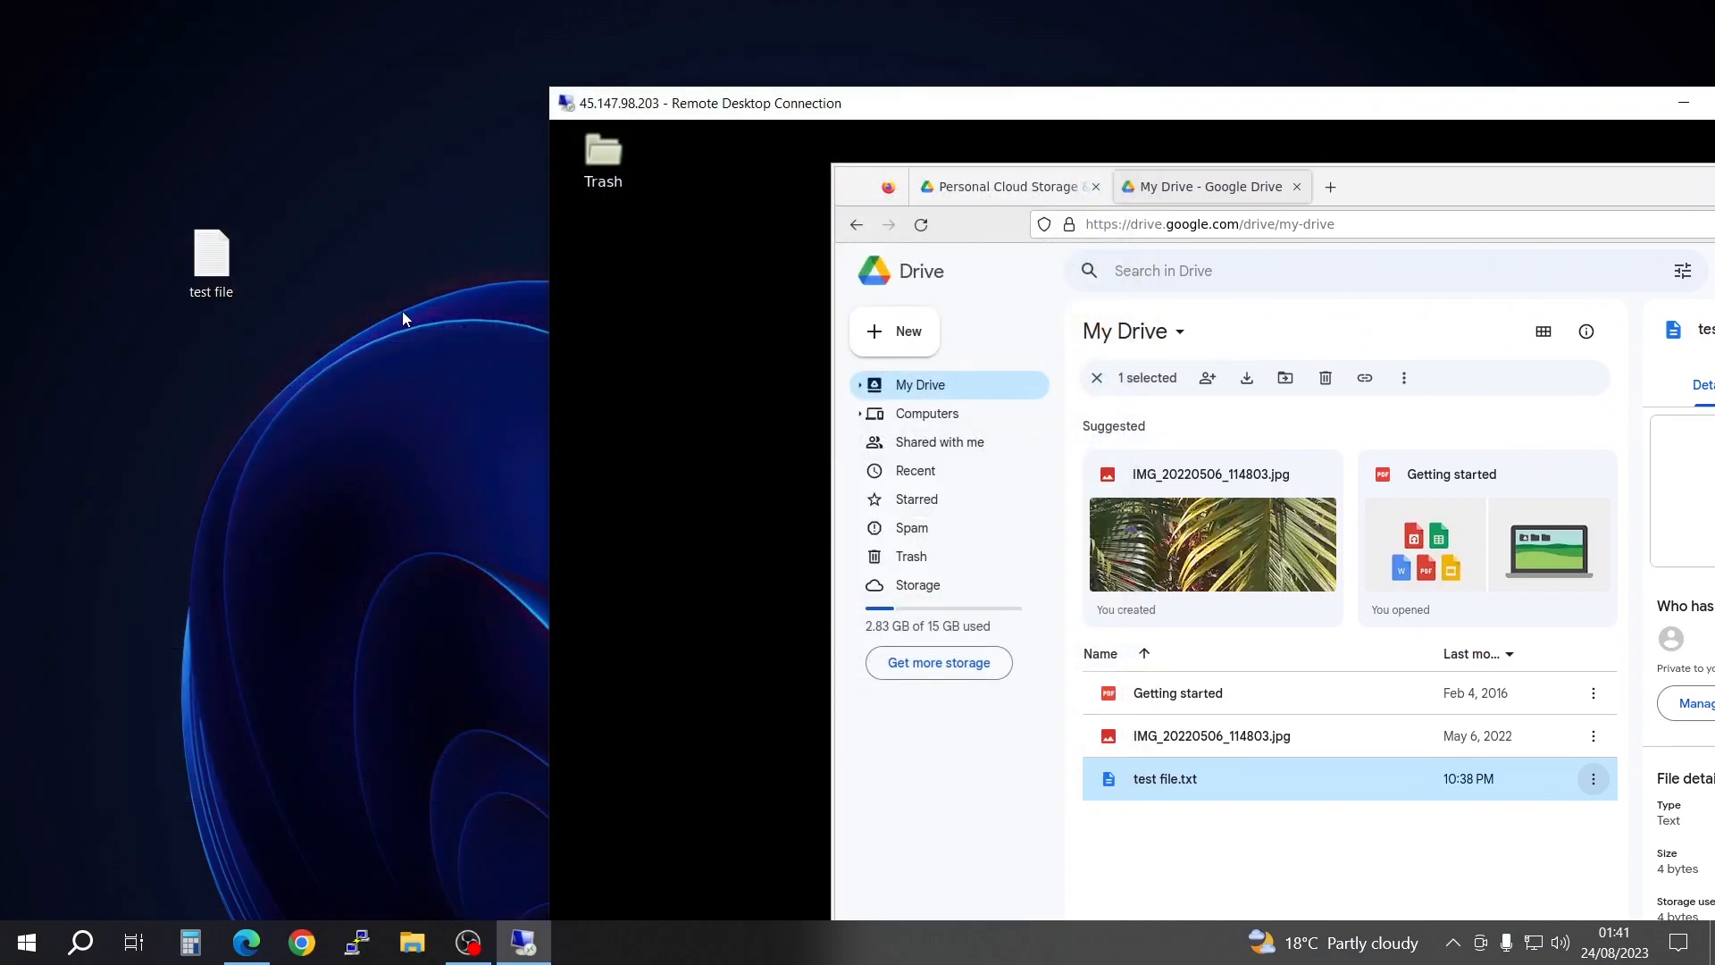
Step: Switch to Edge and look over the Windows and Office product key offers on the BlueSoftKeys site
{"action": "left_click", "coordinate": [247, 942]}
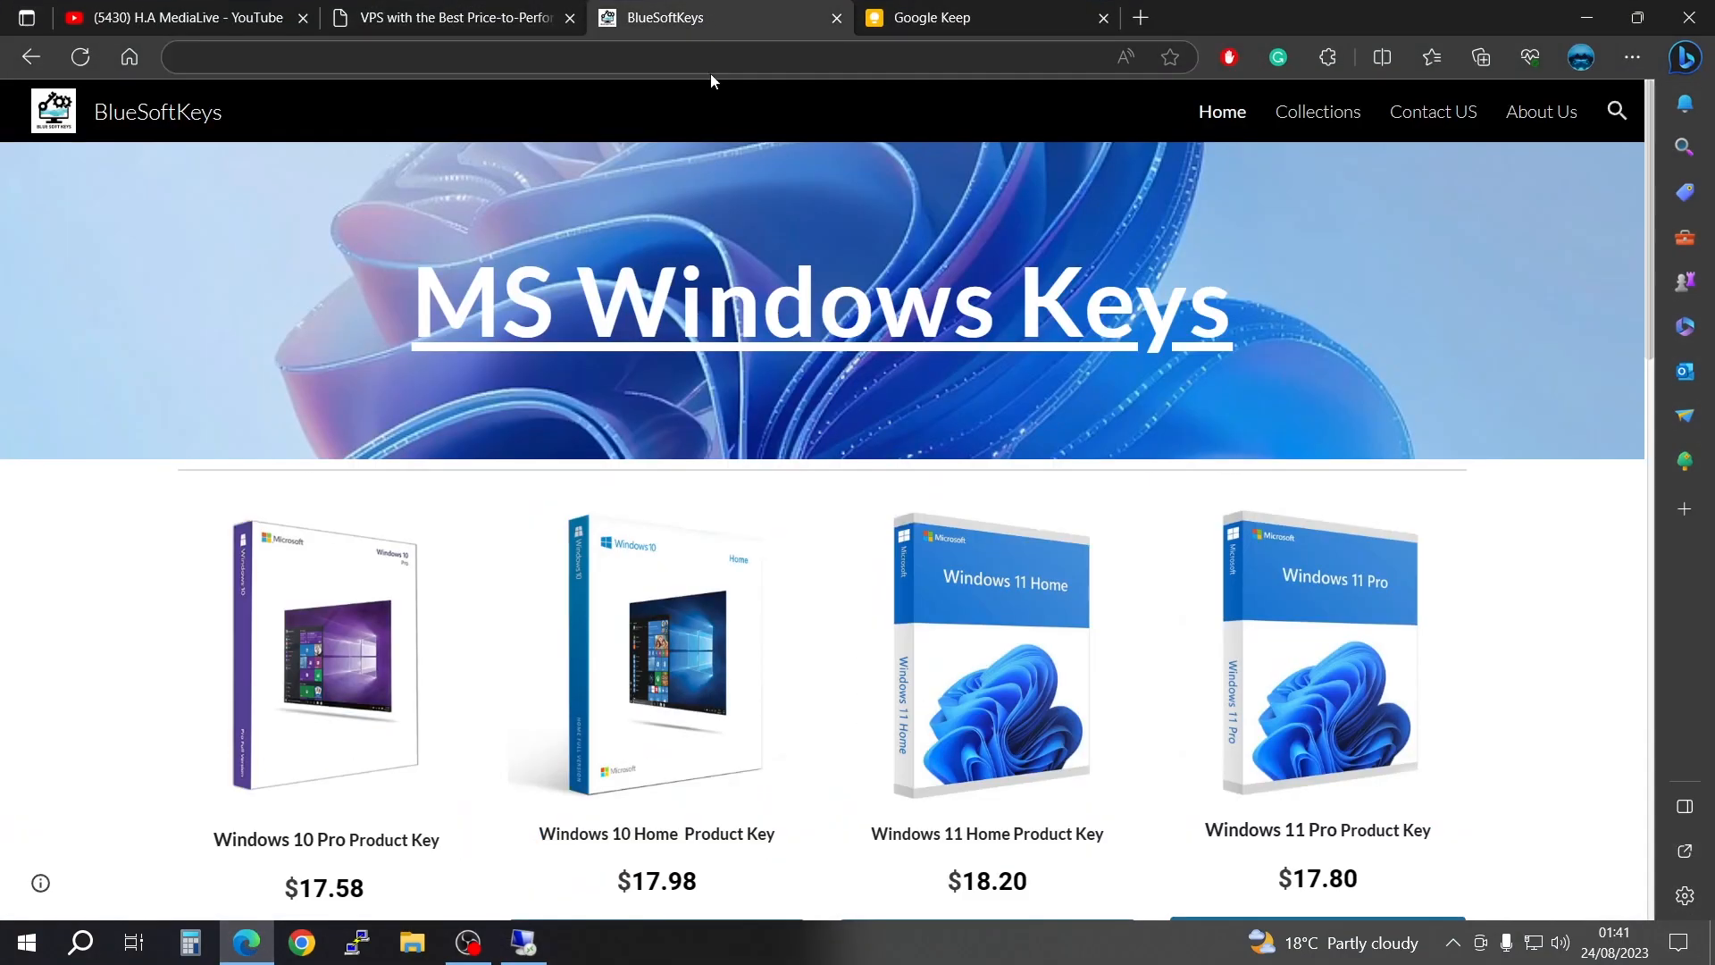
{"action": "left_click", "coordinate": [719, 18]}
{"action": "scroll", "coordinate": [755, 491], "scroll_direction": "down", "scroll_amount": 5}
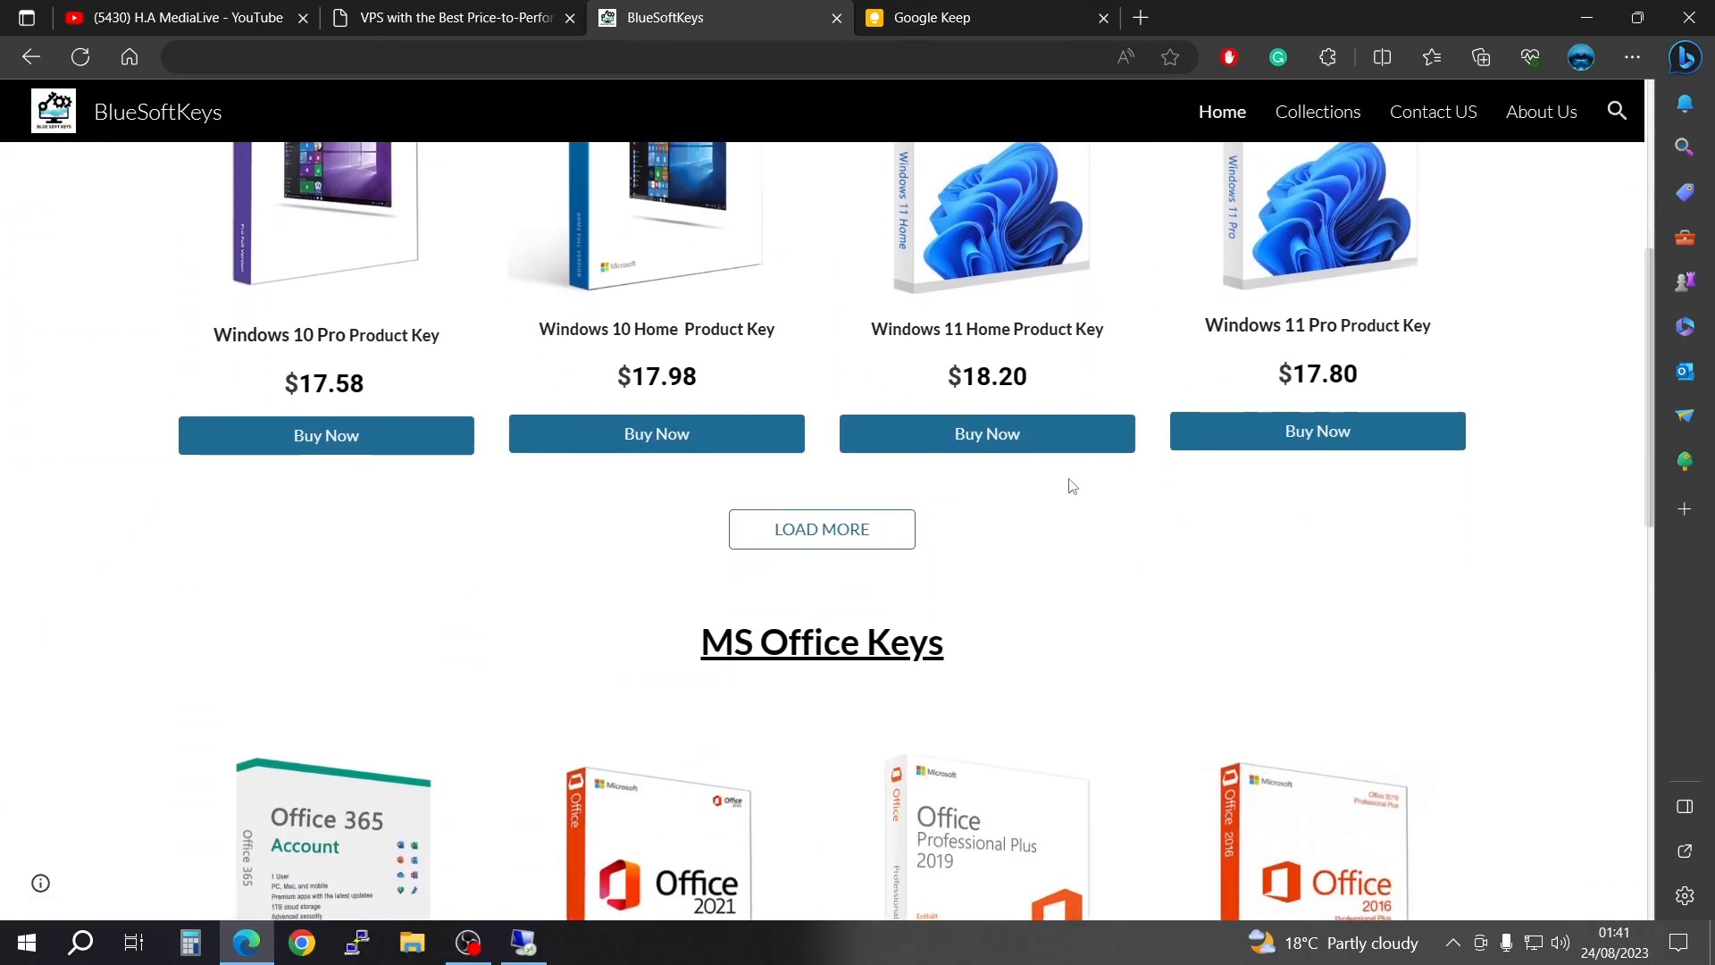
{"action": "scroll", "coordinate": [1057, 426], "scroll_direction": "up", "scroll_amount": 1}
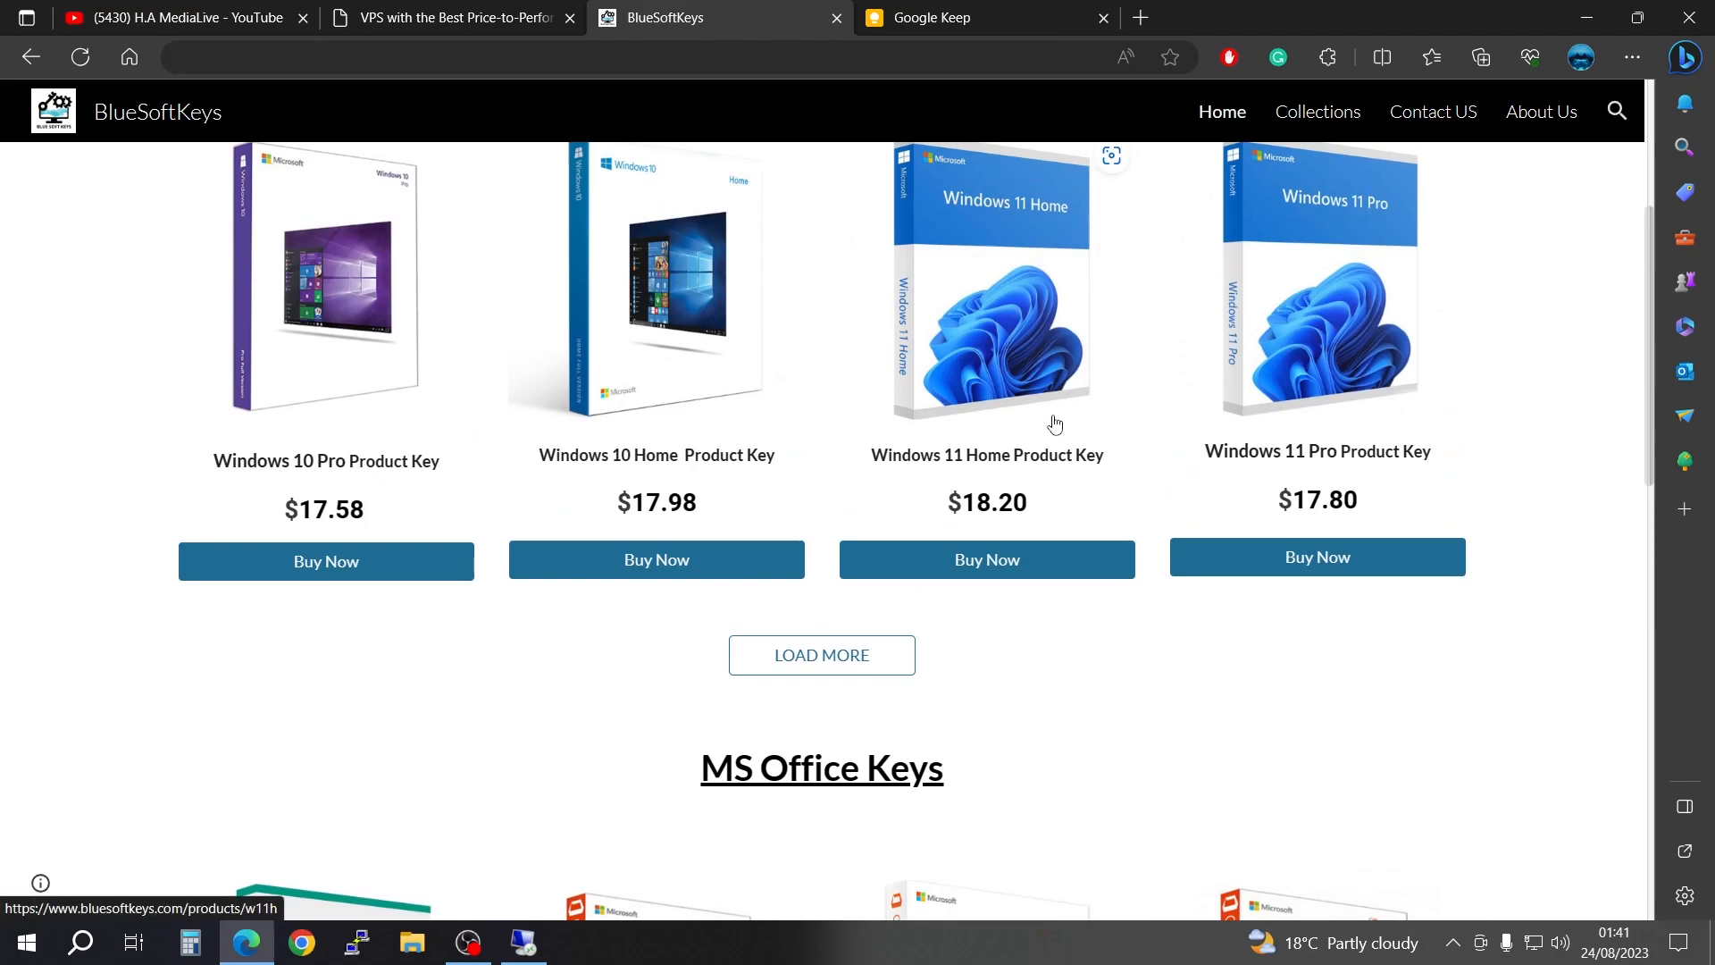
{"action": "scroll", "coordinate": [908, 290], "scroll_direction": "up", "scroll_amount": 3}
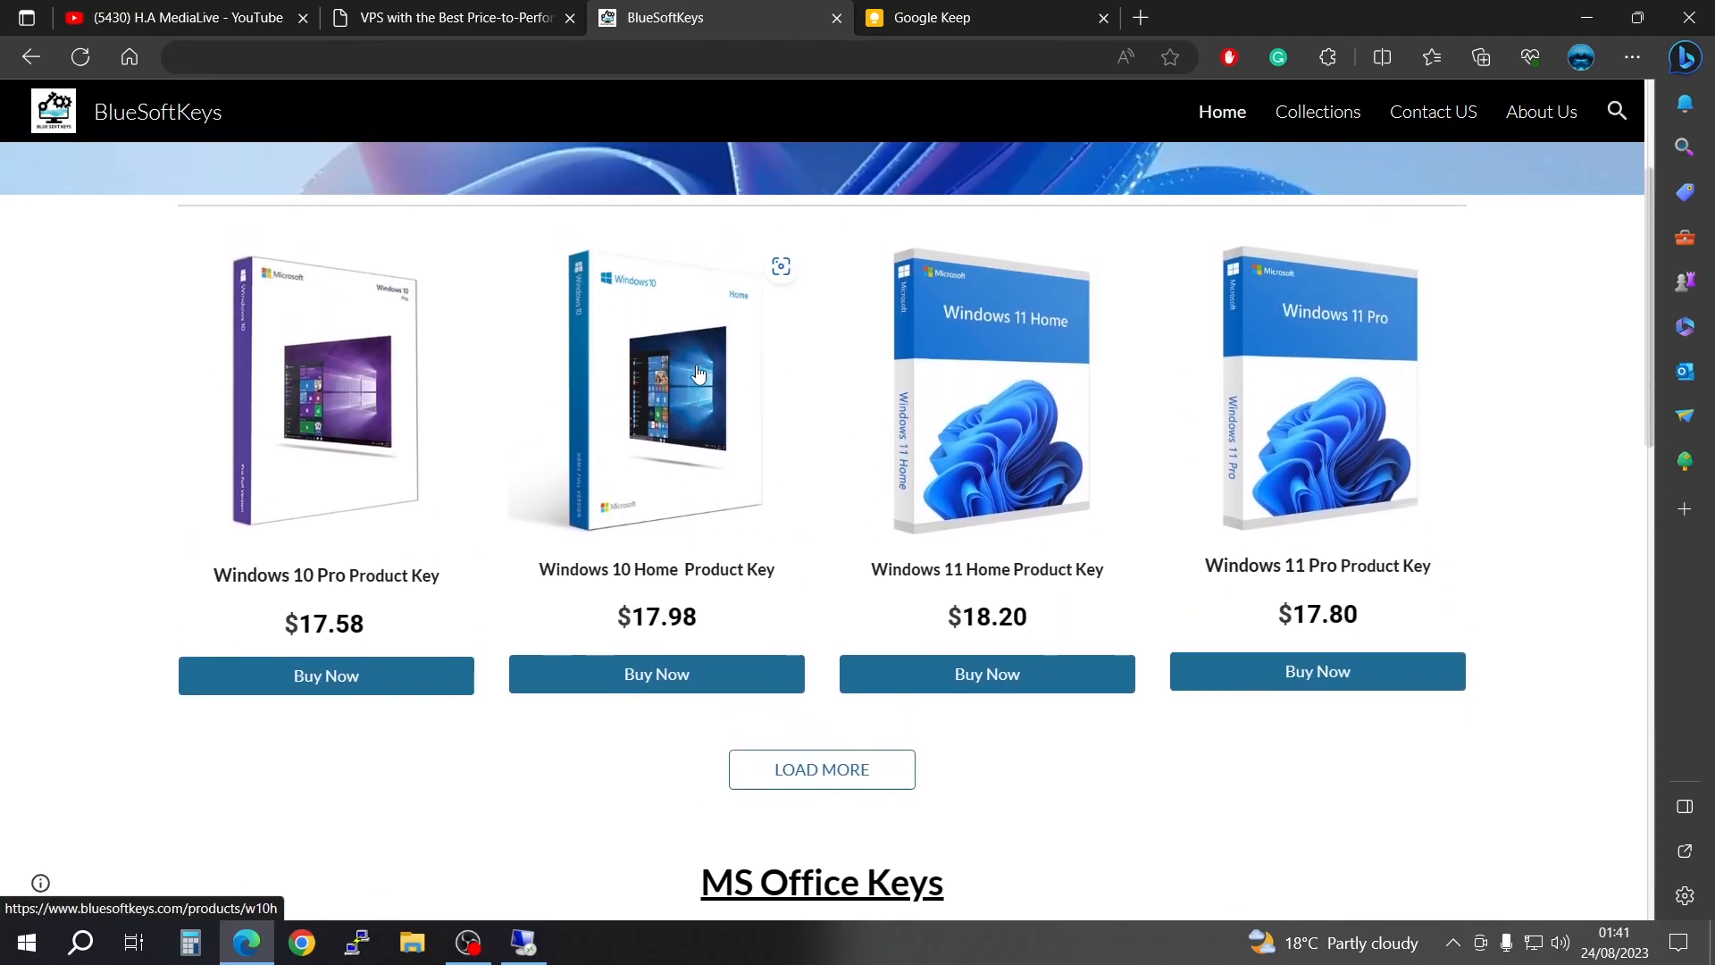
Step: Open Software Downloads in the Files collection of BlueSoftKeys and start downloading WinSCP
{"action": "left_click", "coordinate": [1324, 116]}
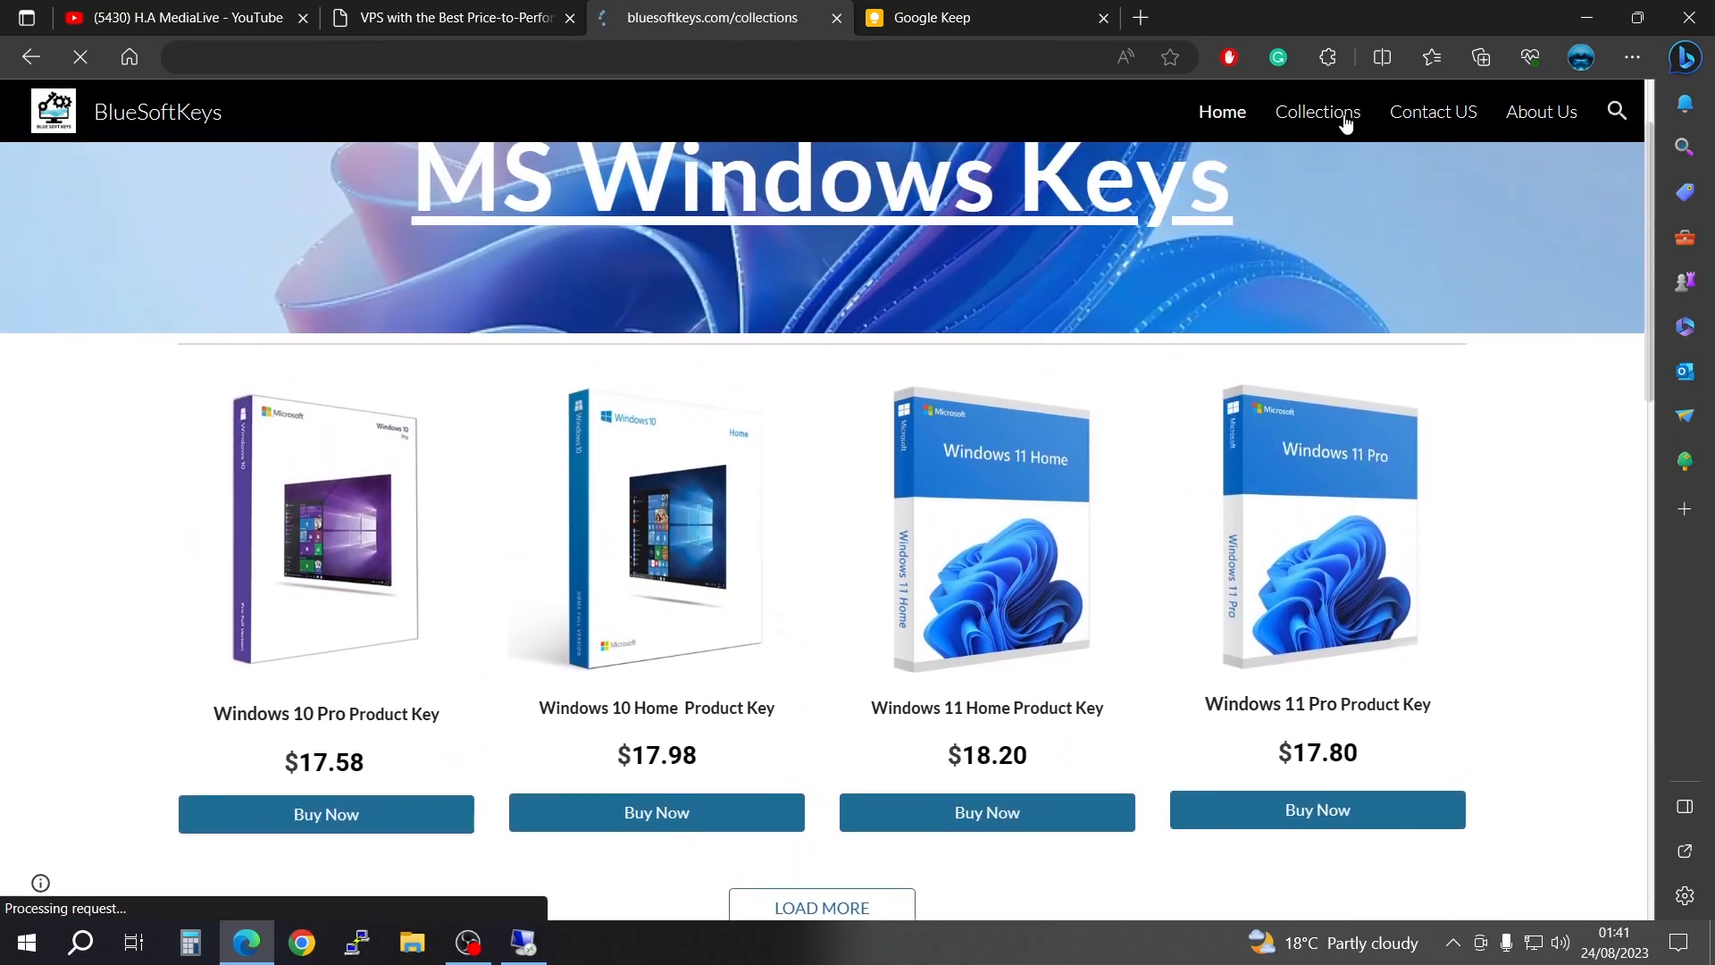
{"action": "scroll", "coordinate": [1001, 384], "scroll_direction": "down", "scroll_amount": 3}
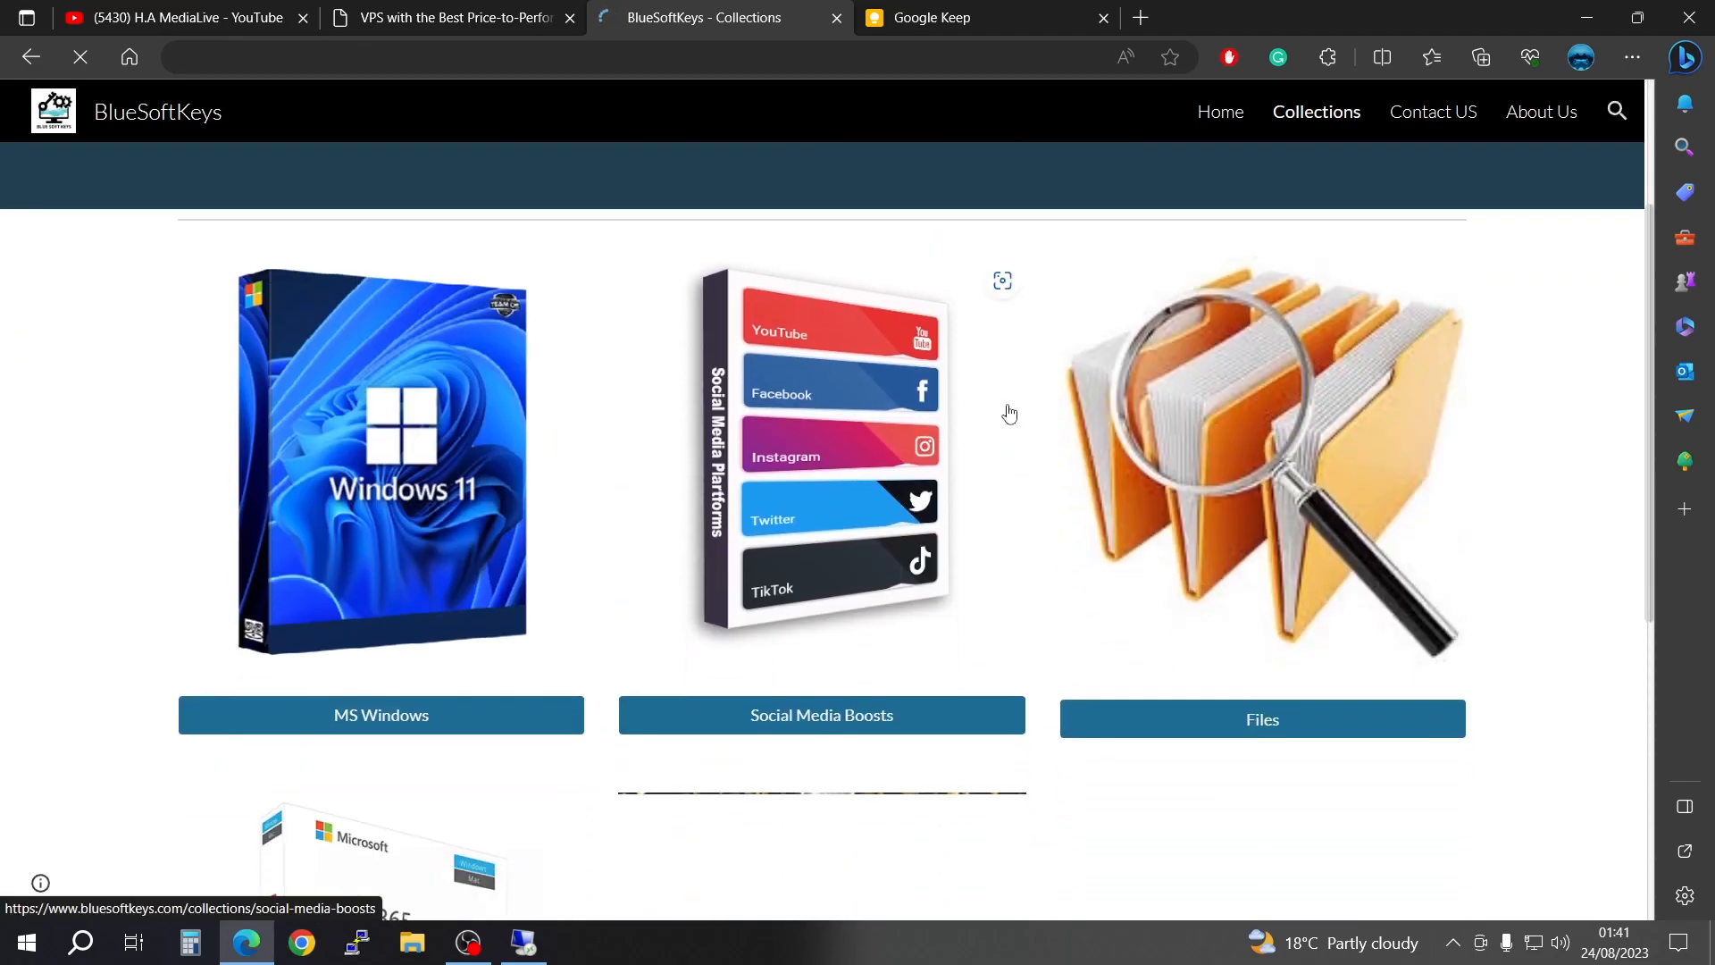
{"action": "left_click", "coordinate": [1290, 472]}
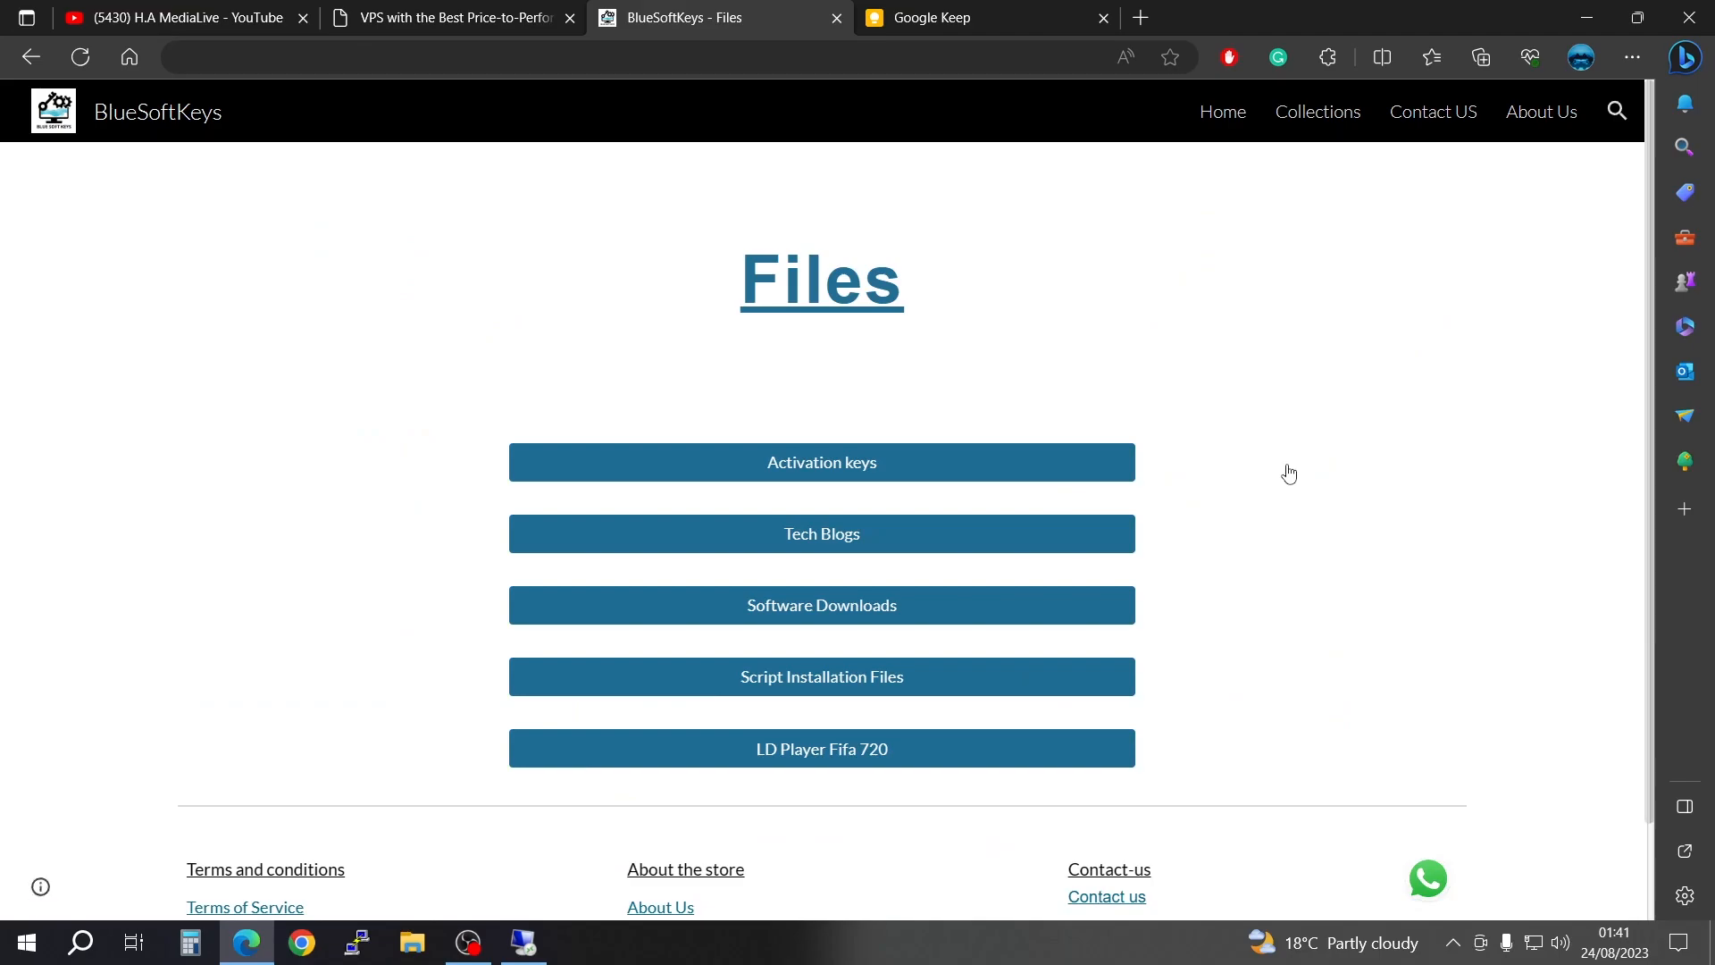
{"action": "left_click", "coordinate": [830, 620]}
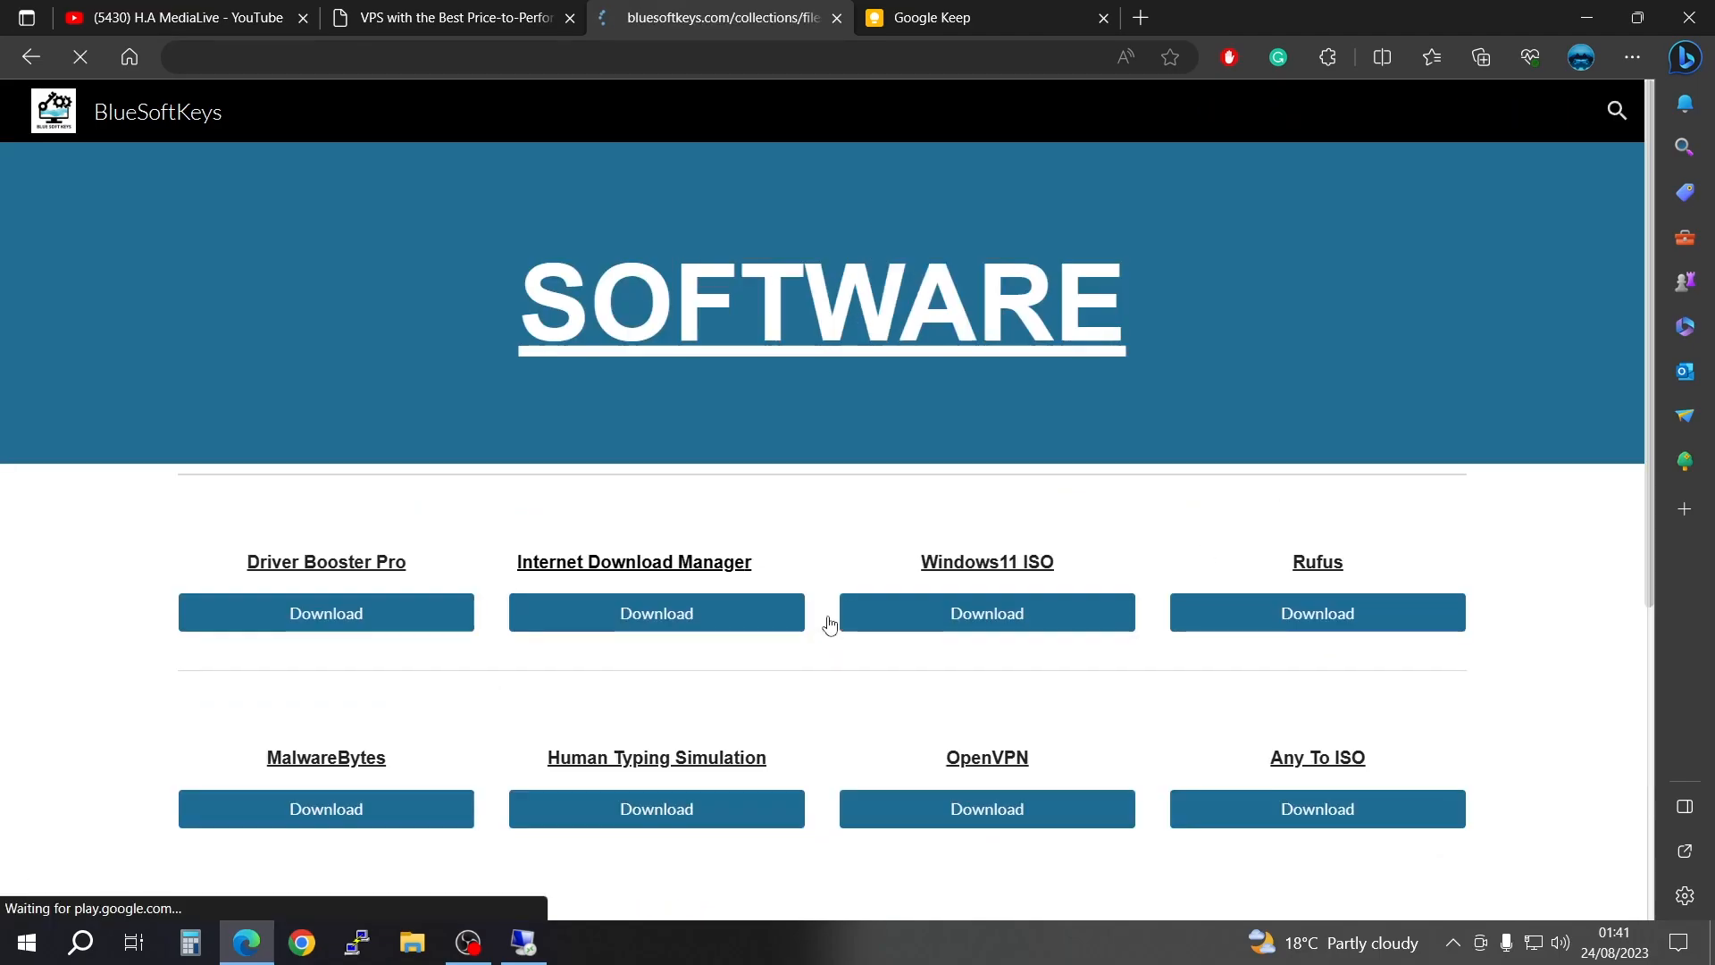
{"action": "scroll", "coordinate": [829, 626], "scroll_direction": "down", "scroll_amount": 10}
{"action": "scroll", "coordinate": [829, 640], "scroll_direction": "down", "scroll_amount": 8}
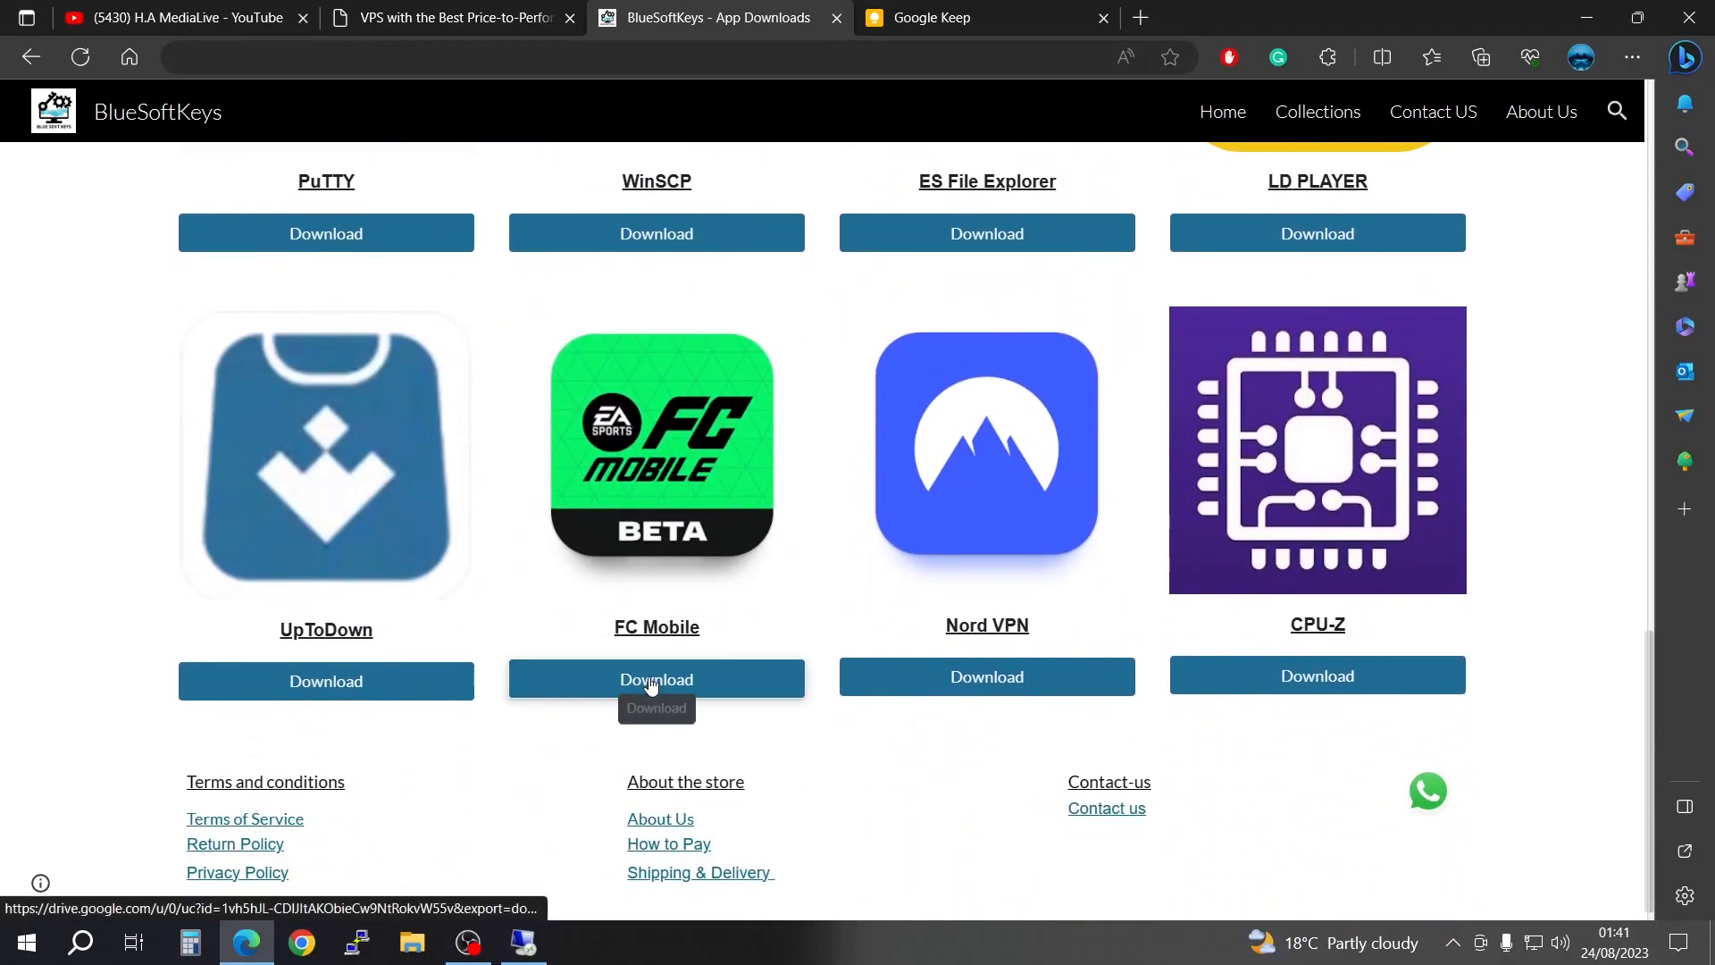
{"action": "scroll", "coordinate": [651, 684], "scroll_direction": "up", "scroll_amount": 4}
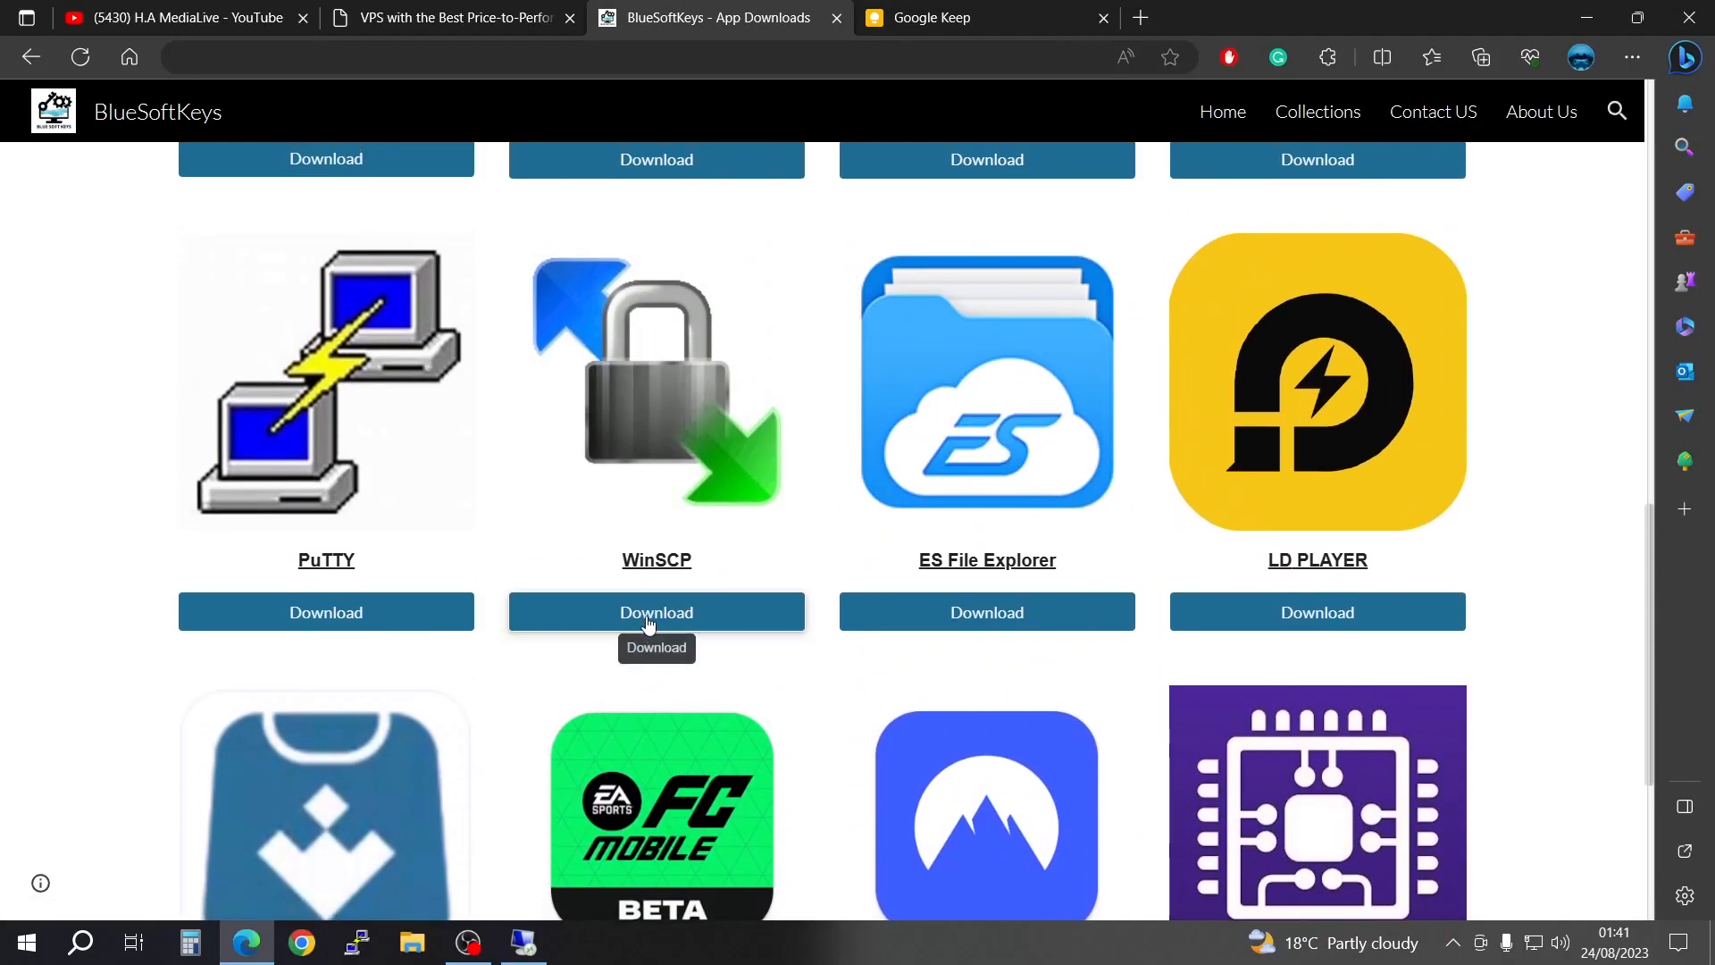
{"action": "left_click", "coordinate": [676, 614]}
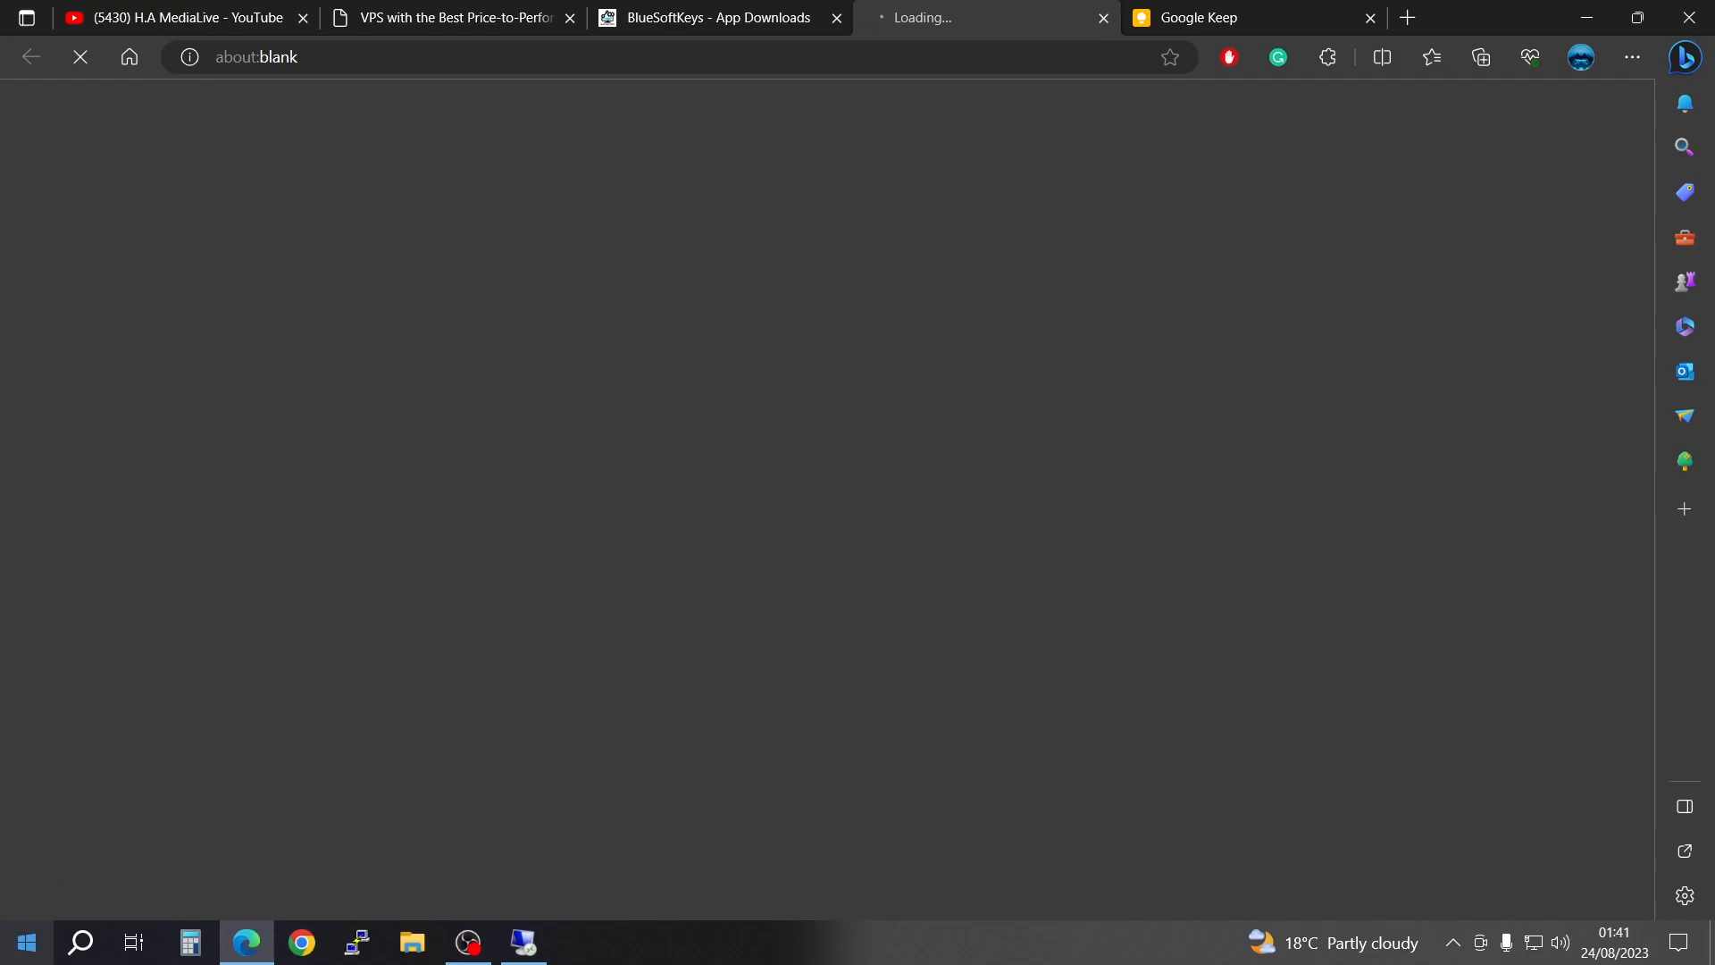
Step: Return to the App Downloads page and cancel the WinSCP.iso download
{"action": "left_click", "coordinate": [8, 952]}
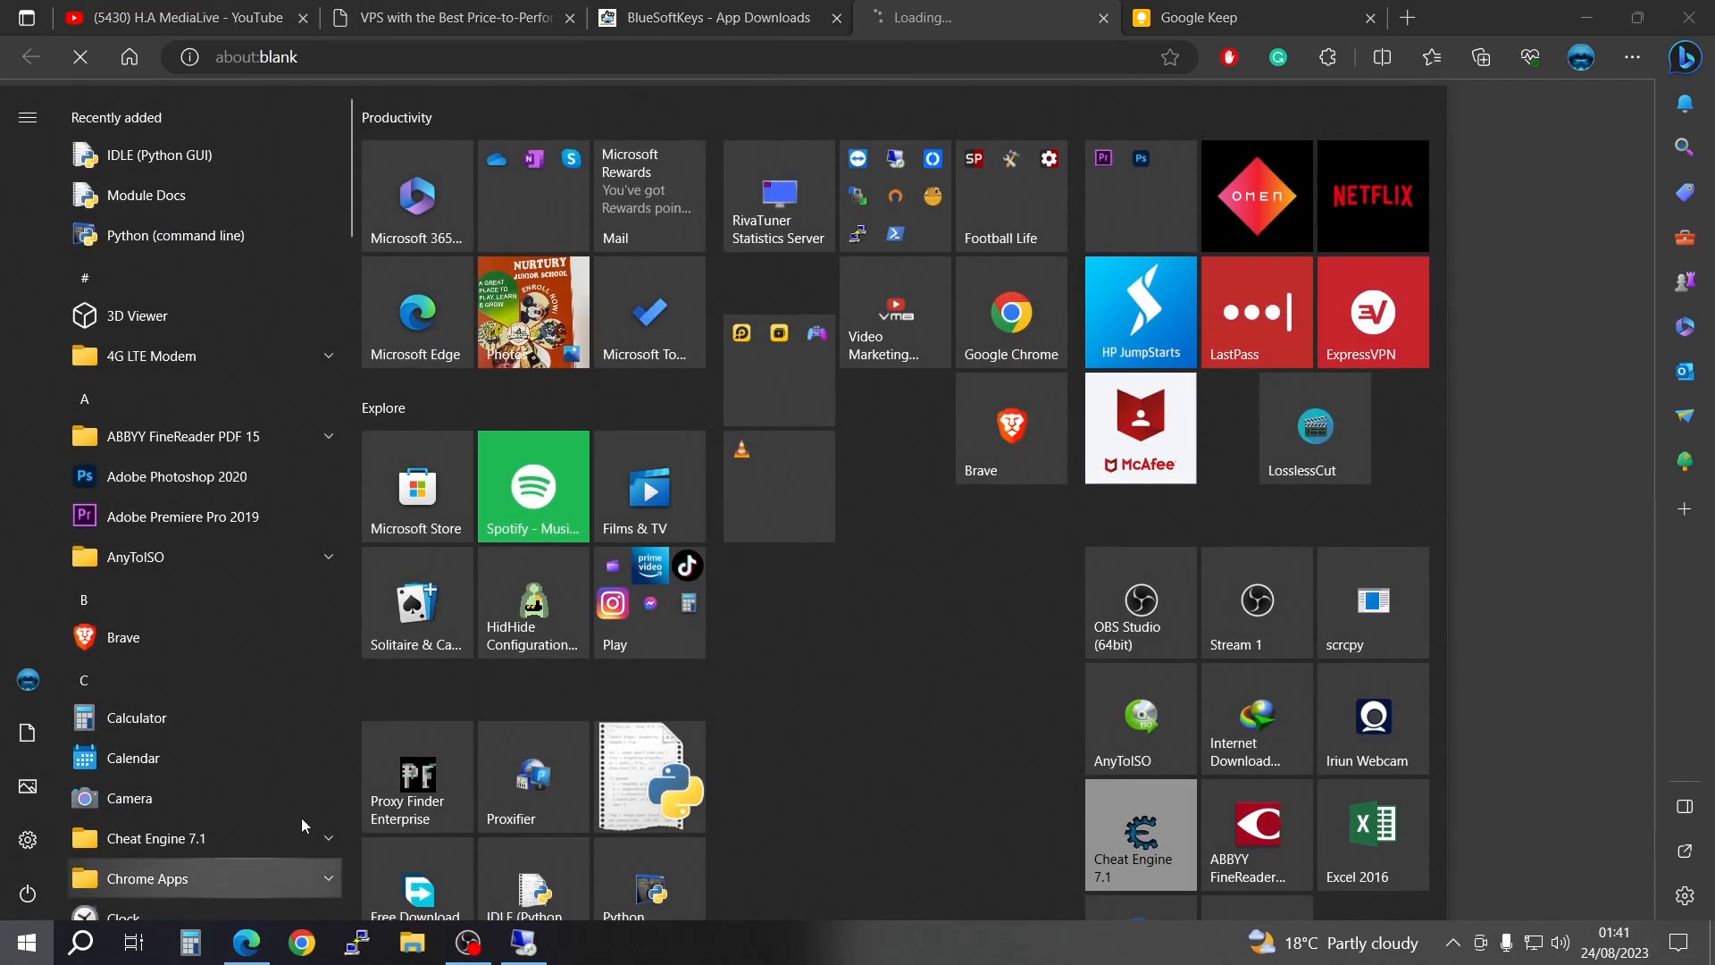
{"action": "left_click", "coordinate": [900, 214]}
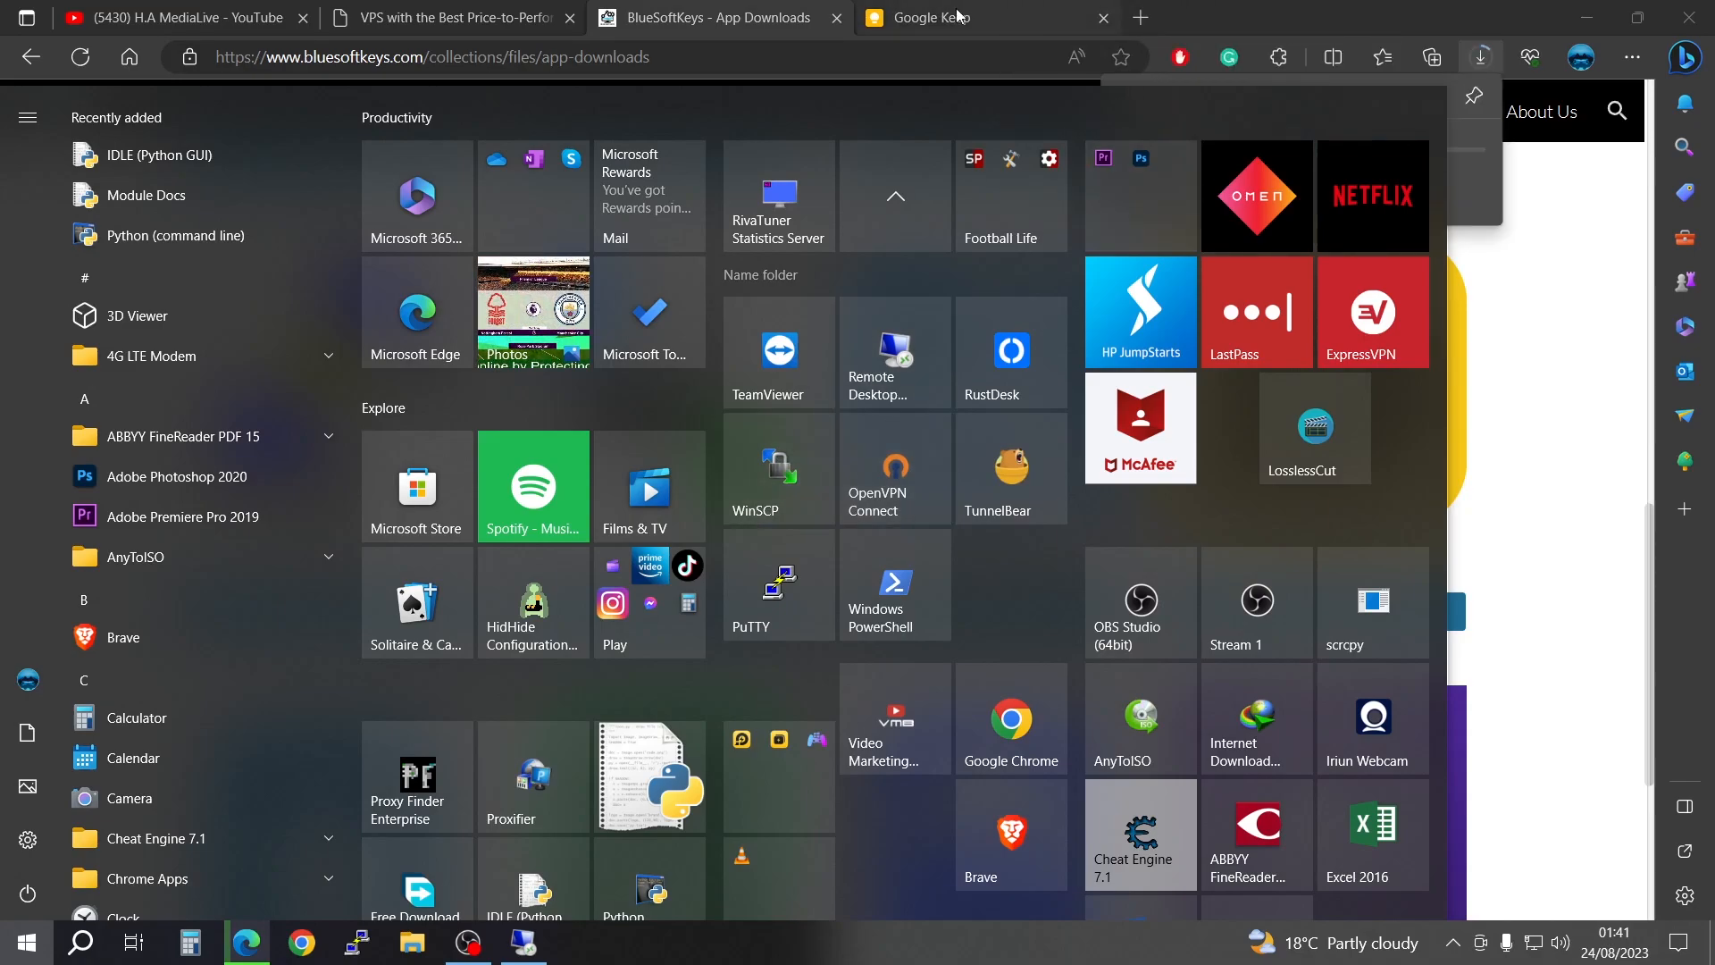
{"action": "left_click", "coordinate": [742, 11]}
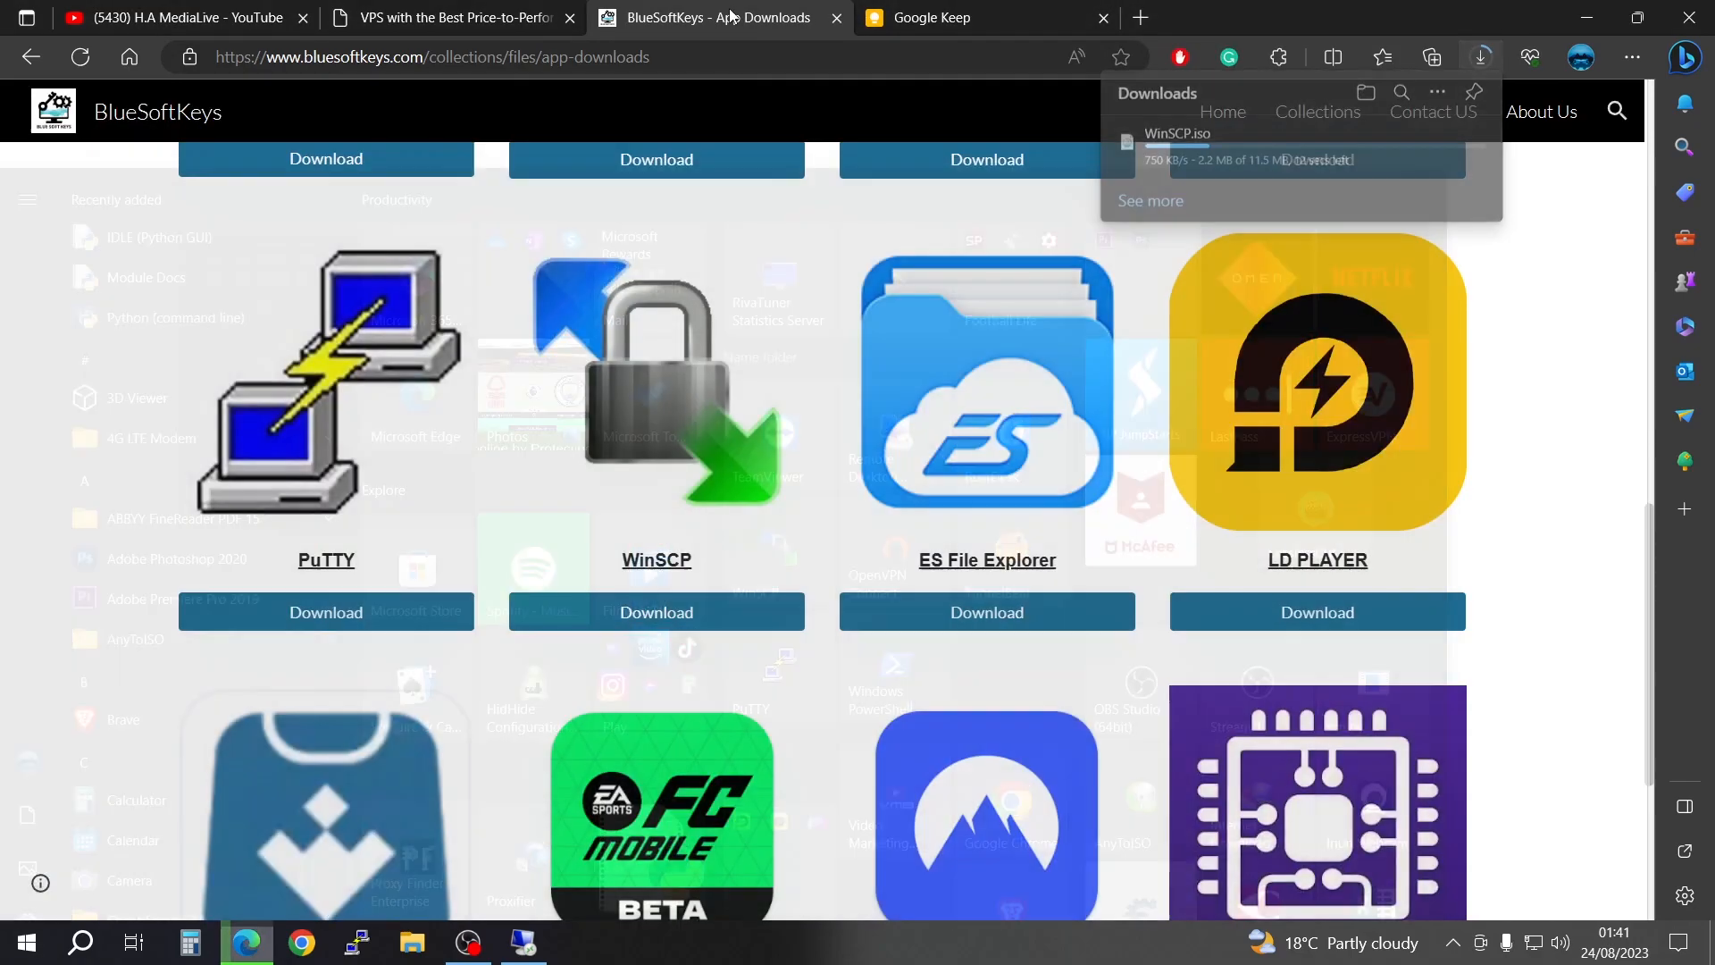
{"action": "left_click", "coordinate": [1485, 62]}
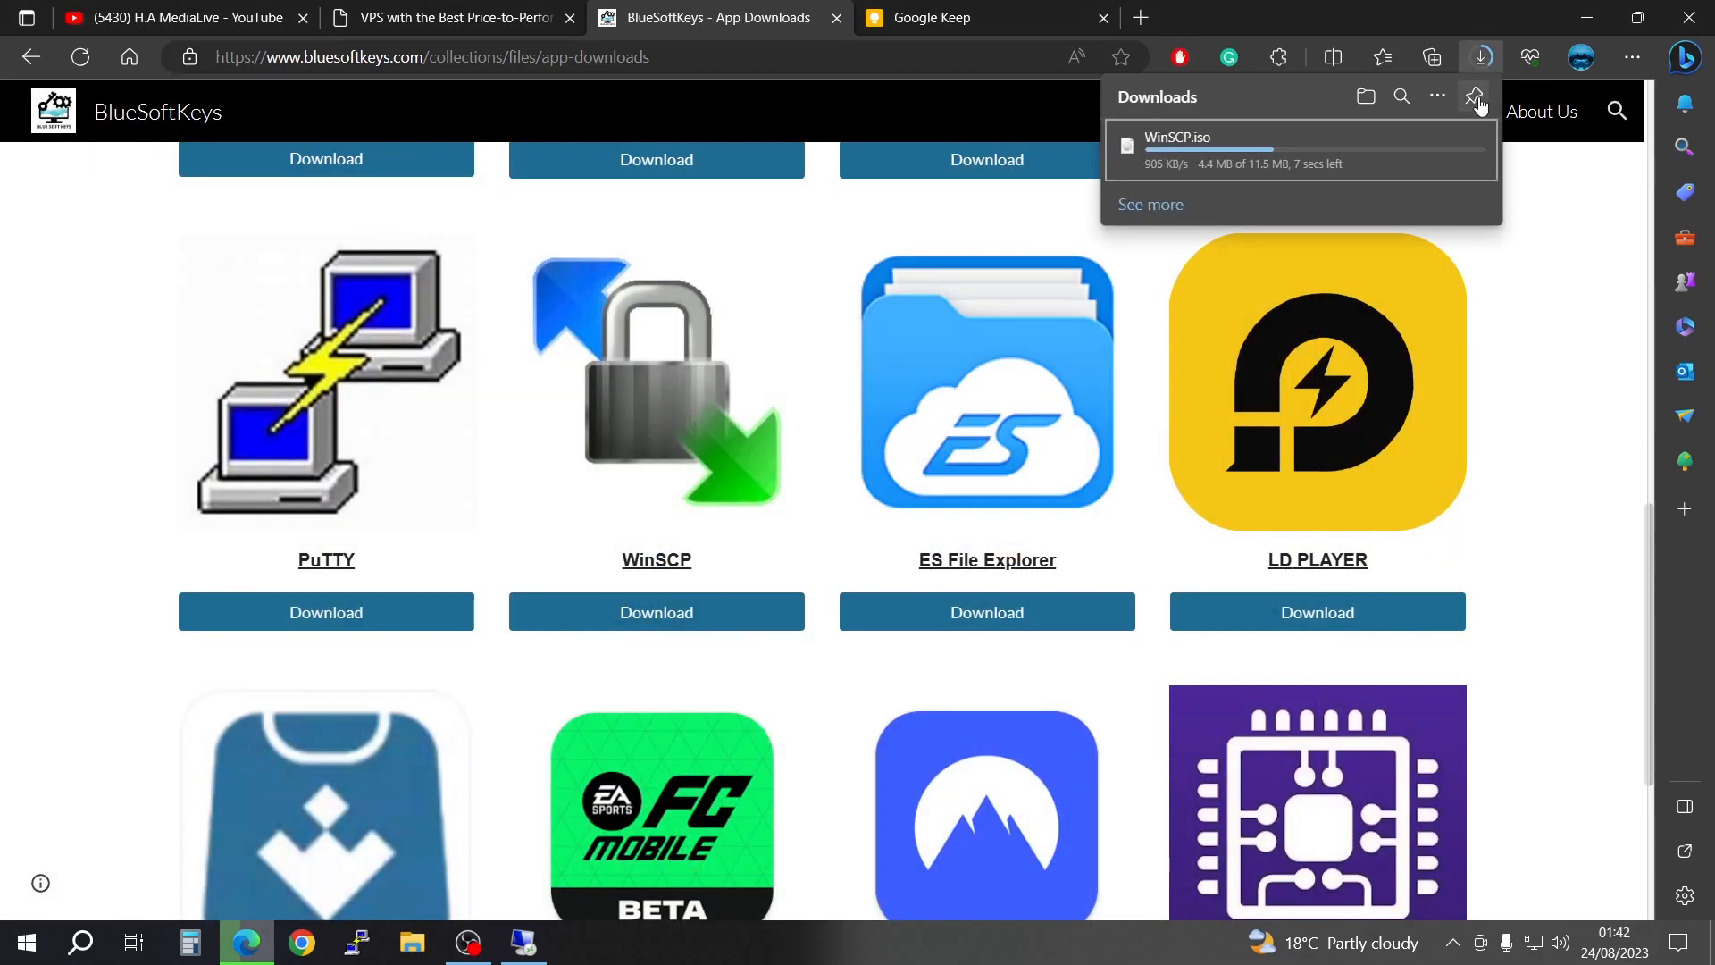
{"action": "left_click", "coordinate": [1415, 154]}
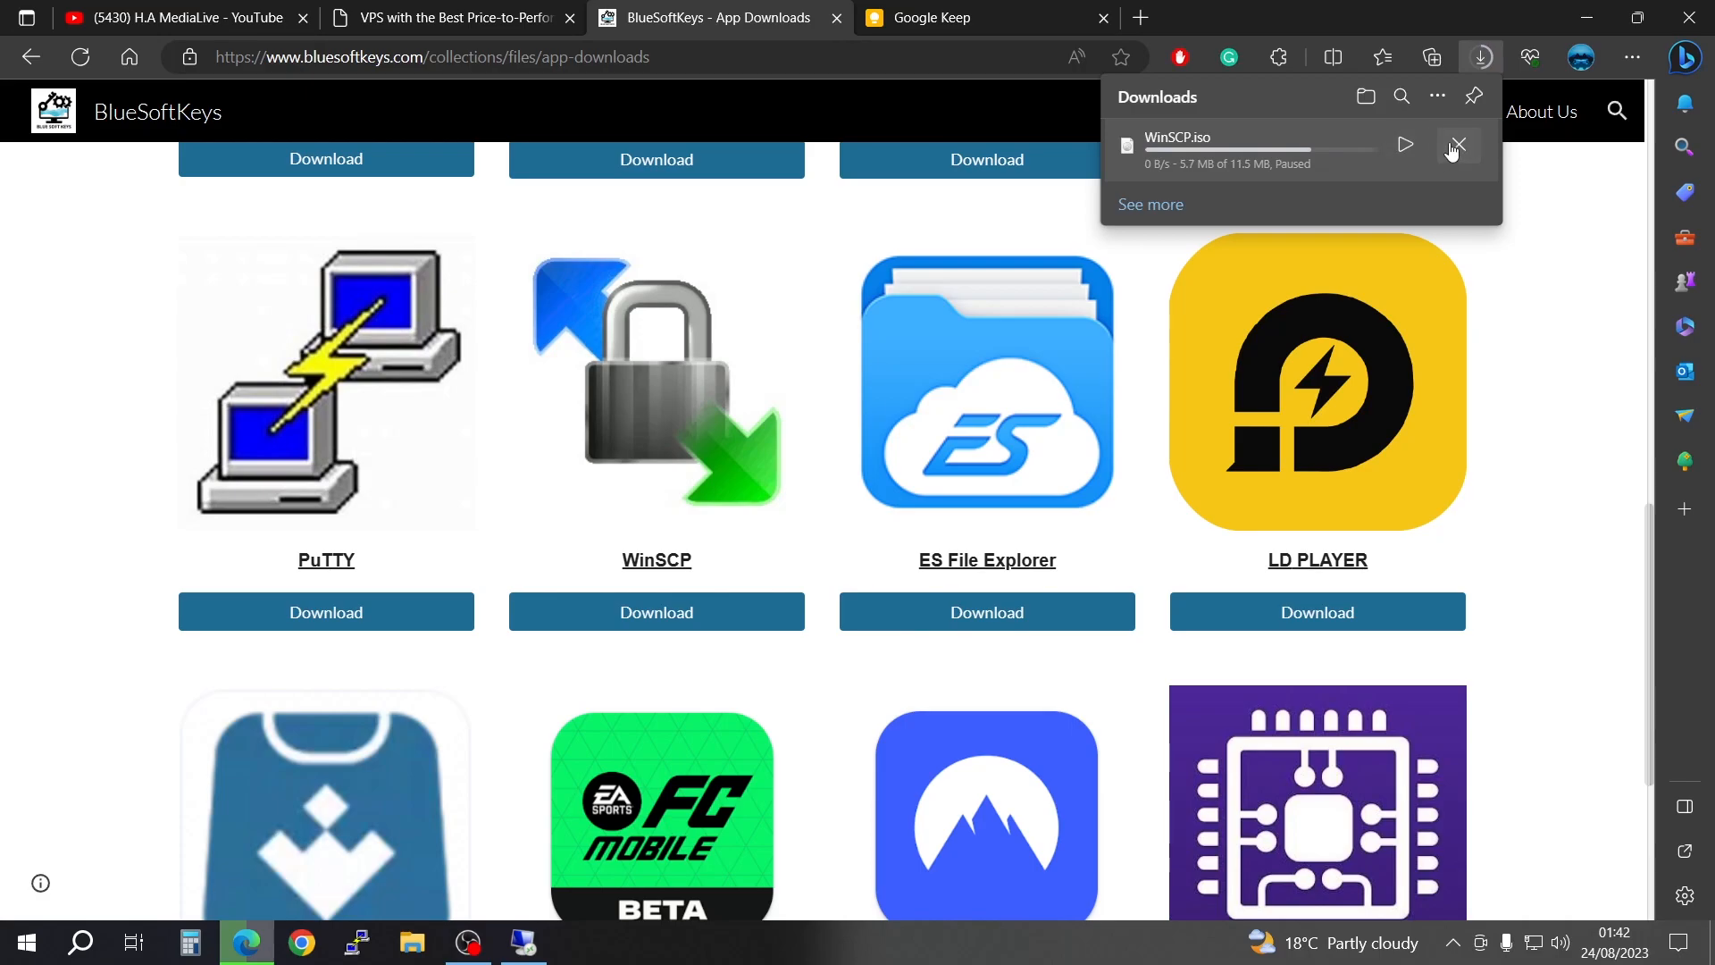
{"action": "left_click", "coordinate": [1459, 144]}
Step: Launch the installed WinSCP and get a blank New Site login ready for its host name
{"action": "left_click", "coordinate": [5, 958]}
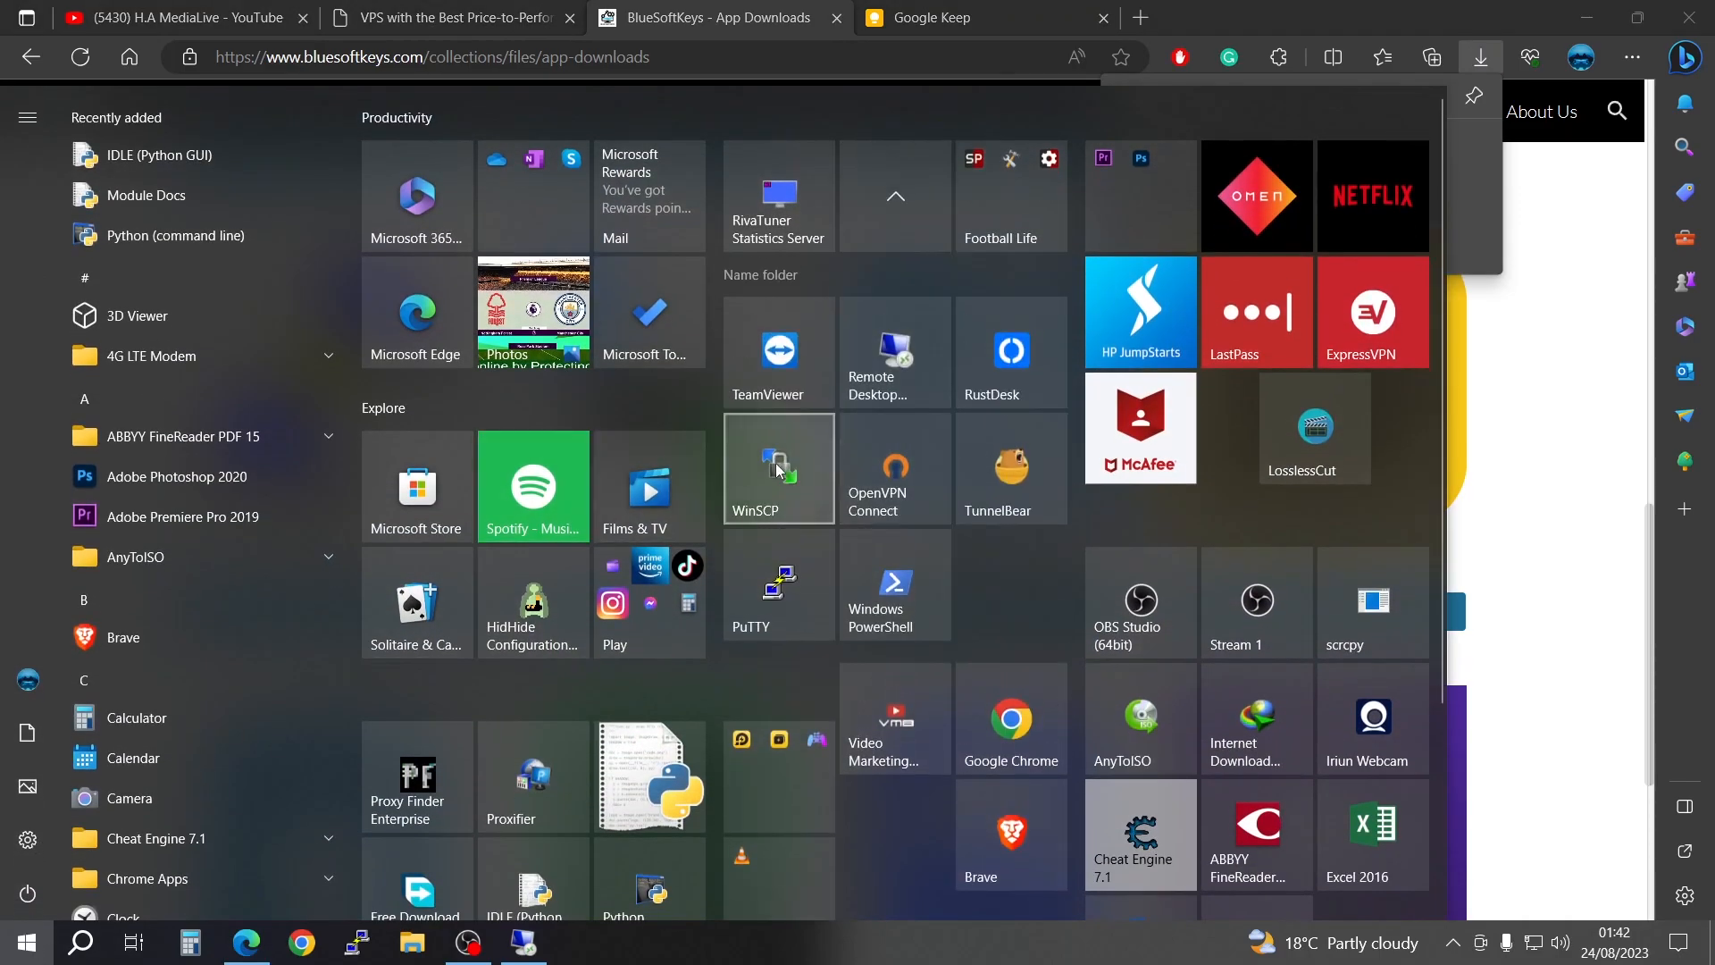
{"action": "left_click", "coordinate": [773, 463]}
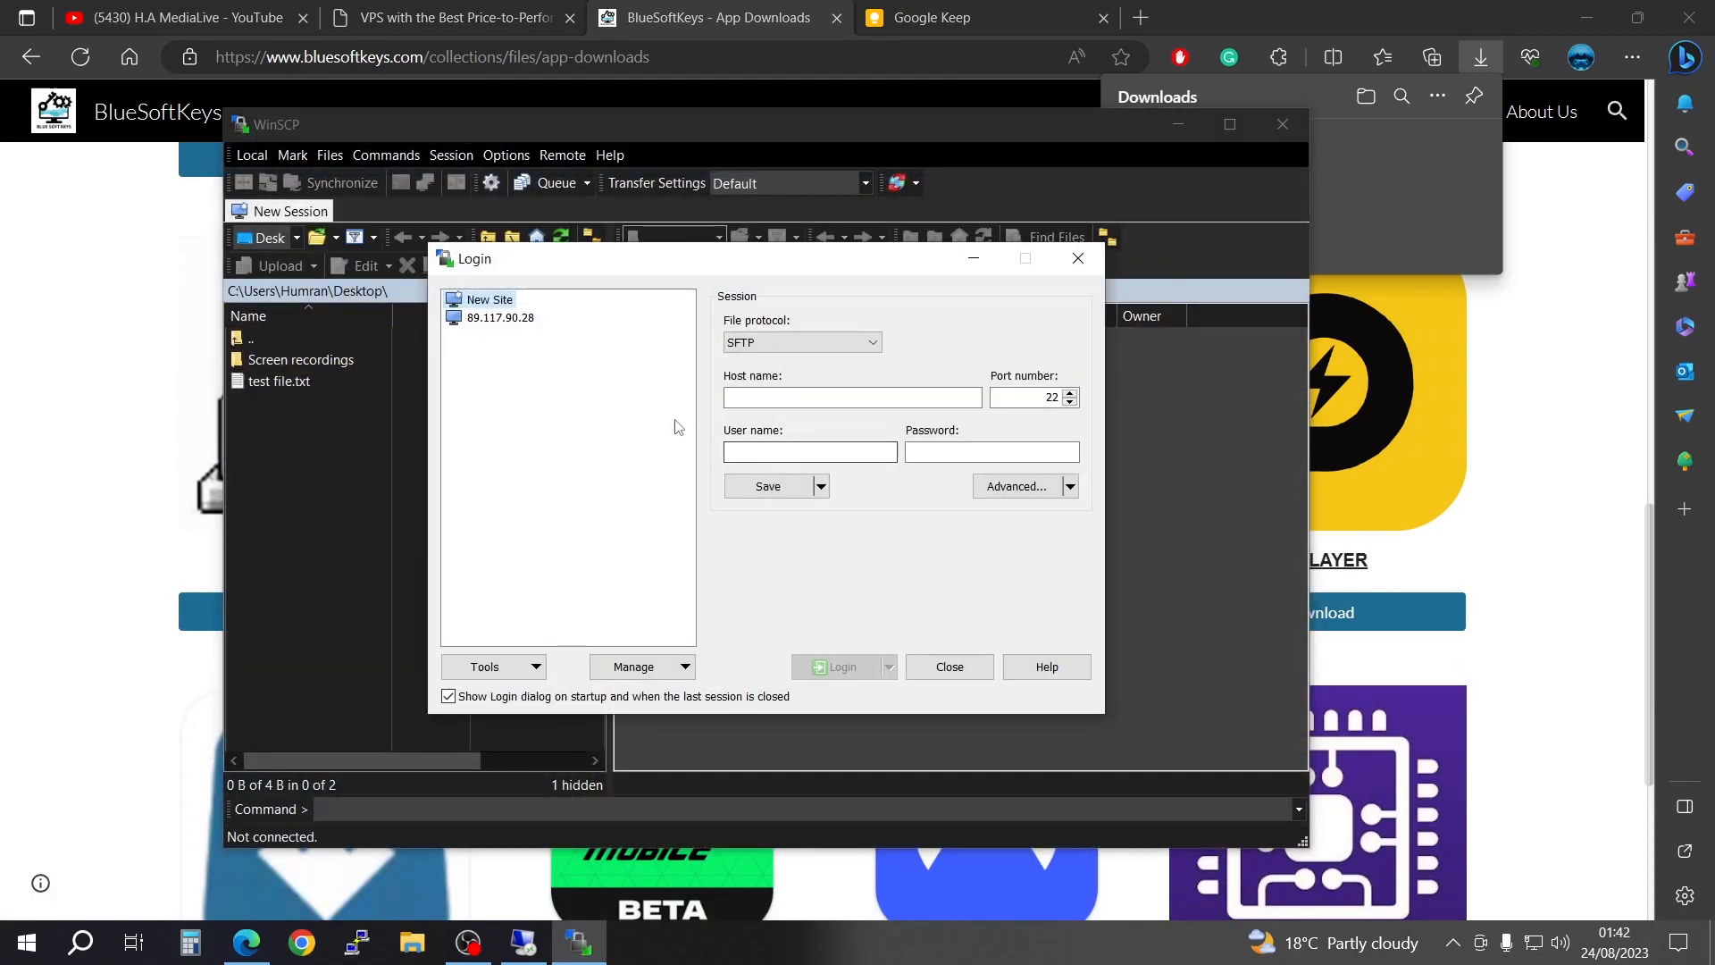
{"action": "left_click", "coordinate": [525, 327]}
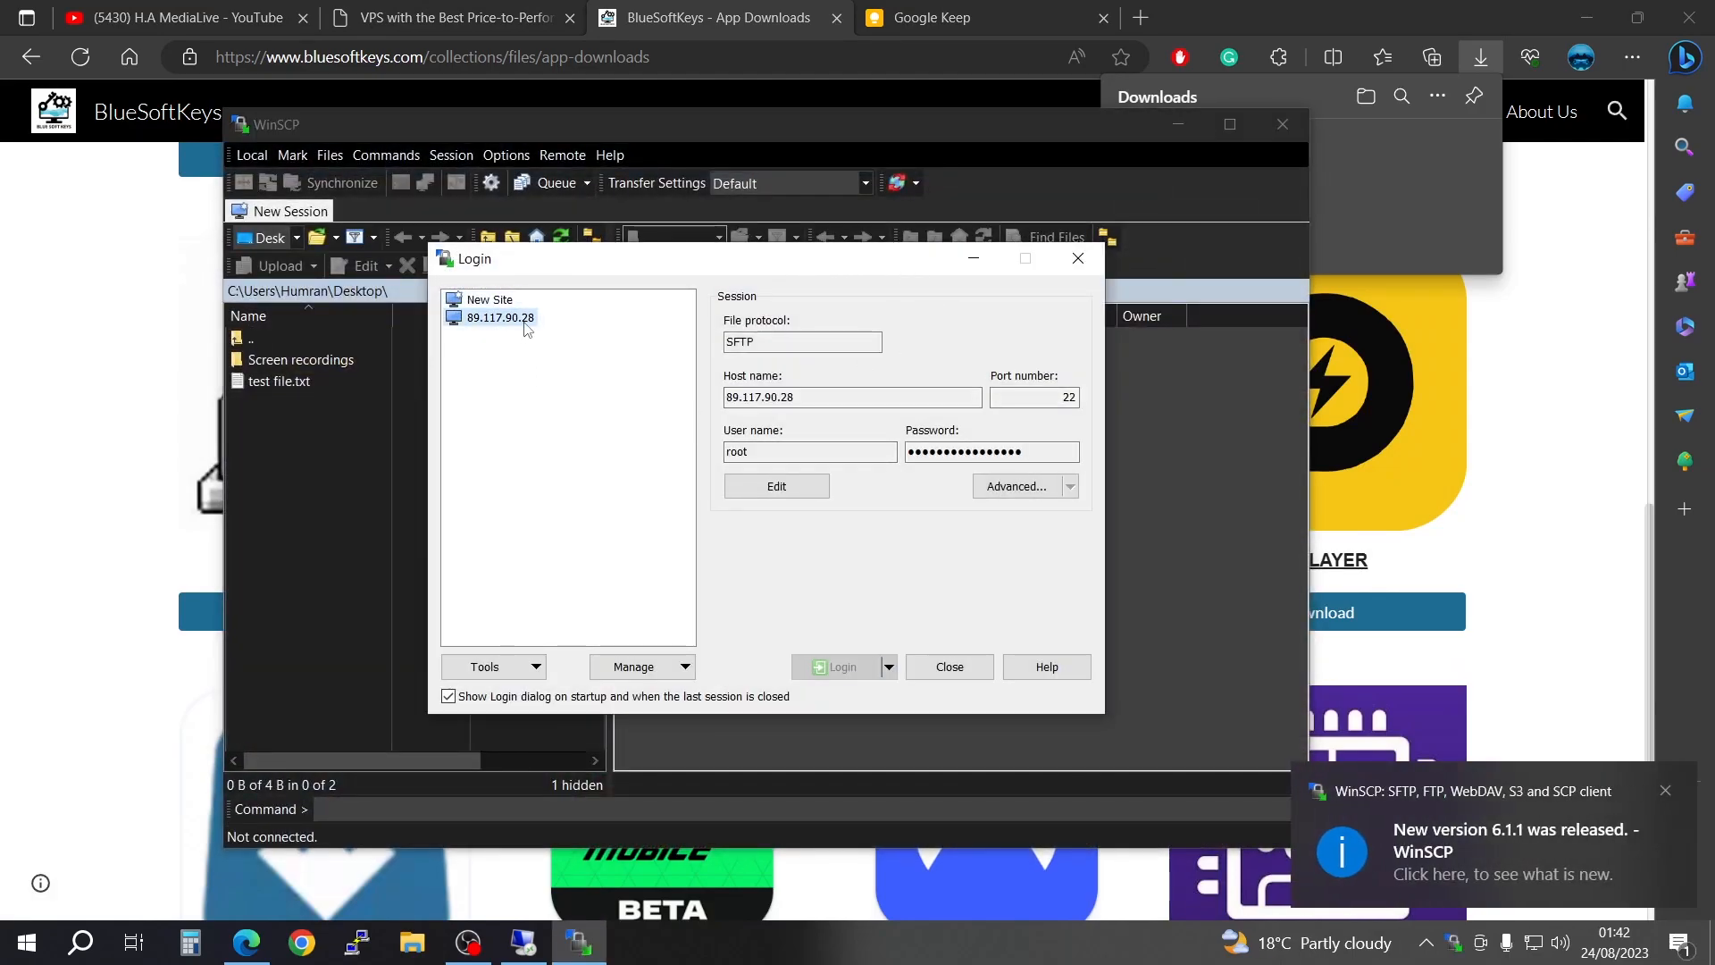
{"action": "key", "text": "Tab"}
{"action": "key", "text": "Tab"}
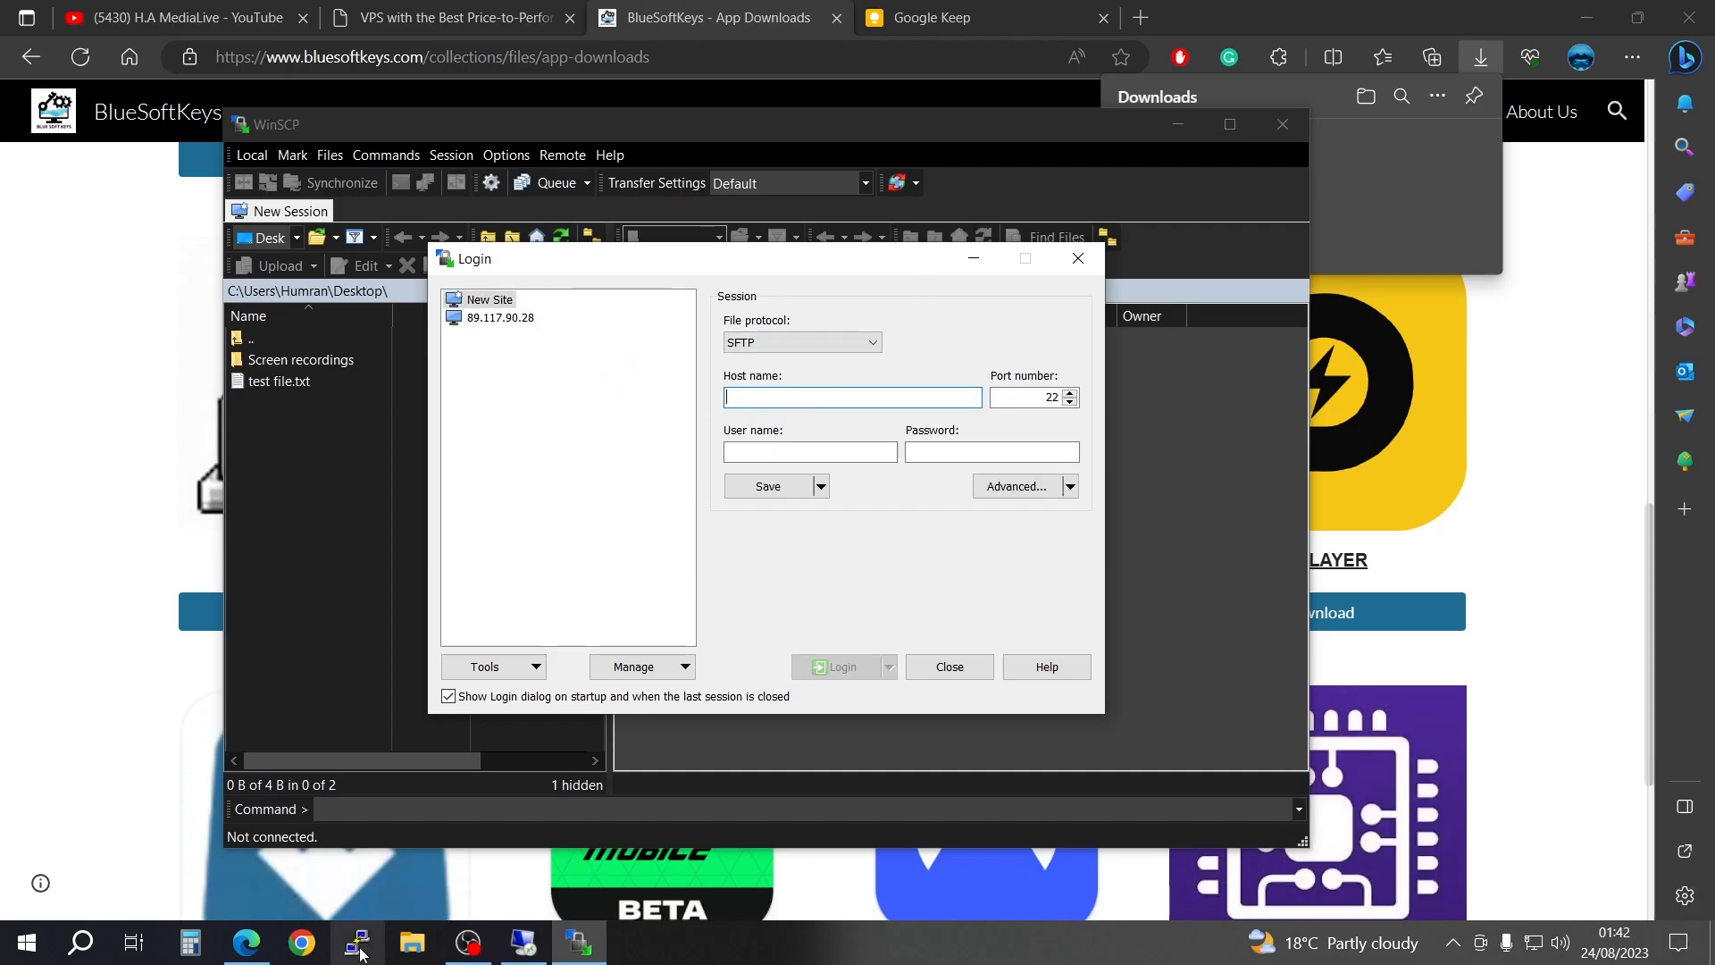
Step: Load the saved session 45.147.98.203 in PuTTY, copy its host address and close PuTTY
{"action": "left_click", "coordinate": [360, 949]}
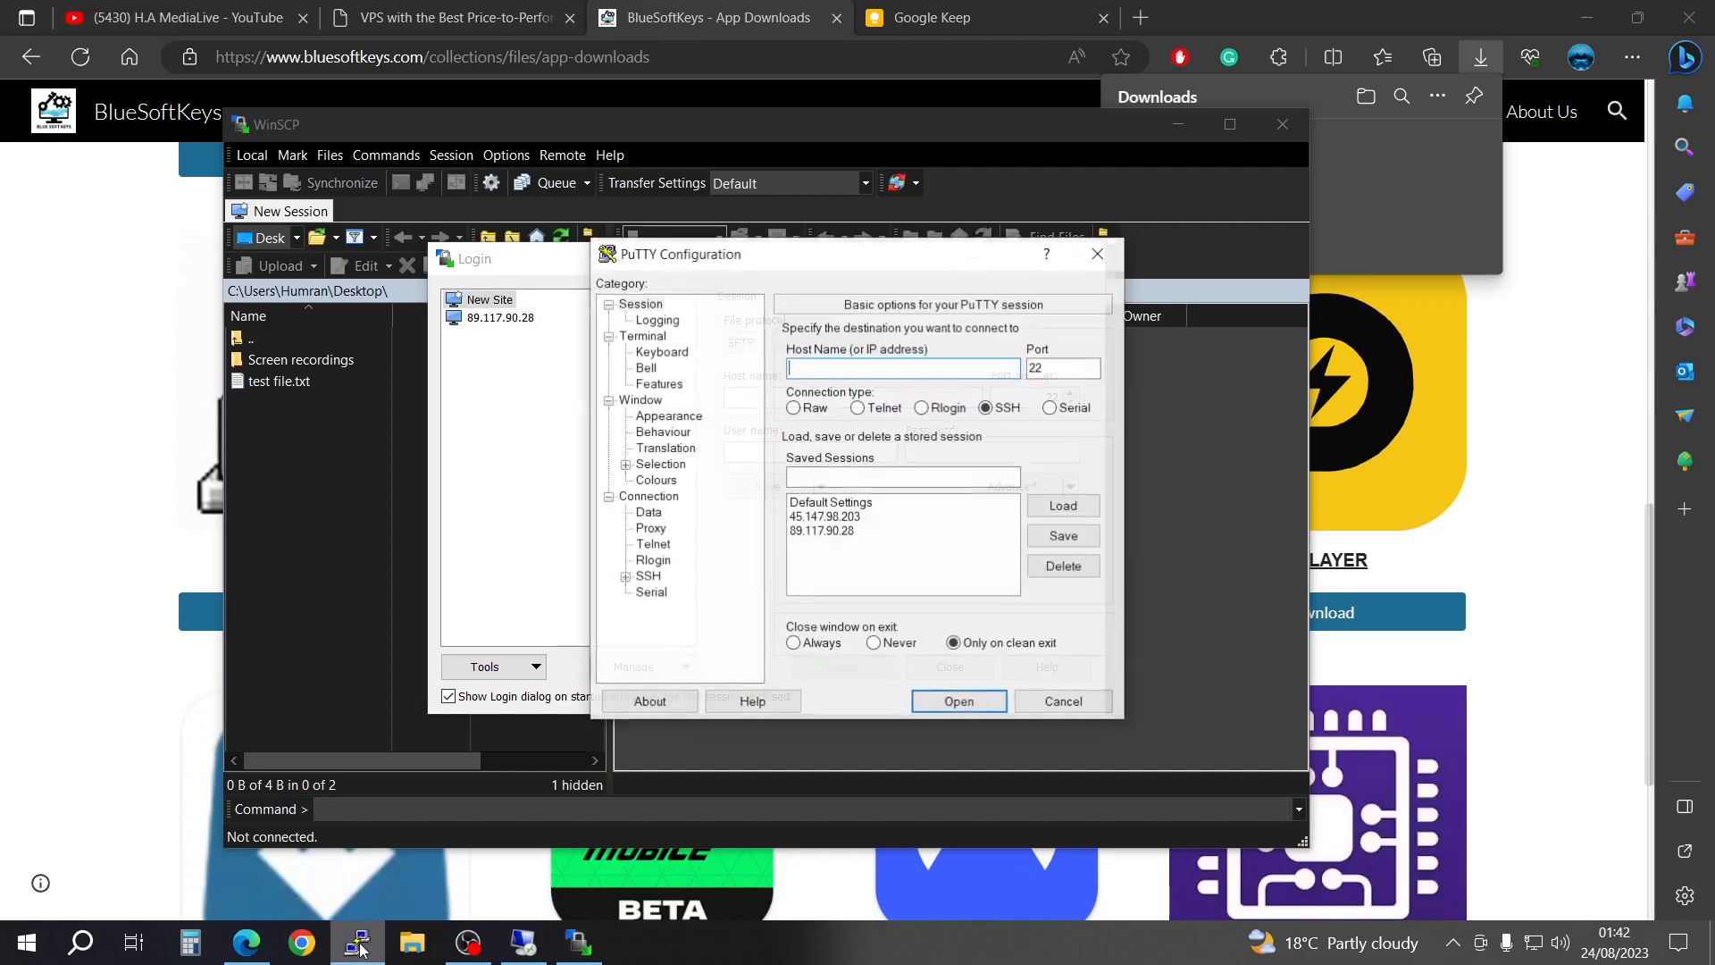
{"action": "left_click", "coordinate": [827, 518]}
{"action": "left_click", "coordinate": [1067, 507]}
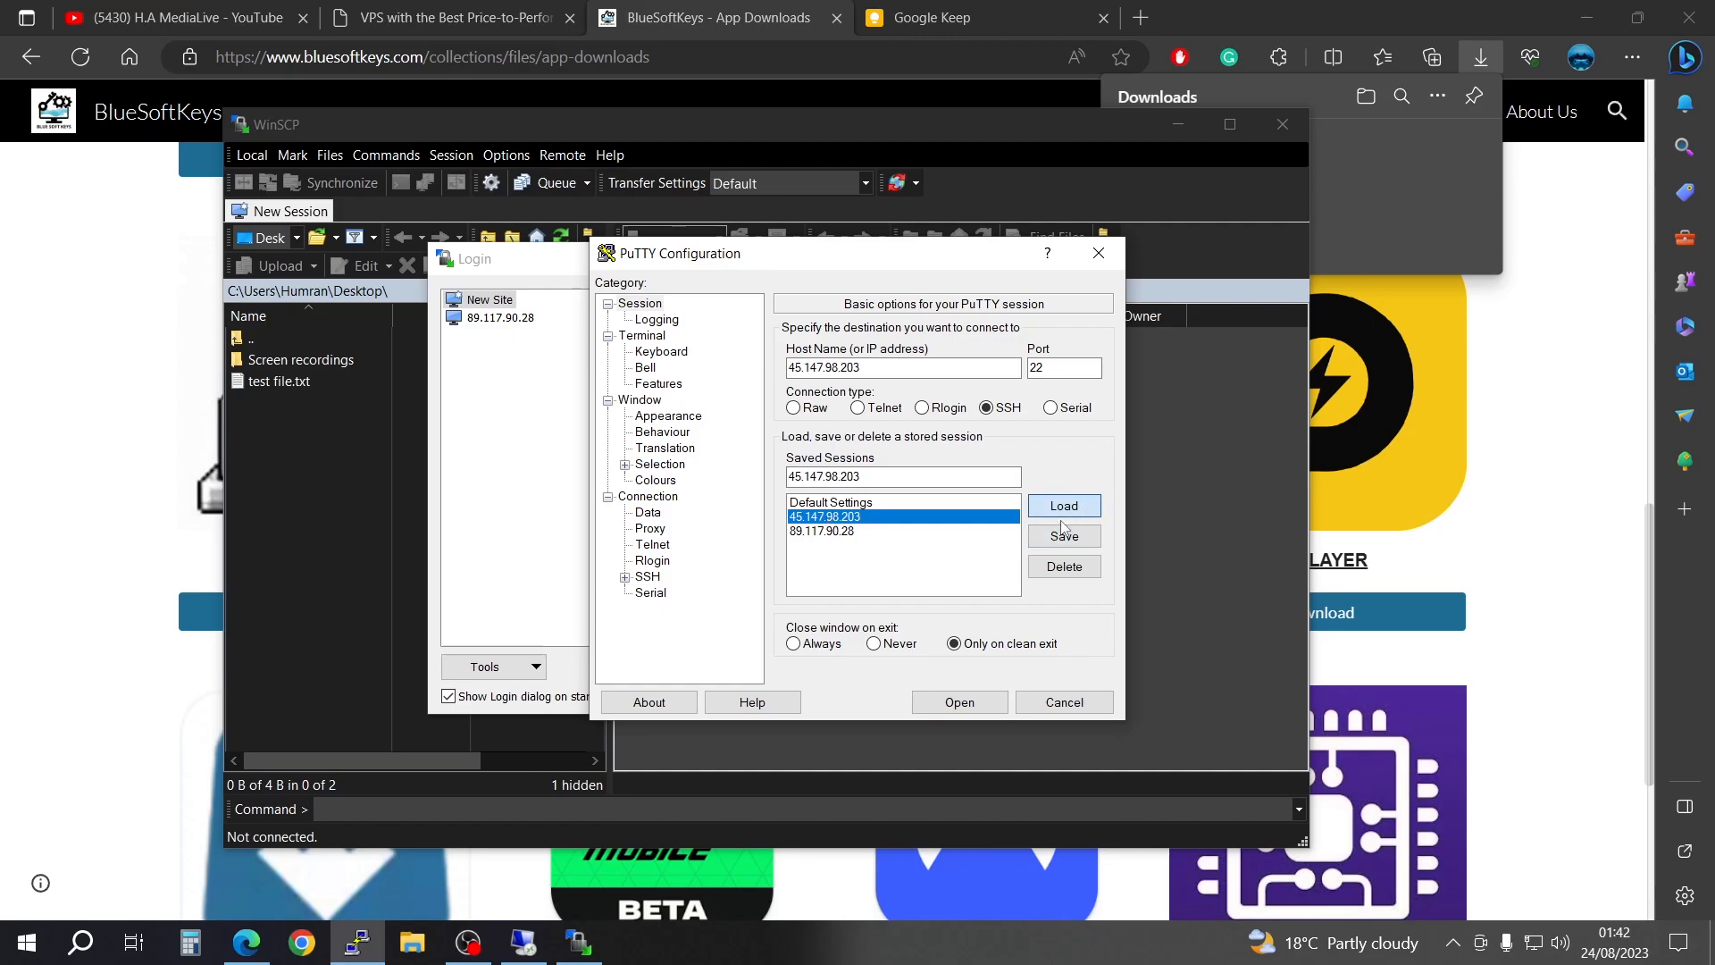
{"action": "double_click", "coordinate": [880, 368]}
{"action": "right_click", "coordinate": [855, 366]}
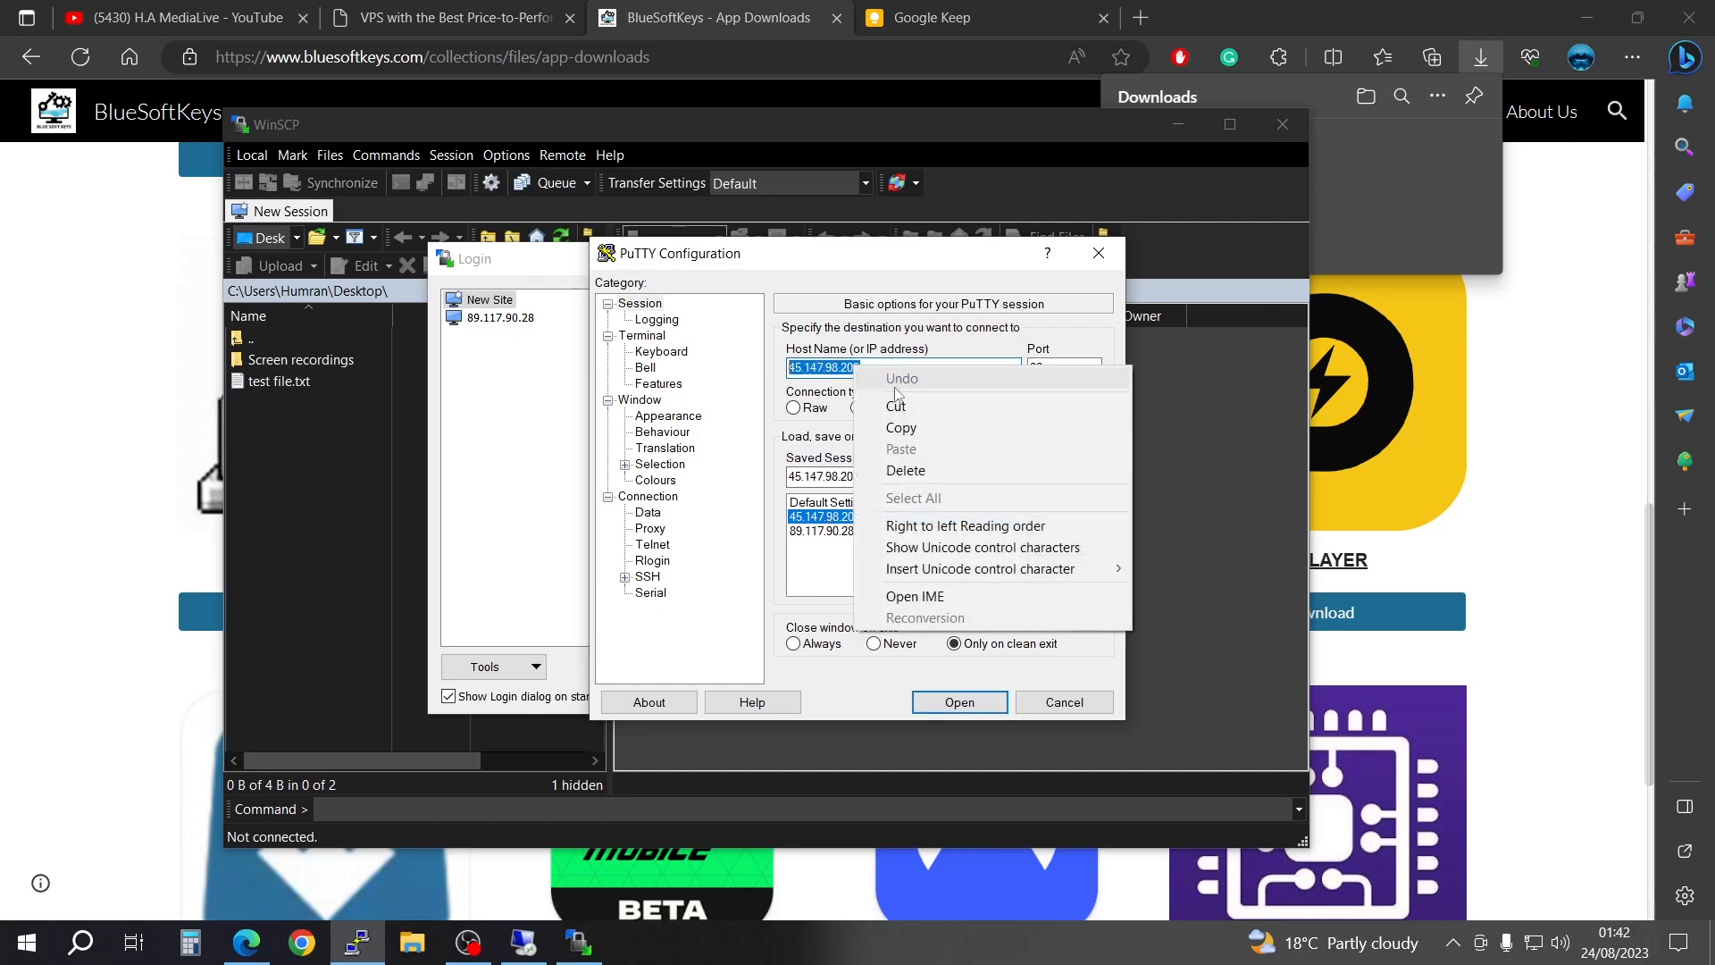
{"action": "left_click", "coordinate": [929, 431]}
{"action": "left_click", "coordinate": [1097, 255]}
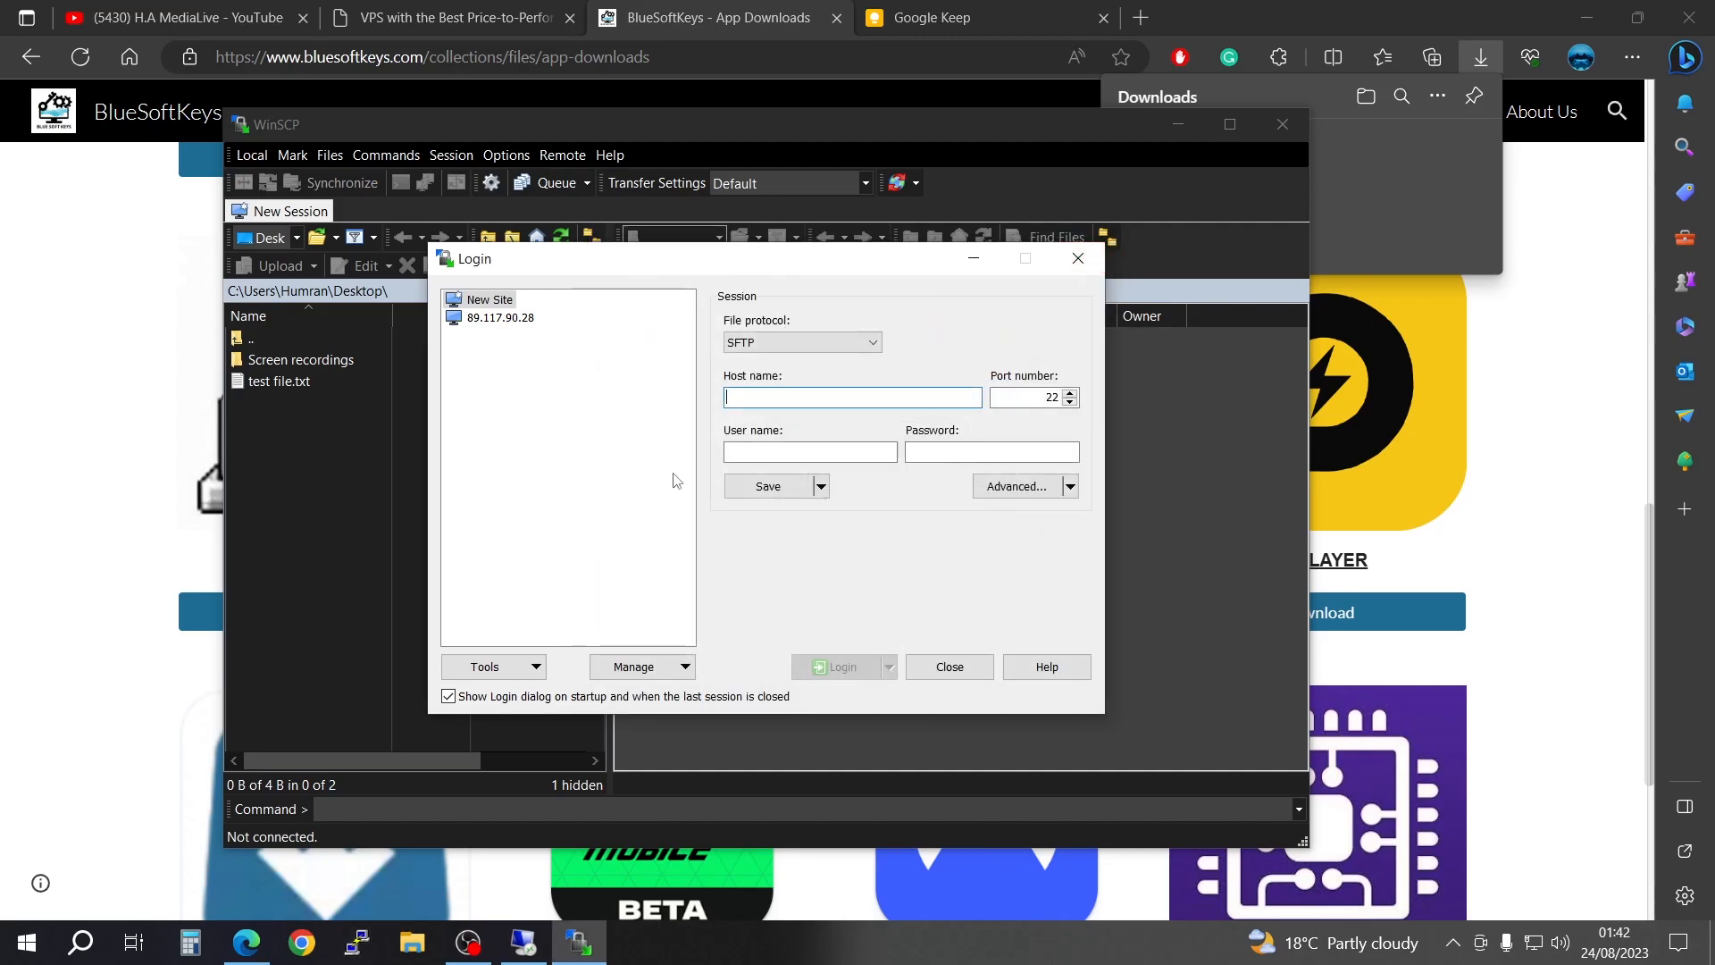
Step: Log in to the copied host 45.147.98.203 over SFTP in WinSCP as root, entering the account password
{"action": "right_click", "coordinate": [759, 398]}
{"action": "left_click", "coordinate": [833, 489]}
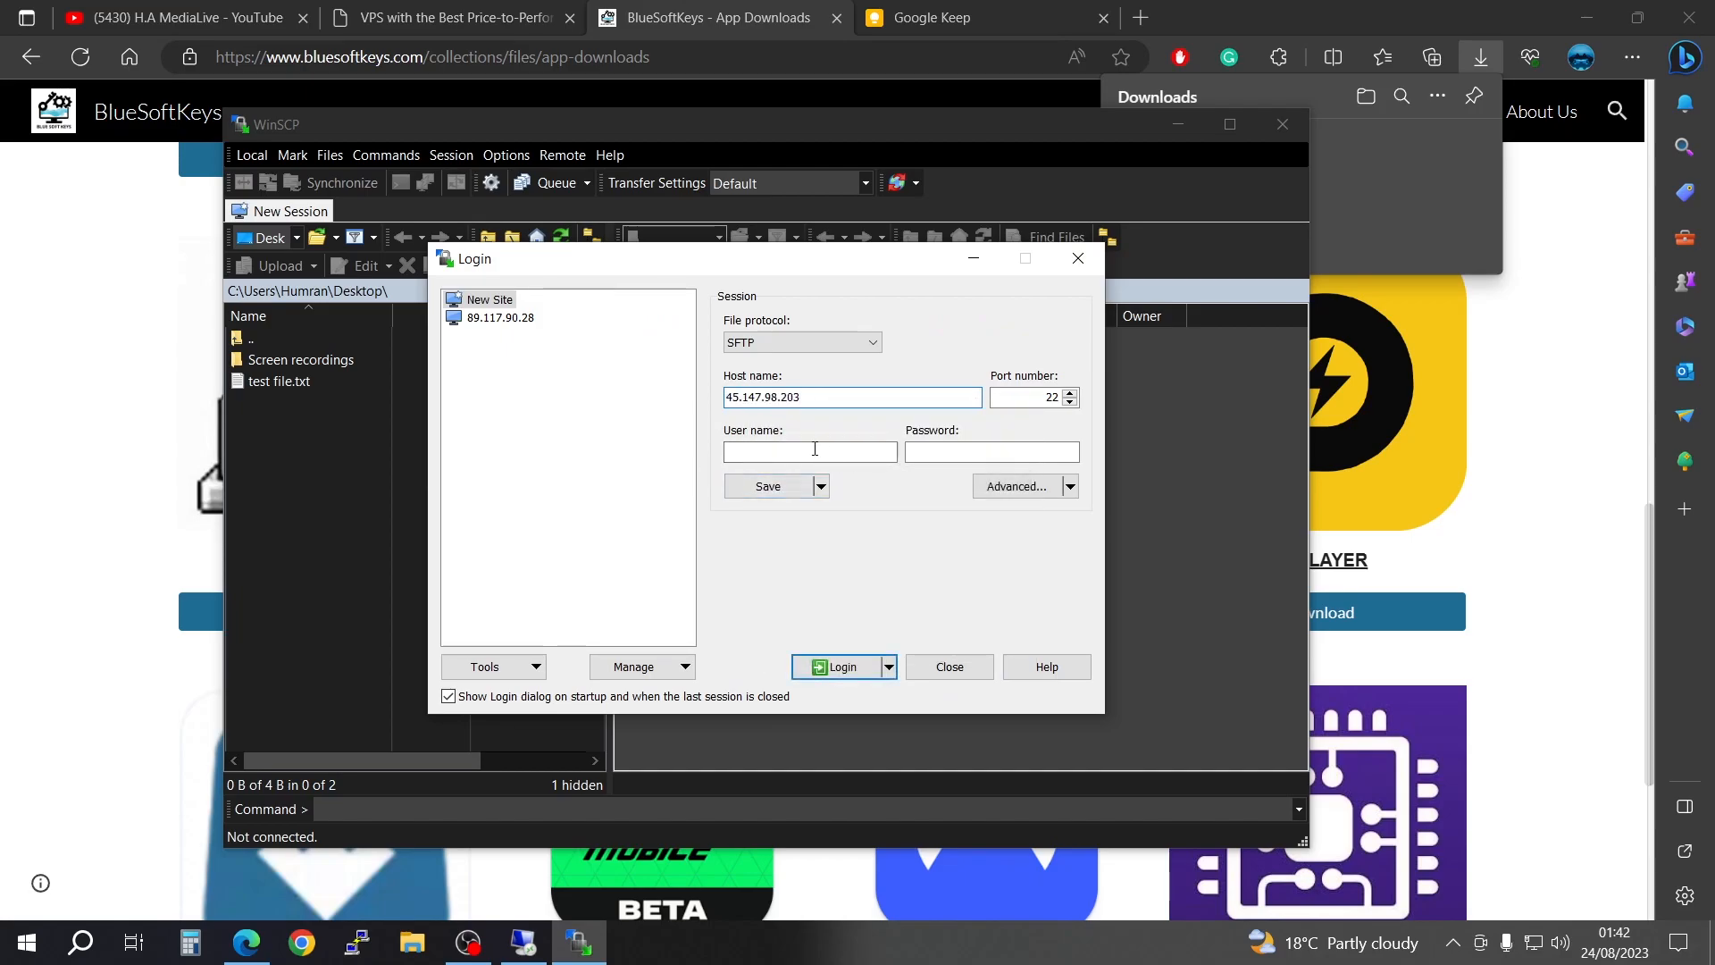
{"action": "left_click", "coordinate": [839, 671]}
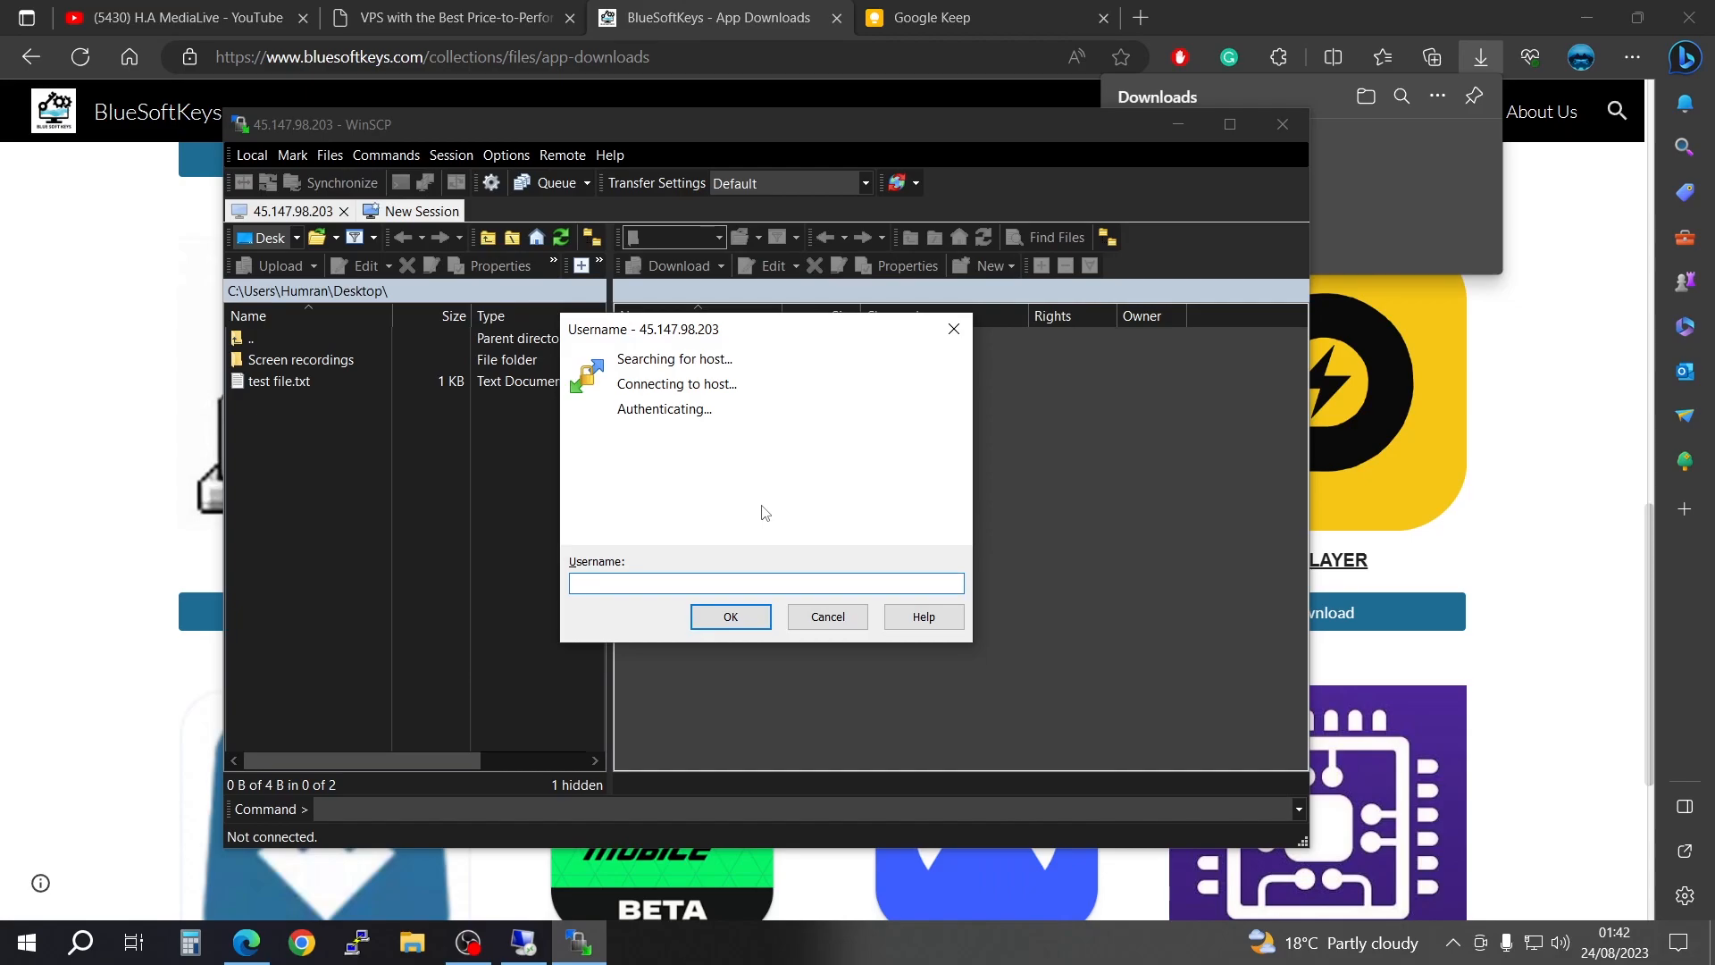
{"action": "type", "text": "root"}
{"action": "key", "text": "Return"}
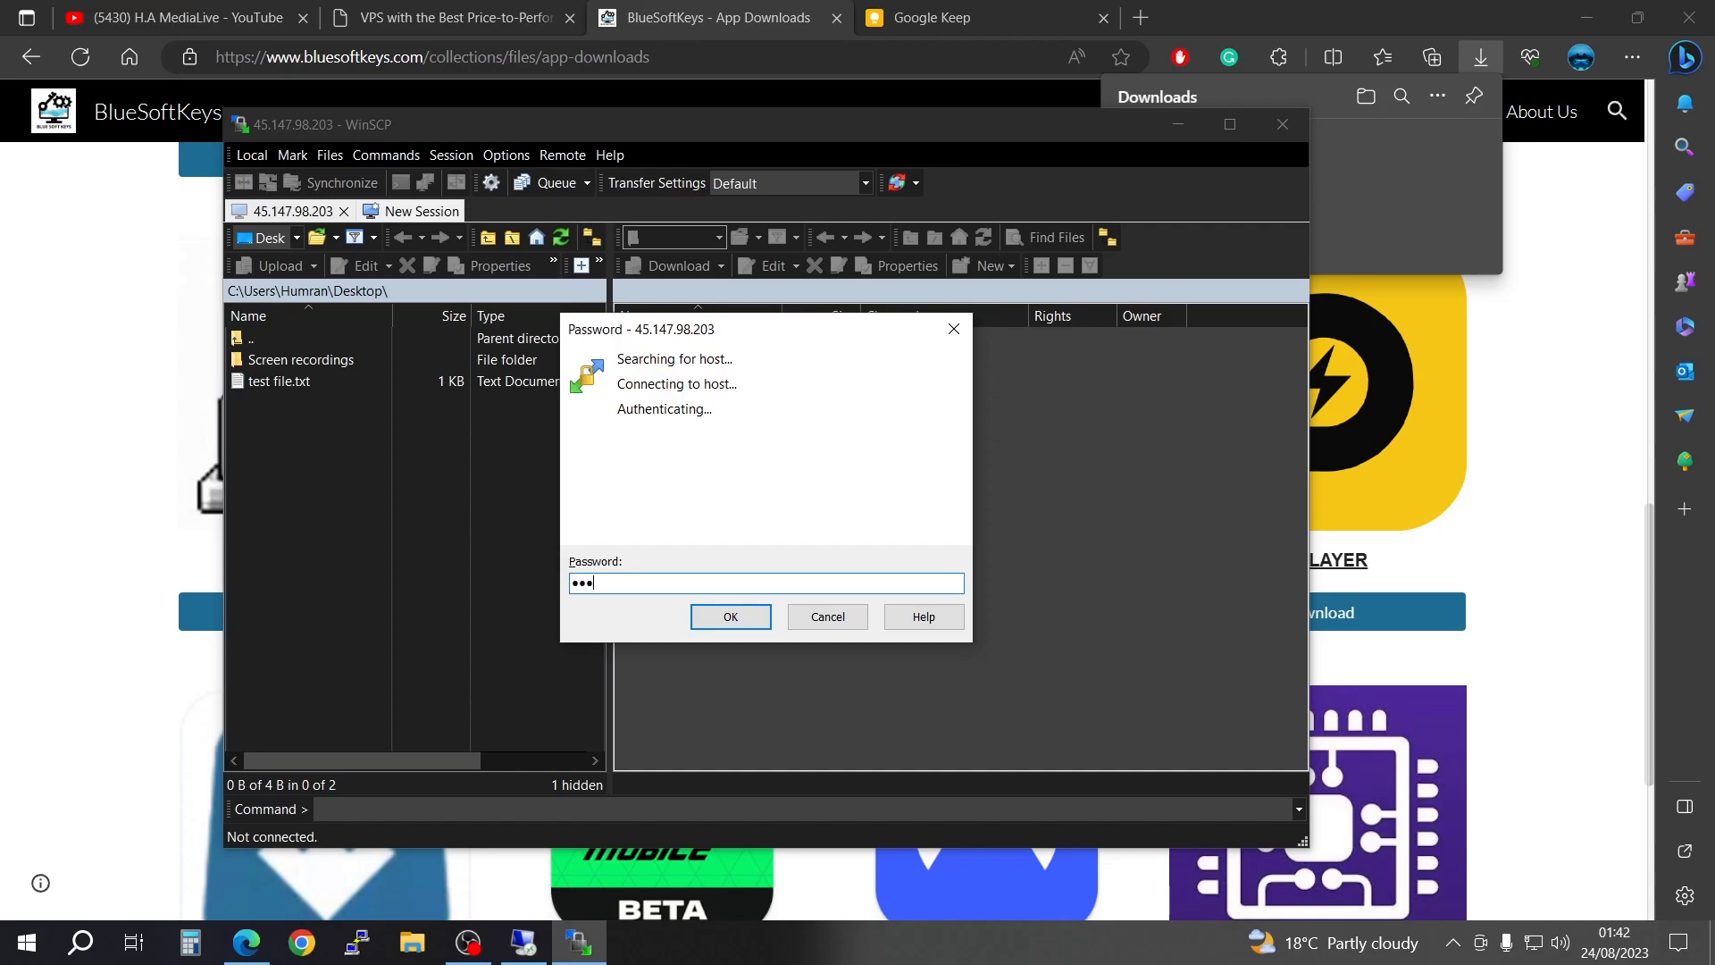
{"action": "key", "text": "Return"}
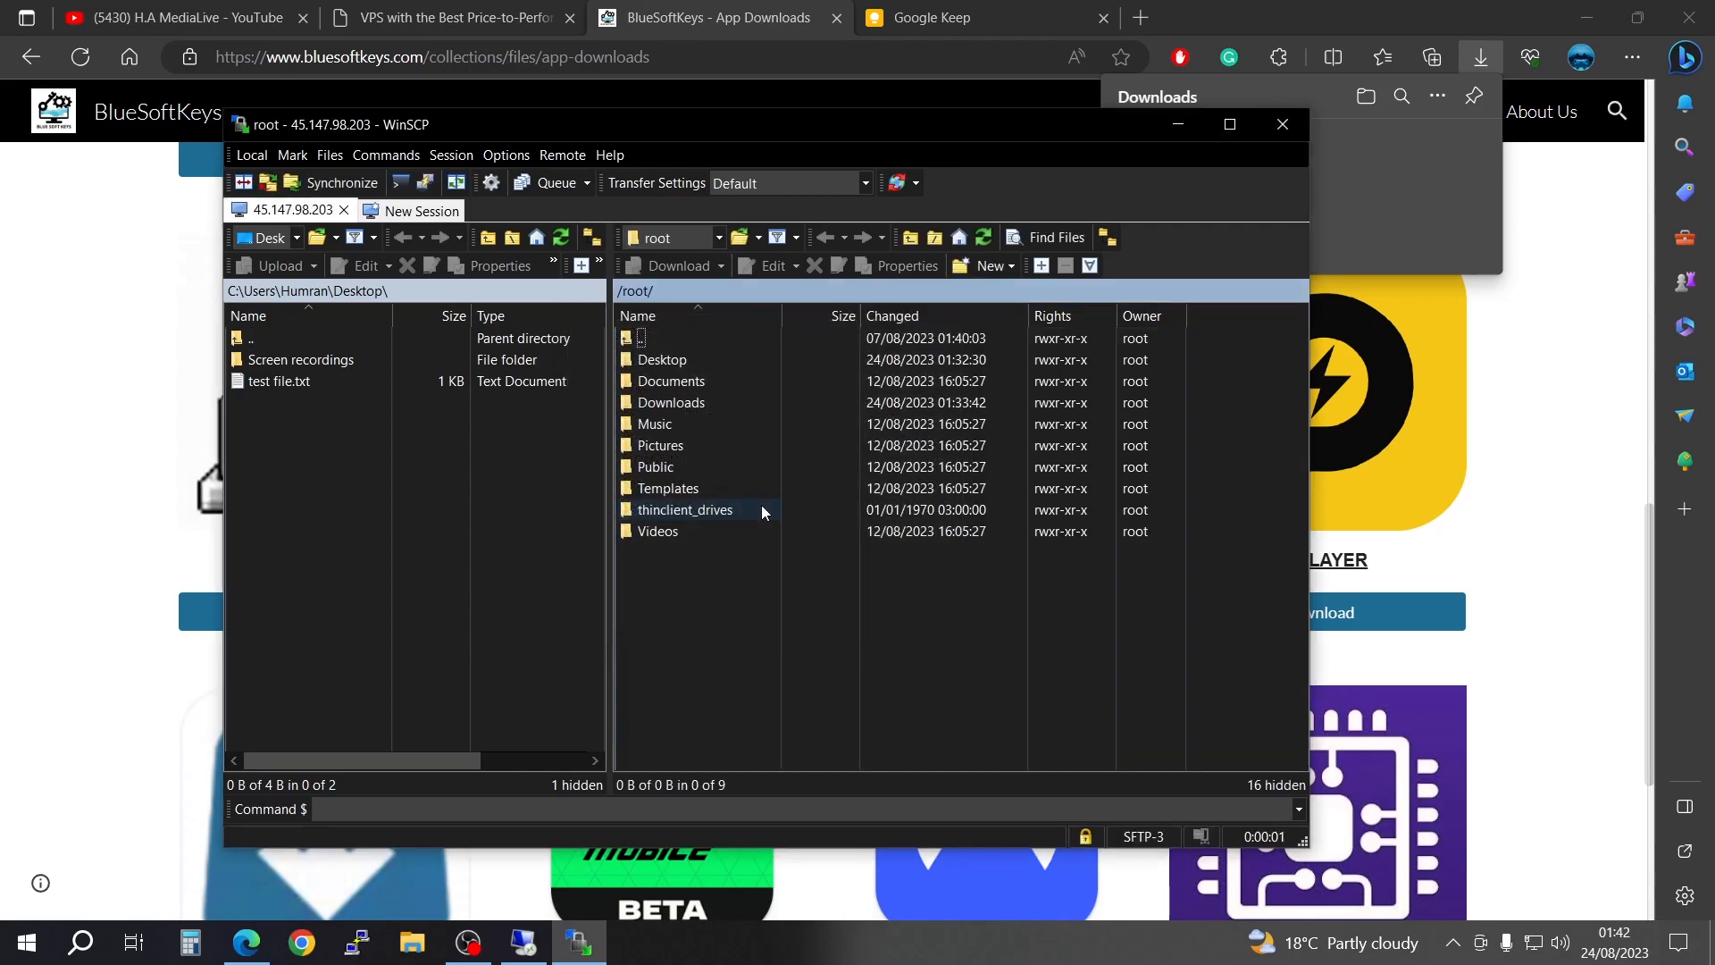
Step: Widen the local file pane in WinSCP, then minimize the Edge and Remote Desktop windows behind it
{"action": "left_click_drag", "start_coordinate": [610, 646], "coordinate": [728, 661]}
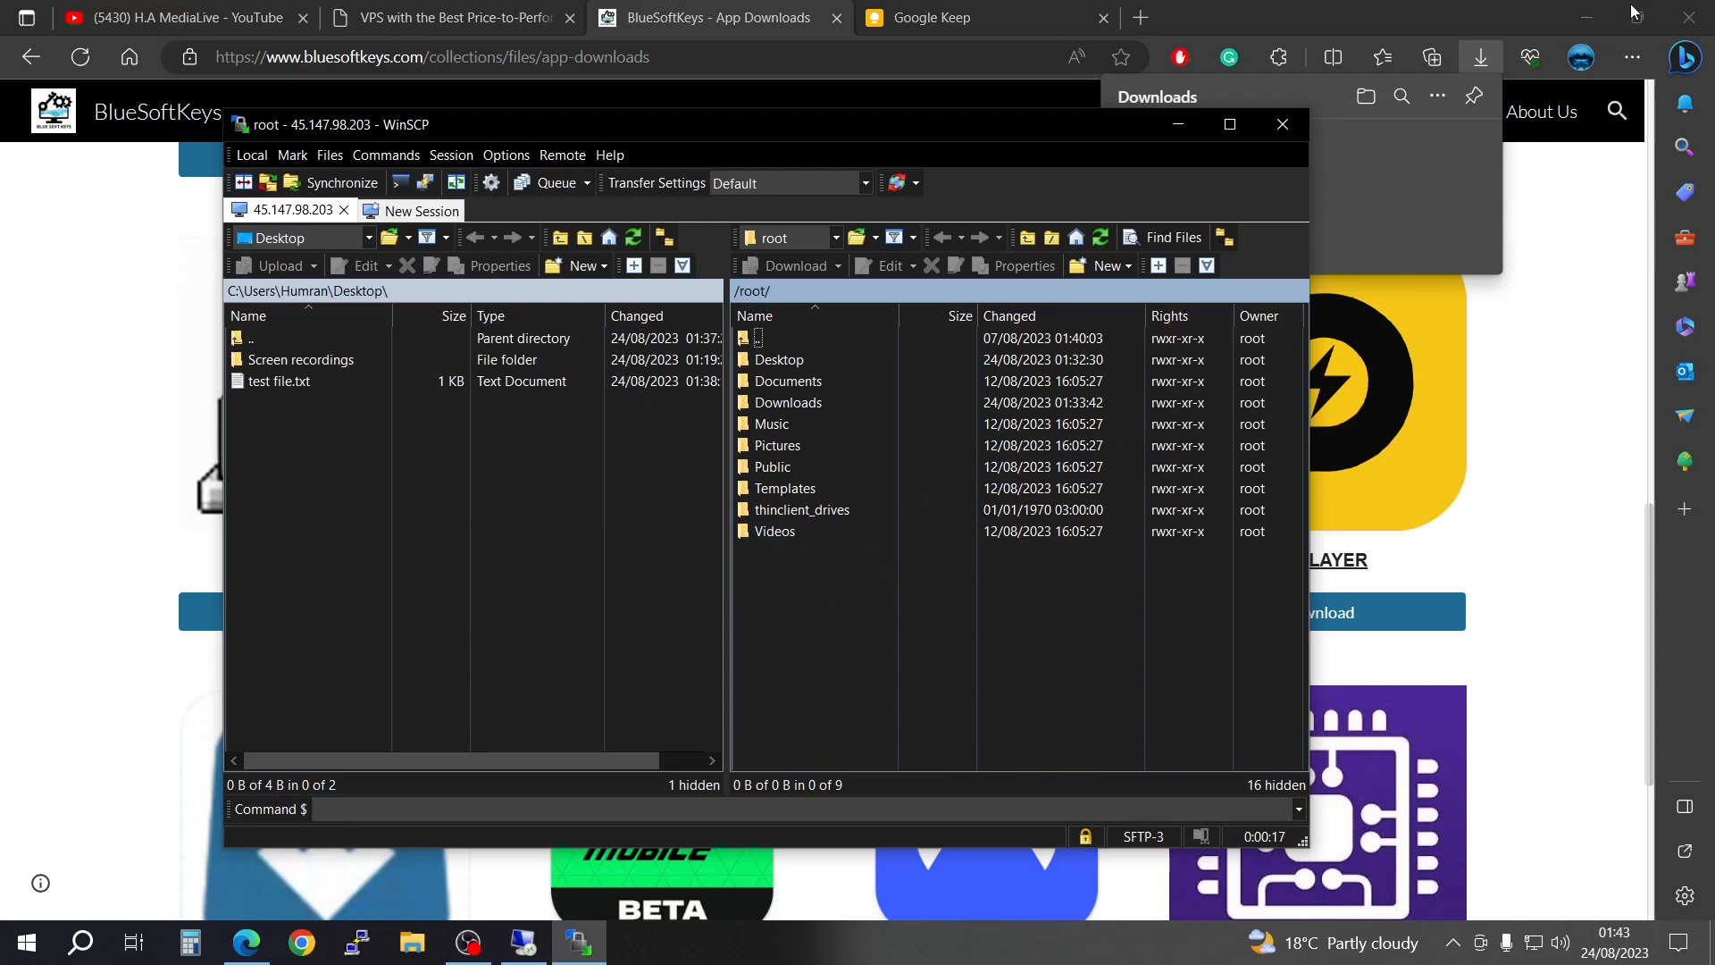
{"action": "left_click", "coordinate": [1586, 18]}
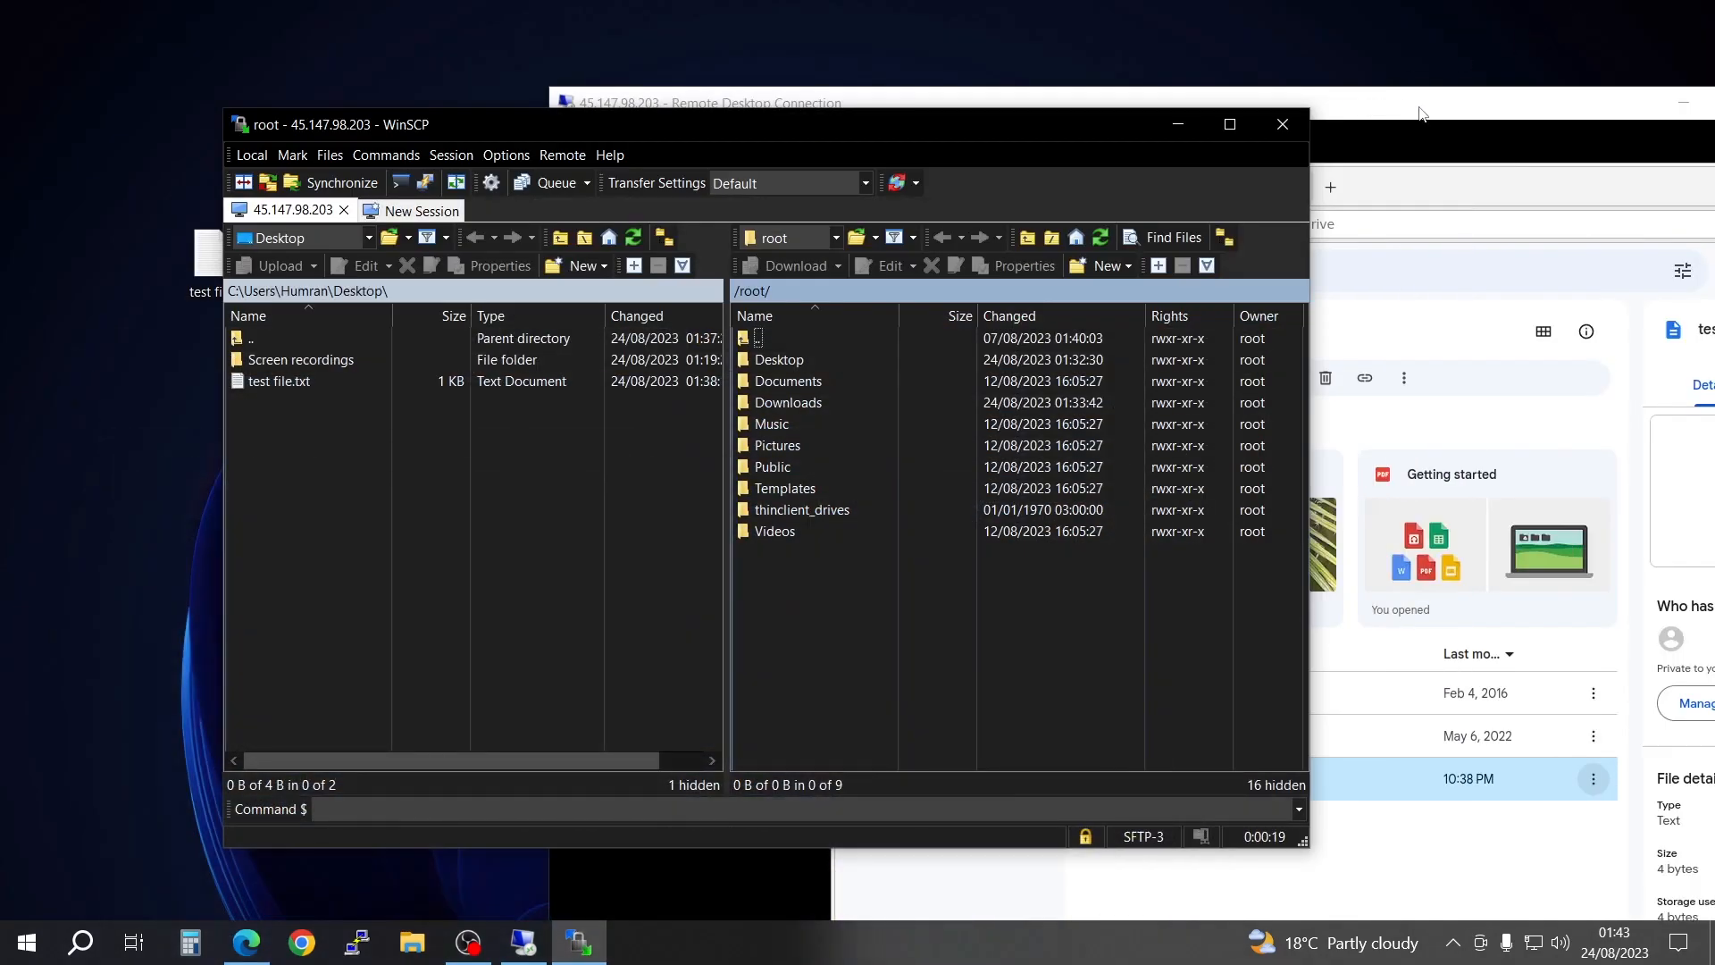
{"action": "left_click_drag", "start_coordinate": [1419, 106], "coordinate": [1229, 108]}
{"action": "left_click", "coordinate": [1495, 103]}
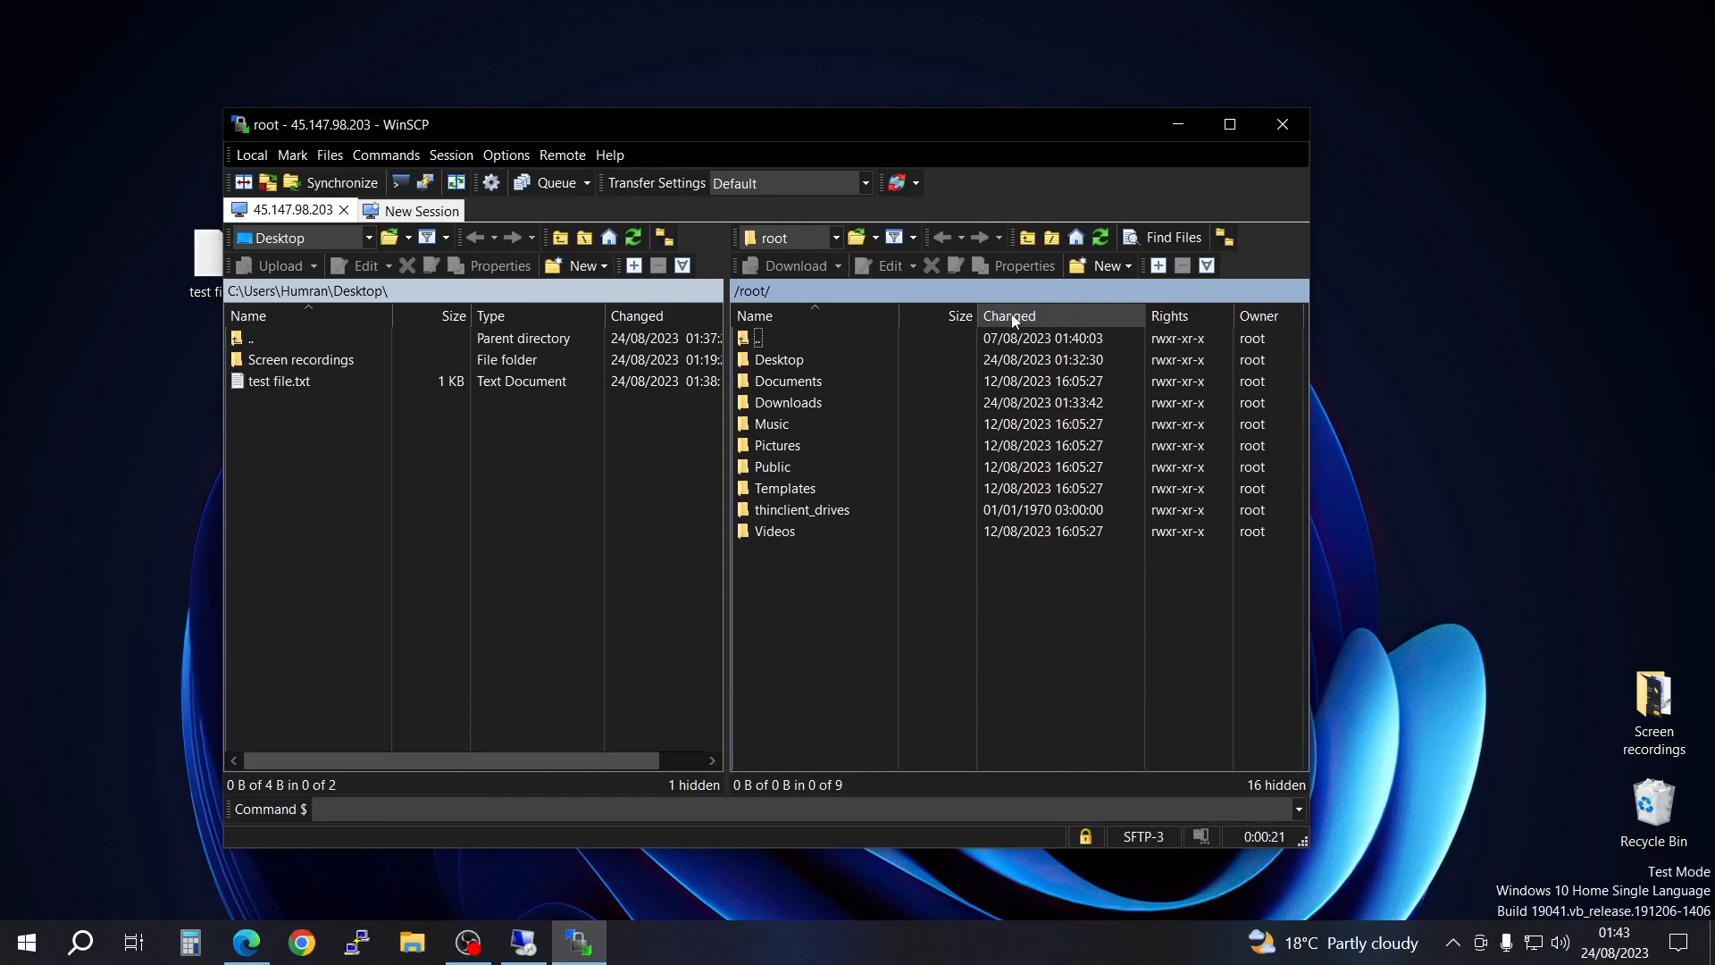
Step: Switch to the Remote Desktop session in full screen and minimize its Firefox window to show the remote desktop
{"action": "left_click", "coordinate": [524, 941]}
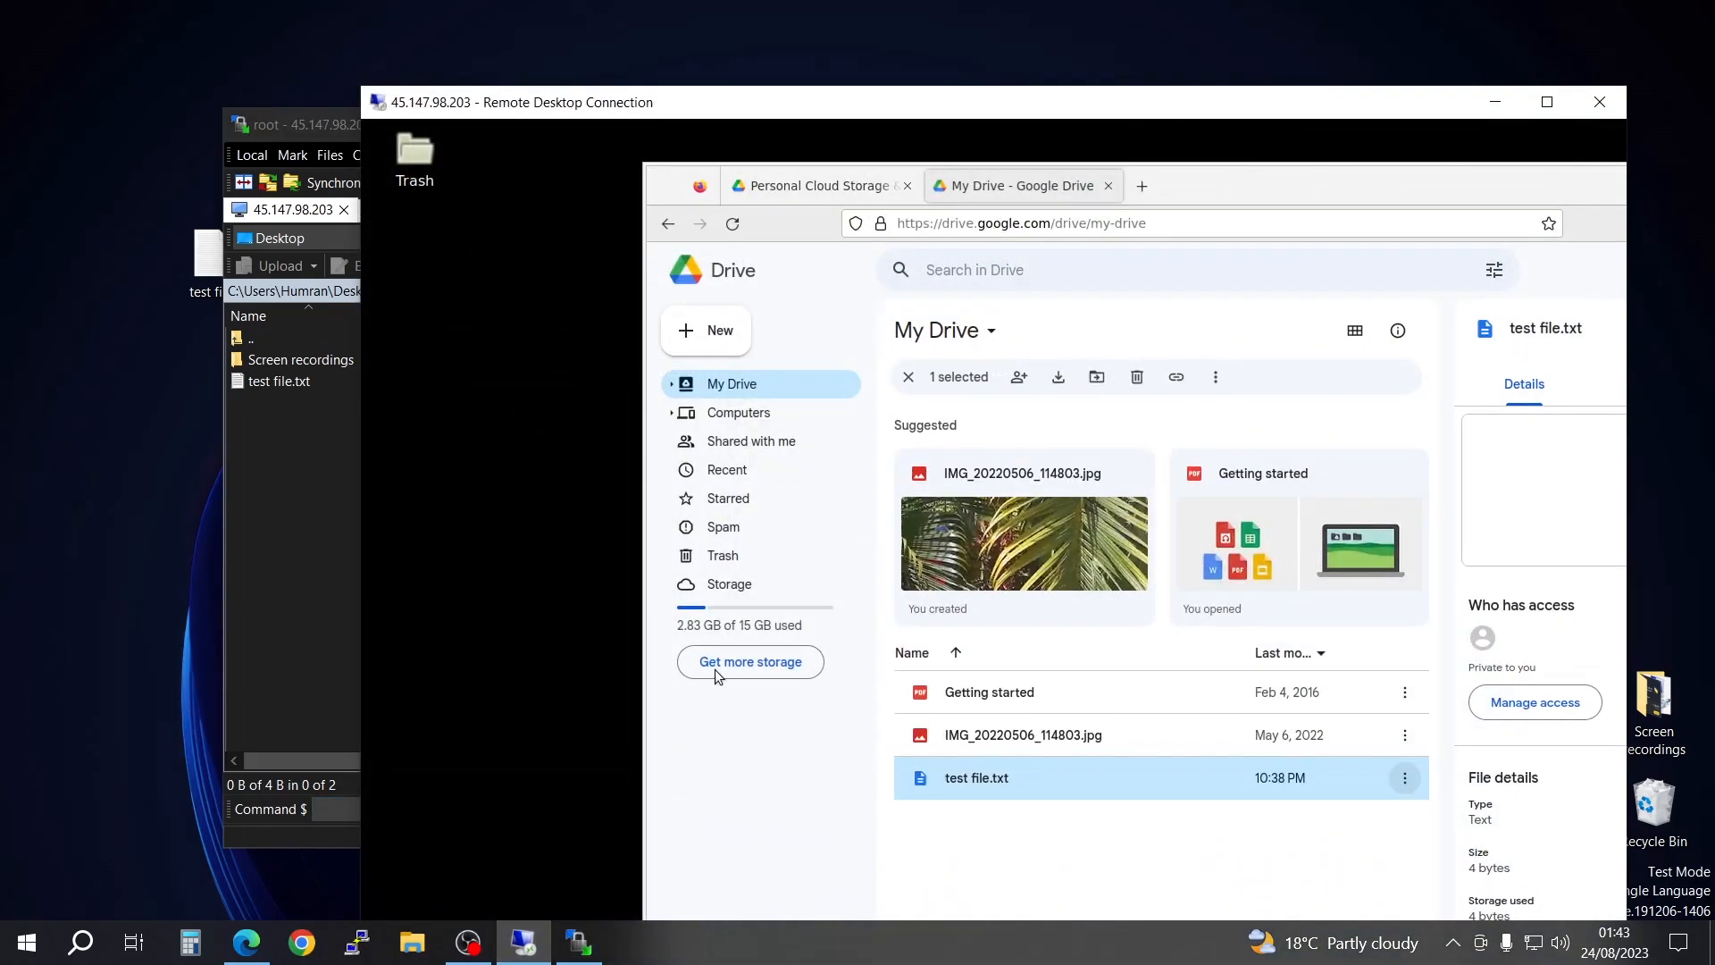
{"action": "left_click", "coordinate": [1548, 102]}
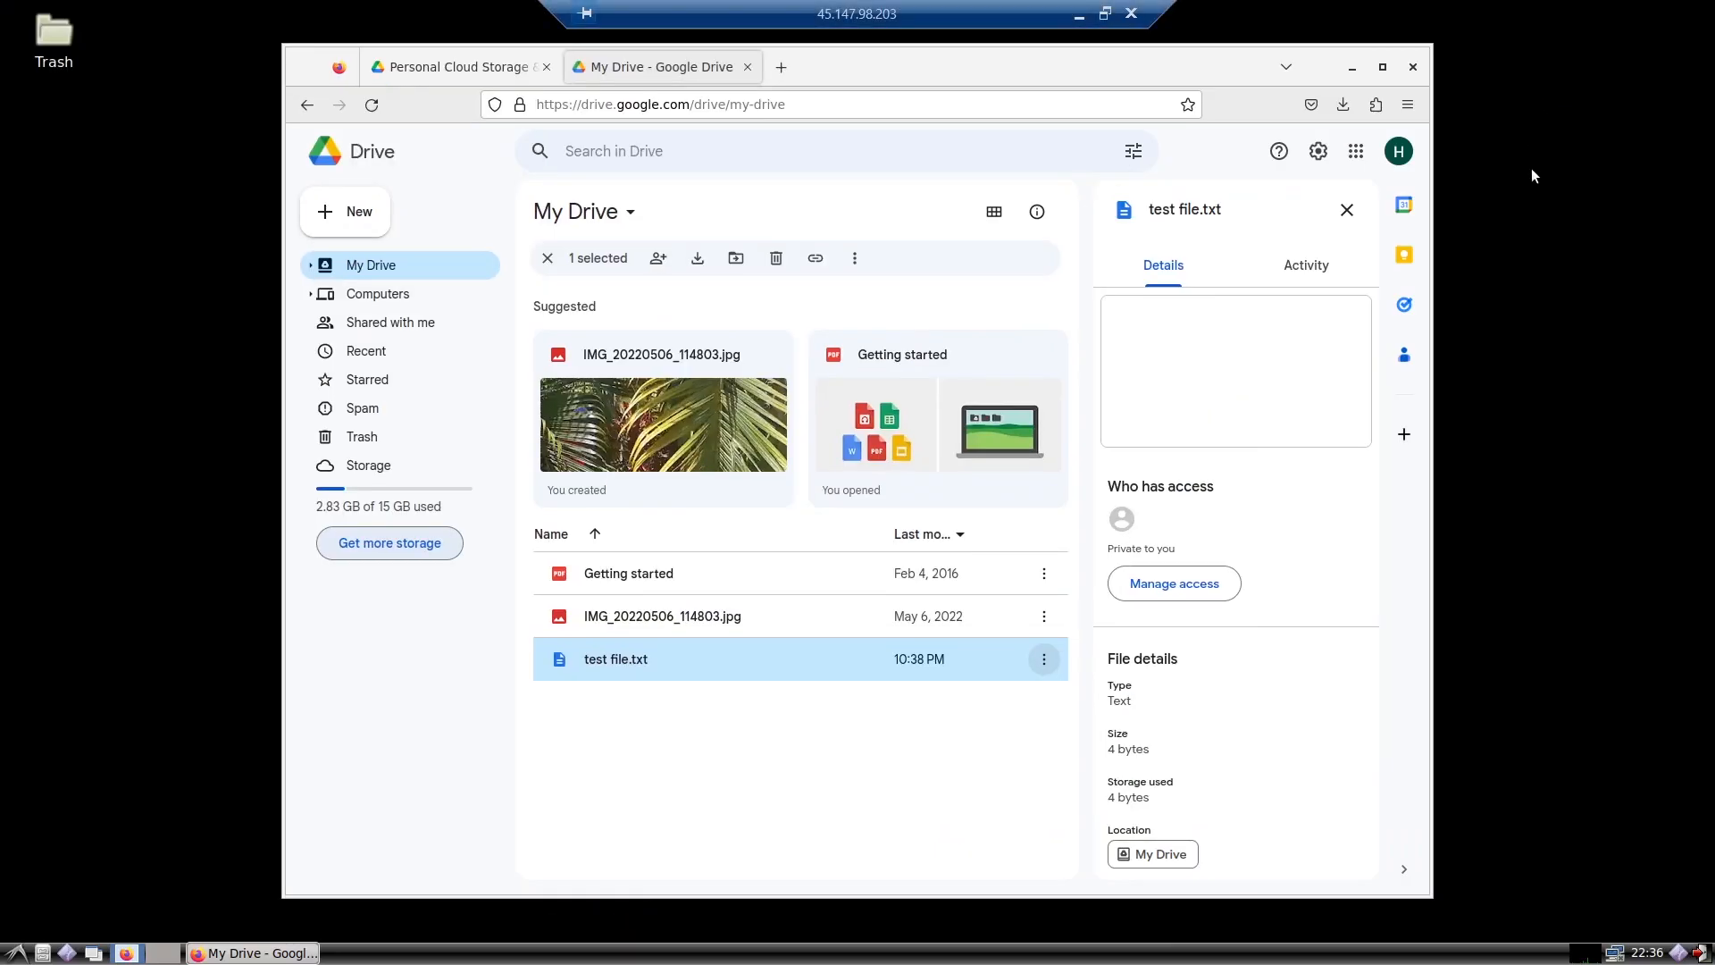
{"action": "left_click", "coordinate": [1351, 72]}
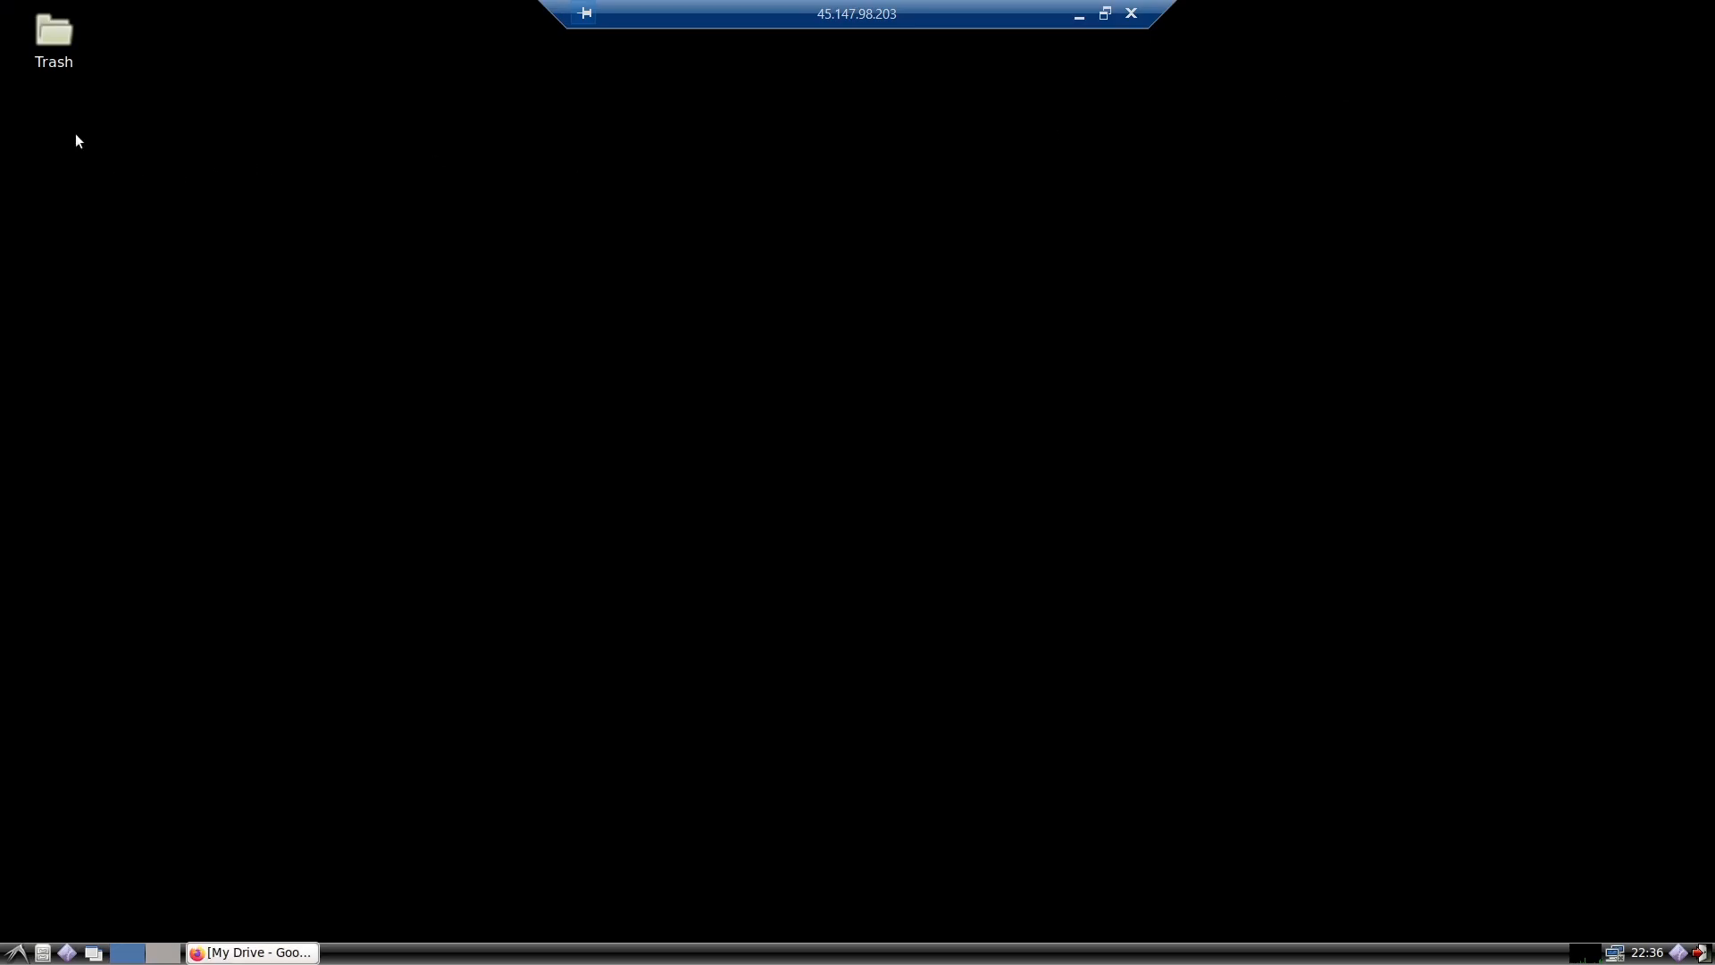
Step: Restore the remote session to a window, move it aside and place WinSCP in front, clear of the local test file
{"action": "left_click", "coordinate": [1105, 14]}
{"action": "left_click_drag", "start_coordinate": [544, 98], "coordinate": [1203, 62]}
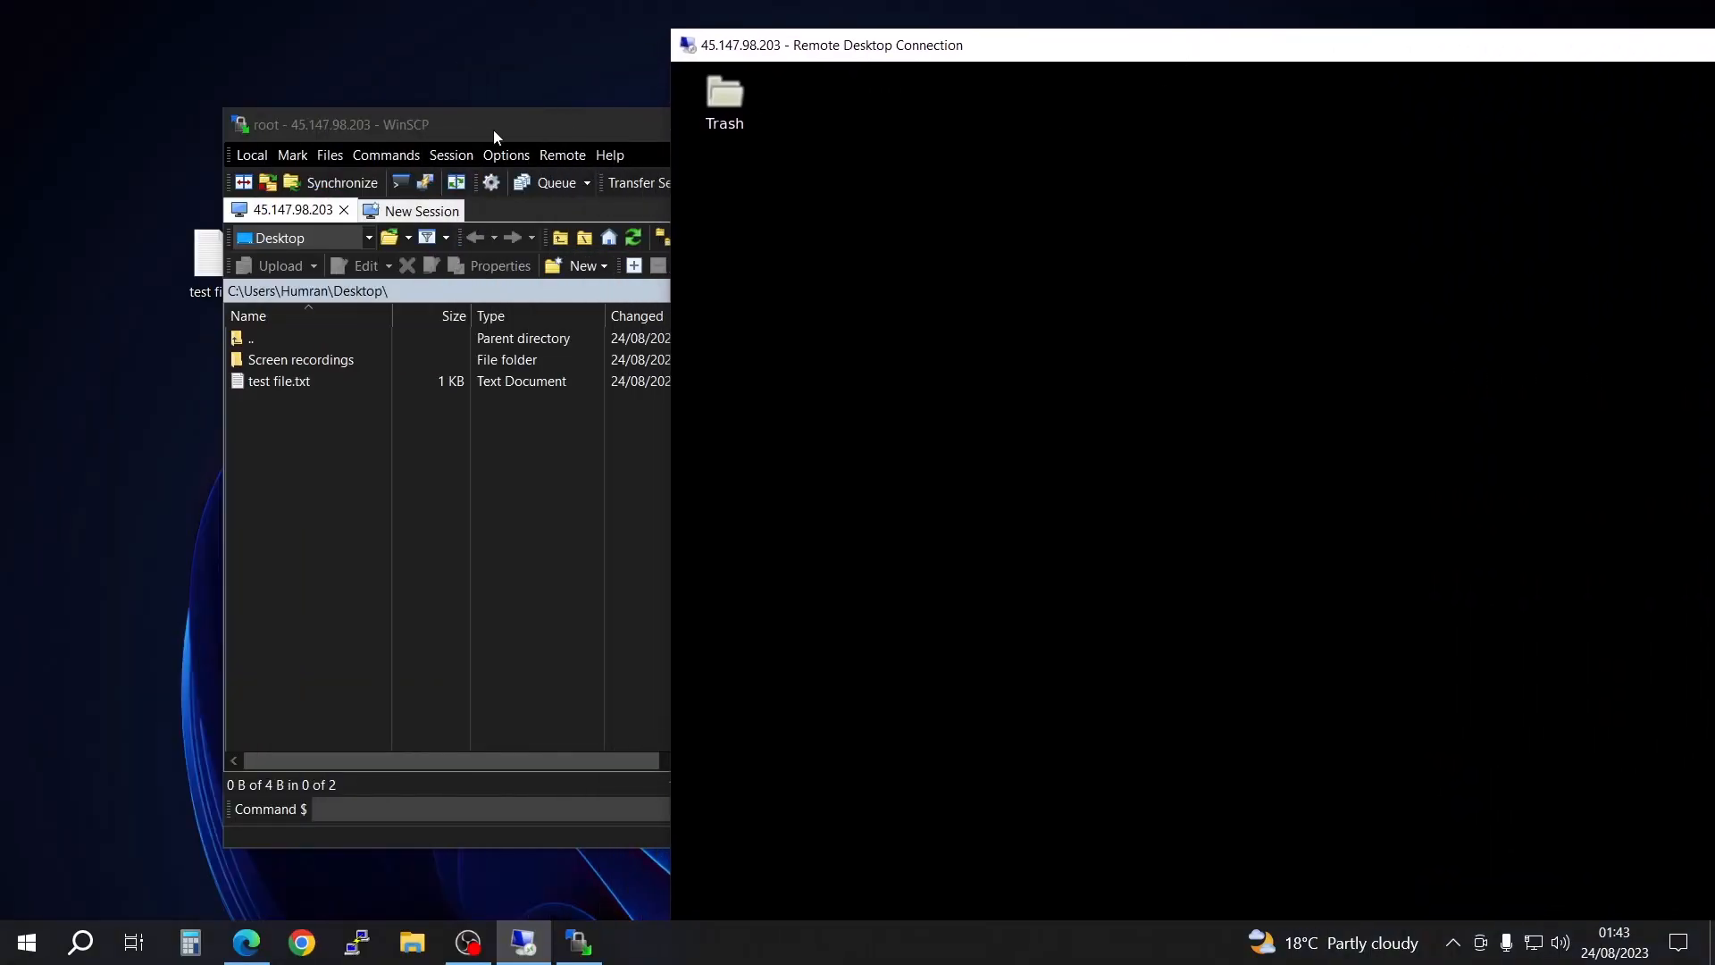
{"action": "left_click", "coordinate": [493, 131]}
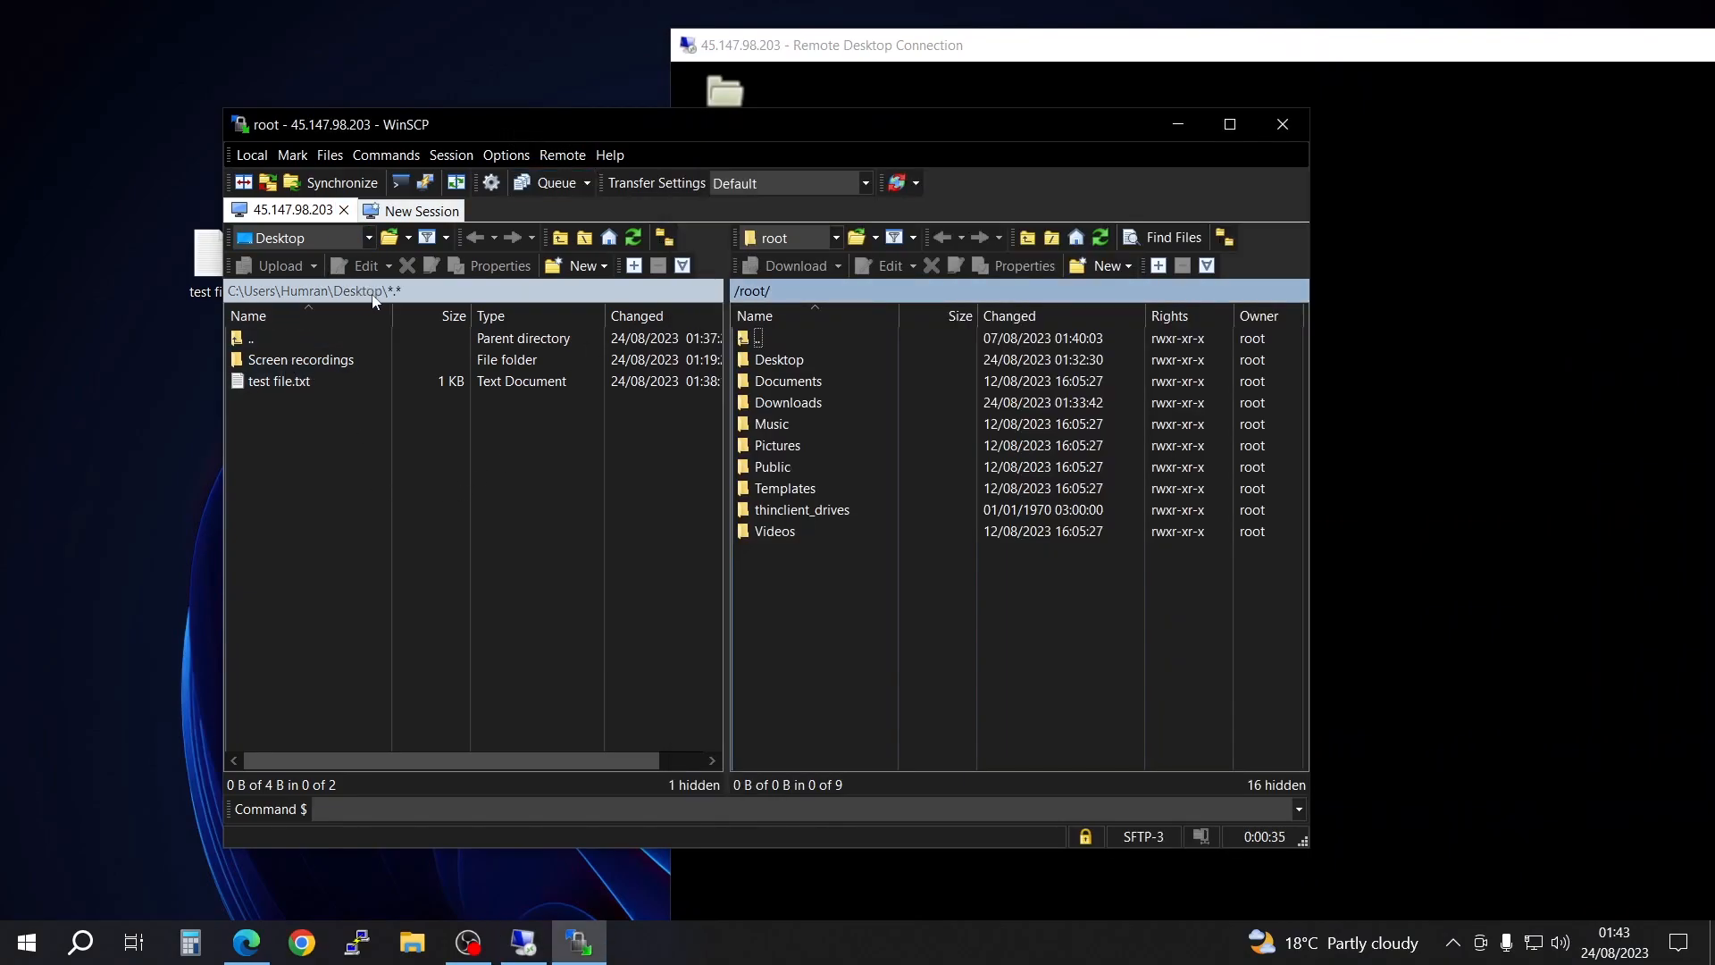
{"action": "left_click_drag", "start_coordinate": [662, 136], "coordinate": [812, 119]}
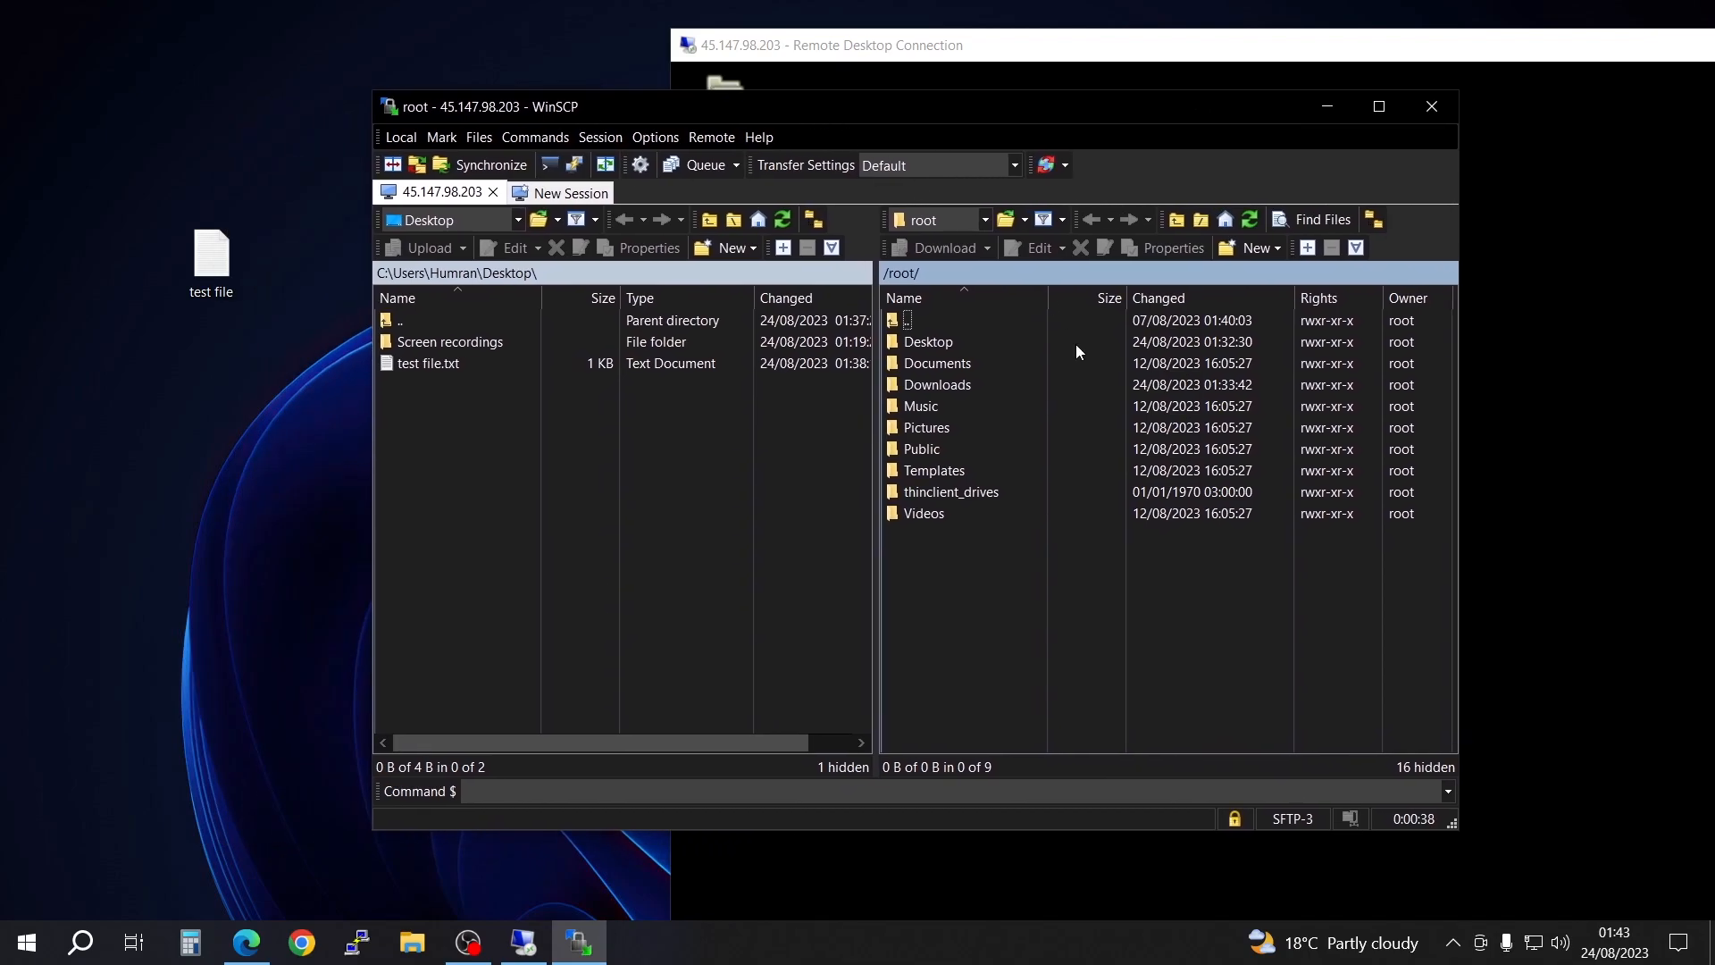
Step: Open the remote Desktop folder in WinSCP, check the contents of the local test file.txt, and upload it to /root/Desktop/
{"action": "double_click", "coordinate": [945, 343]}
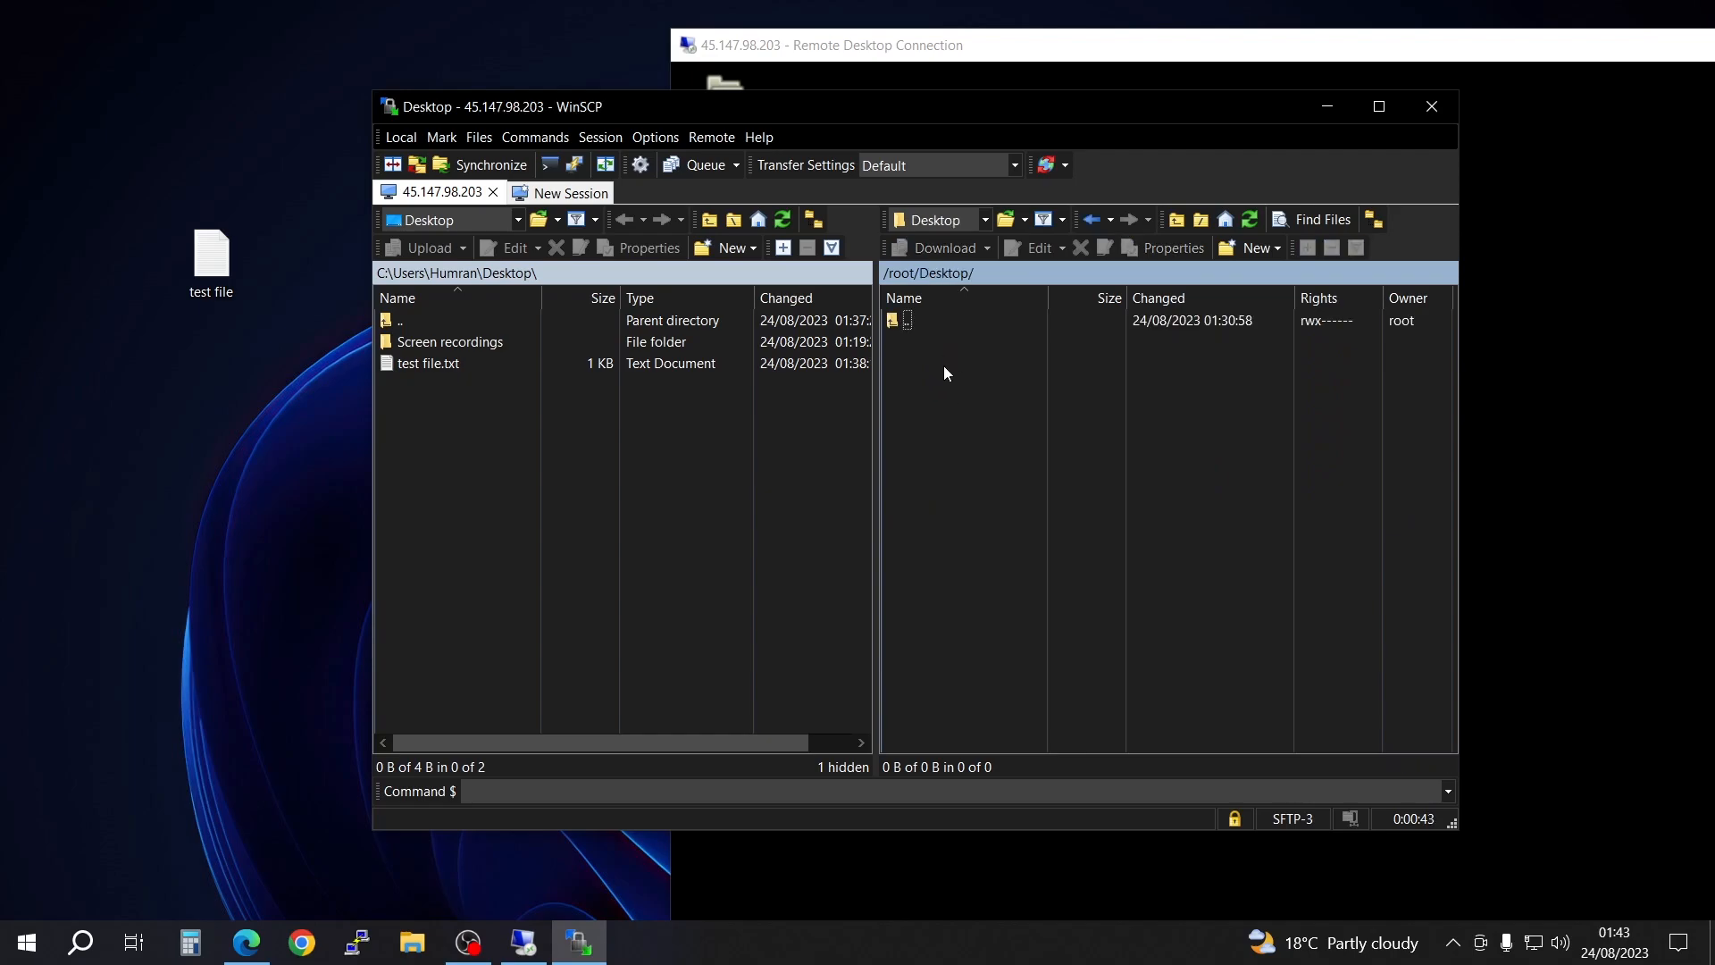
{"action": "left_click", "coordinate": [427, 366]}
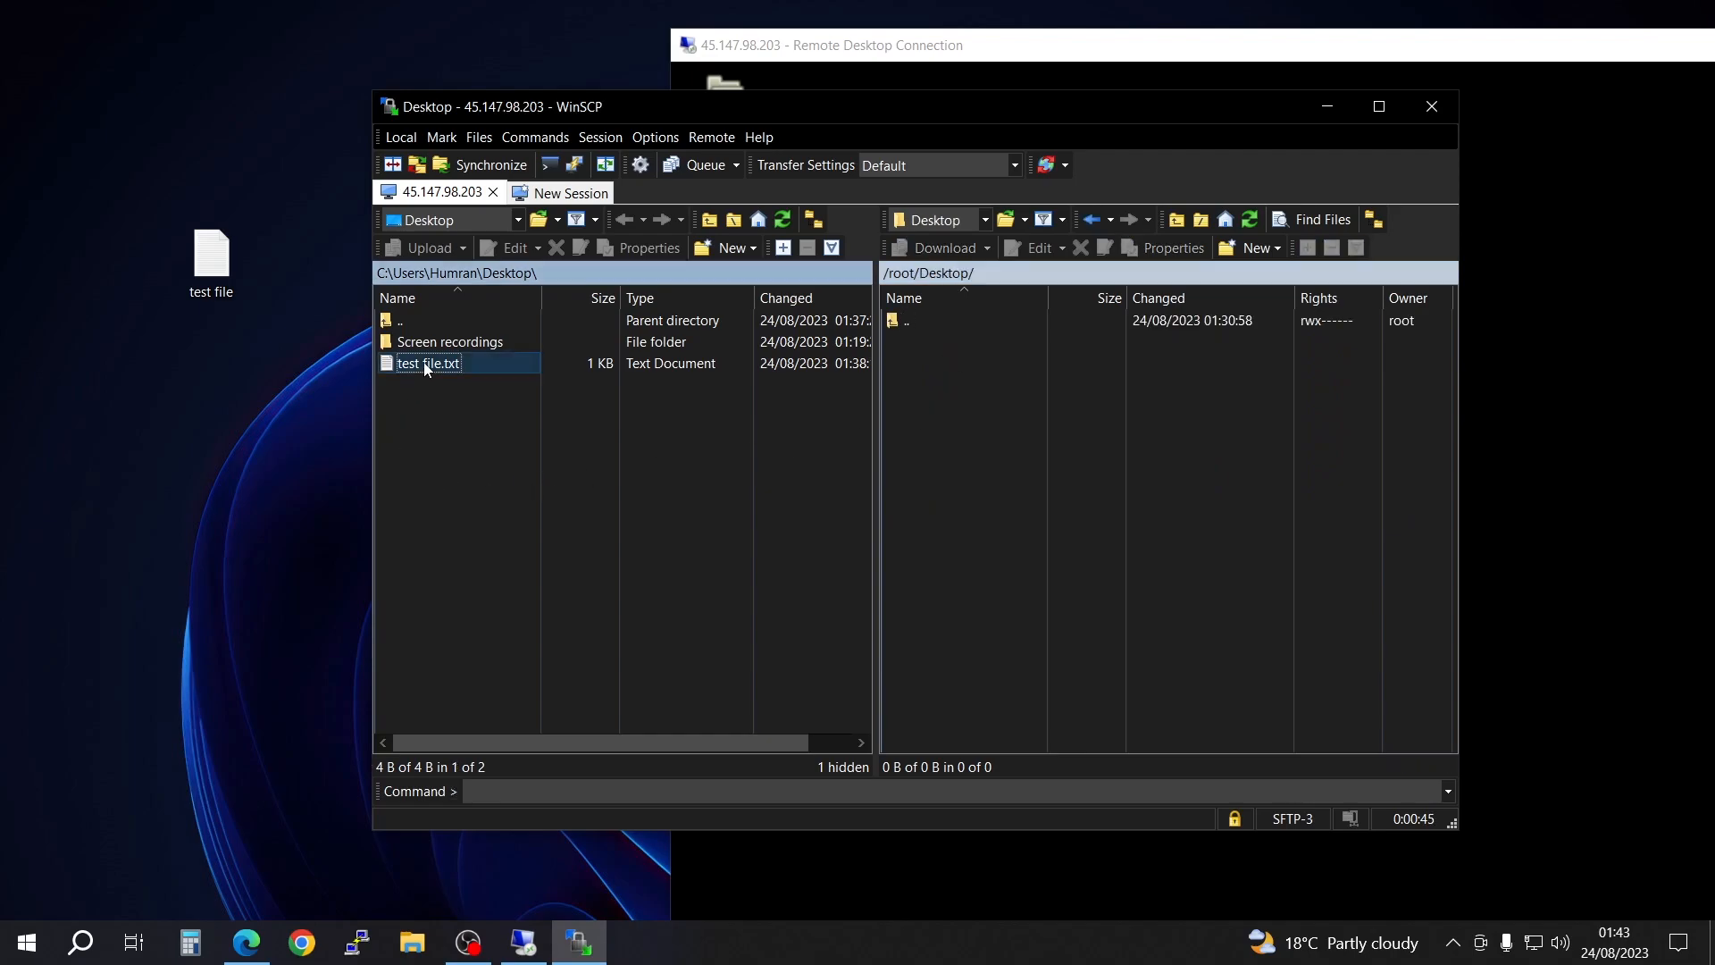
{"action": "double_click", "coordinate": [424, 362]}
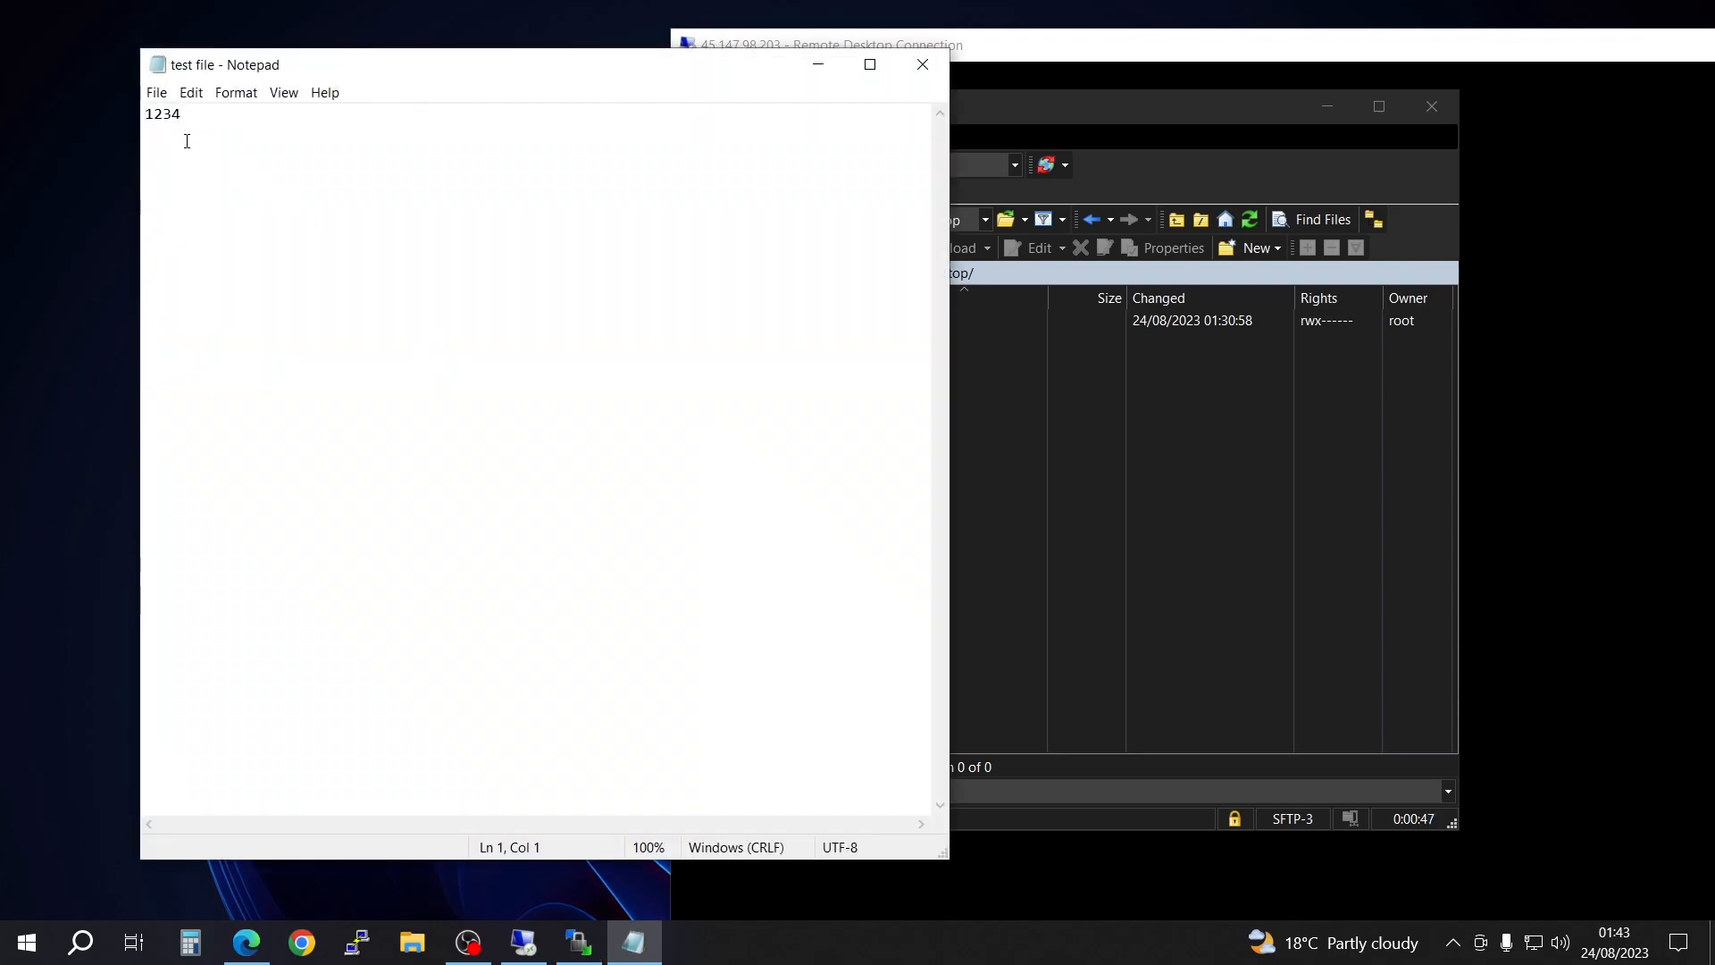
{"action": "left_click", "coordinate": [920, 62]}
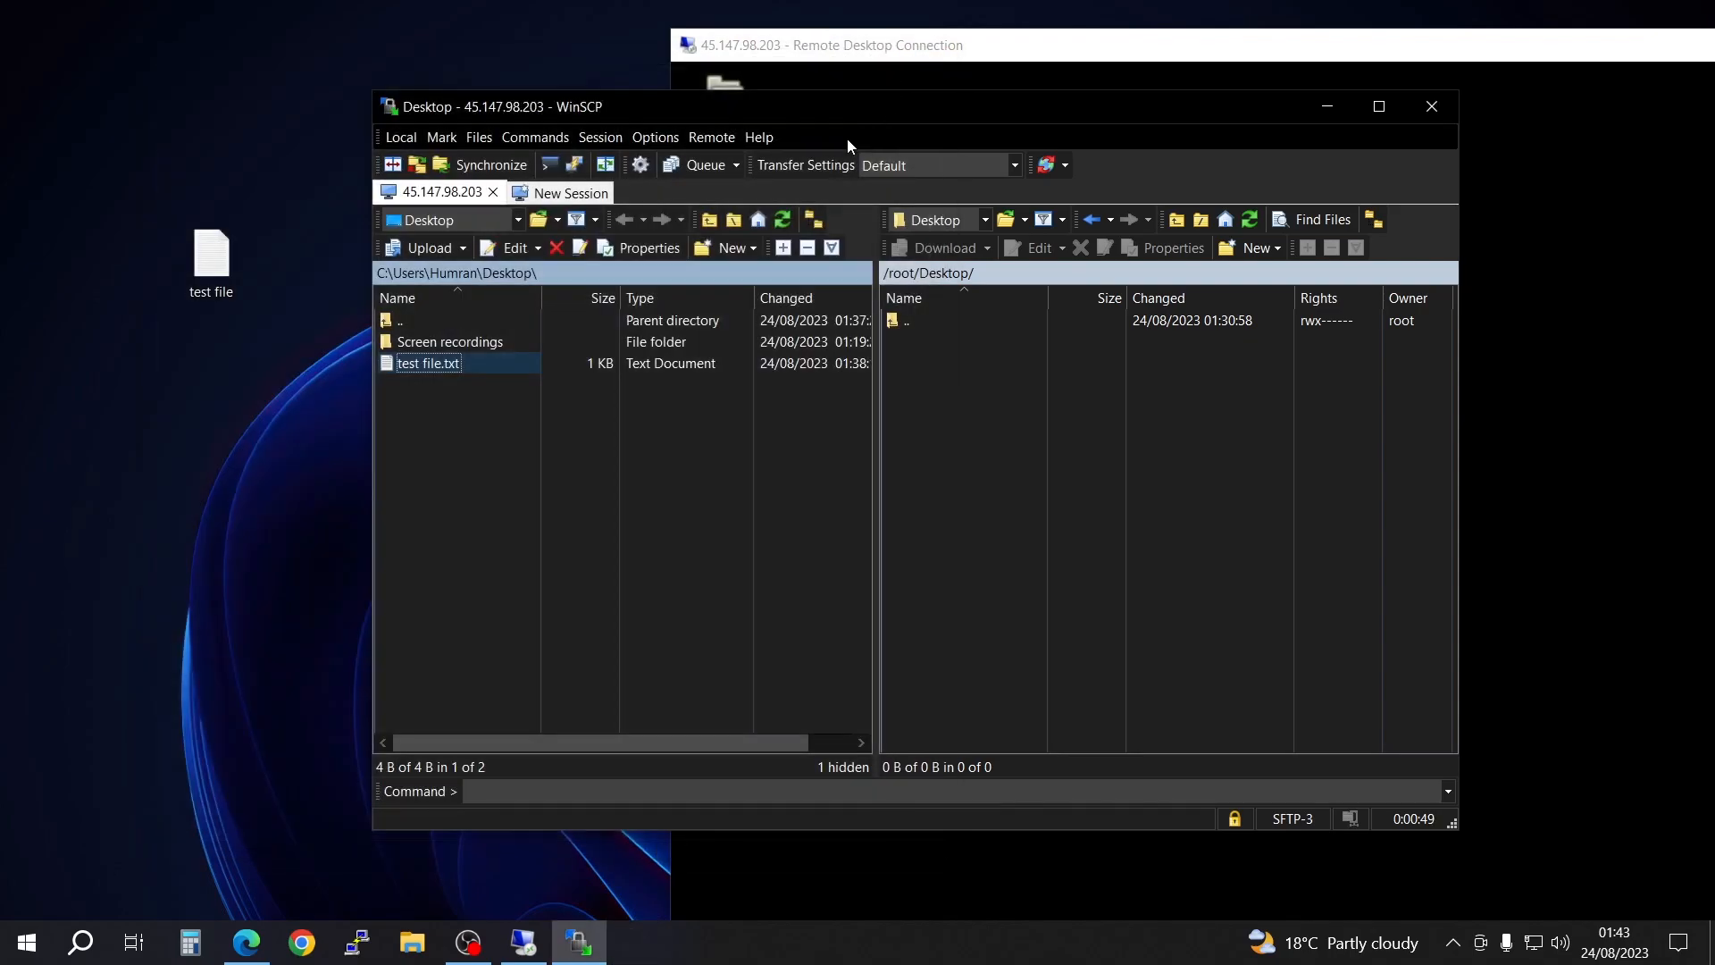
{"action": "left_click_drag", "start_coordinate": [390, 360], "coordinate": [421, 406]}
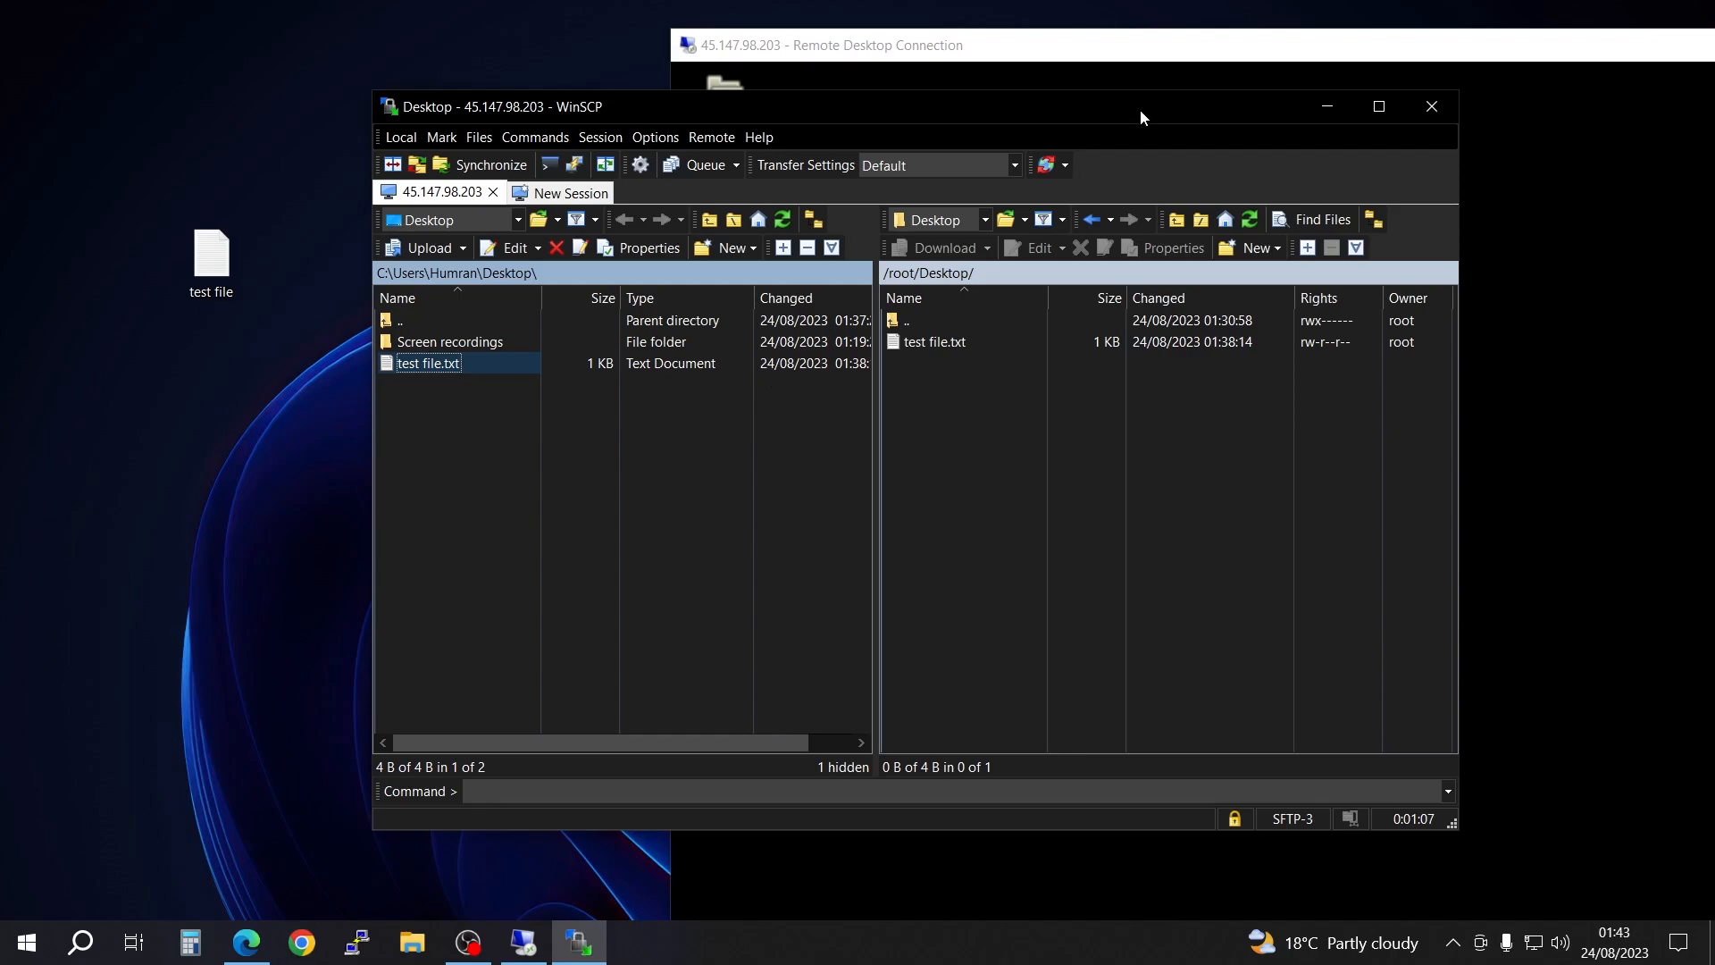
Step: Move WinSCP aside and bring the Remote Desktop session to full screen to check the remote desktop for test file.txt
{"action": "left_click_drag", "start_coordinate": [1140, 104], "coordinate": [352, 116]}
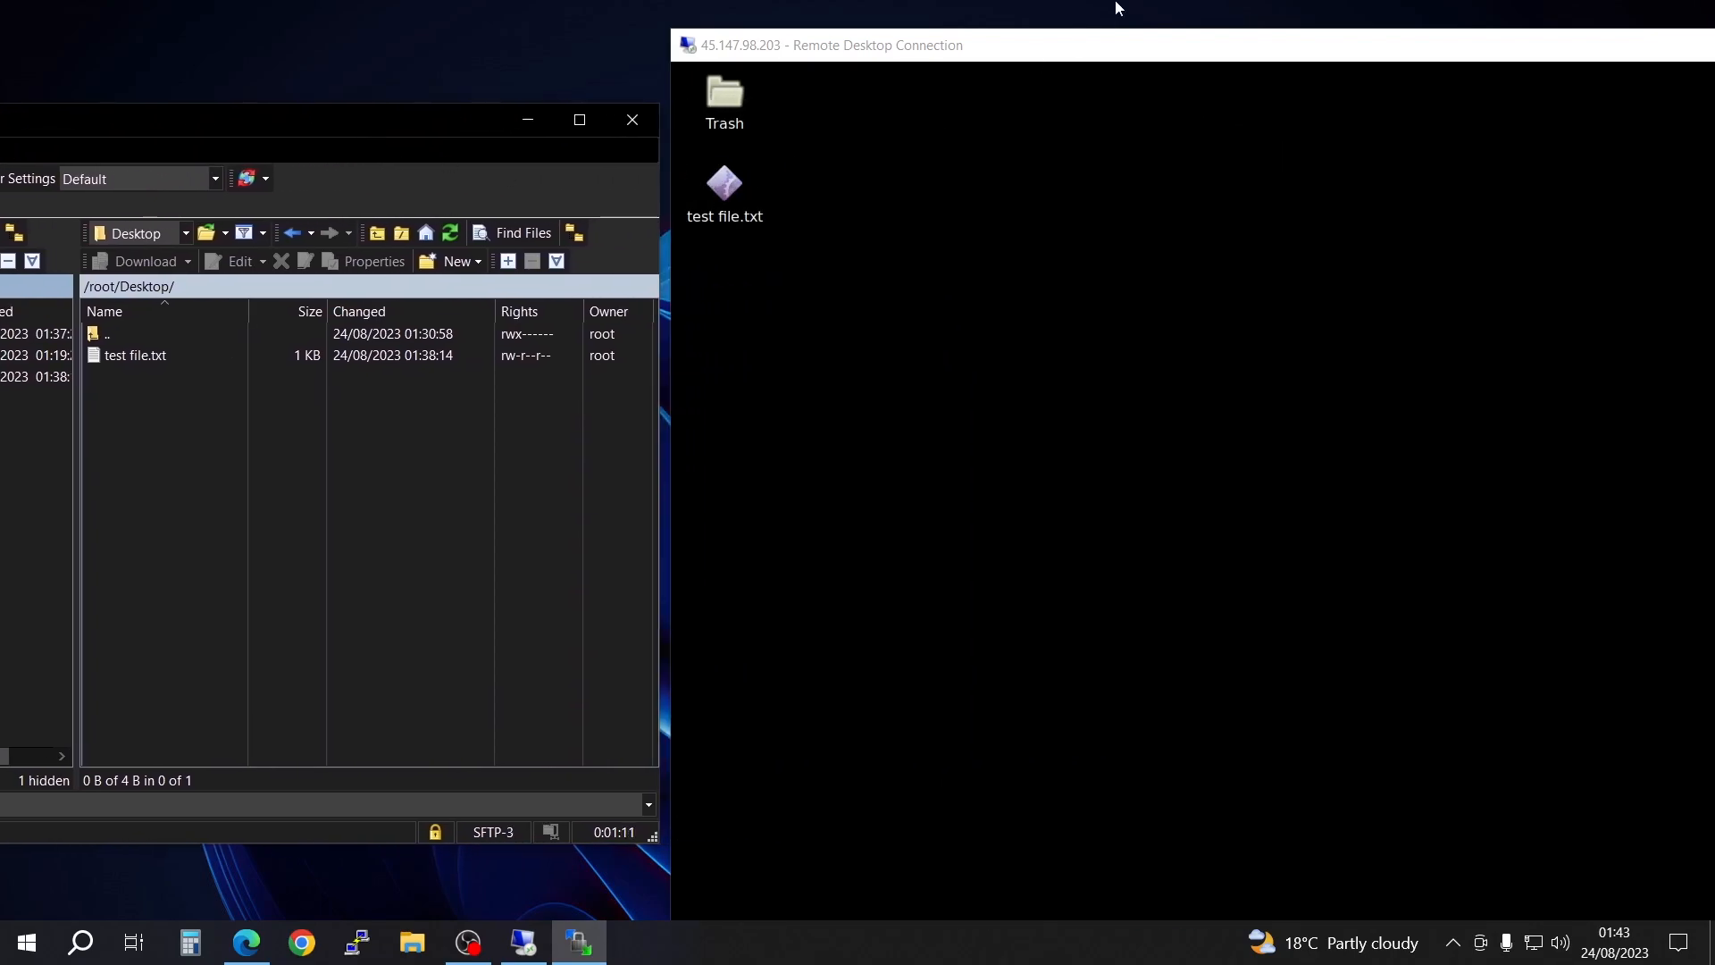
{"action": "left_click_drag", "start_coordinate": [1157, 54], "coordinate": [897, 51]}
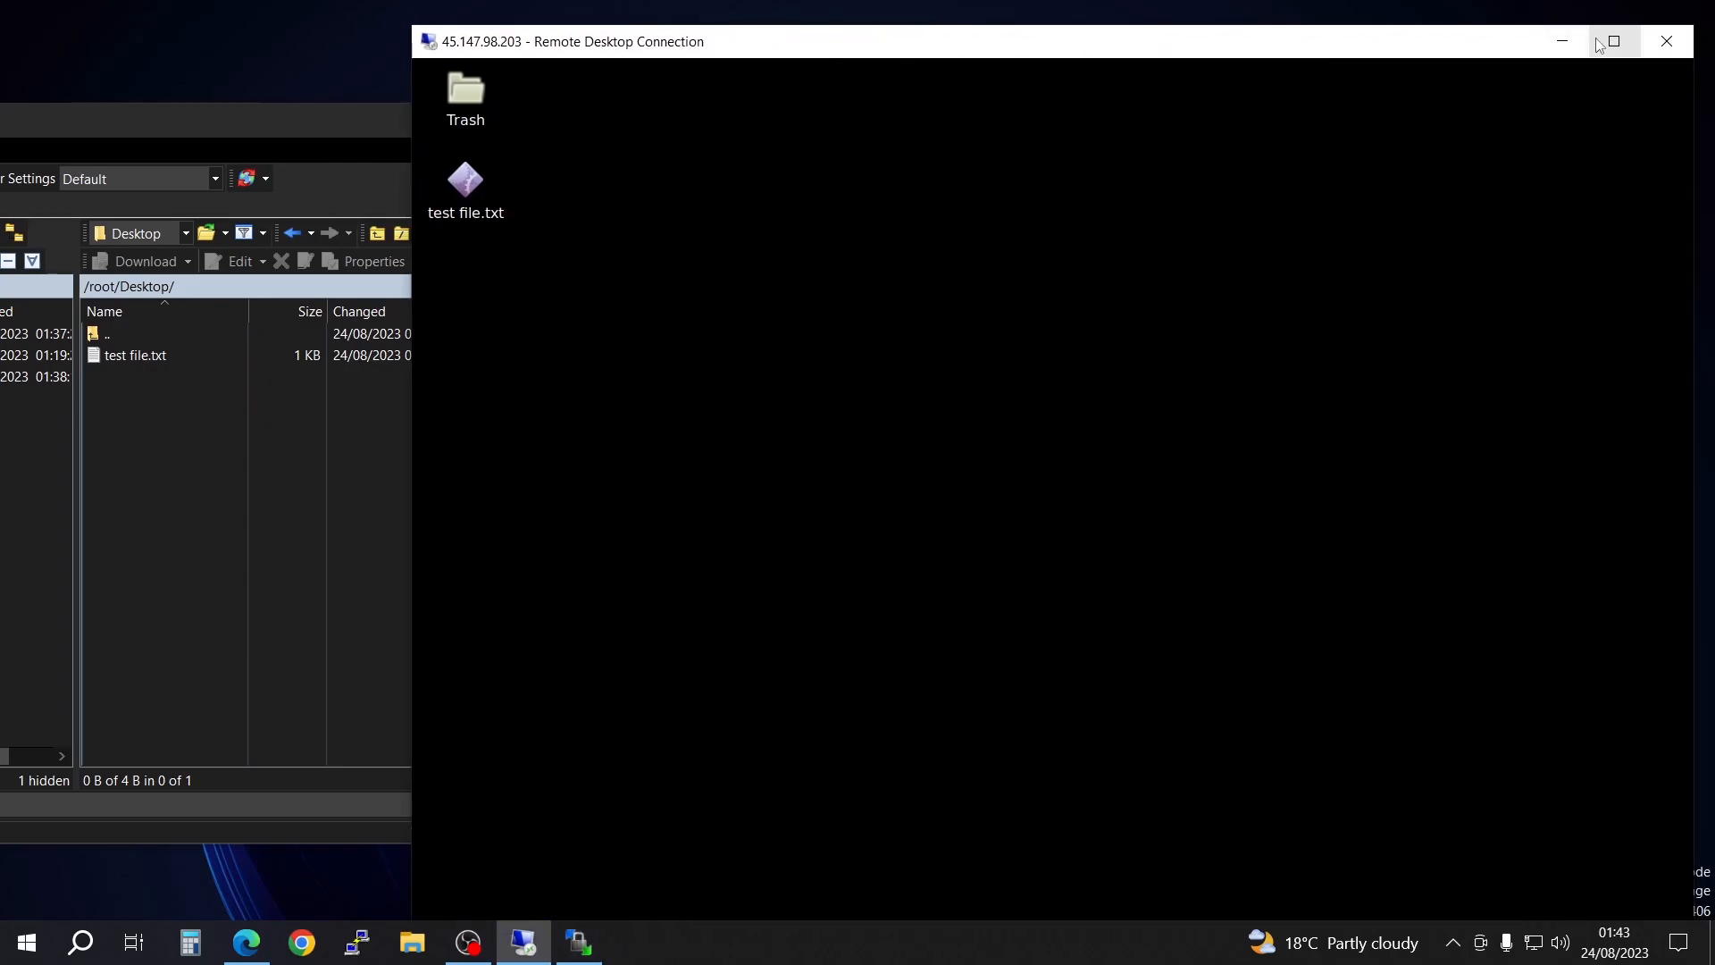
{"action": "left_click", "coordinate": [1613, 41]}
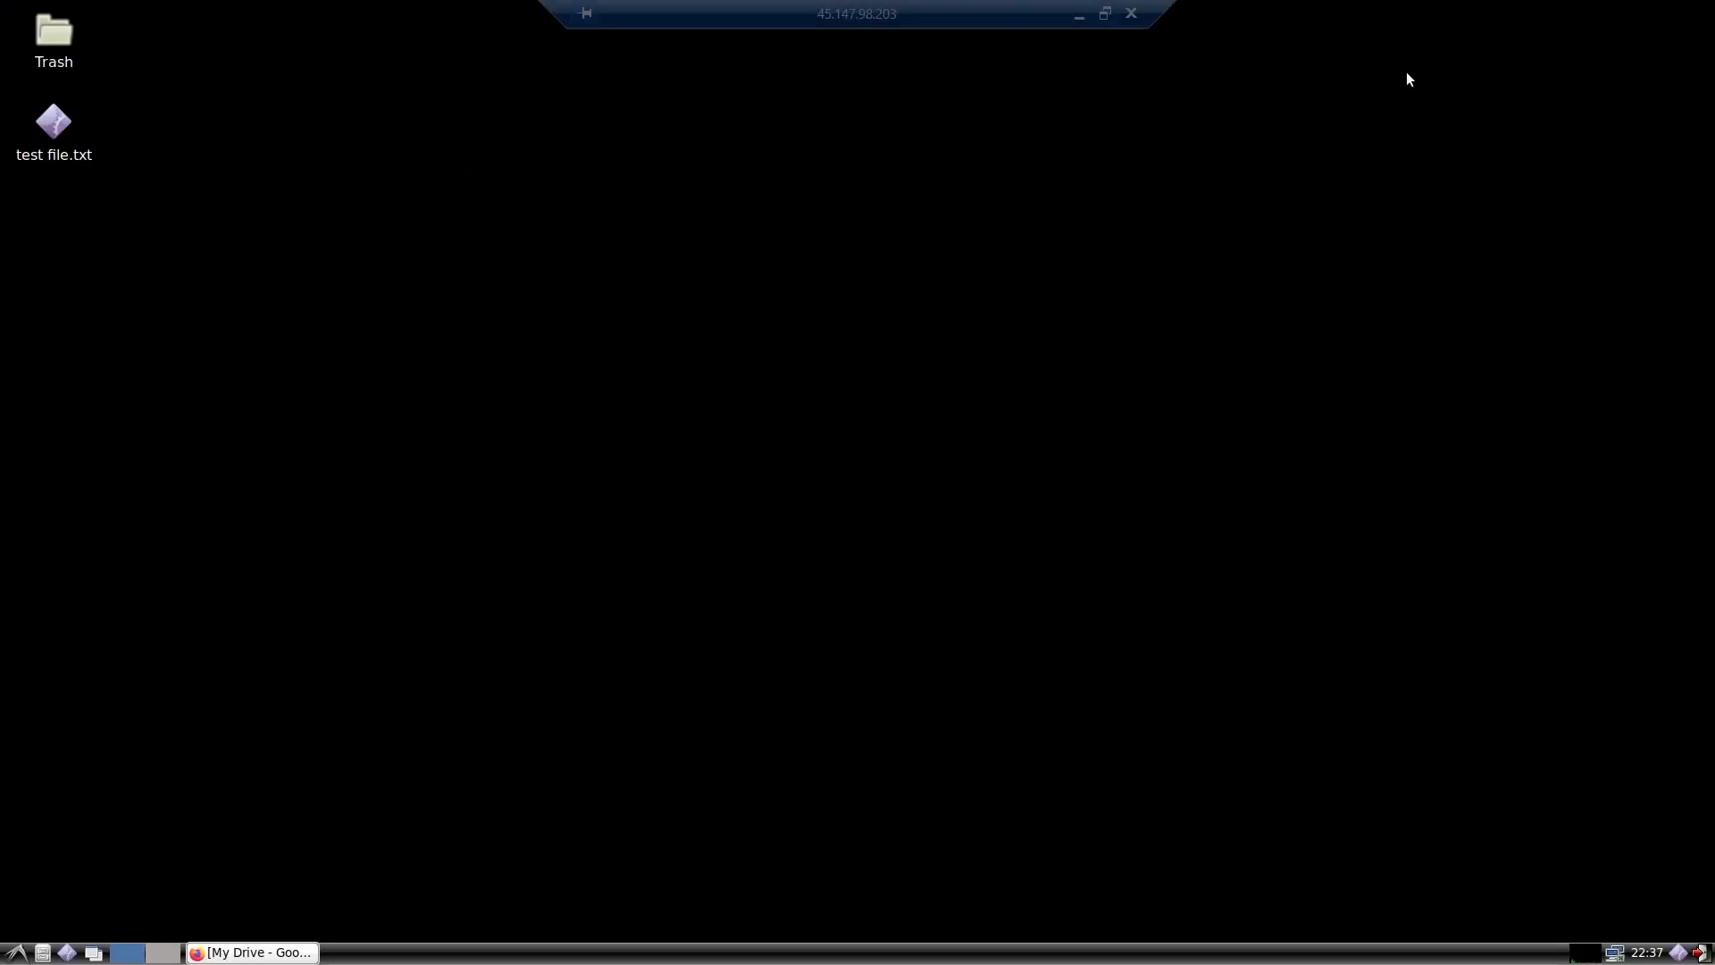
Step: Restore the remote session to a window, move it aside, and place WinSCP in front, clear of the local desktop files
{"action": "left_click", "coordinate": [1106, 13]}
{"action": "left_click_drag", "start_coordinate": [719, 38], "coordinate": [1350, 49]}
{"action": "left_click_drag", "start_coordinate": [336, 134], "coordinate": [1259, 204]}
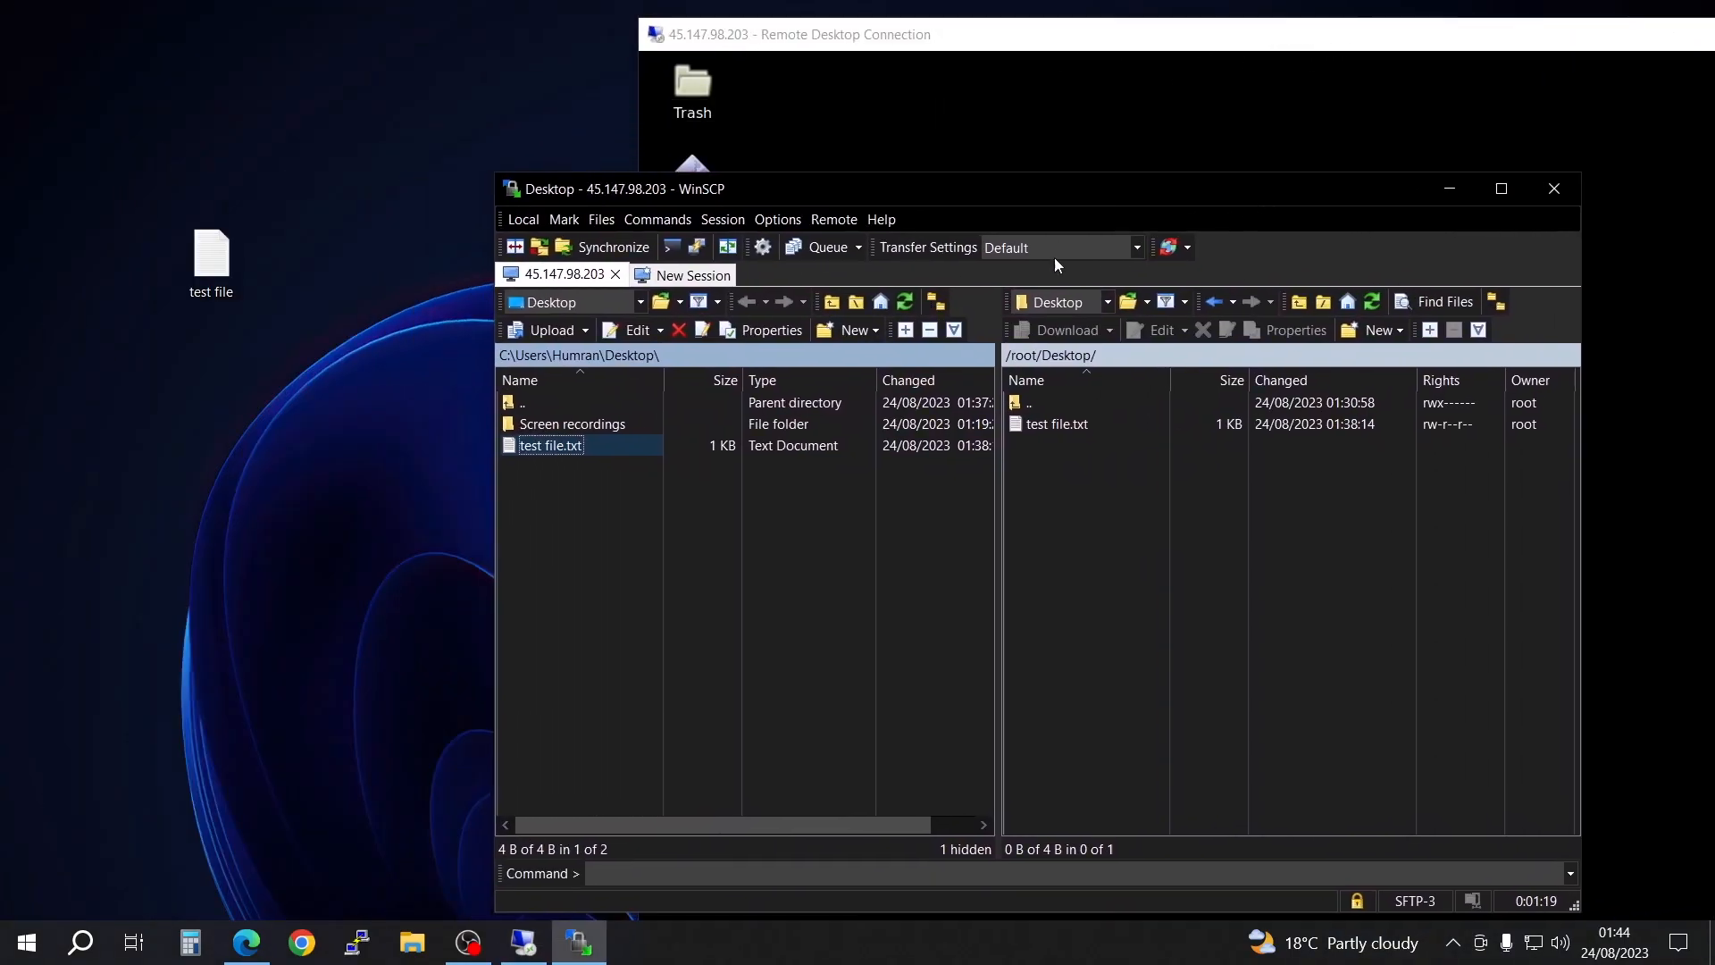
Step: Create a new text document on the local Windows desktop and name it egrgergr
{"action": "left_click", "coordinate": [212, 259]}
{"action": "right_click", "coordinate": [138, 376]}
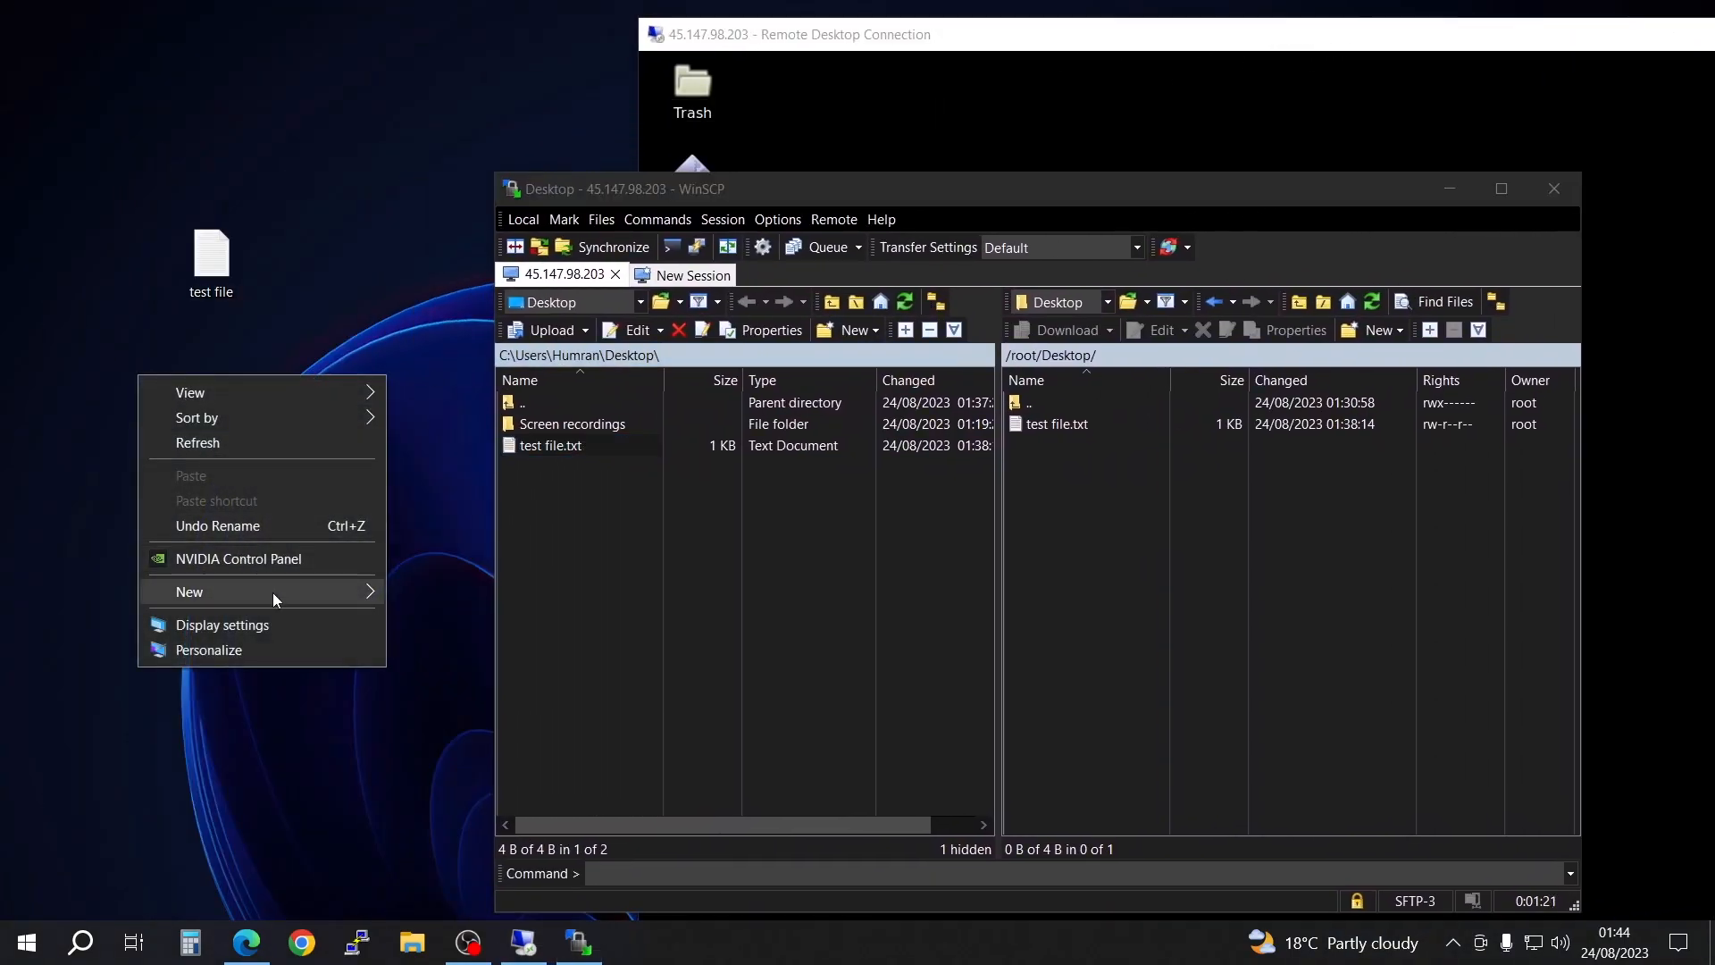
{"action": "mouse_move", "coordinate": [276, 592]}
{"action": "left_click", "coordinate": [437, 702]}
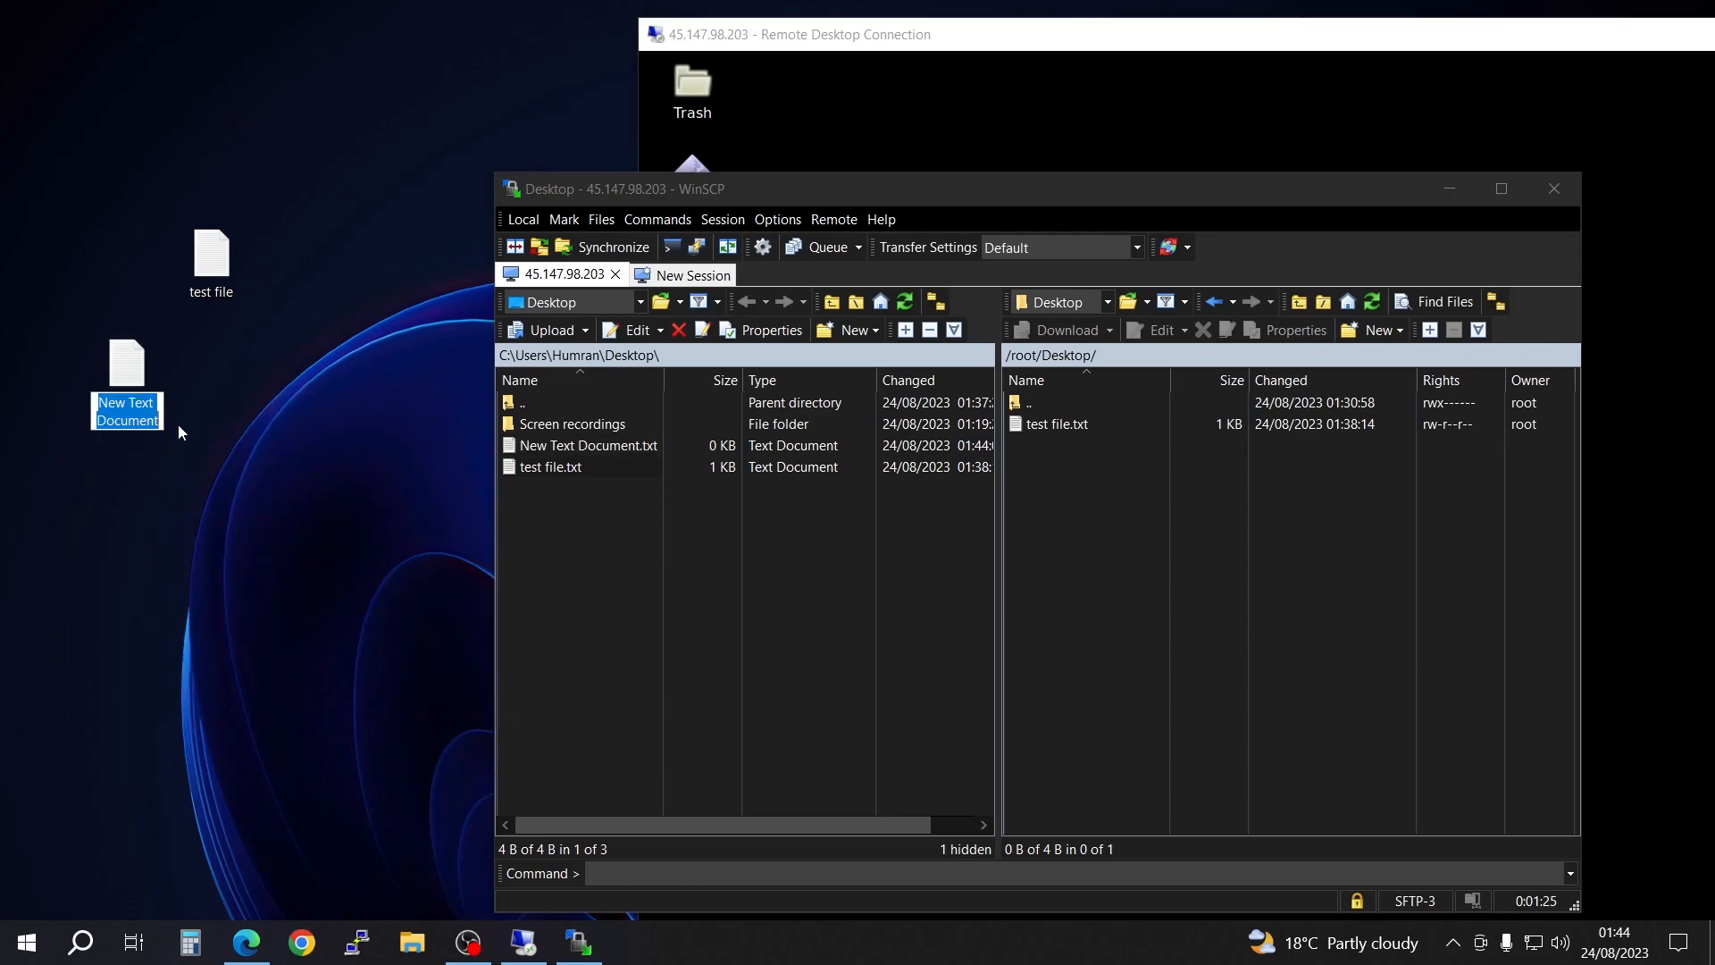
{"action": "type", "text": "egrgergr"}
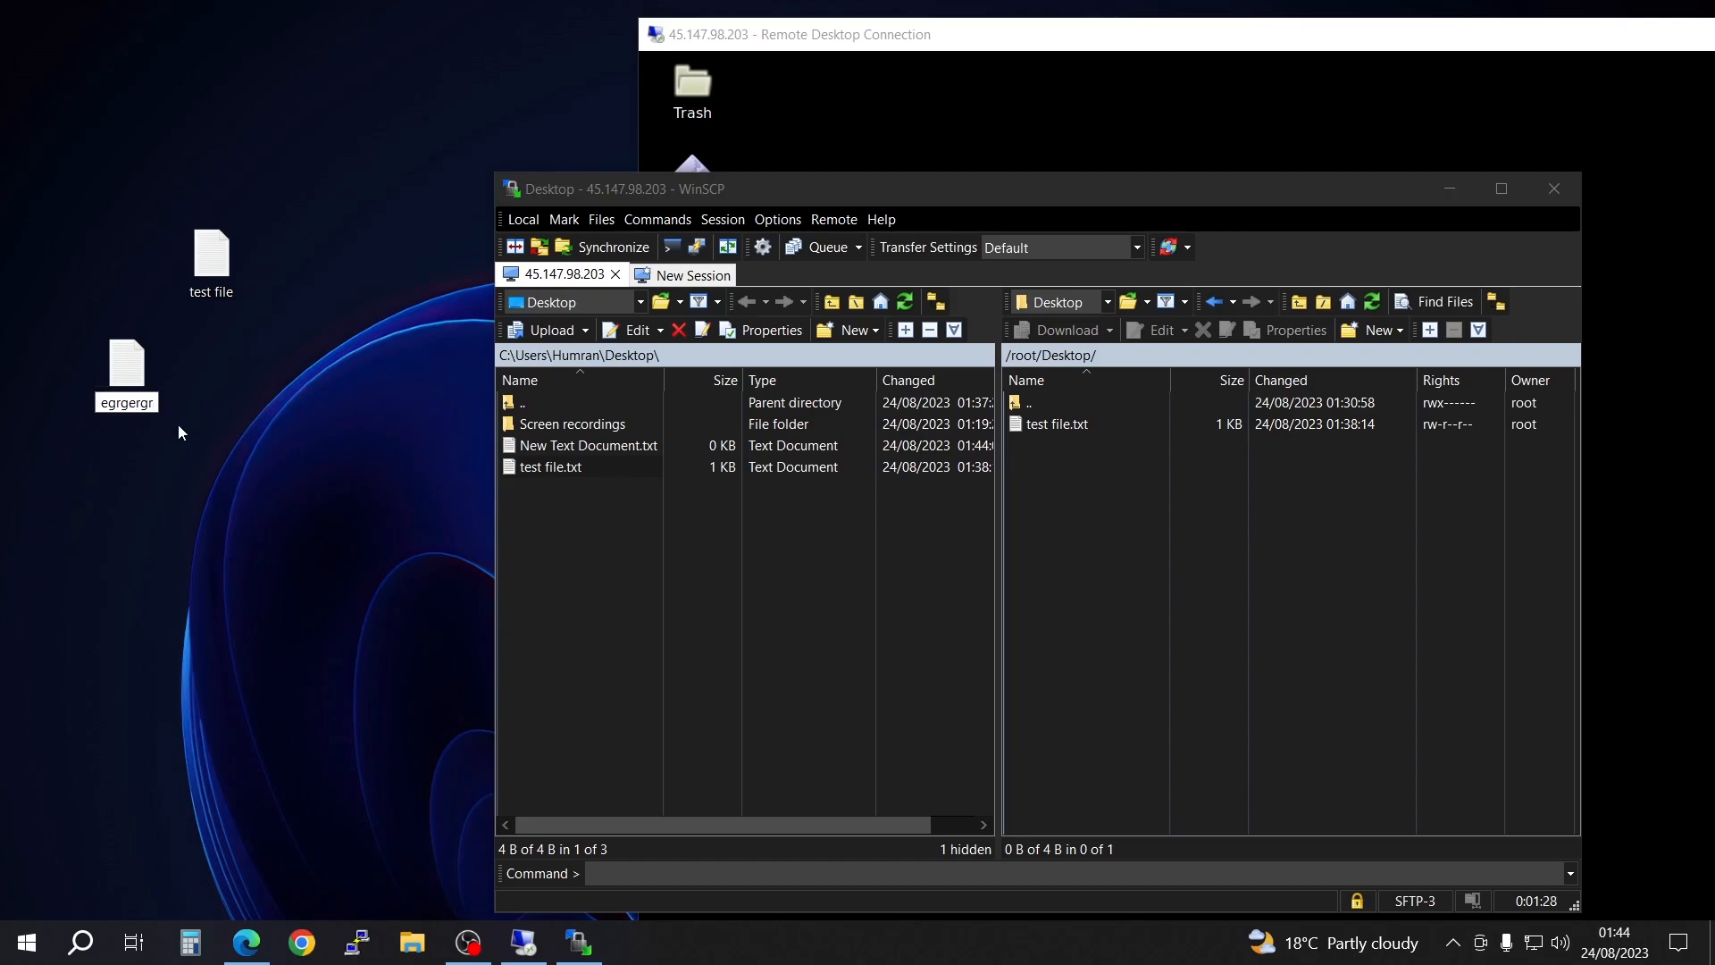
{"action": "key", "text": "Return"}
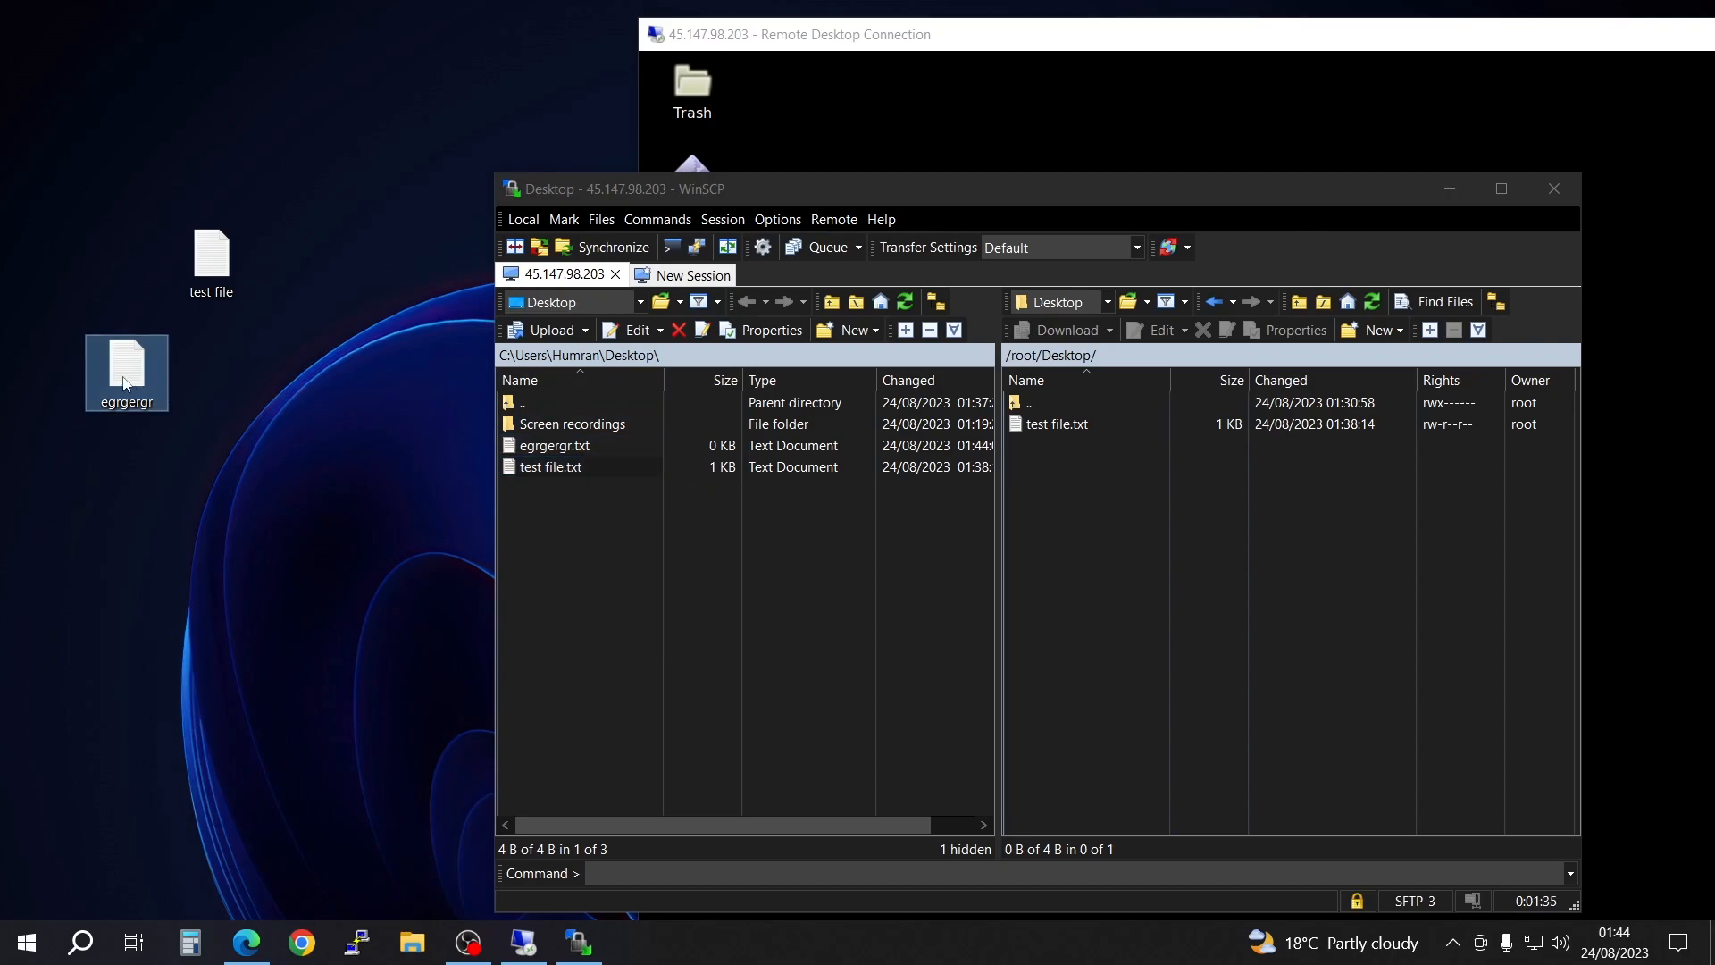
Step: Upload egrgergr from the local desktop to the remote /root/Desktop/ folder in WinSCP, then minimize WinSCP
{"action": "left_click_drag", "start_coordinate": [1069, 489], "coordinate": [1071, 481]}
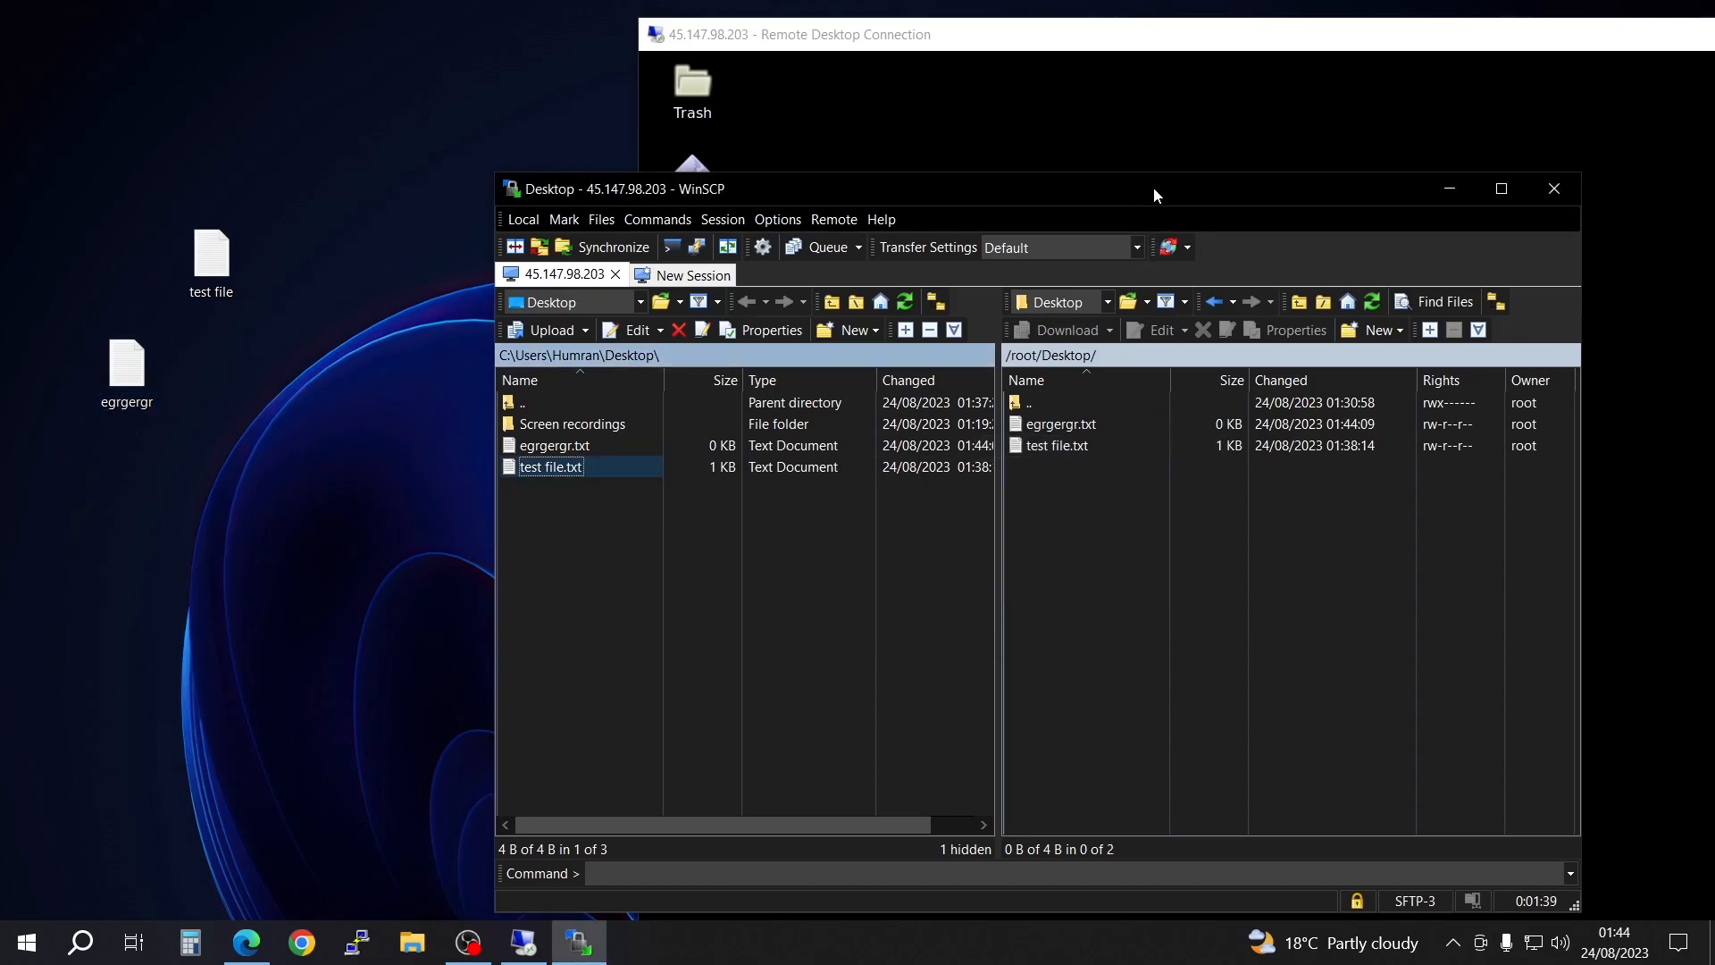
{"action": "left_click_drag", "start_coordinate": [1114, 179], "coordinate": [999, 141]}
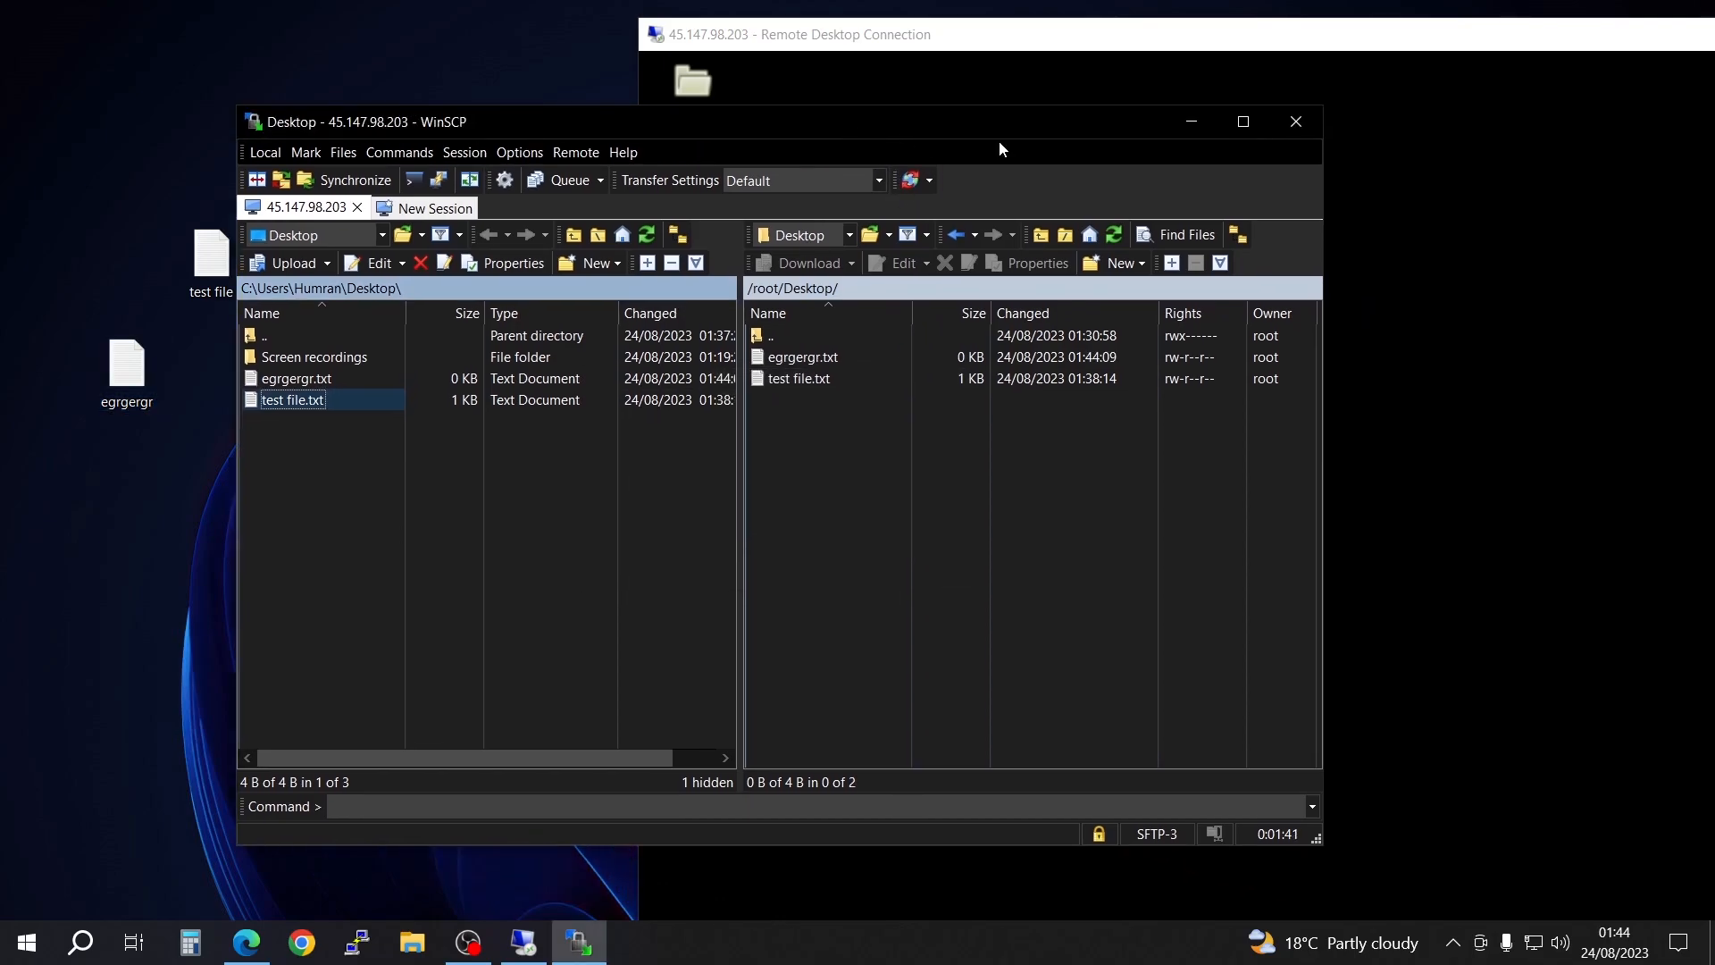
{"action": "left_click", "coordinate": [1193, 126]}
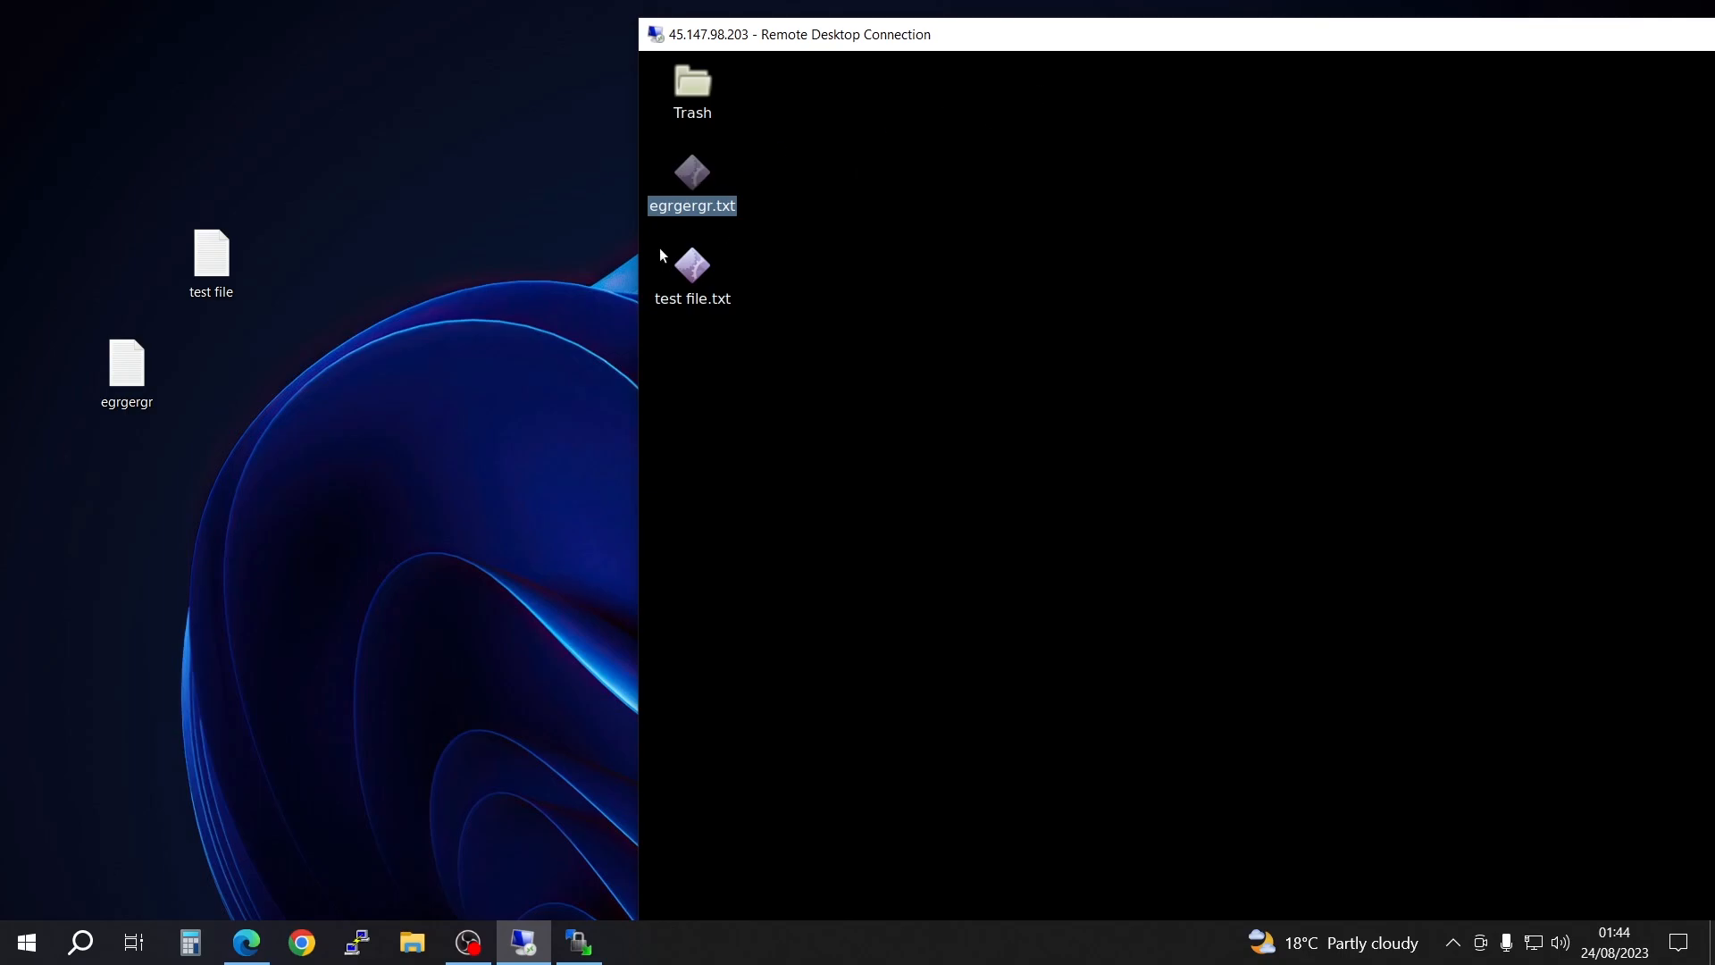
Step: Open egrgergr.txt on the remote desktop to check it, bring the session window fully into view, and close the file
{"action": "right_click", "coordinate": [688, 183]}
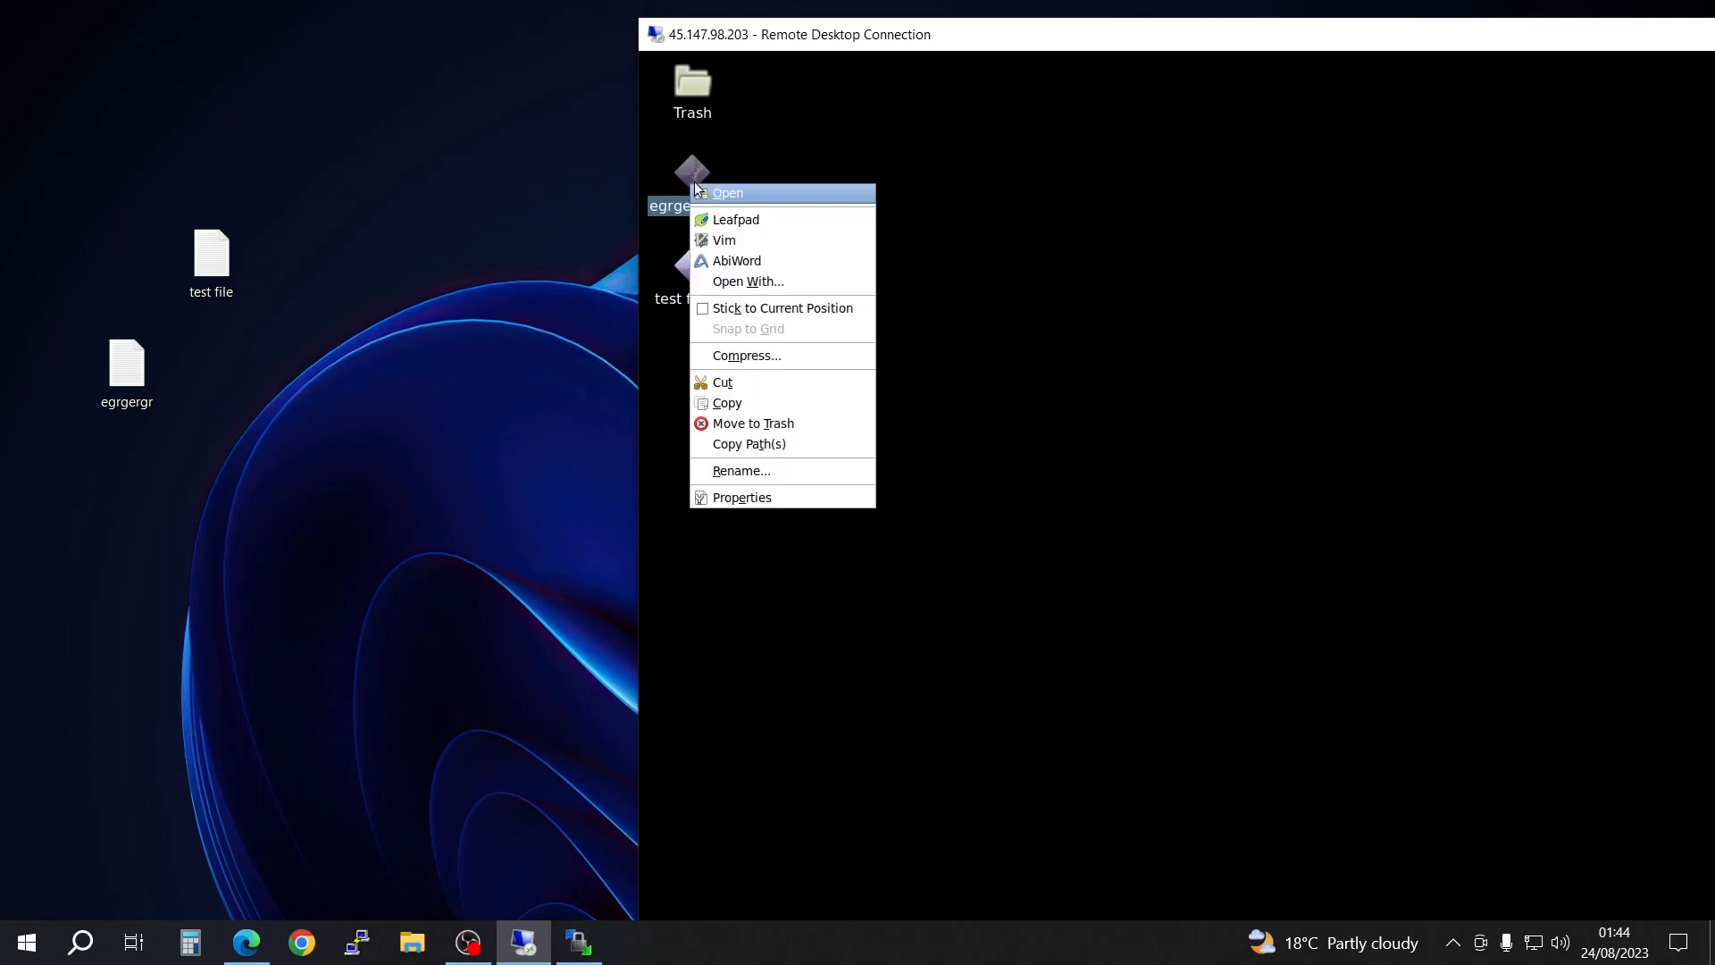
{"action": "left_click", "coordinate": [739, 195]}
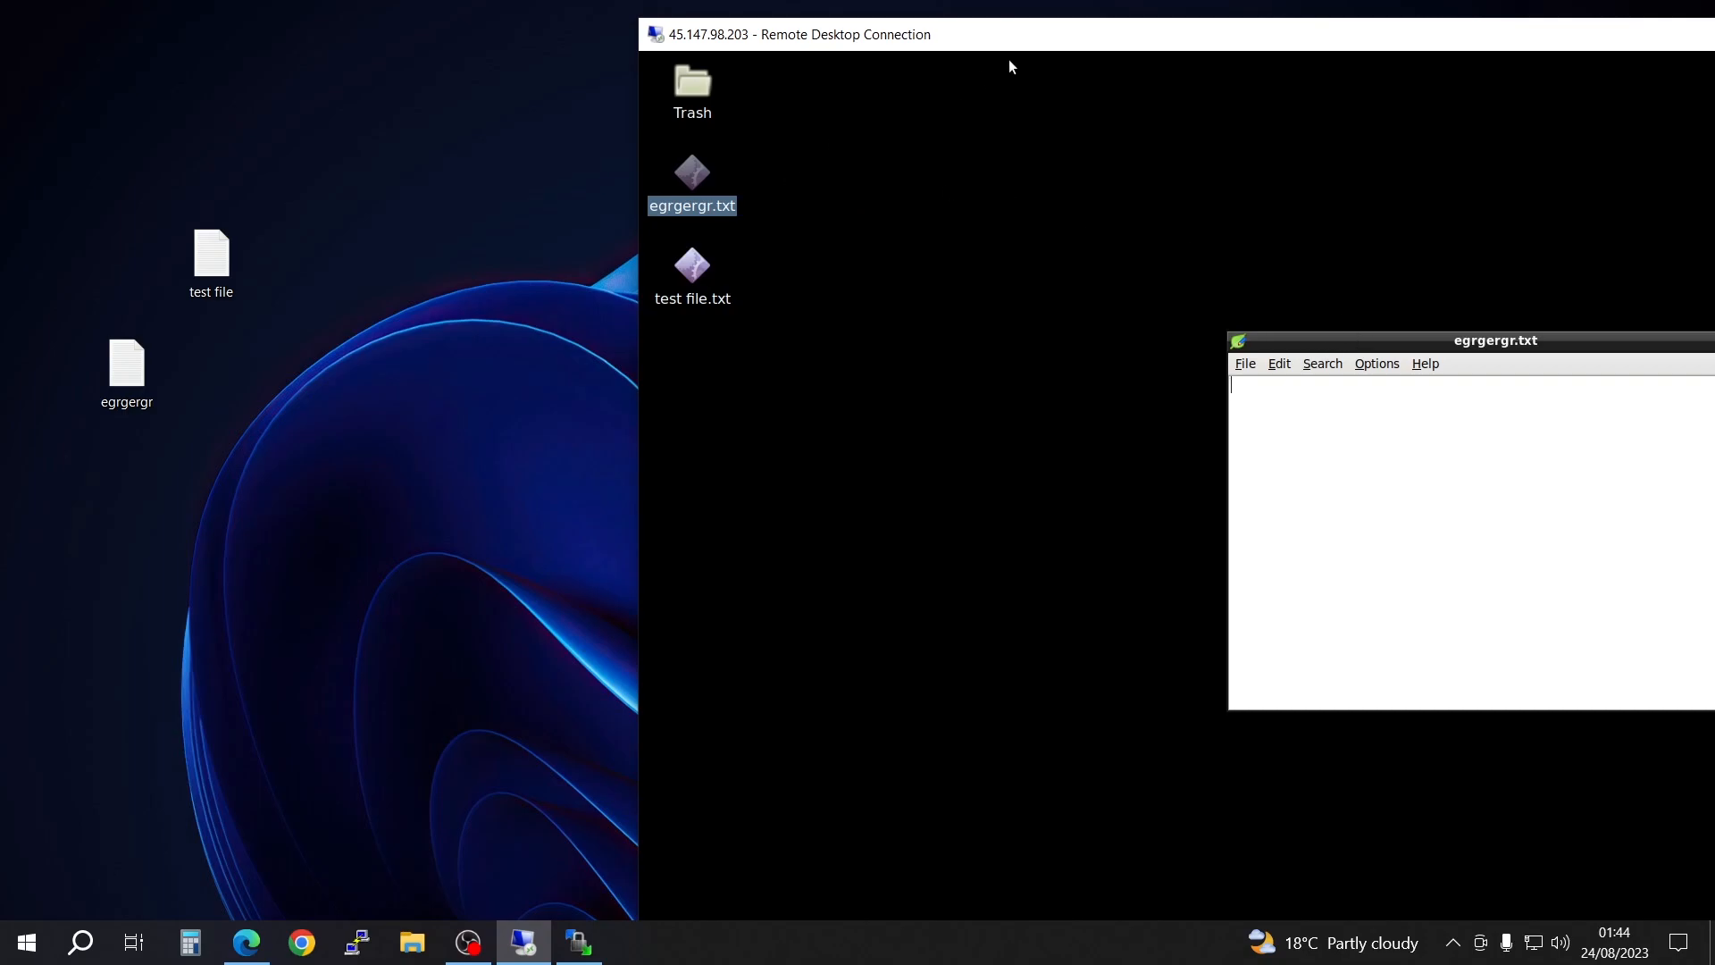
{"action": "left_click_drag", "start_coordinate": [1041, 36], "coordinate": [774, 34]}
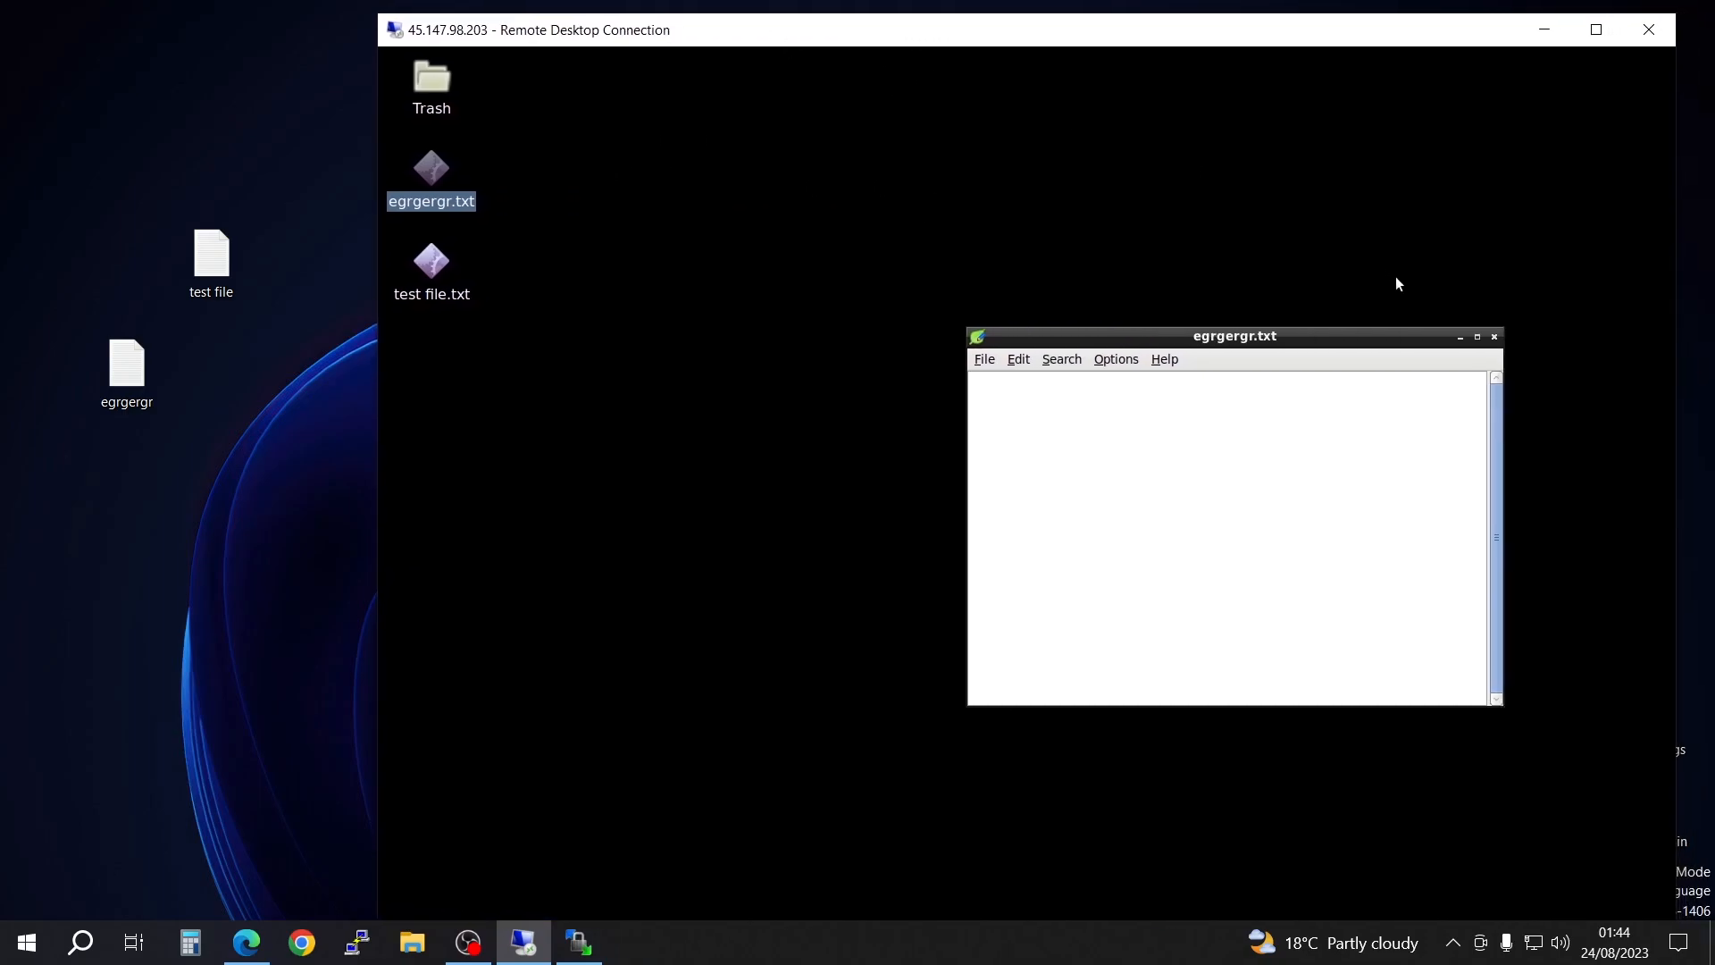
{"action": "left_click", "coordinate": [1487, 340]}
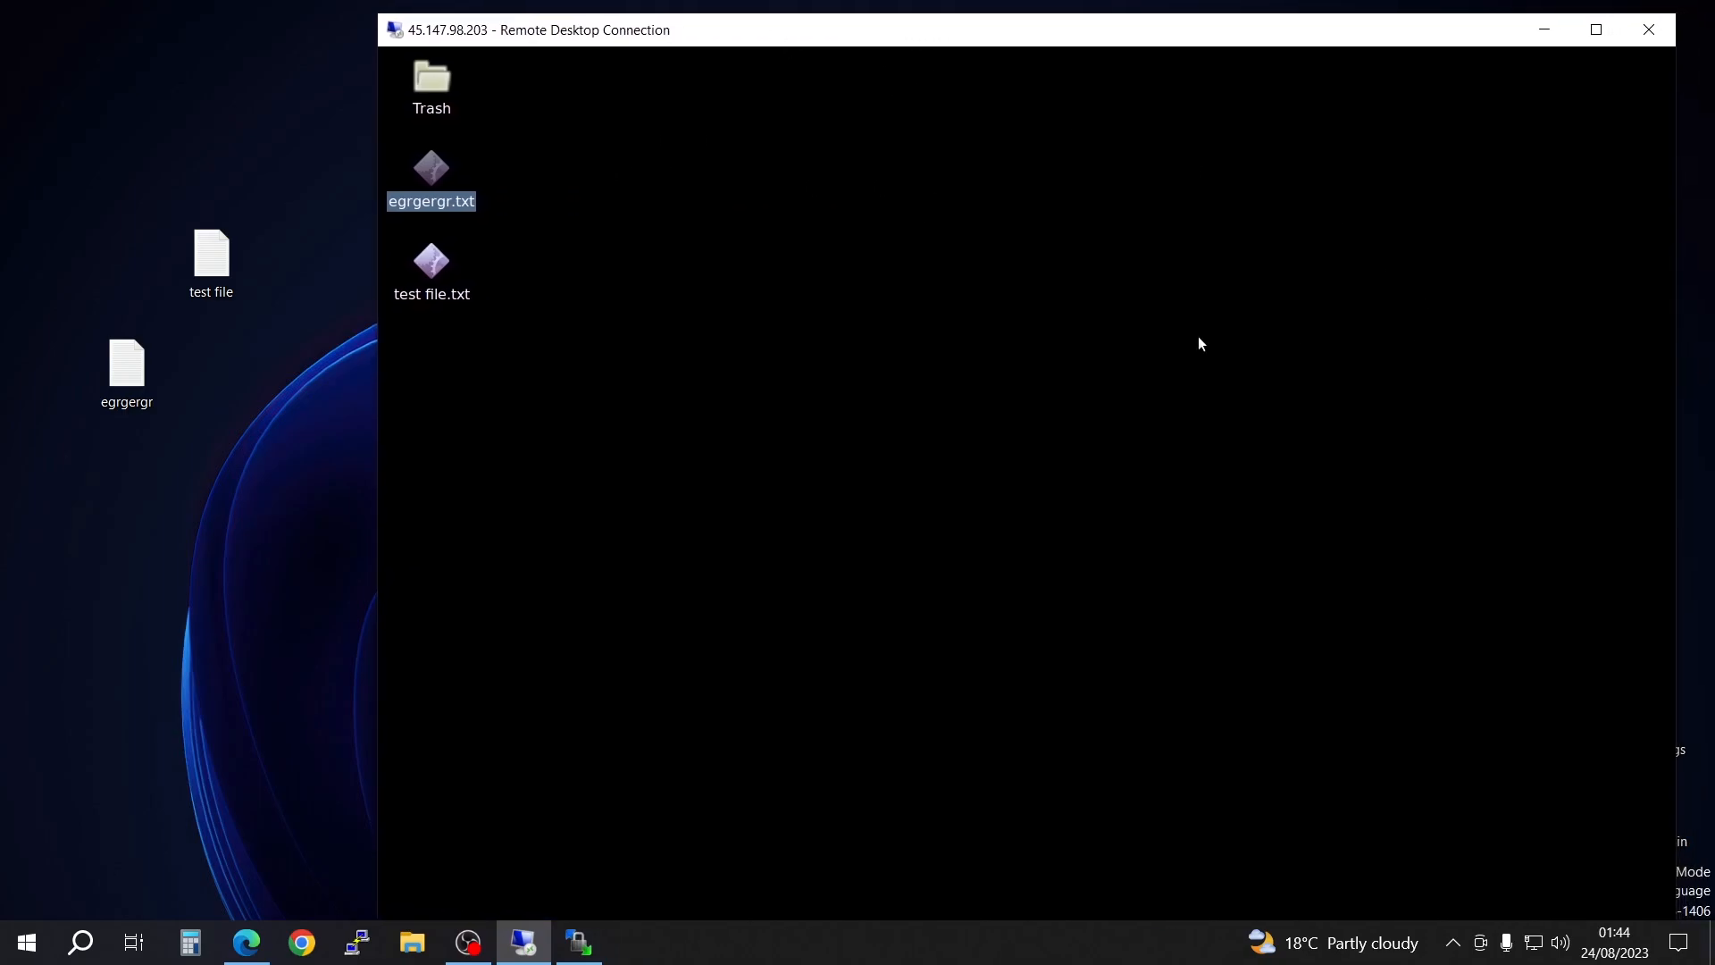